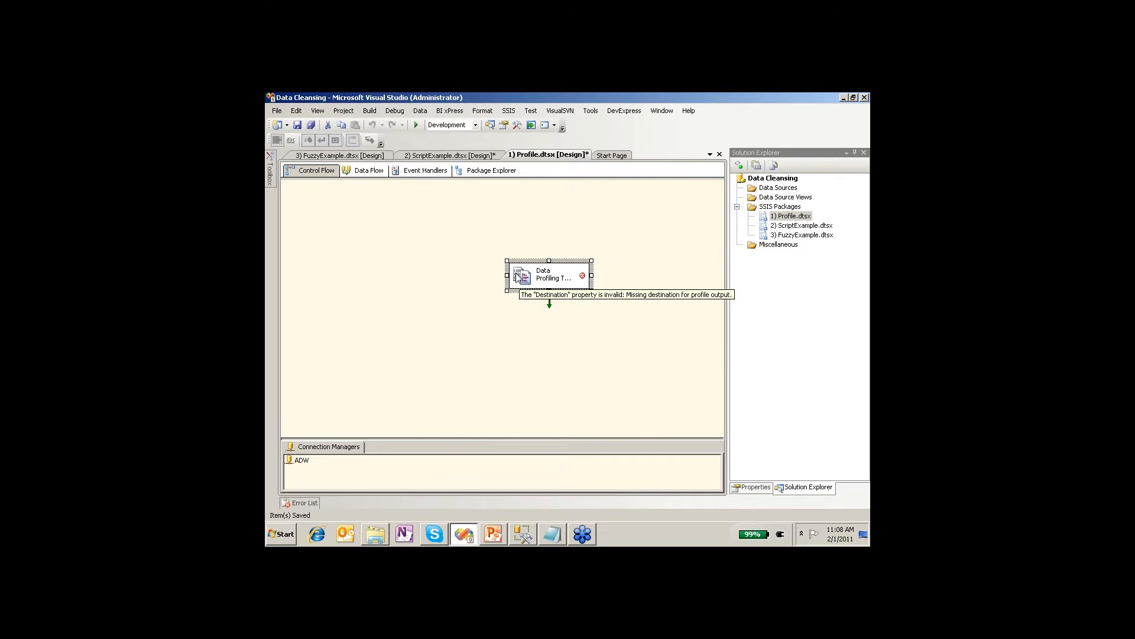
Open the Data Profiling Task for editing and look at the available destination types.
double_click(518, 275)
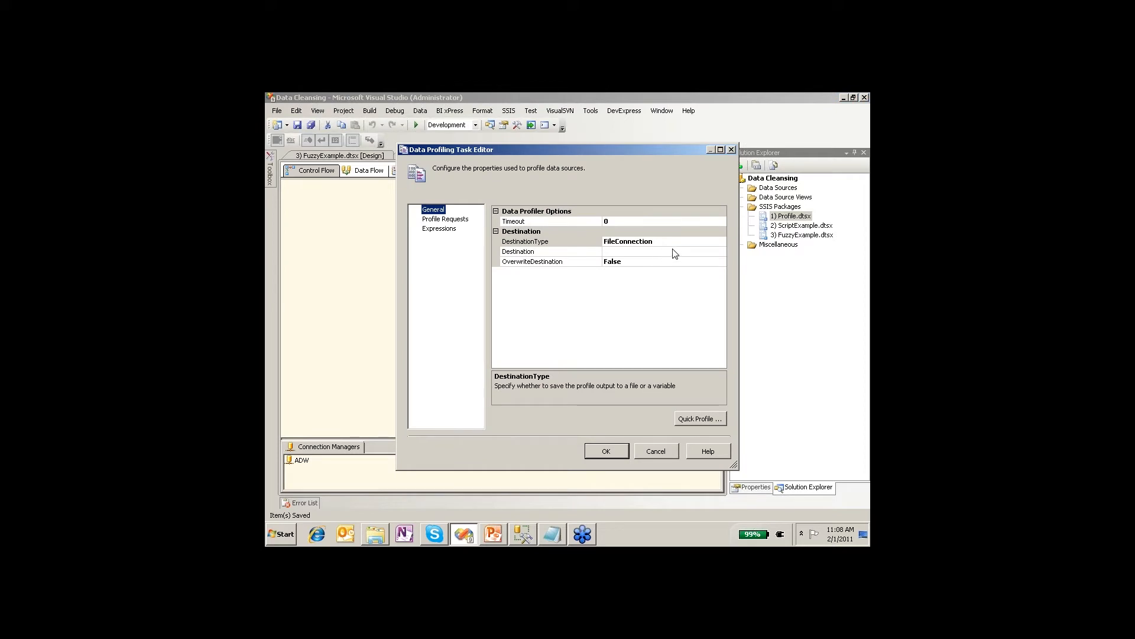
left_click(721, 241)
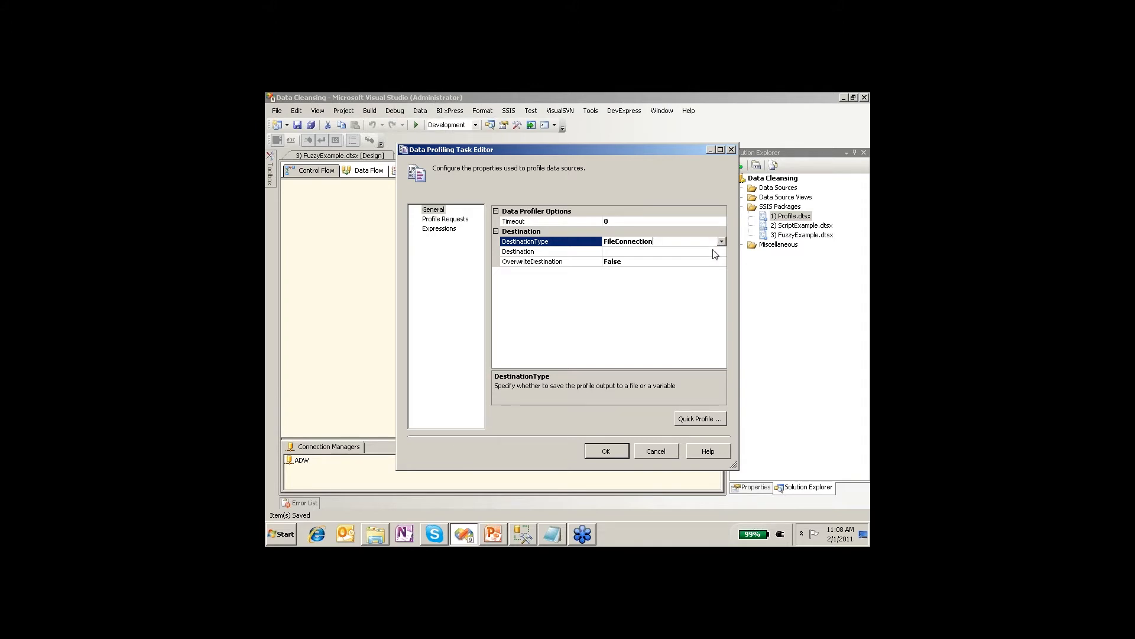
left_click(717, 252)
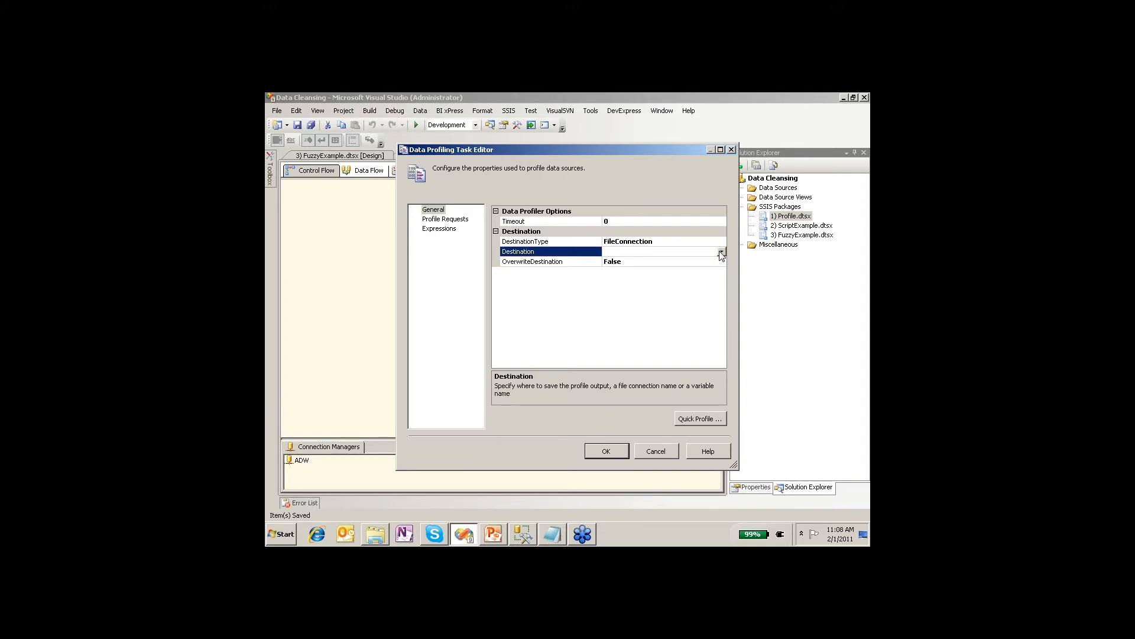
left_click(721, 243)
left_click(721, 243)
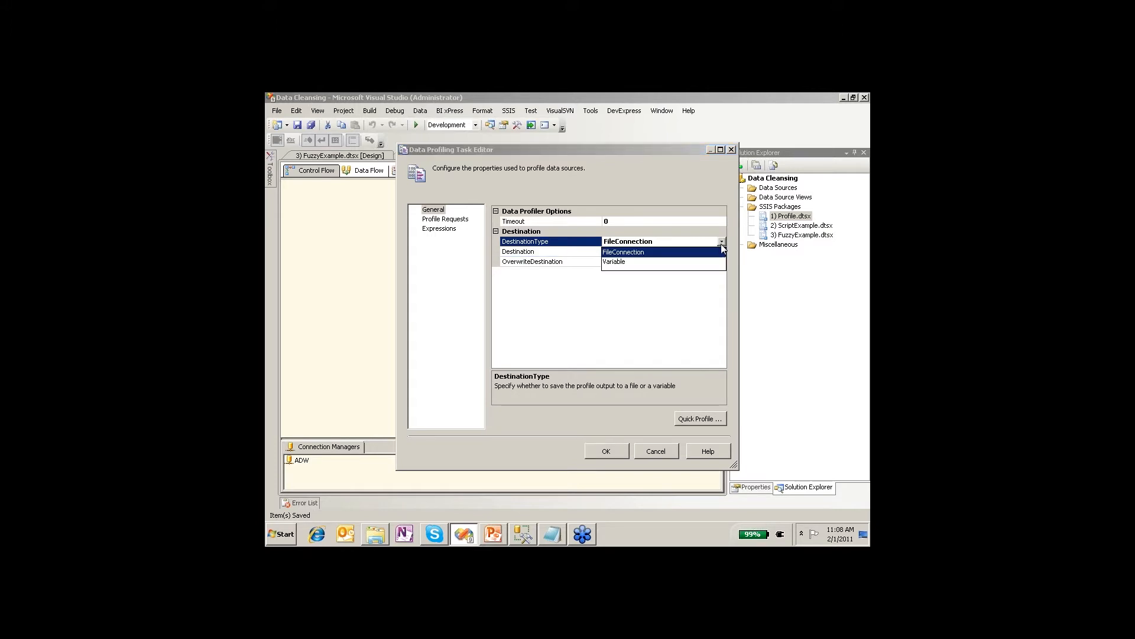
left_click(721, 244)
Launch the ZoomIt screen magnifier.
key("super")
type("zoomit")
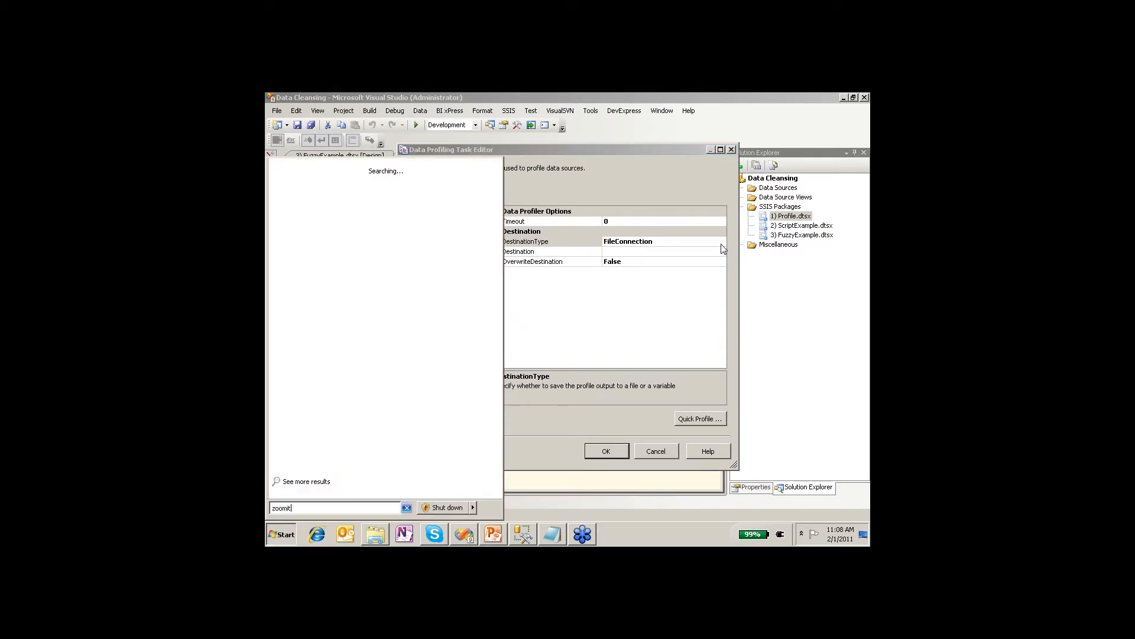
key("Return")
Keep FileConnection as the destination type and start a new file connection for the profile output destination.
left_click(723, 241)
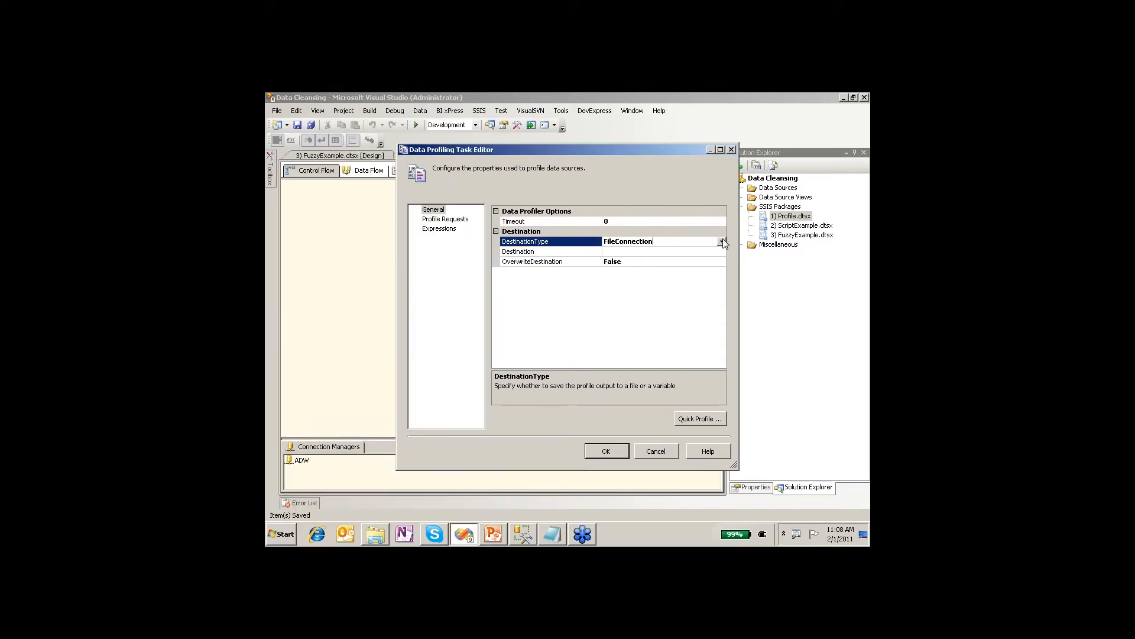
left_click(723, 241)
left_click(686, 254)
left_click(657, 252)
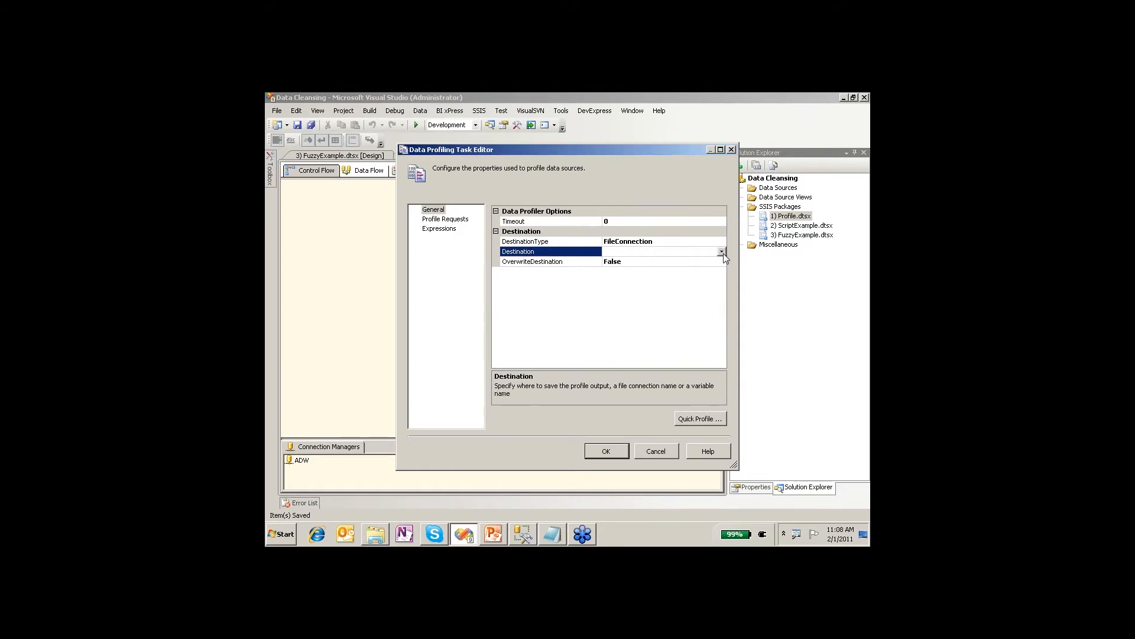
left_click(722, 252)
left_click(658, 264)
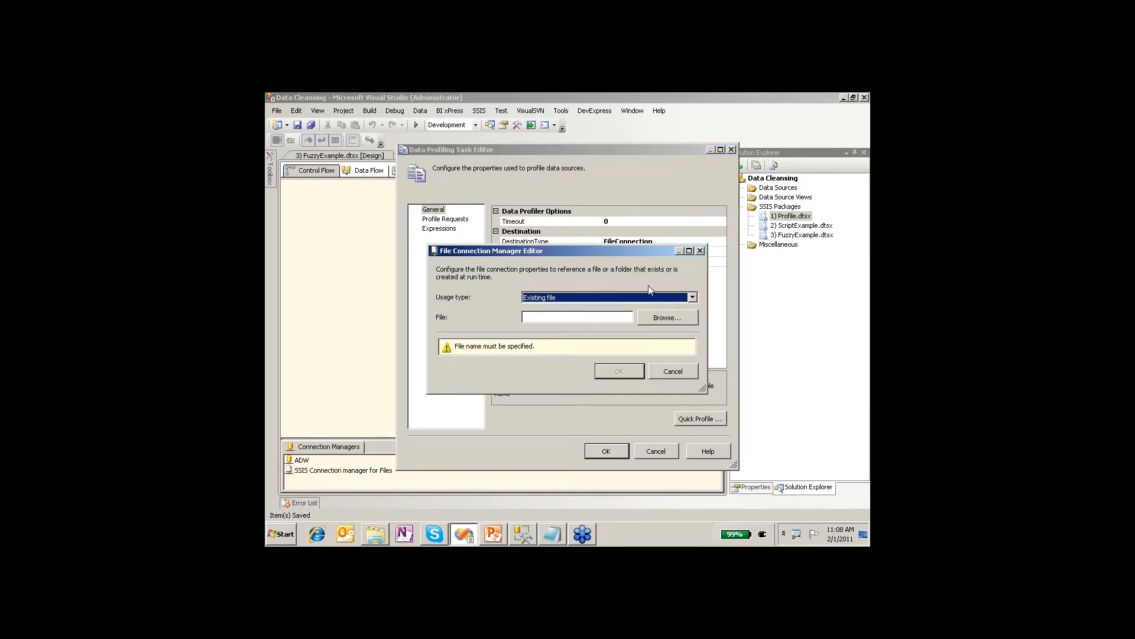
Configure the file connection to create the file c:\presentation\myProfile.xml.
left_click(639, 298)
left_click(596, 305)
left_click(569, 317)
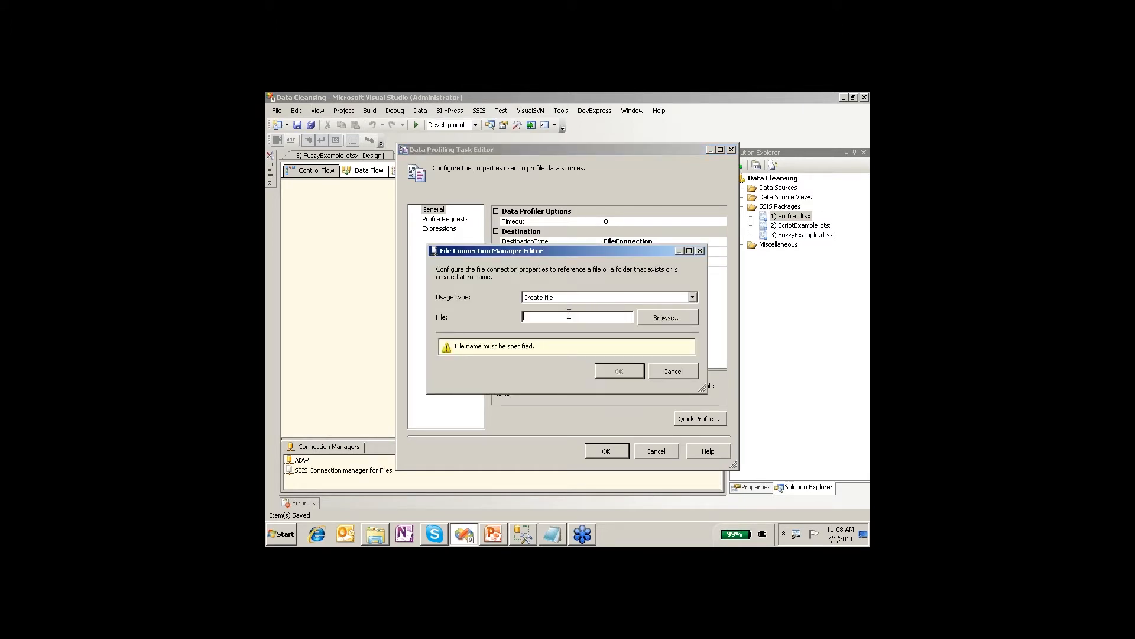
type("c:\\presenta")
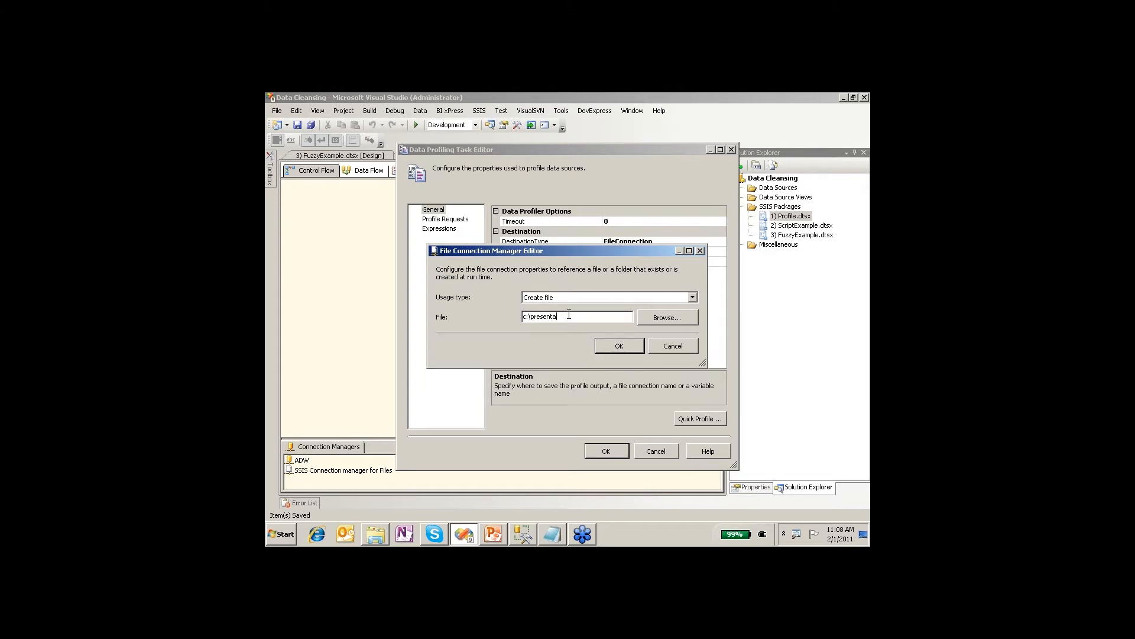
type("tion\\myProfile.xml")
double_click(569, 315)
left_click(617, 347)
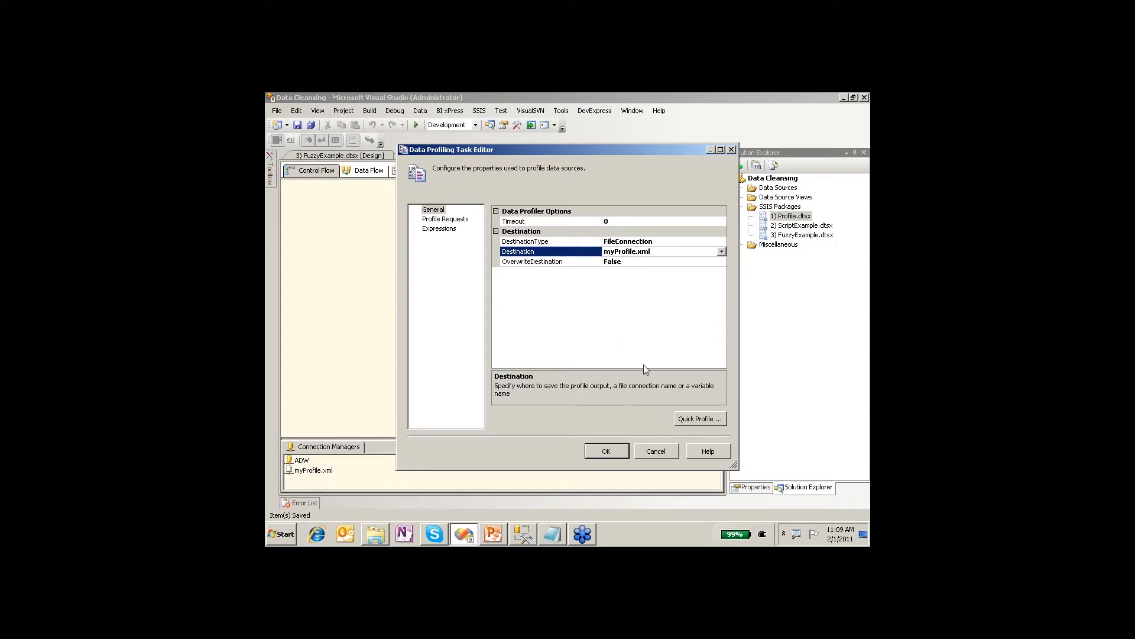
Start a quick profile and create its ADO.NET connection to the AdventureWorksDW database on localhost.
left_click(700, 419)
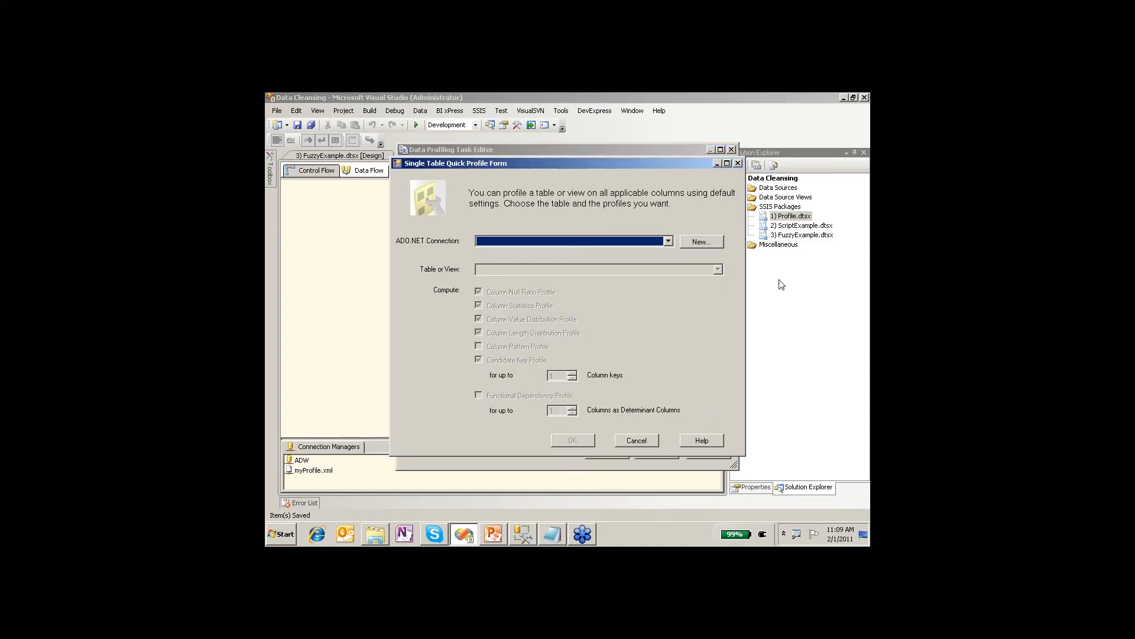
left_click(686, 243)
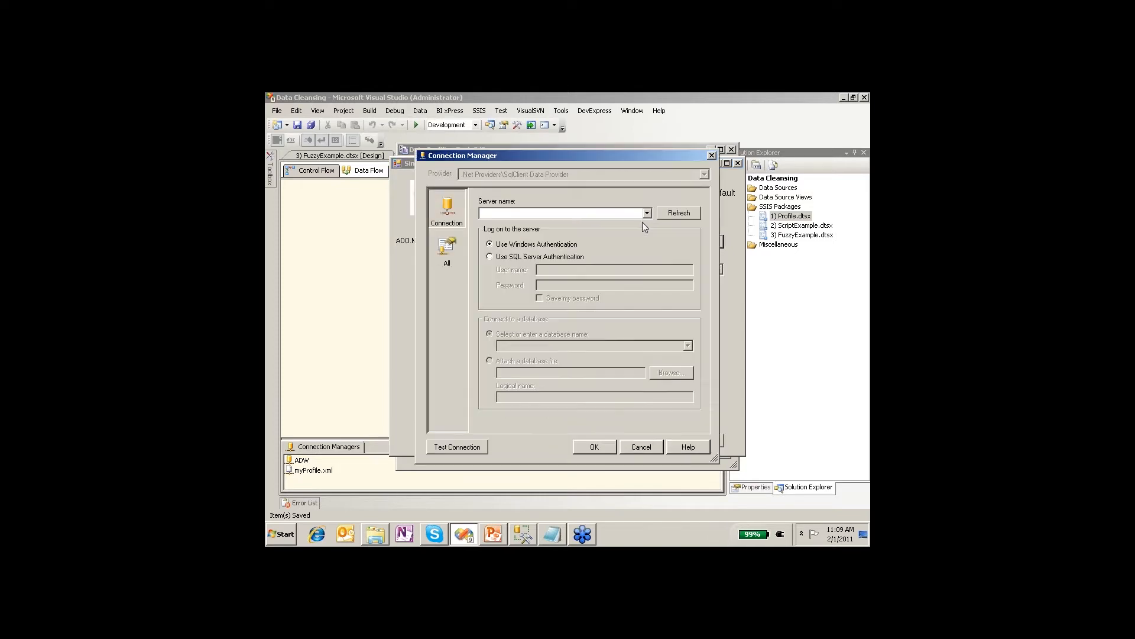
type("localhost")
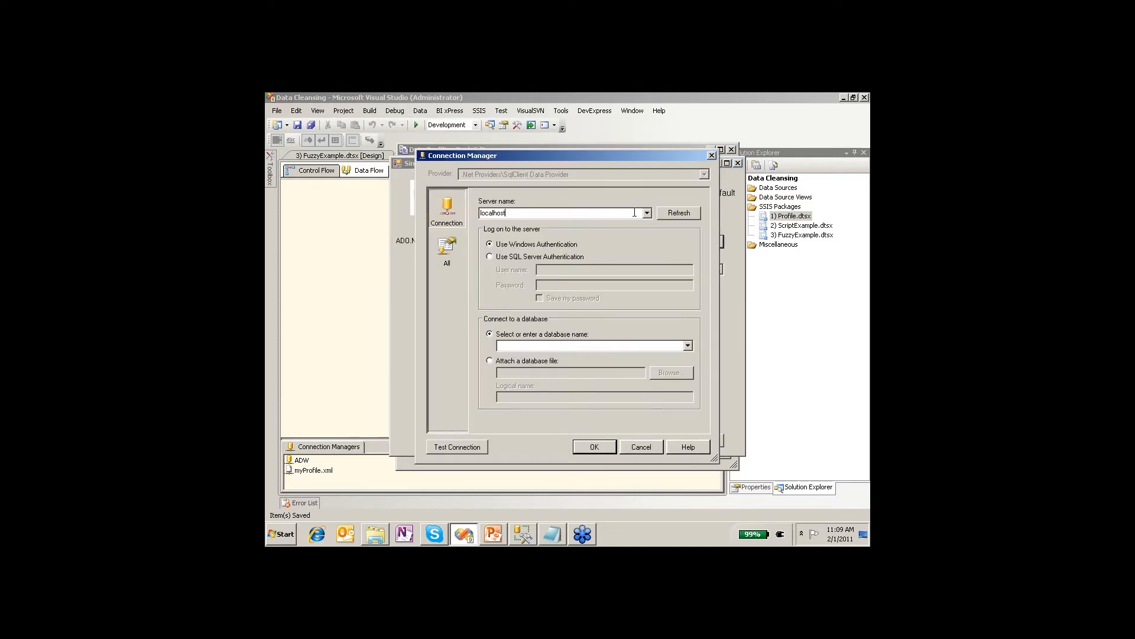
left_click(688, 346)
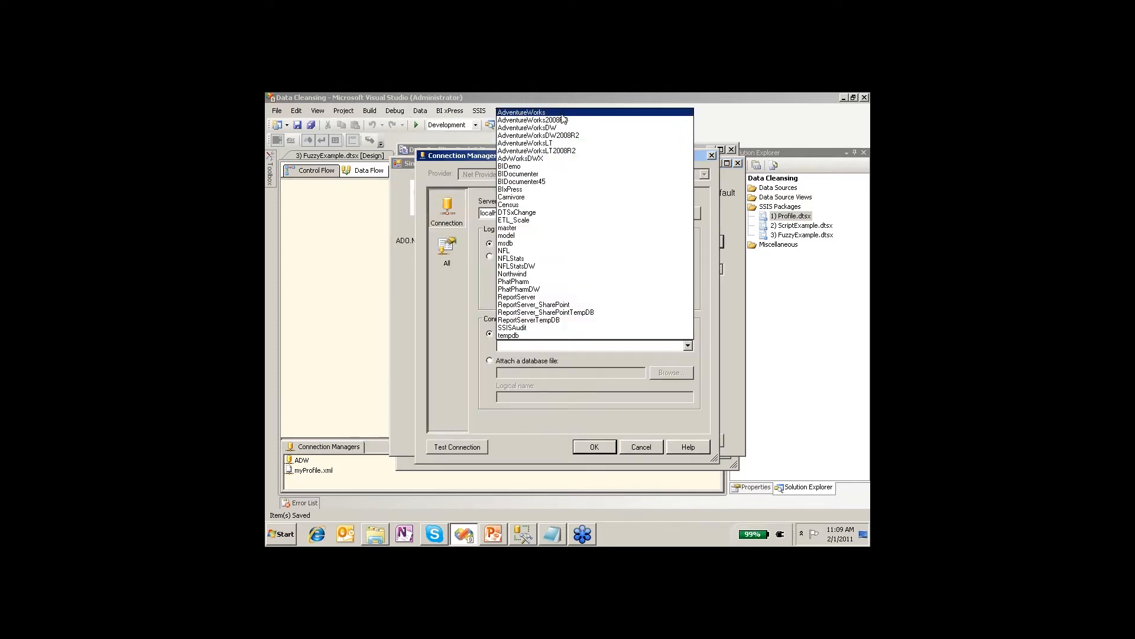
left_click(583, 128)
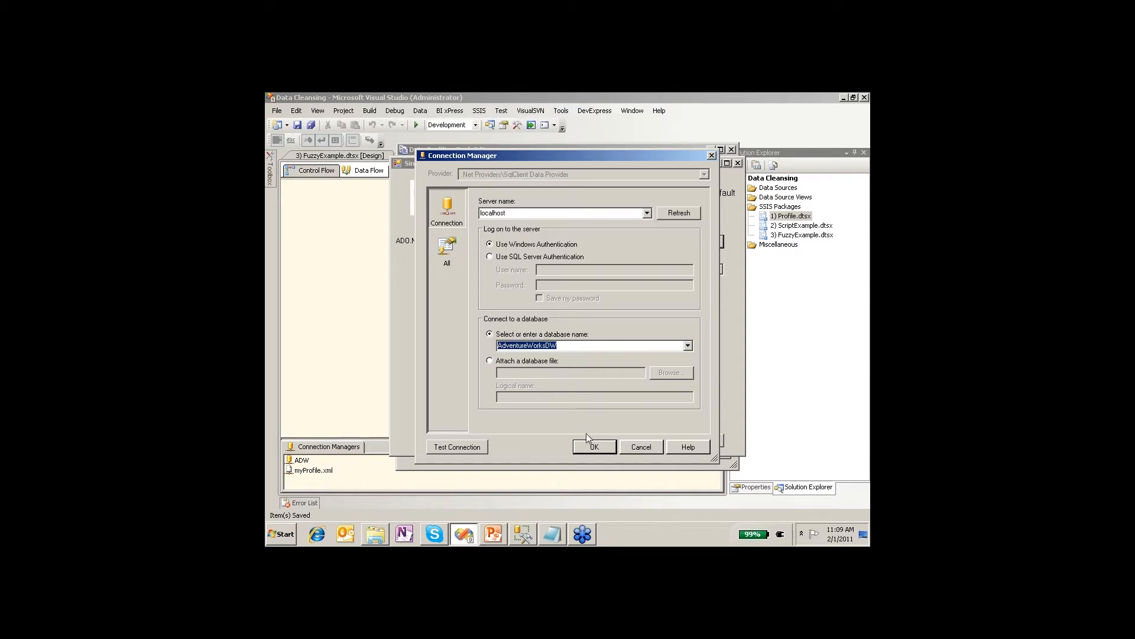
left_click(593, 448)
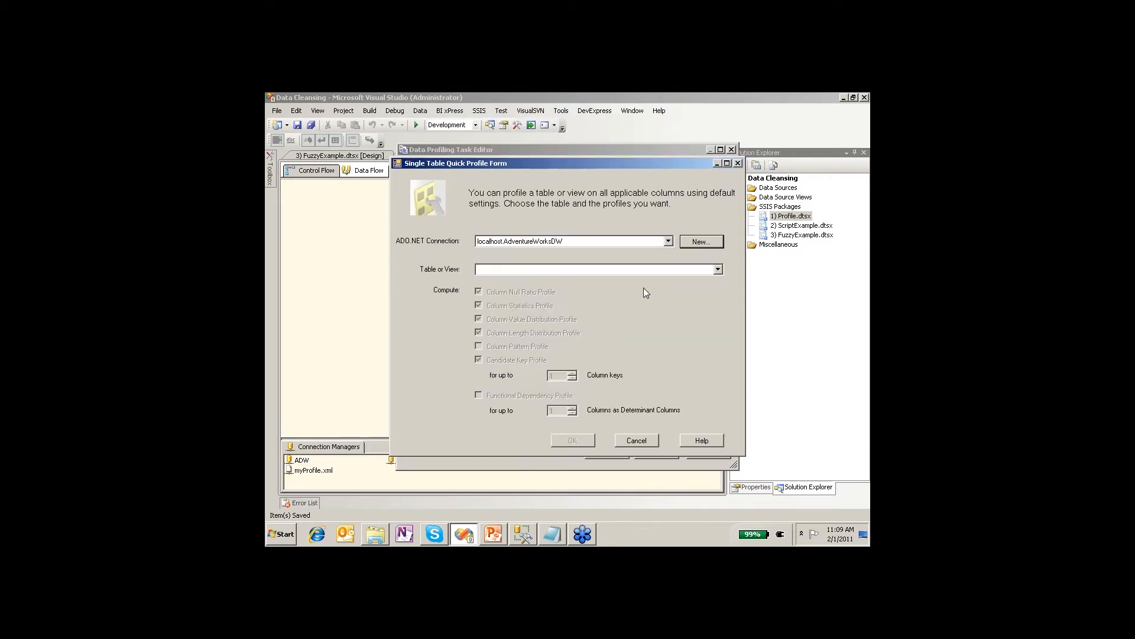
Quick-profile the [dbo].[DimCustomer] table with the default set of profiles, marking up the compute options on the magnified screen.
left_click(650, 271)
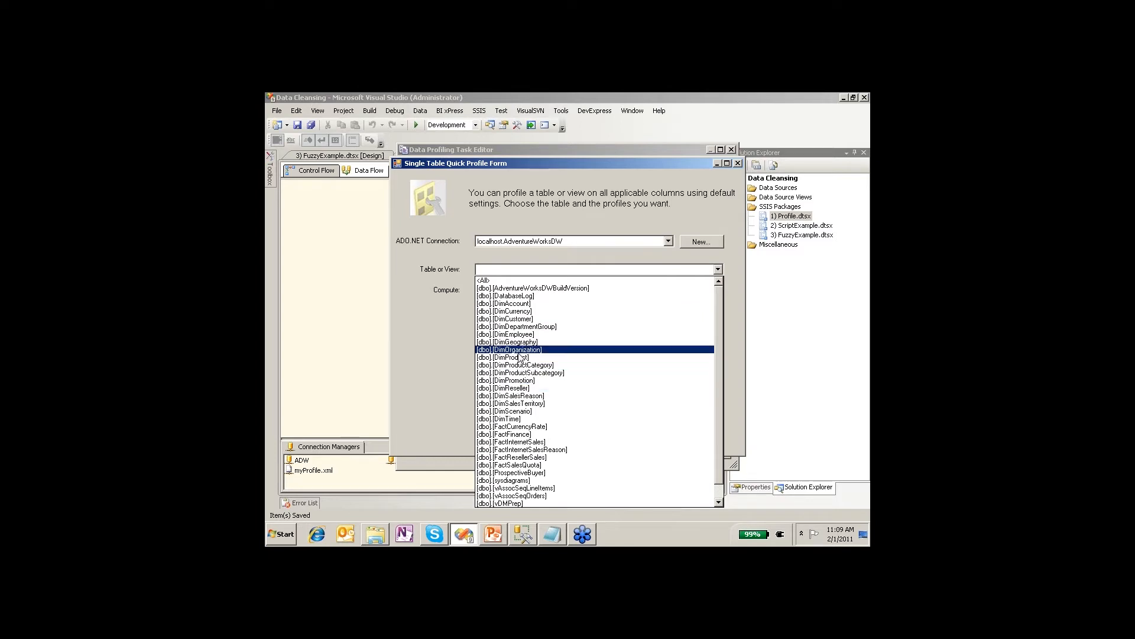
left_click(522, 318)
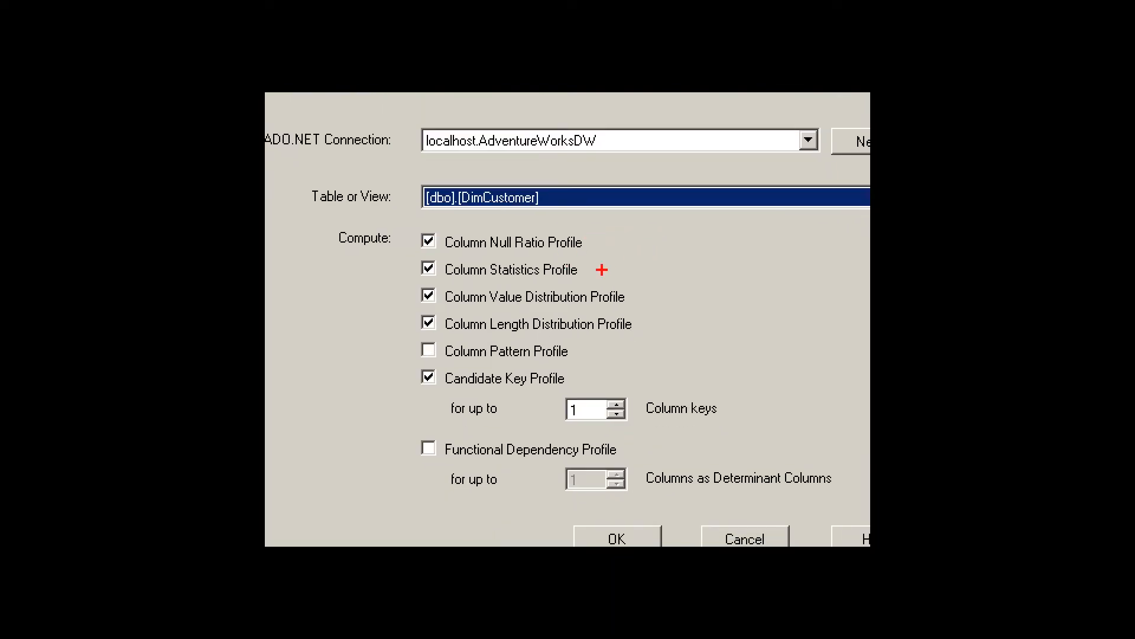
left_click_drag(586, 270, 653, 258)
key("e")
left_click_drag(630, 294, 684, 265)
key("e")
mouse_move(418, 309)
left_mouse_down()
mouse_move(762, 322)
mouse_move(718, 335)
left_mouse_up()
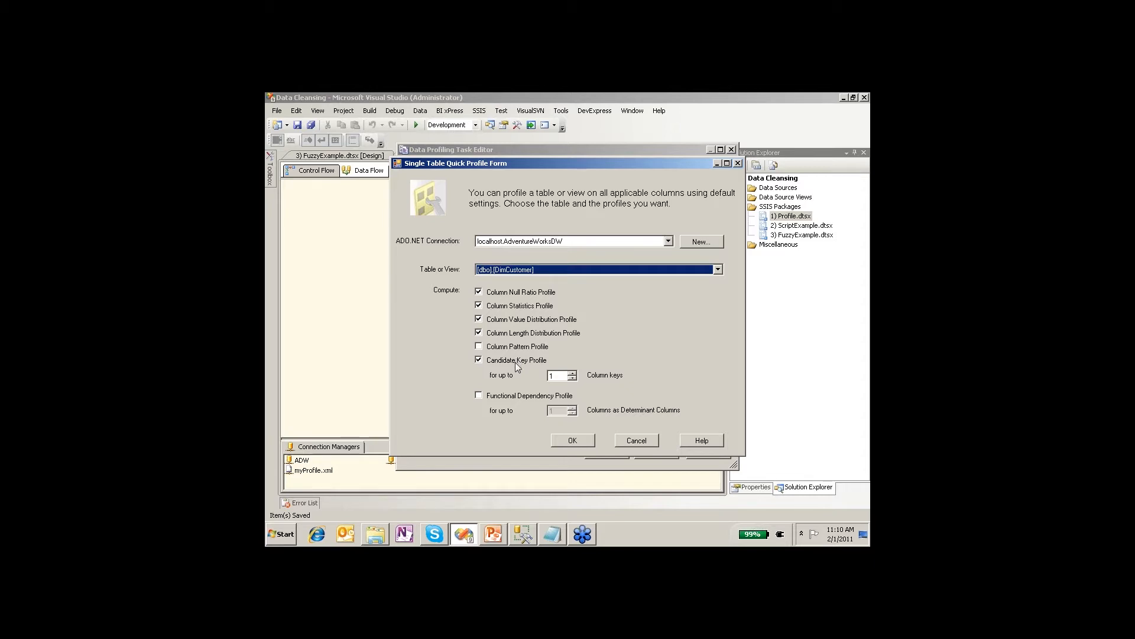
left_click(571, 440)
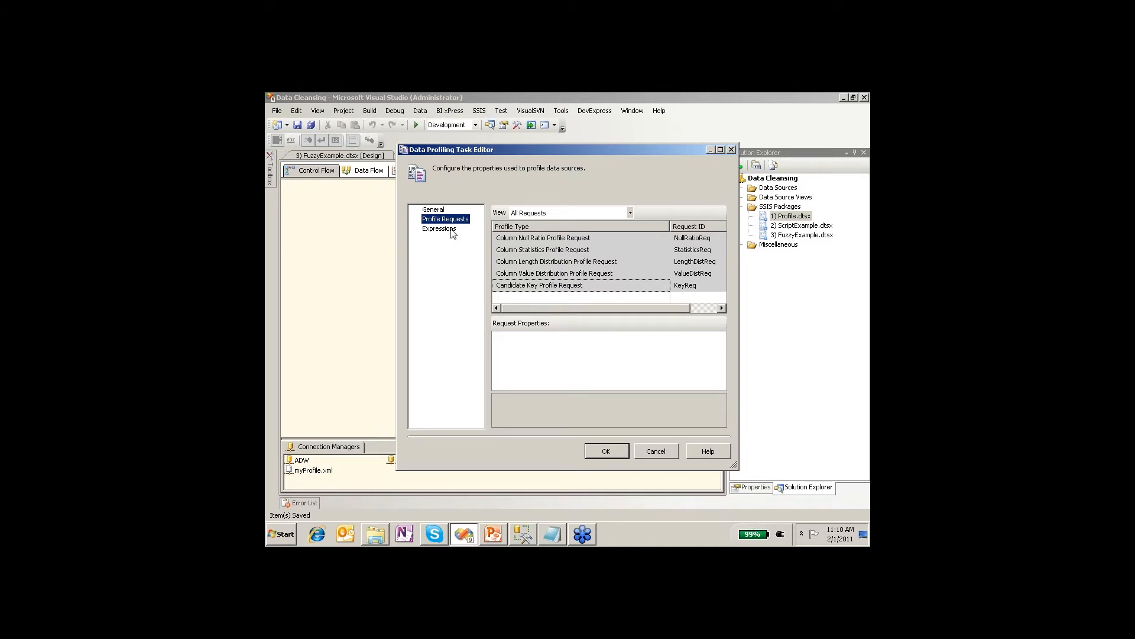
Examine the general settings and the properties of each generated profile request, including the length distribution options.
left_click(435, 211)
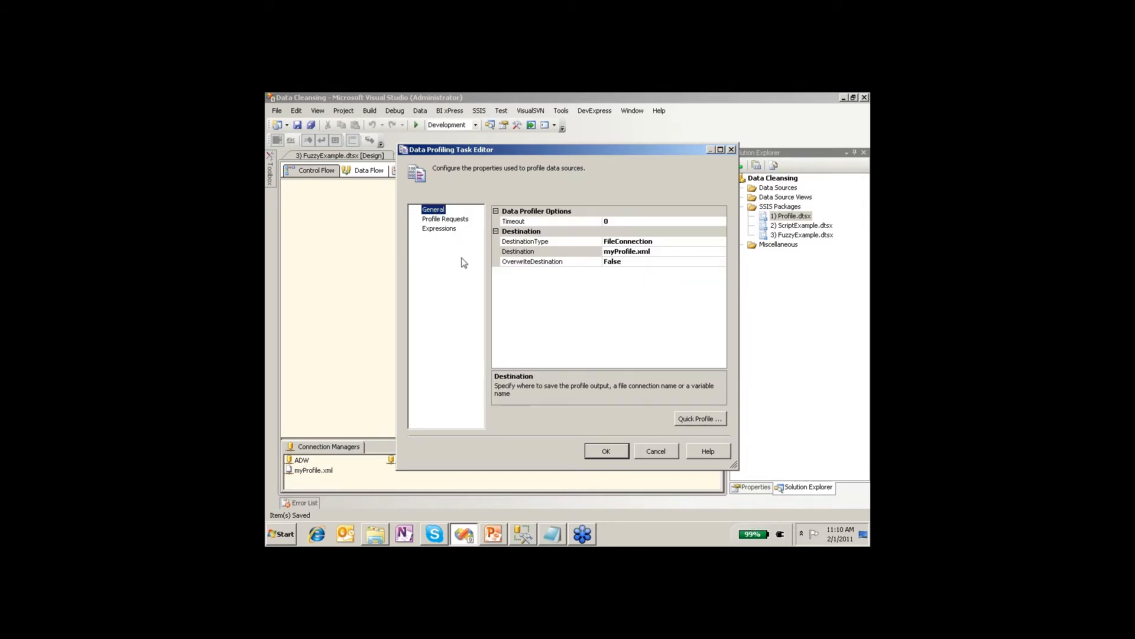
left_click(446, 220)
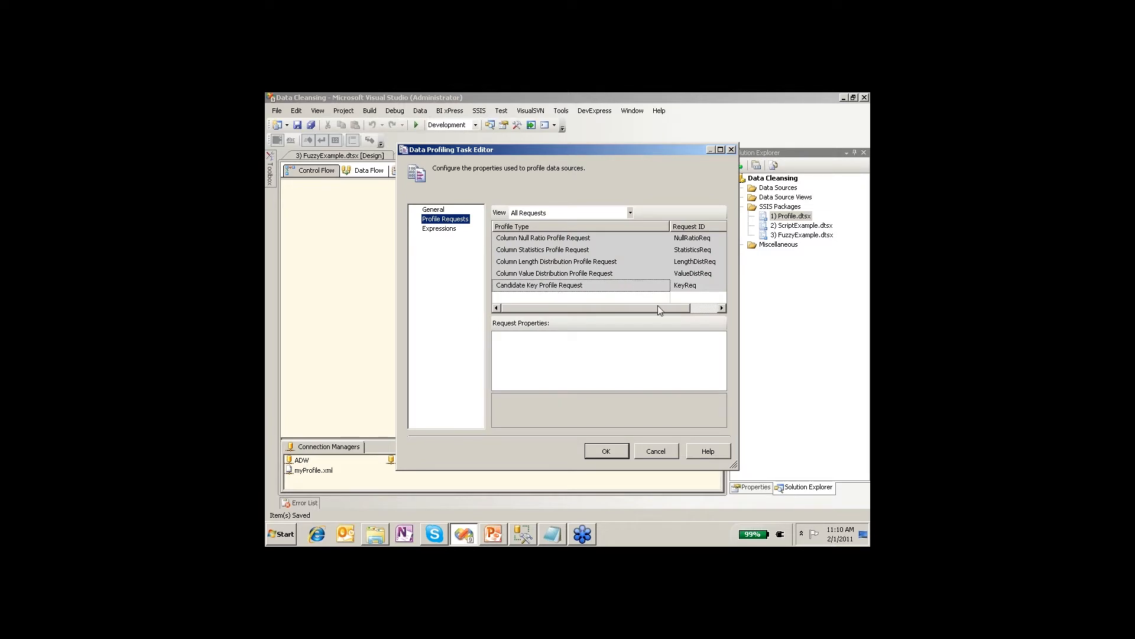
left_click_drag(660, 311, 692, 310)
left_click(622, 239)
left_click(624, 251)
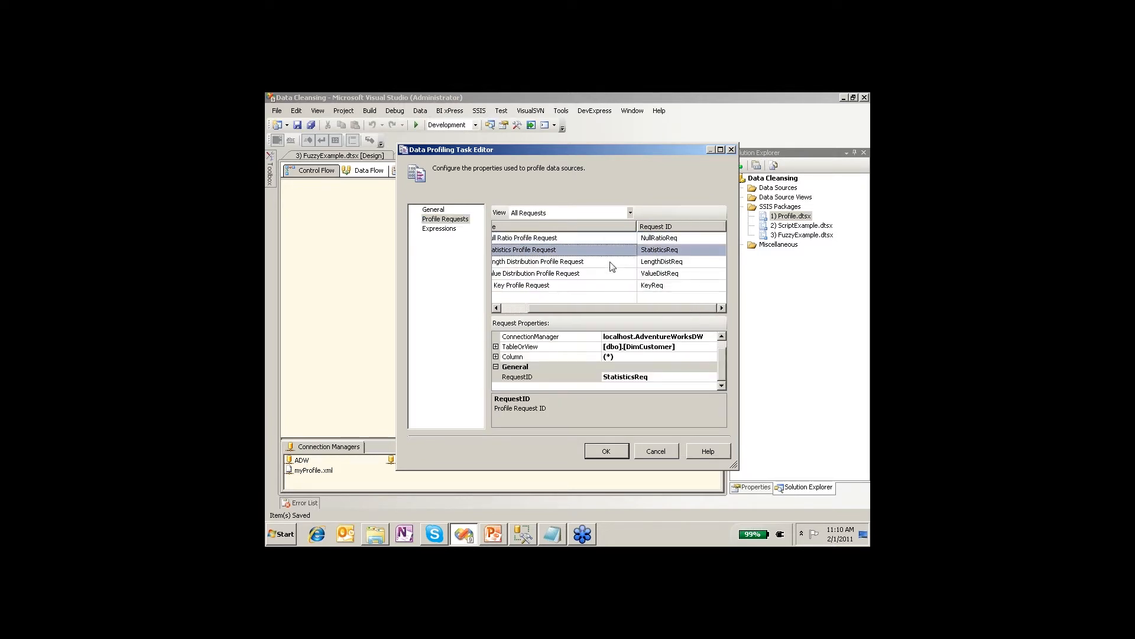
left_click(613, 266)
left_click(611, 273)
left_click(609, 285)
left_click(603, 262)
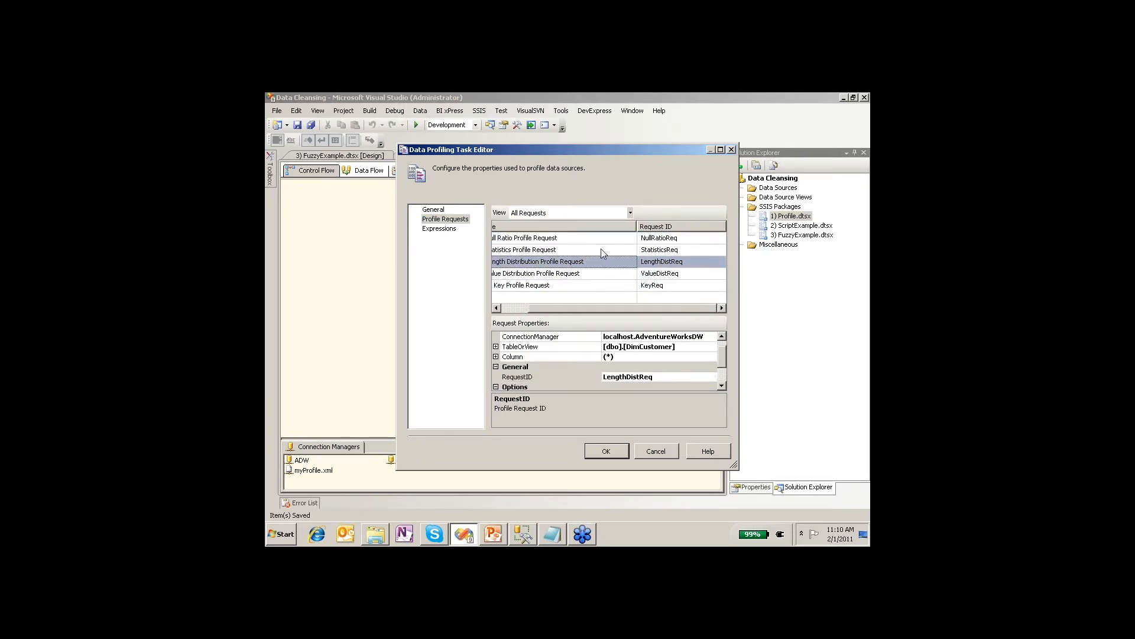
left_click(601, 249)
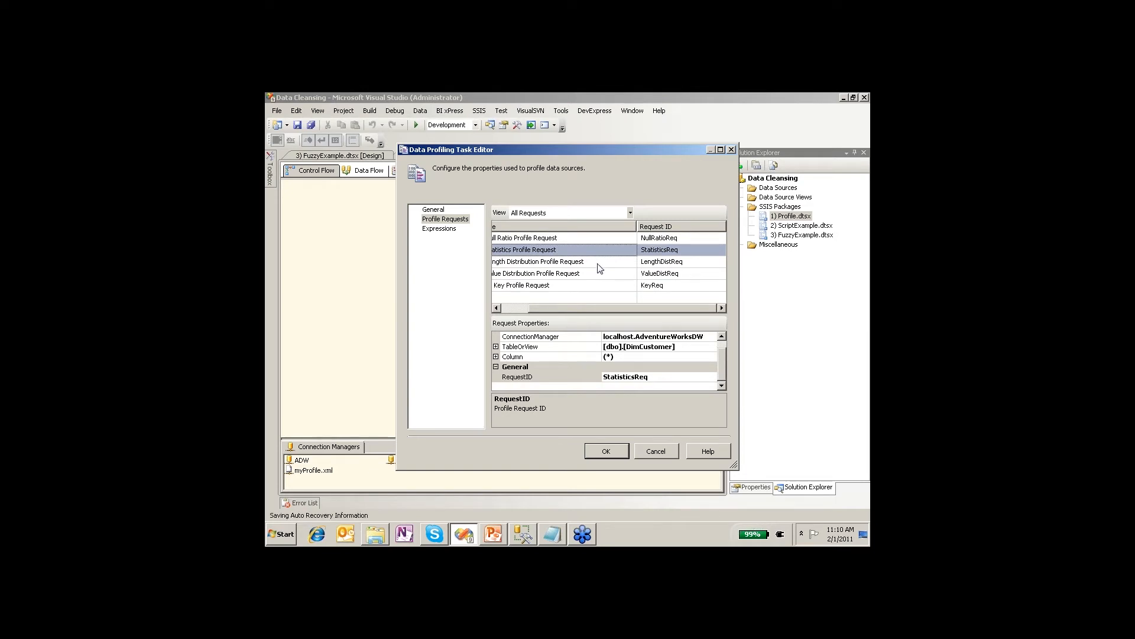
left_click(600, 266)
left_click_drag(721, 362, 727, 379)
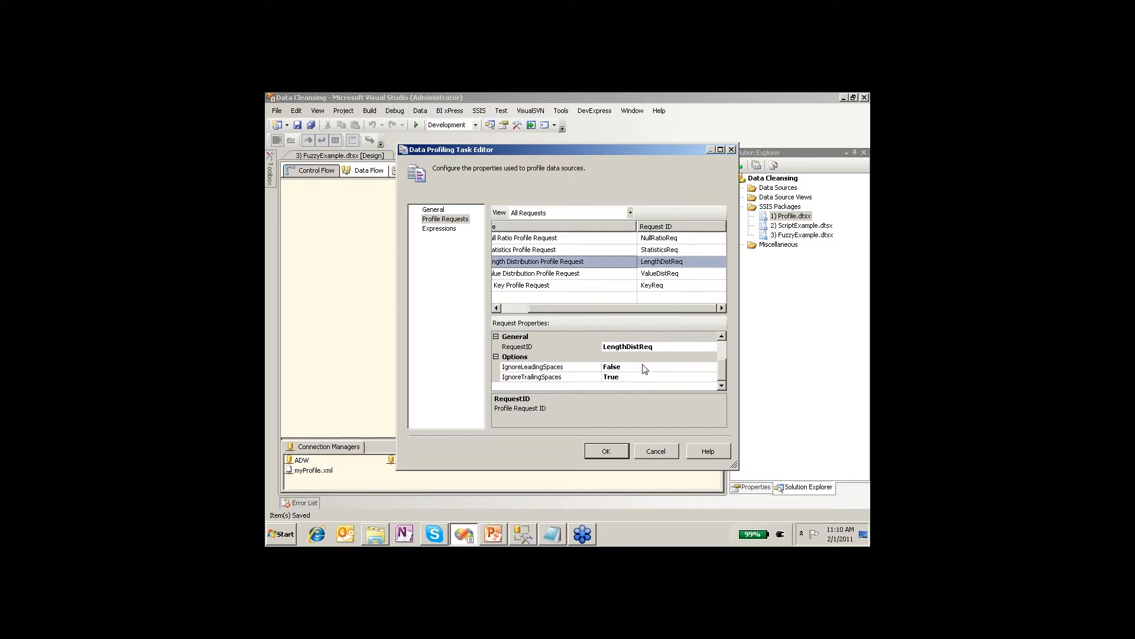
Accept the profiling task settings and execute only the Data Profiling Task.
left_click(612, 452)
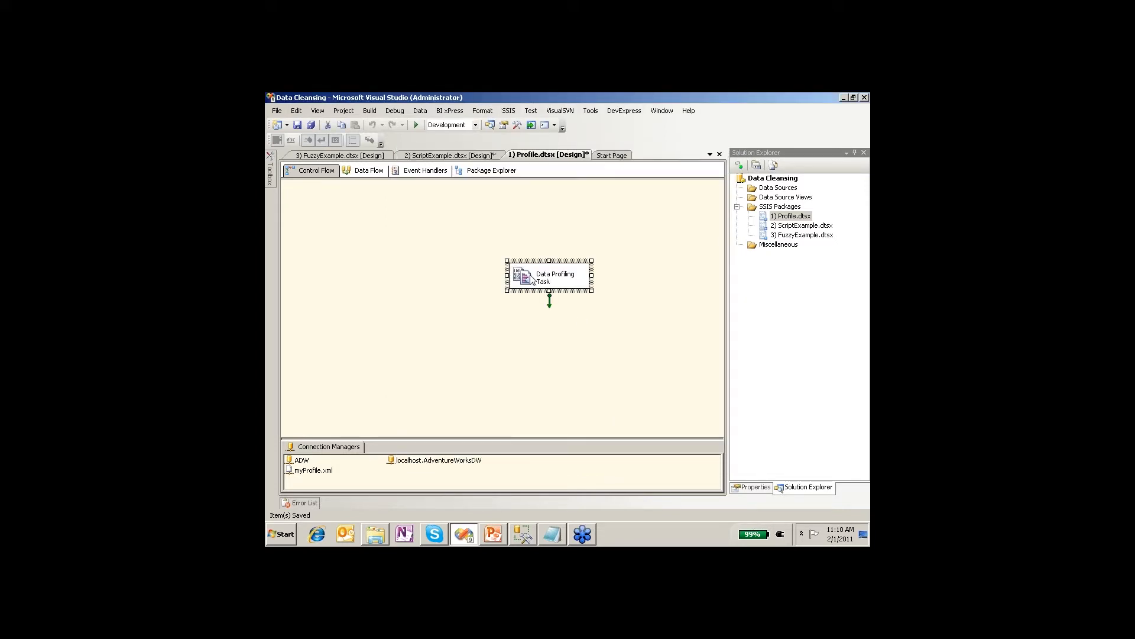
right_click(525, 276)
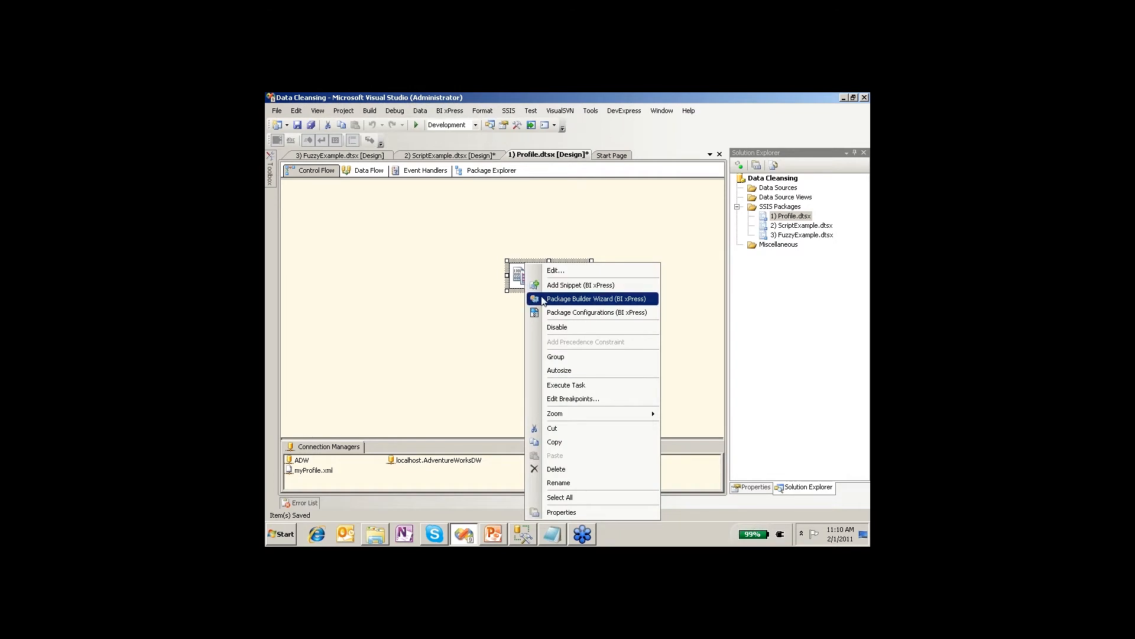
left_click(573, 385)
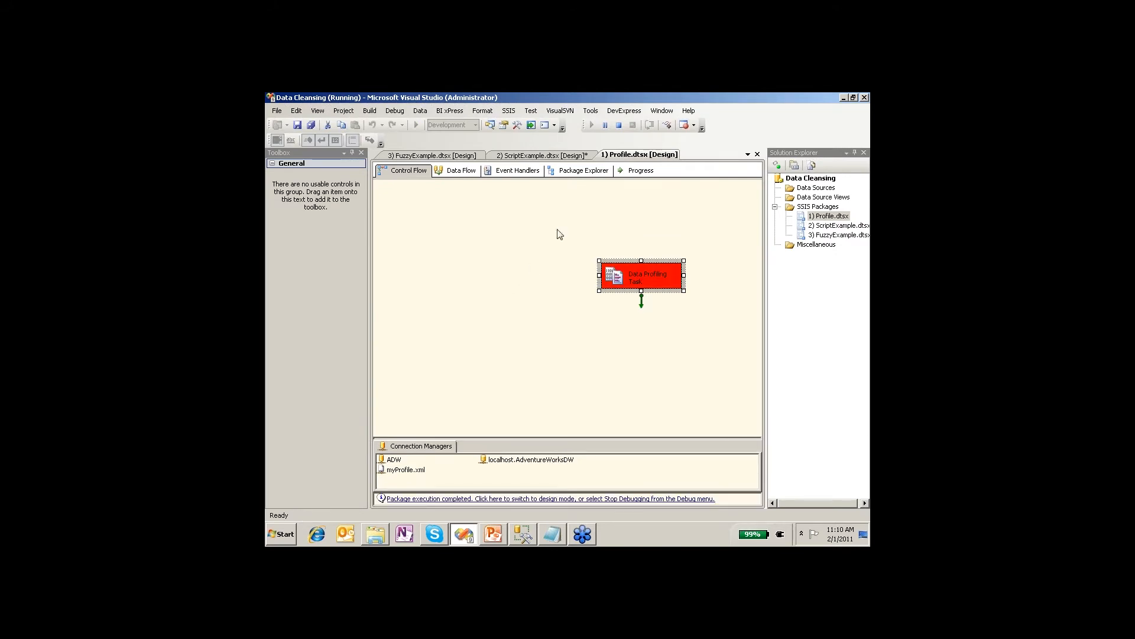
Examine the full error message at the end of the execution progress log and return to the control flow.
left_click(641, 170)
scroll(514, 307, "down", 5)
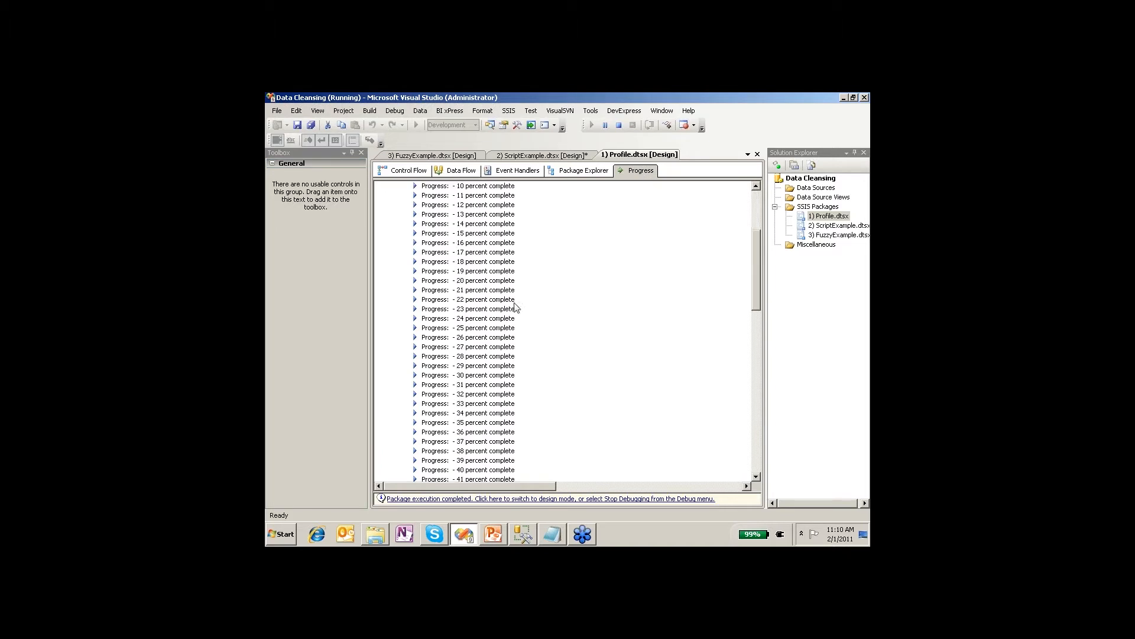
scroll(514, 307, "down", 20)
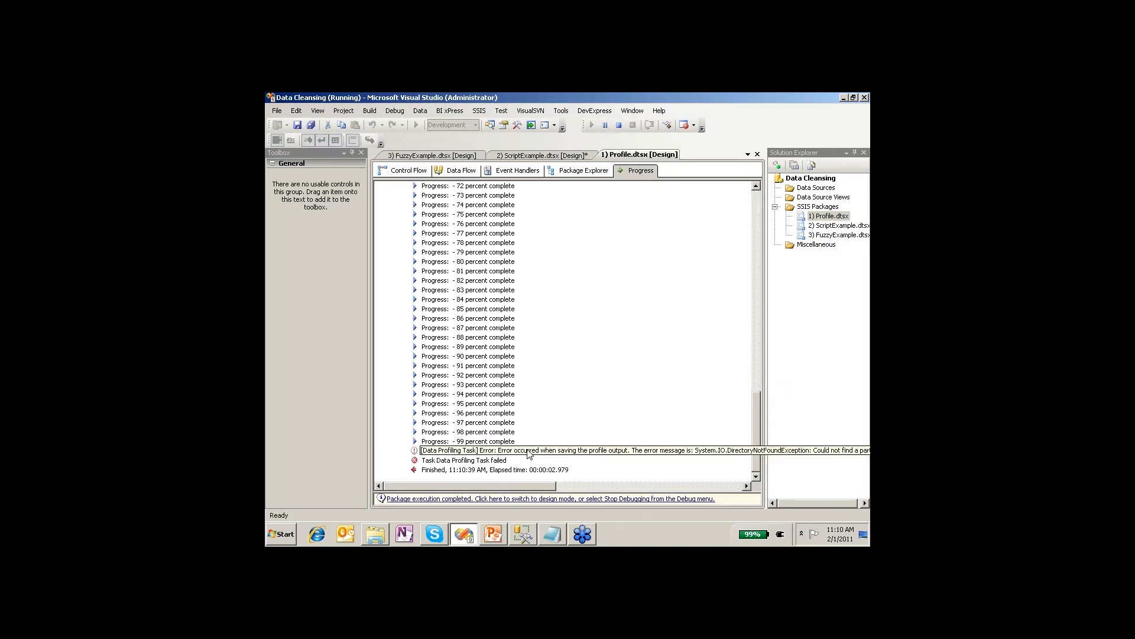
left_click(529, 451)
left_click_drag(553, 486, 666, 487)
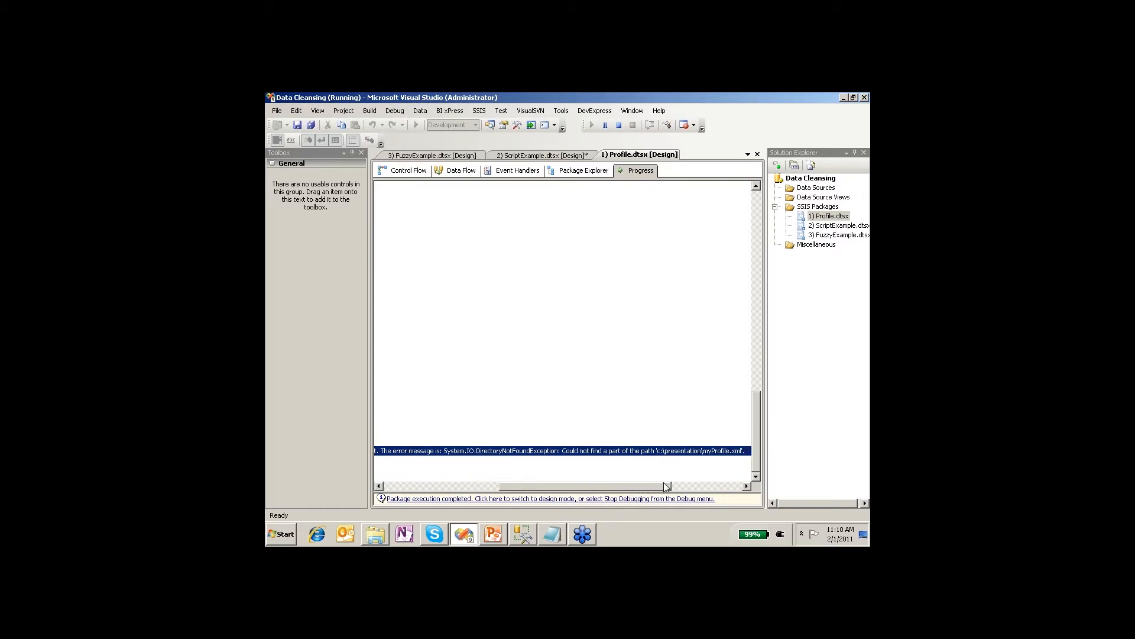
left_click_drag(664, 483, 665, 483)
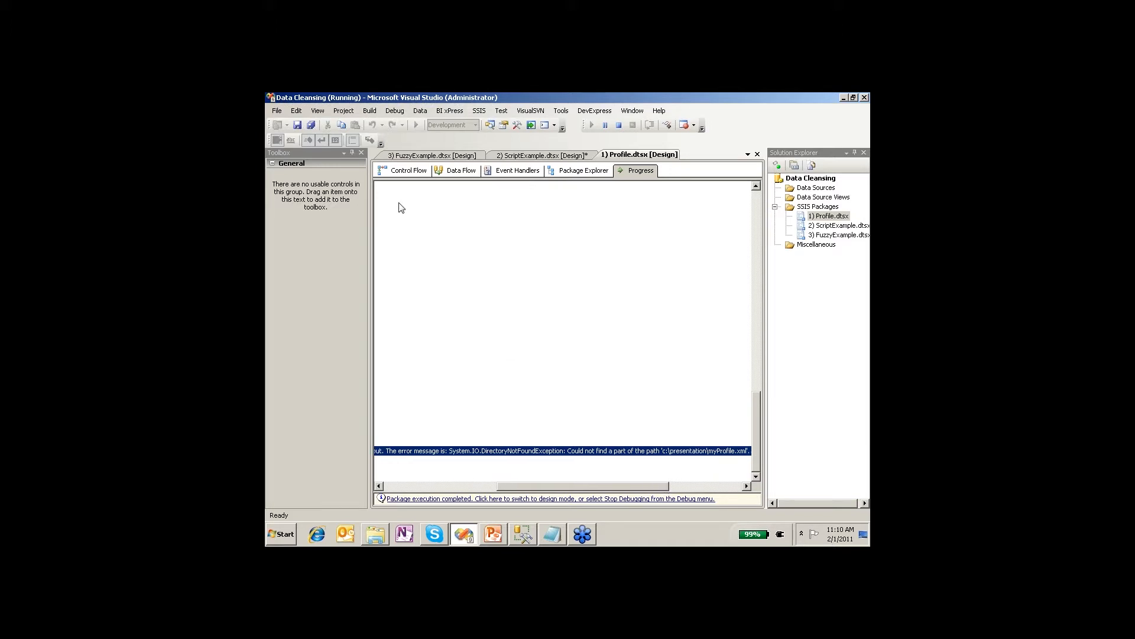
left_click(404, 170)
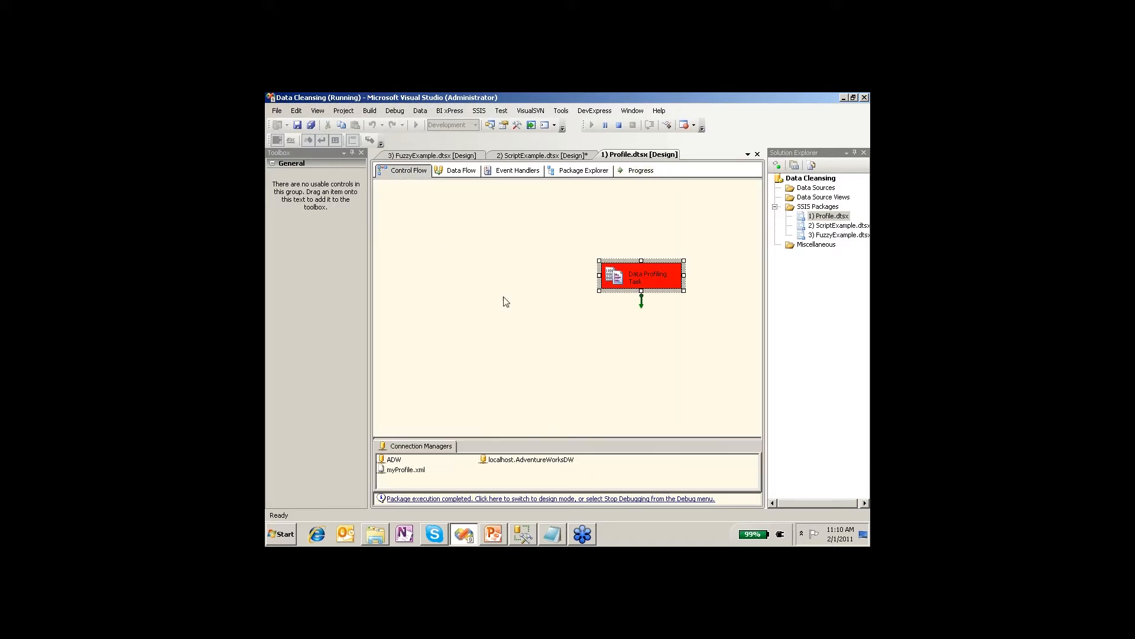
Stop debugging and set the file path of the myProfile.xml connection manager to c:\myProfile.xml.
left_click(619, 126)
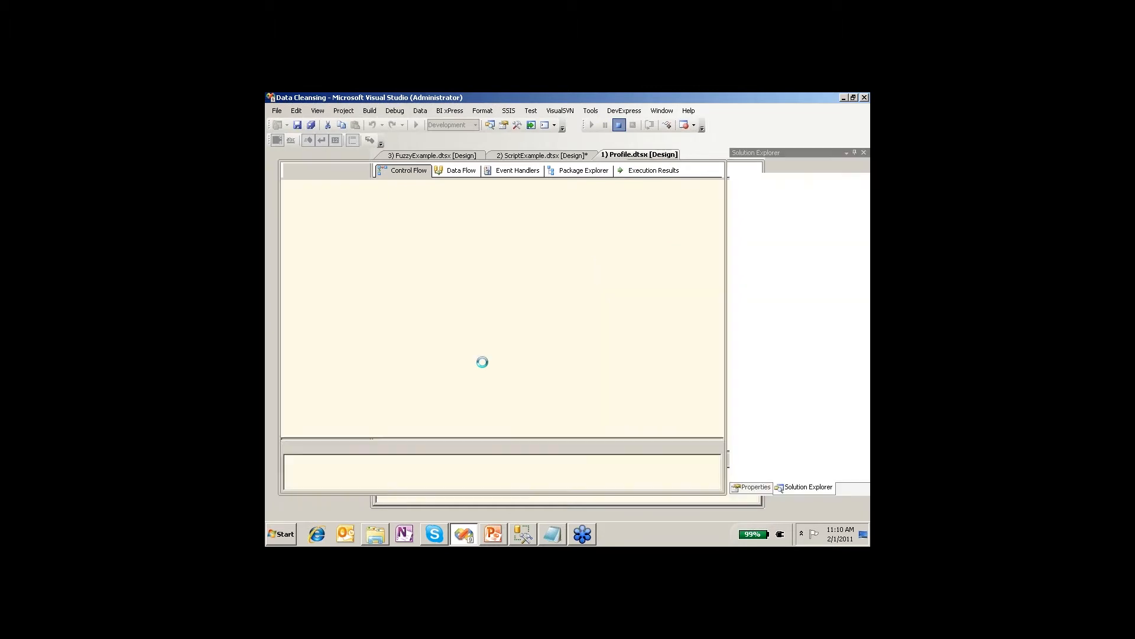
double_click(313, 470)
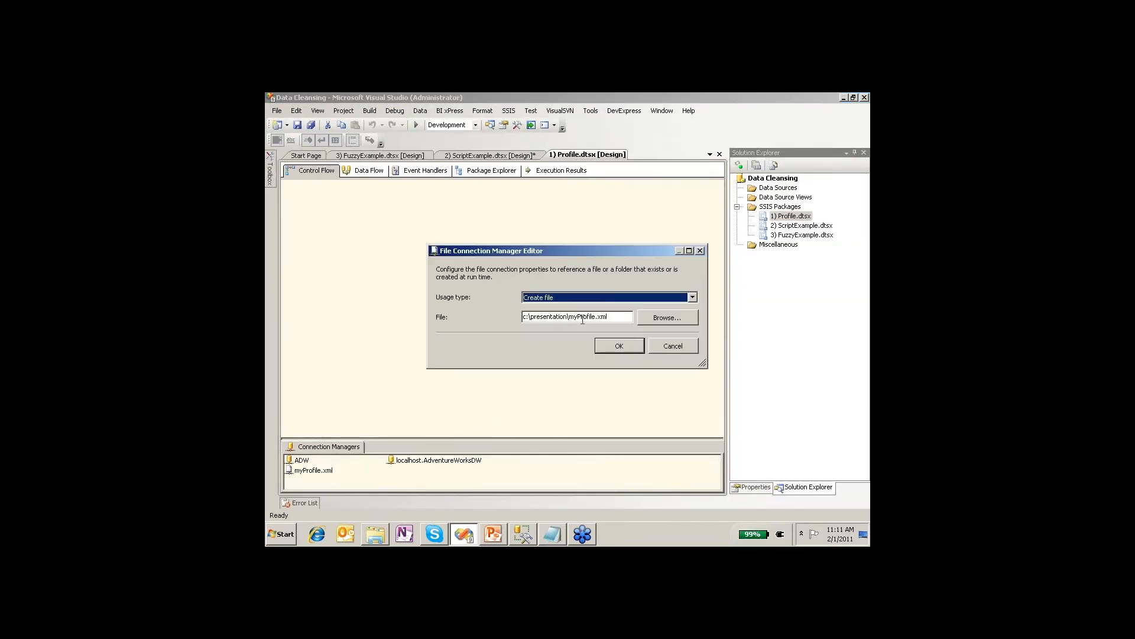
left_click_drag(614, 314, 478, 313)
left_click(581, 315)
type("c:\\")
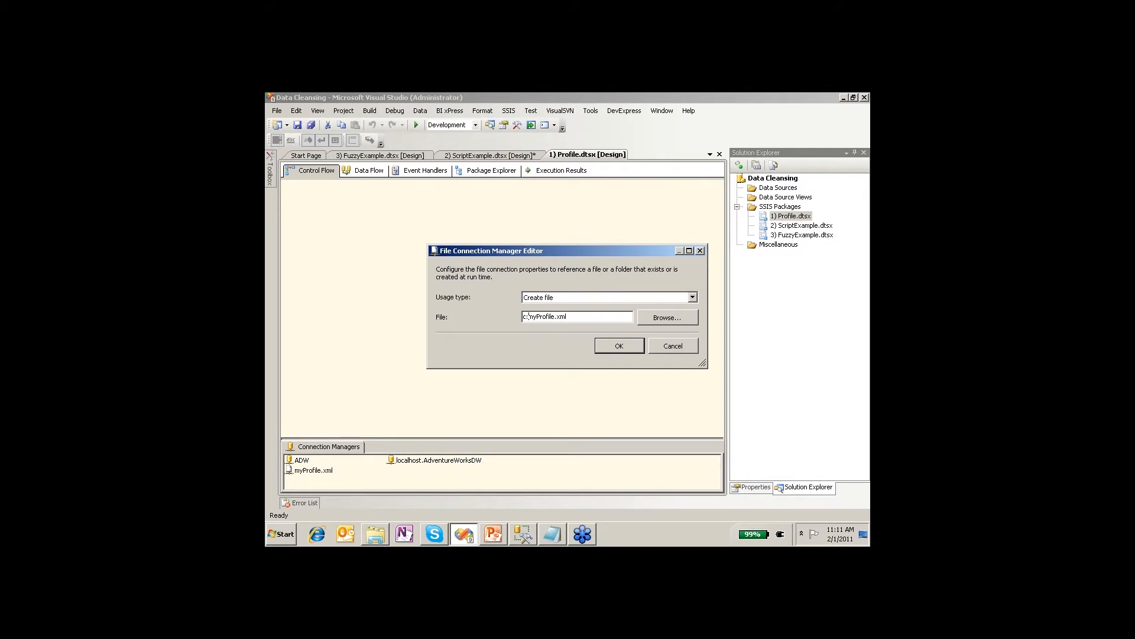
left_click(621, 346)
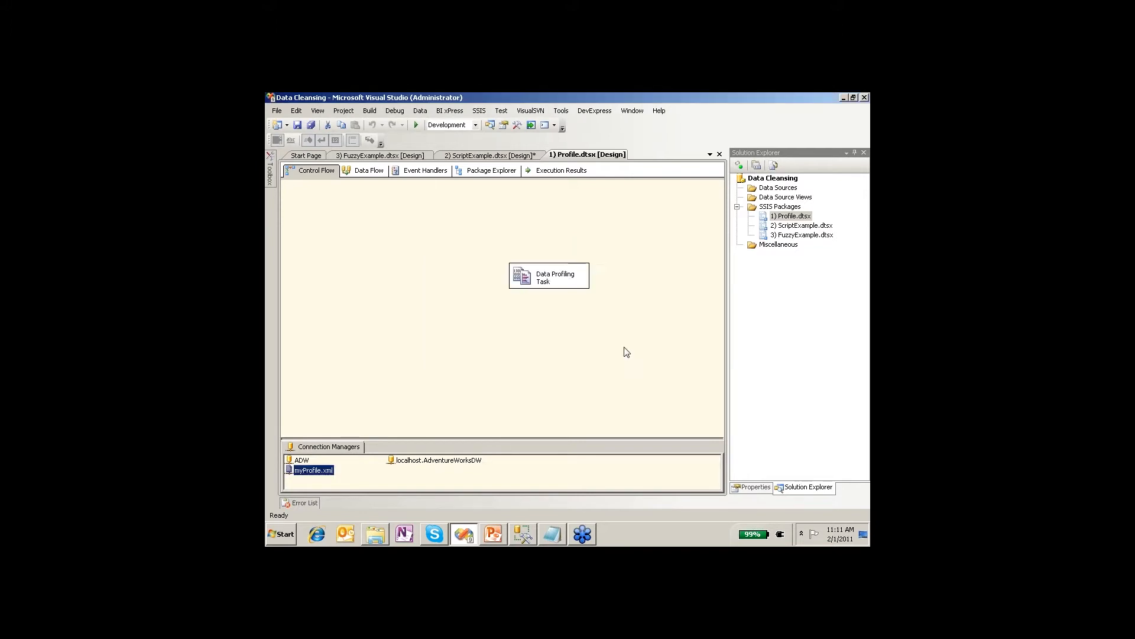
Execute the Profile.dtsx package and stop debugging once the Data Profiling Task has run.
left_click(791, 217)
right_click(790, 218)
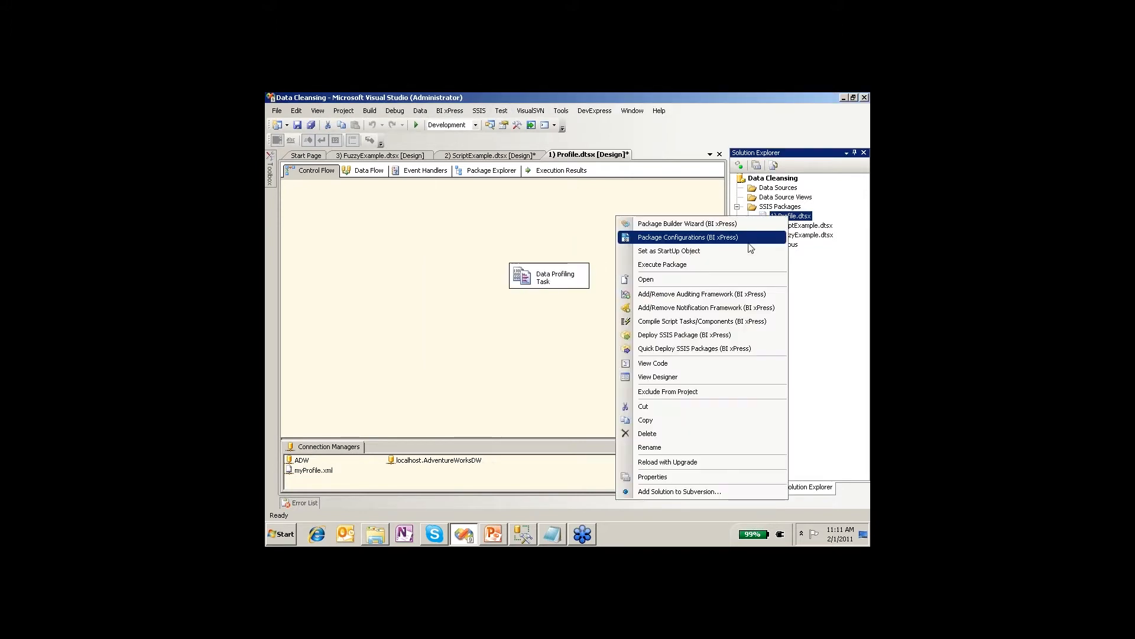
left_click(740, 257)
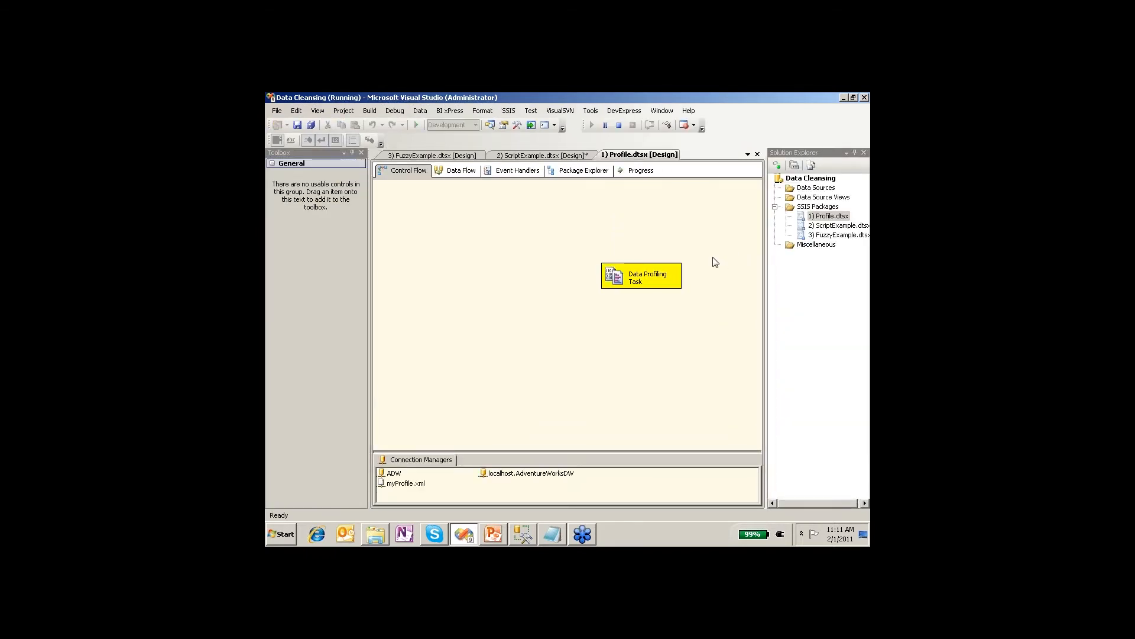
left_click(619, 126)
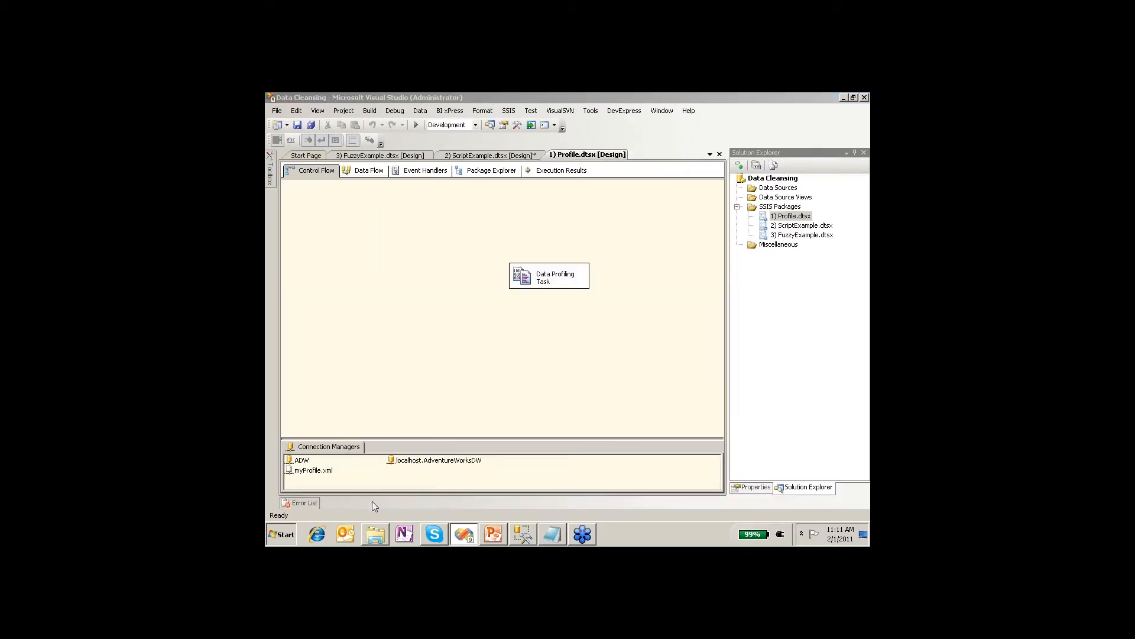
Launch the Data Profile Viewer from the Integration Services tools of Microsoft SQL Server 2008 R2.
key("super")
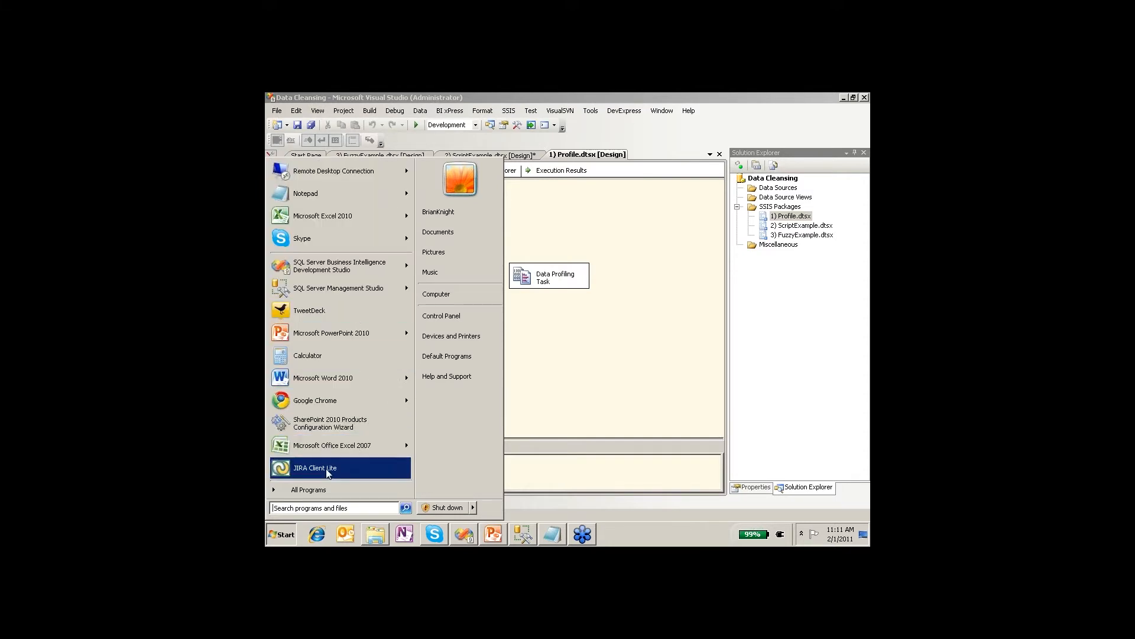
left_click(314, 489)
scroll(334, 344, "down", 12)
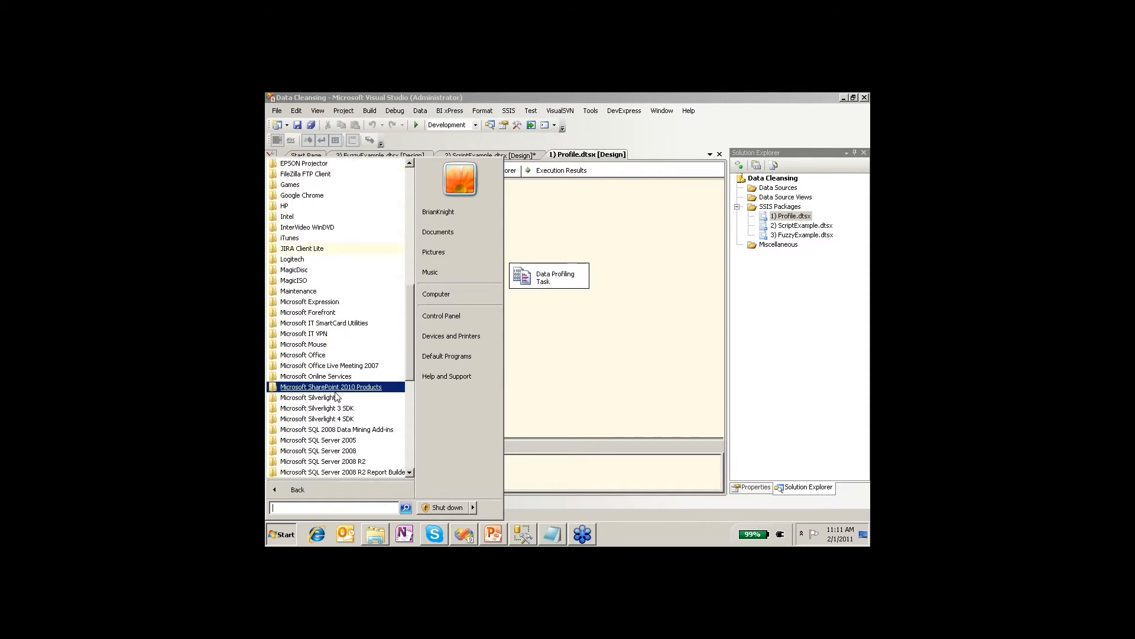
scroll(337, 366, "down", 5)
left_click(339, 367)
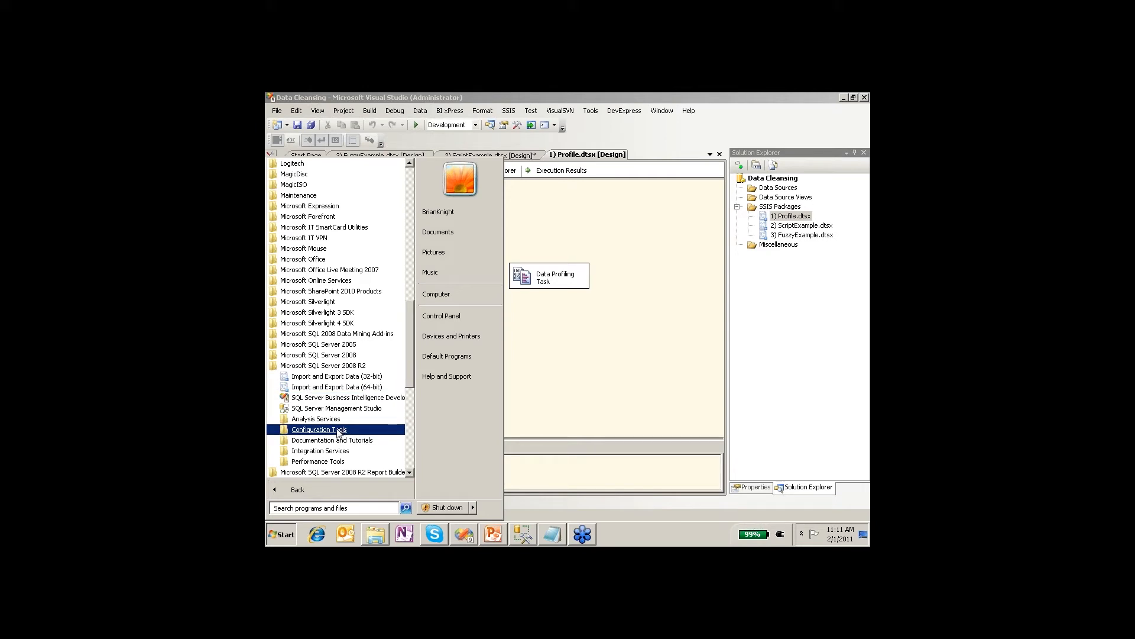
left_click(331, 452)
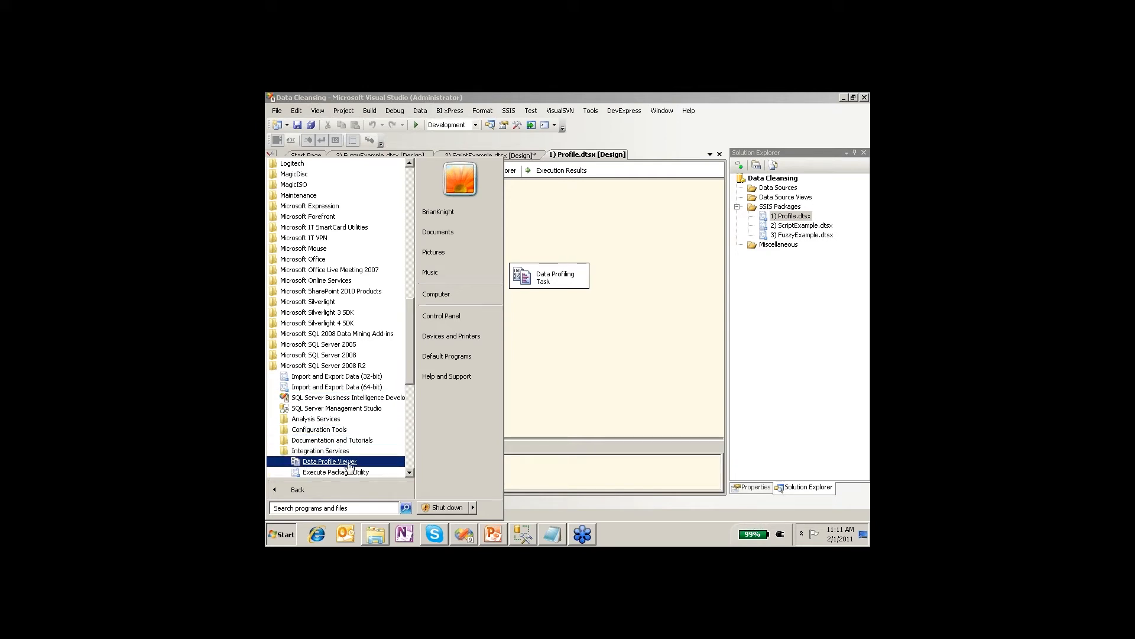
left_click(349, 463)
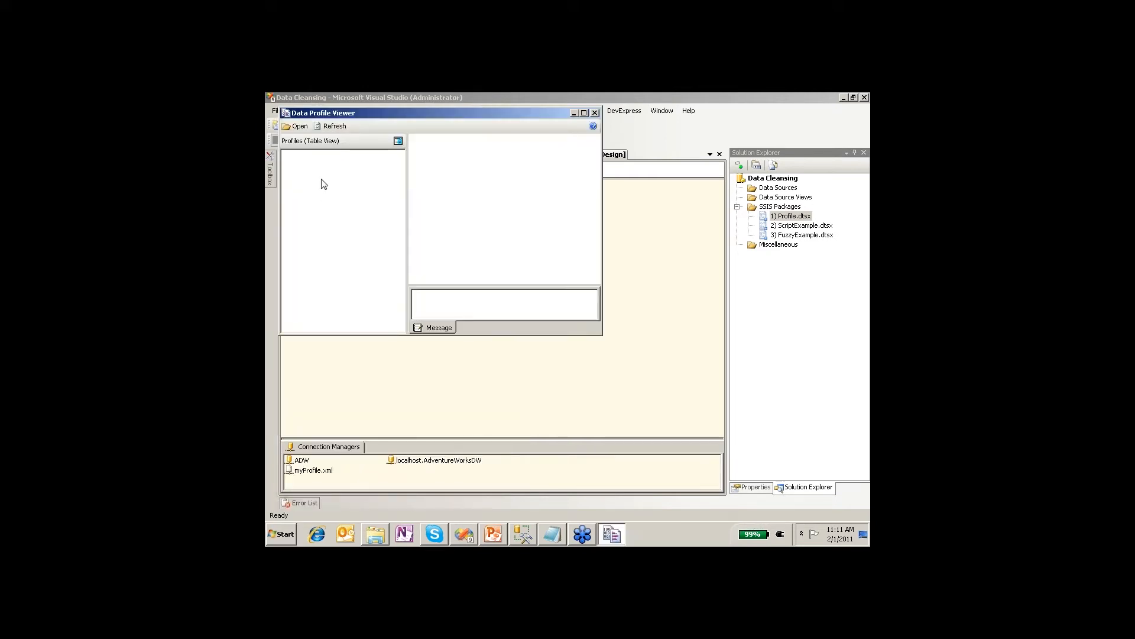
Load the profile output file c:\myProfile.xml and maximize the viewer window.
left_click(297, 126)
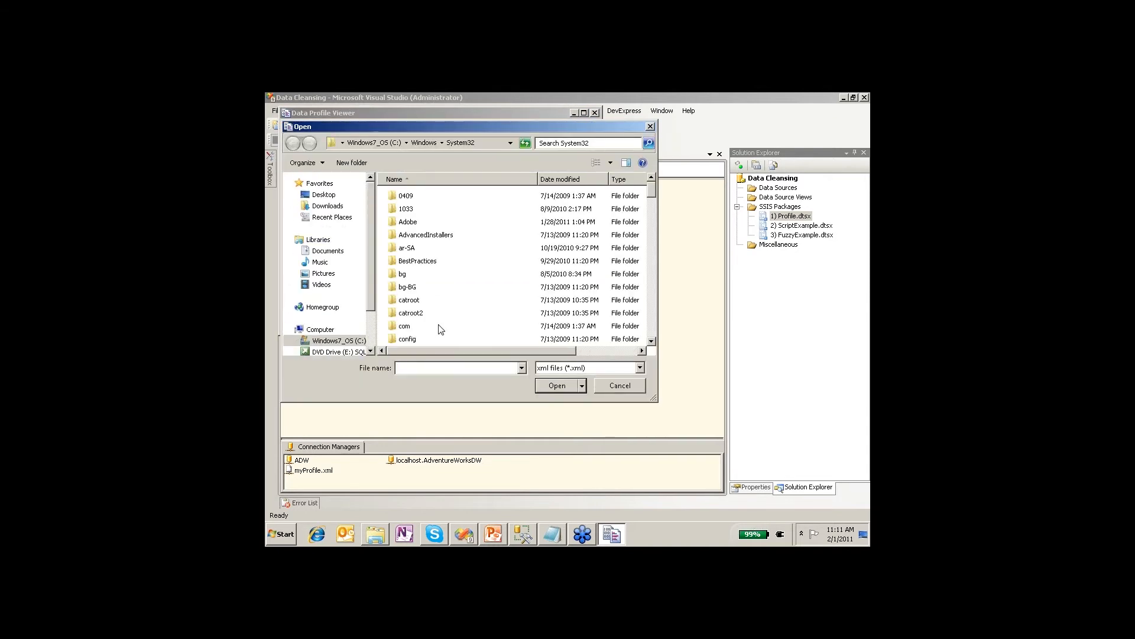
type("c:\\my")
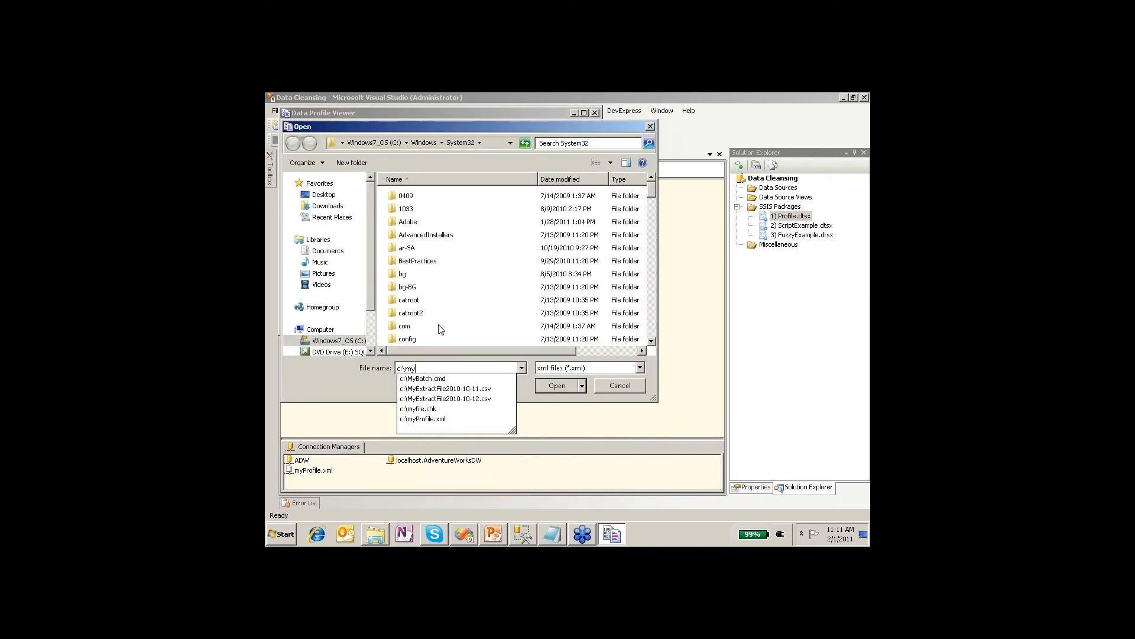
key("Down")
key("Down")
key("Down")
key("Down")
key("Down")
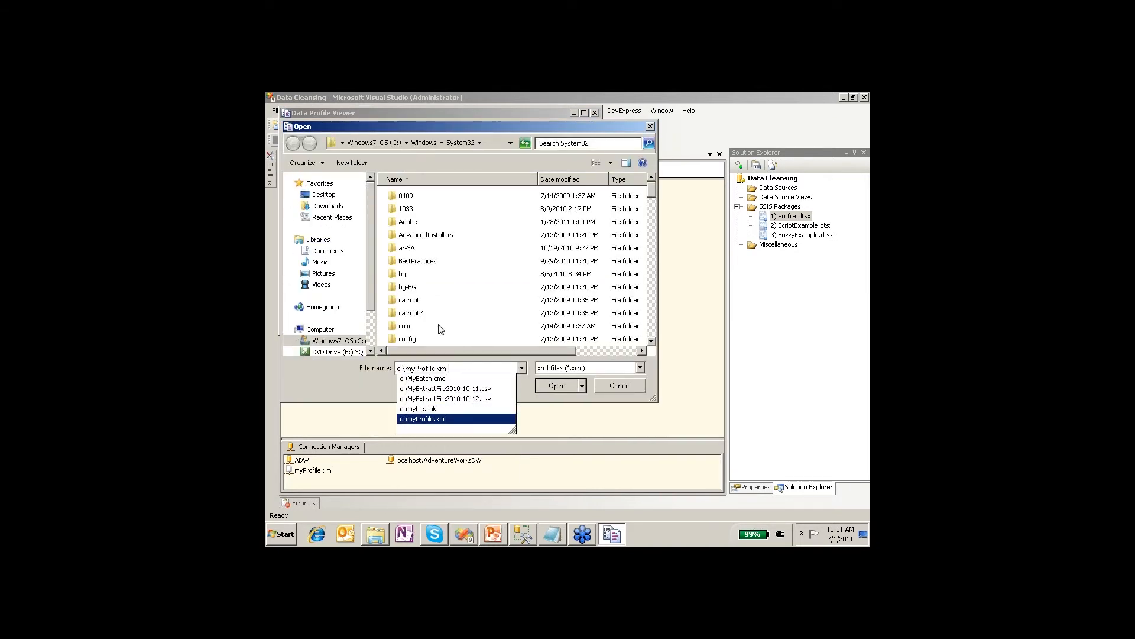
key("Return")
key("Return")
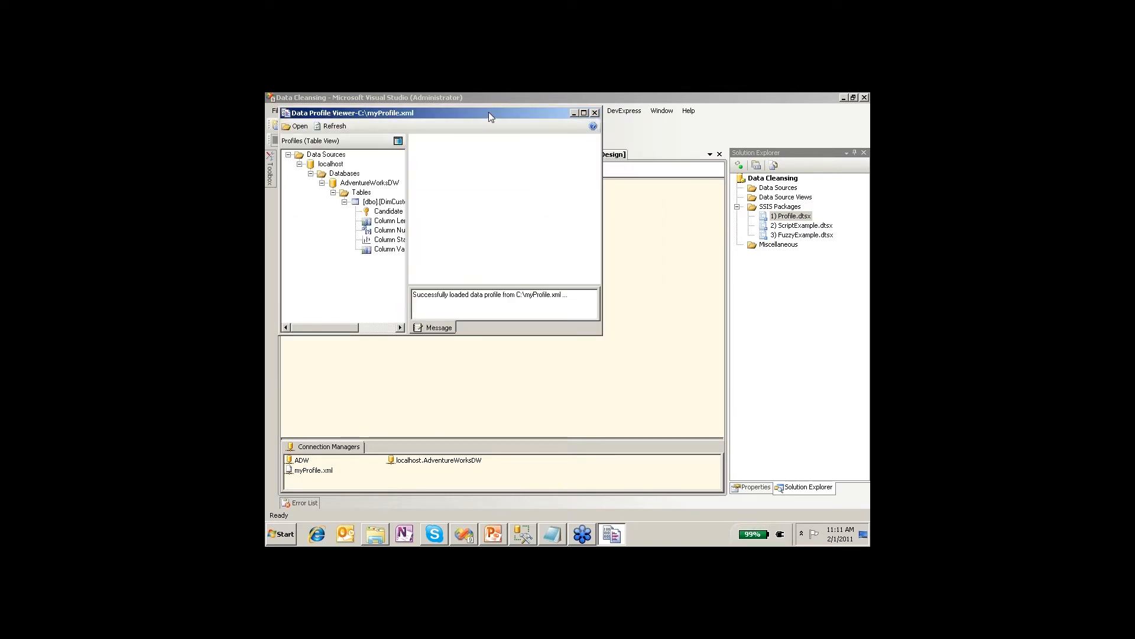
double_click(488, 112)
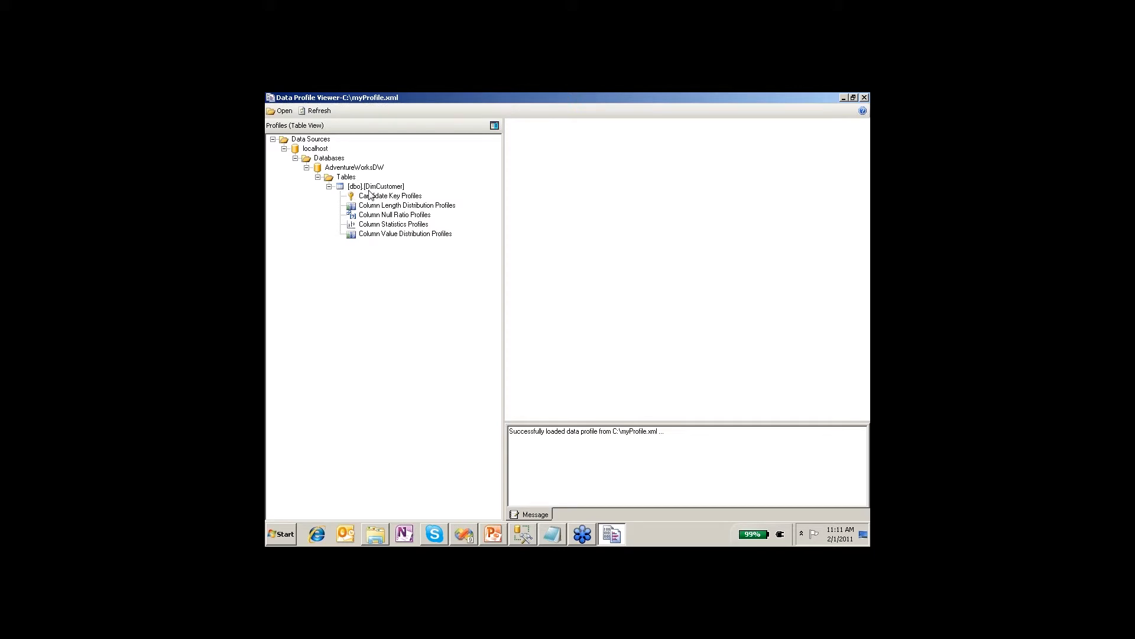
Examine the candidate key profiles and AddressLine2's length distribution, drilling down to the rows with a length of 12.
left_click(374, 199)
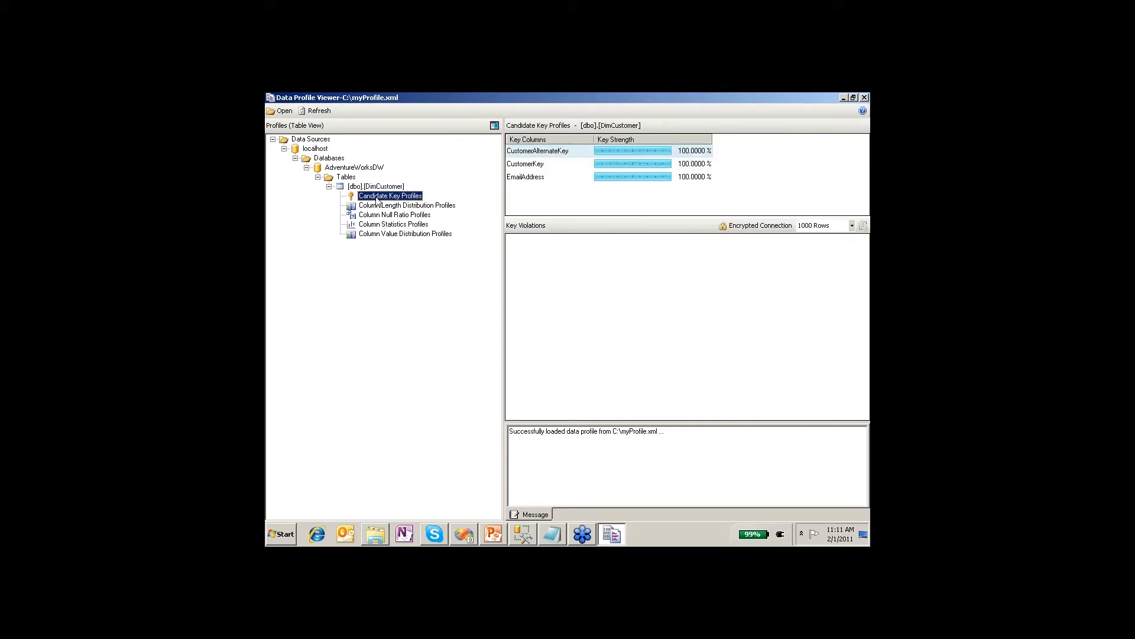
left_click(563, 166)
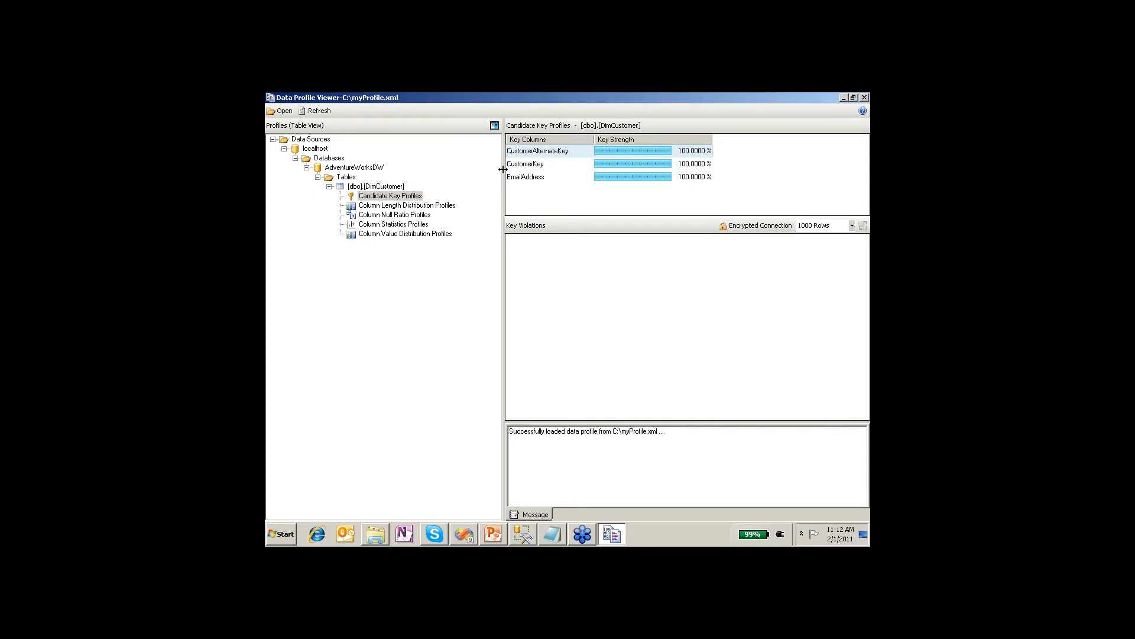
left_click(448, 206)
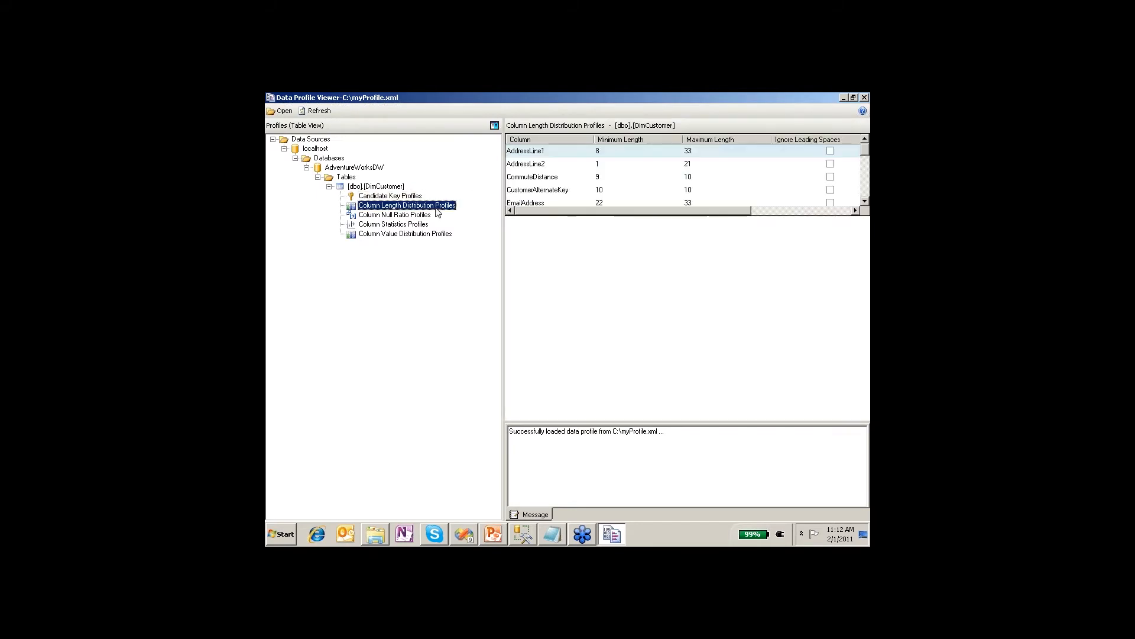
left_click(594, 165)
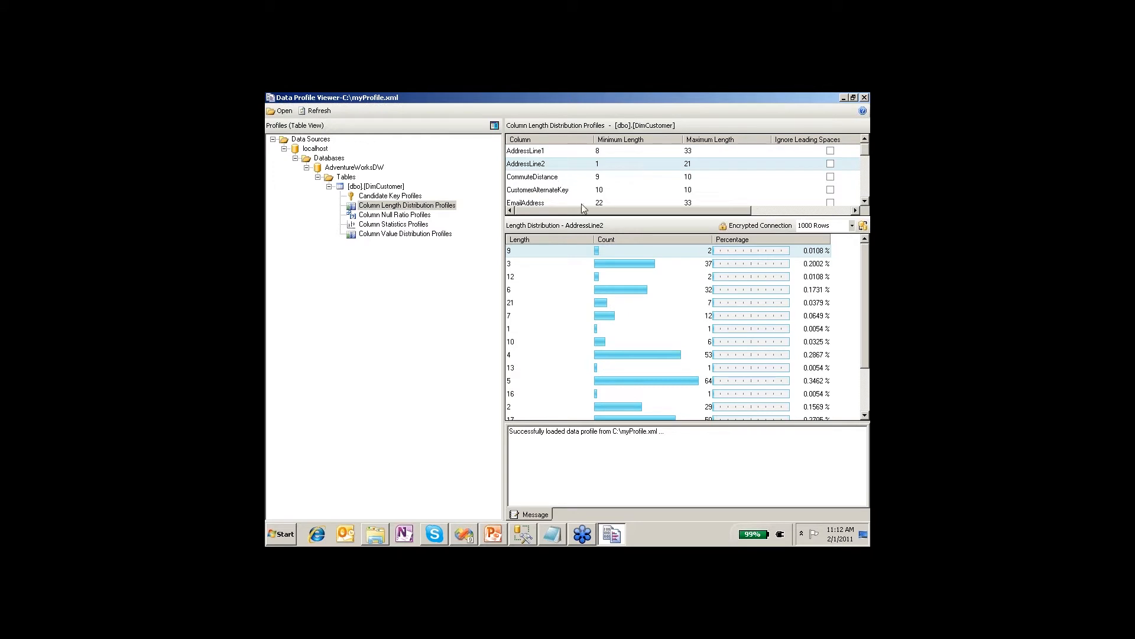
left_click(561, 268)
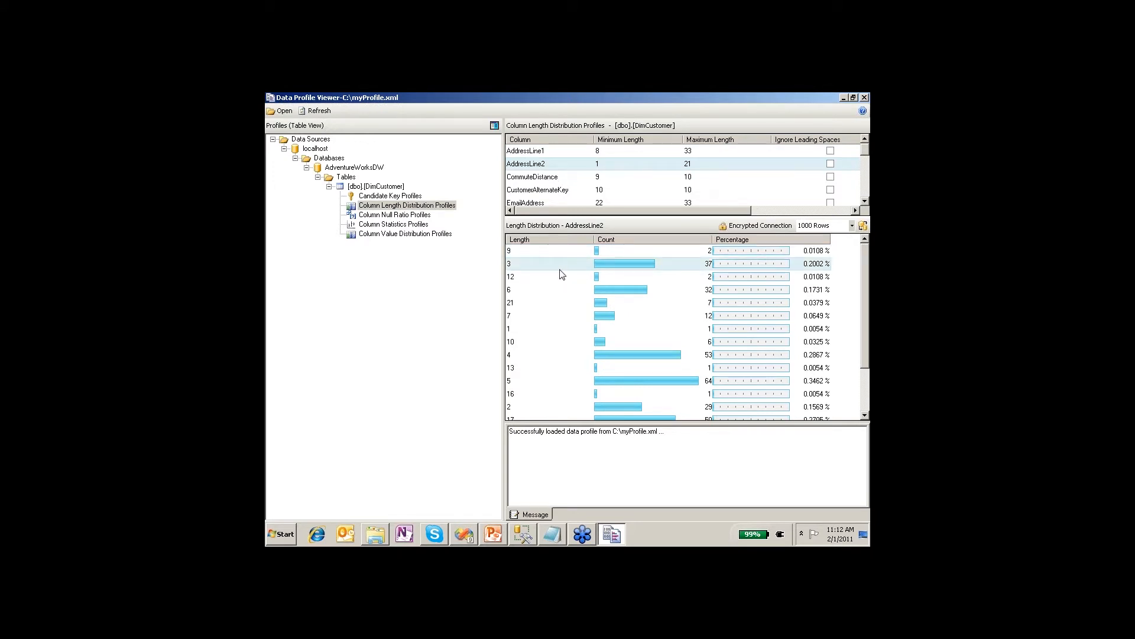
left_click(573, 381)
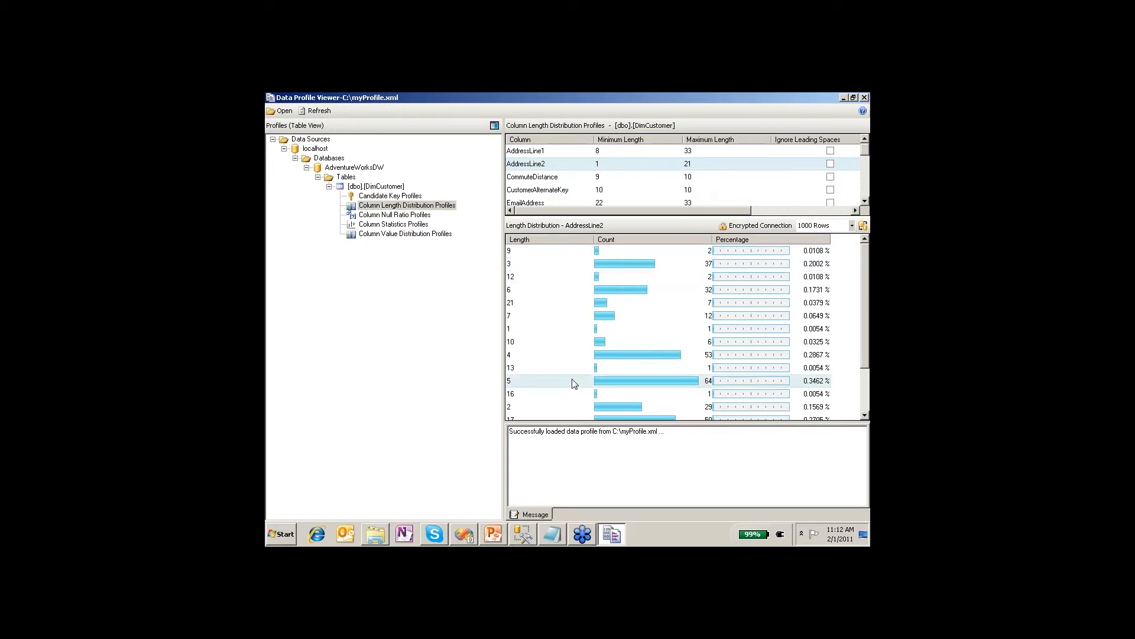
left_click(568, 280)
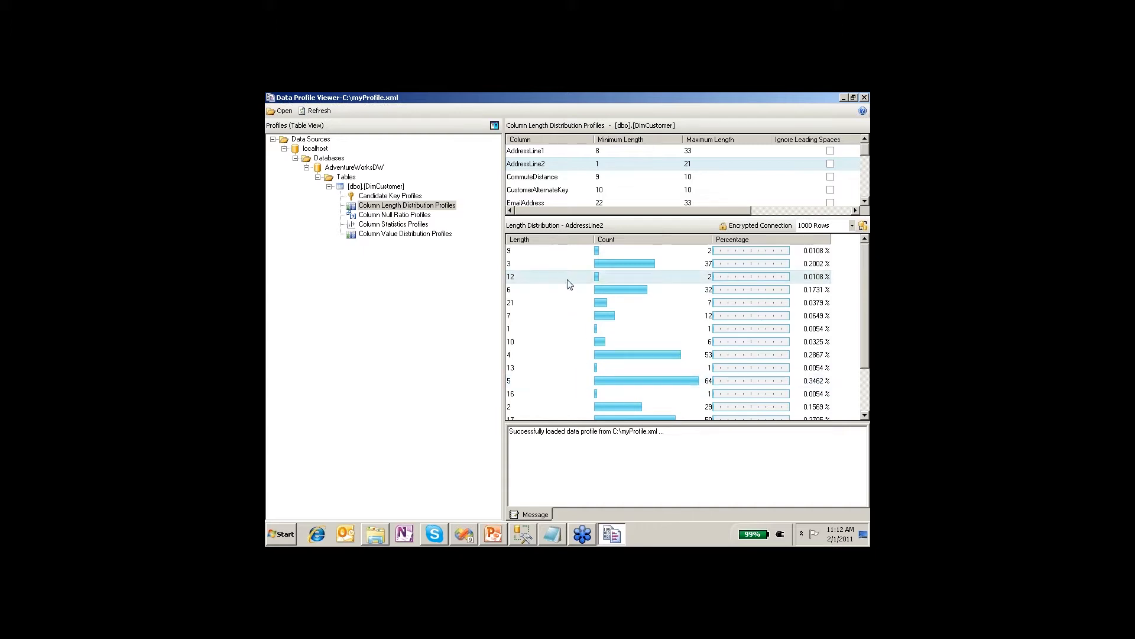
double_click(568, 283)
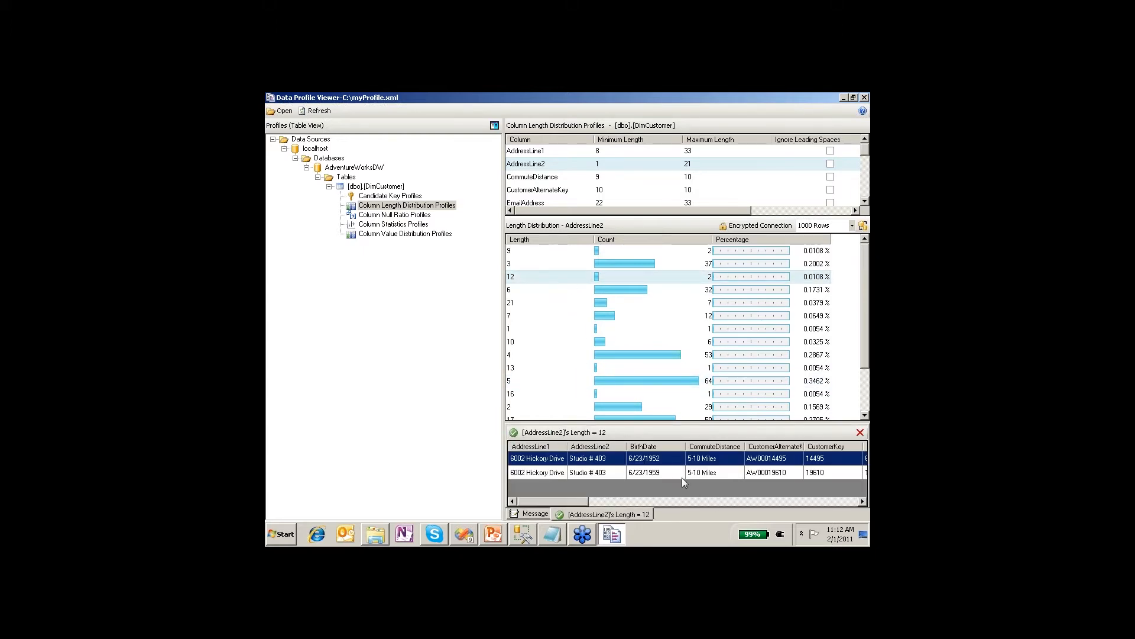
left_click(680, 474)
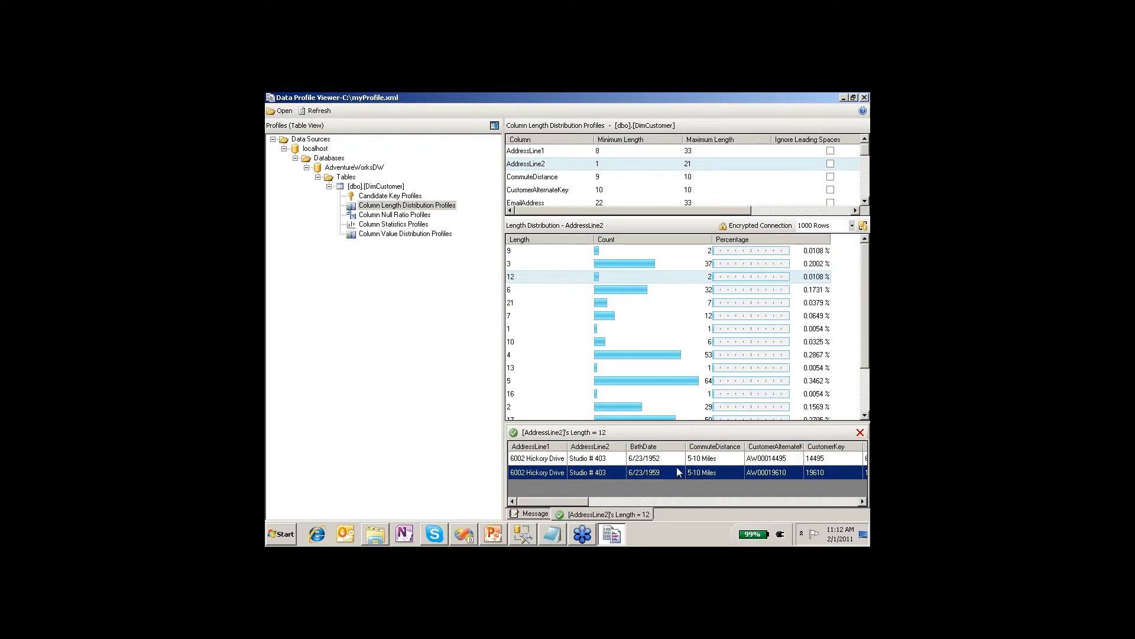
Examine the null ratio profiles with the rows behind the MiddleName nulls, and the column statistics for TotalChildren.
left_click(381, 216)
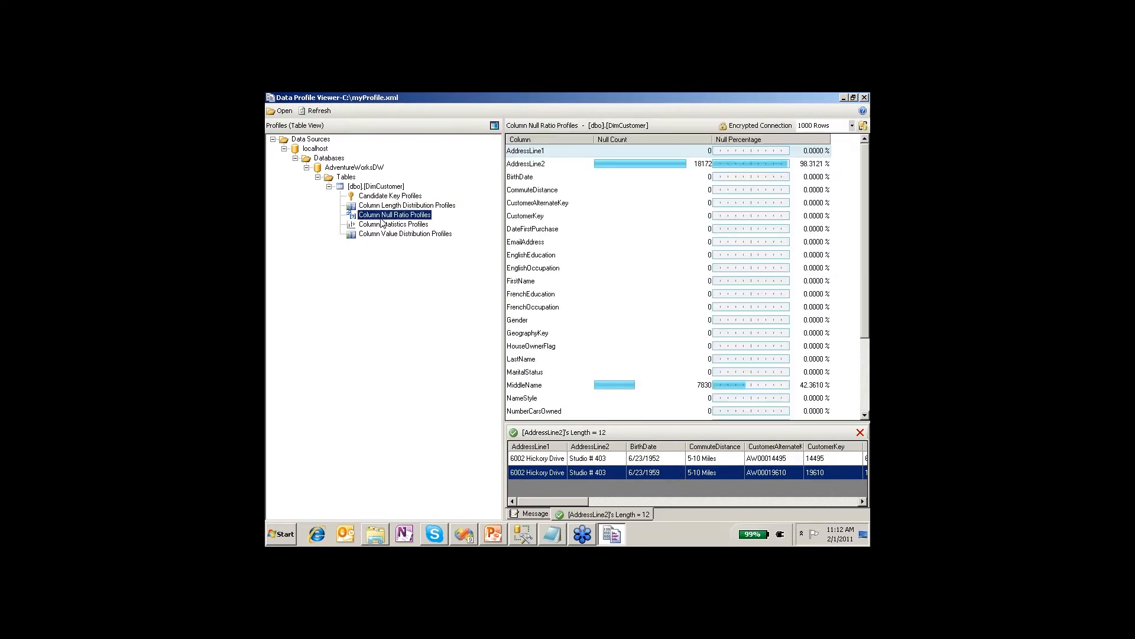
left_click(572, 385)
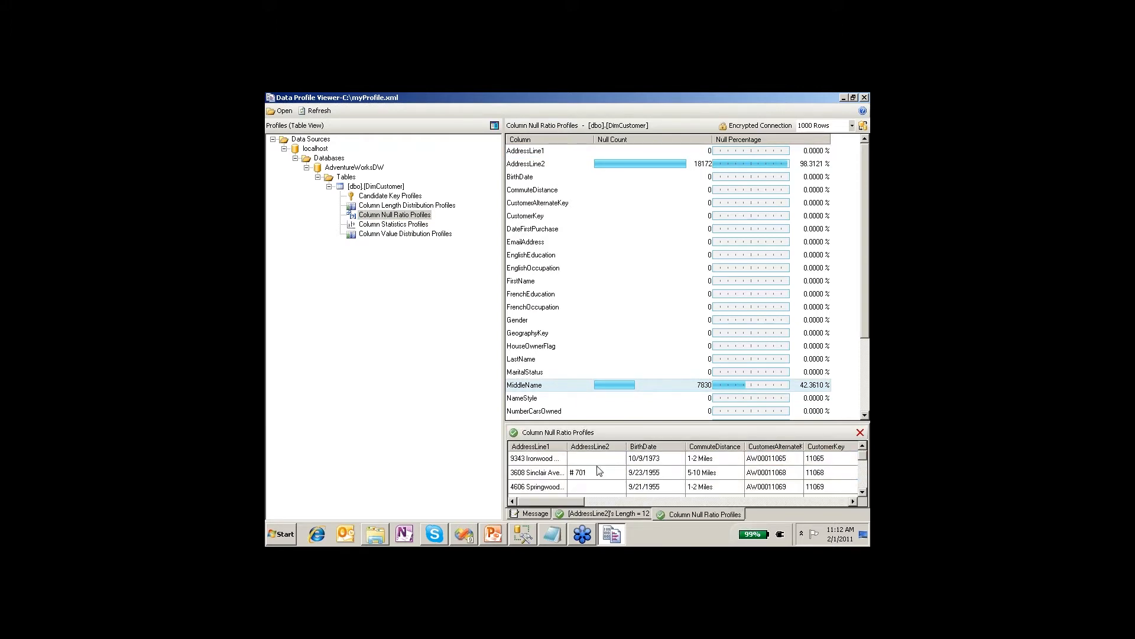
left_click(407, 228)
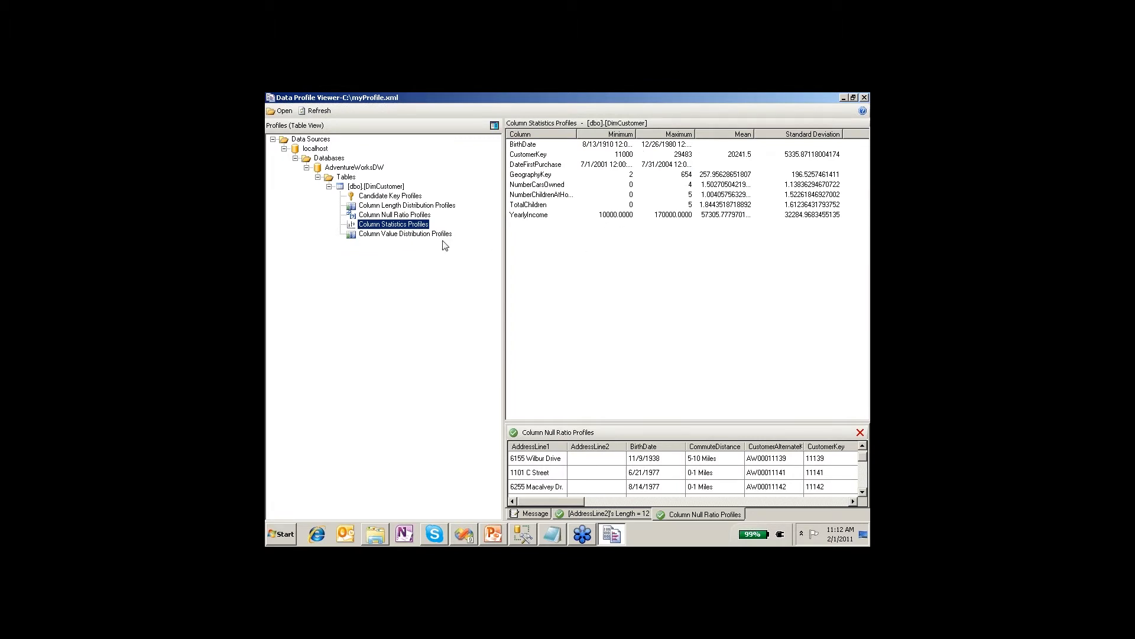
left_click(536, 205)
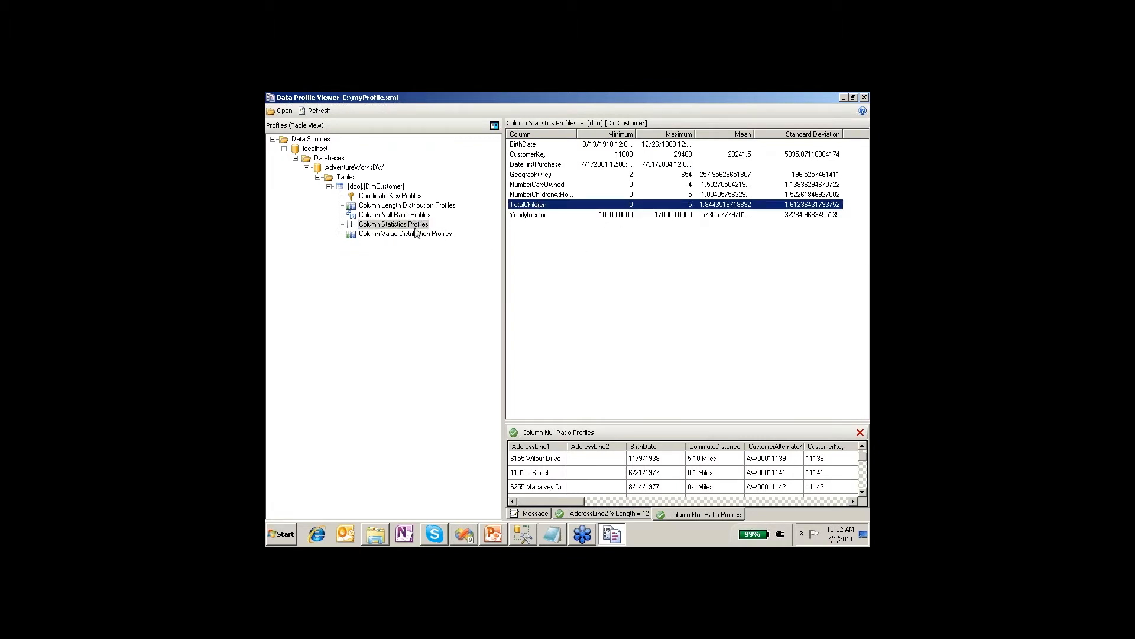
Examine the value distribution profile of the CommuteDistance column, including its 10+ Miles value.
left_click(416, 233)
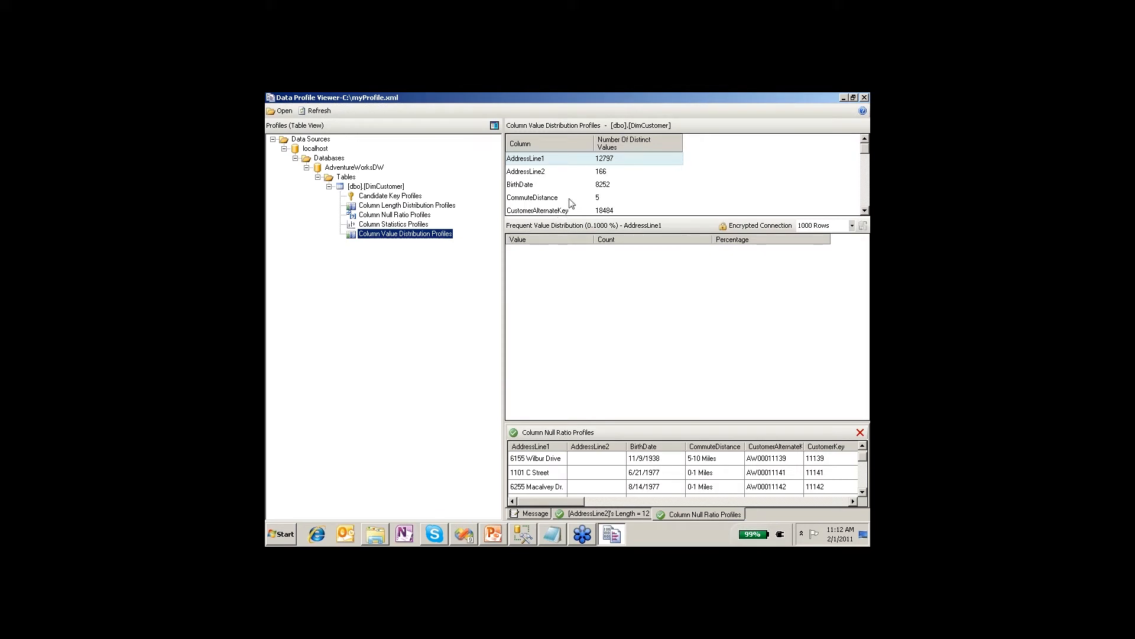
left_click(571, 200)
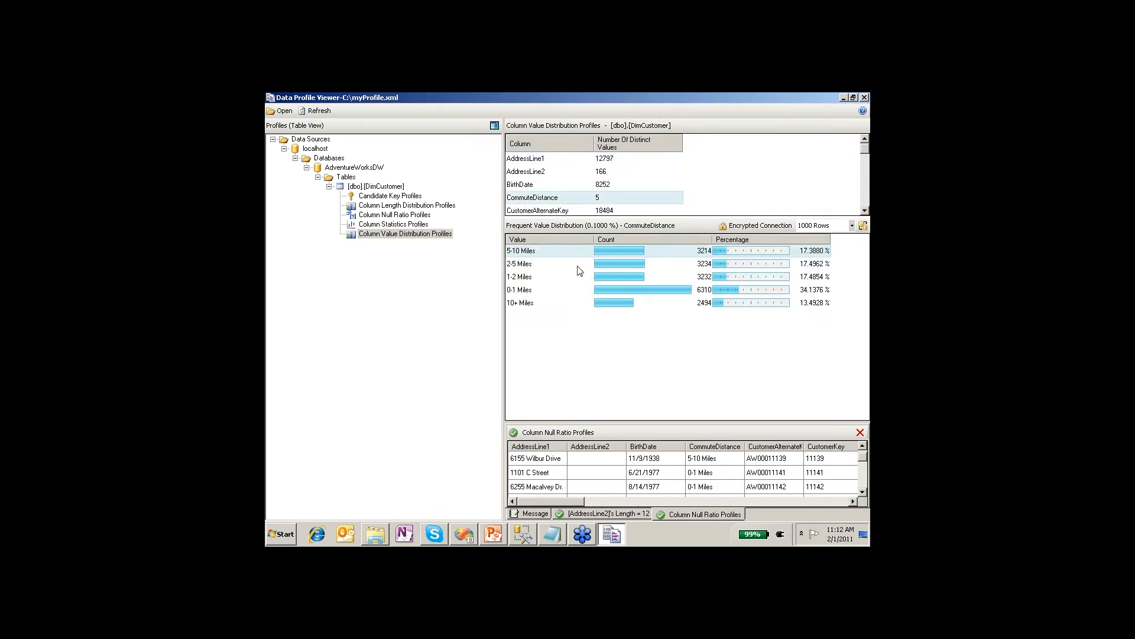
left_click(567, 303)
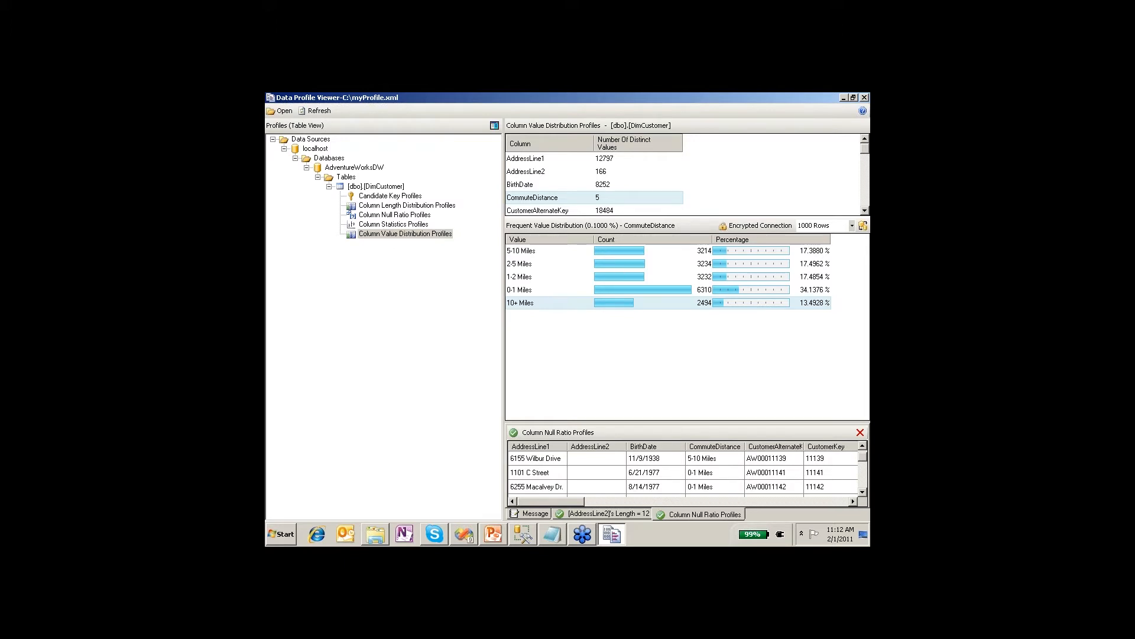
key("alt+Tab")
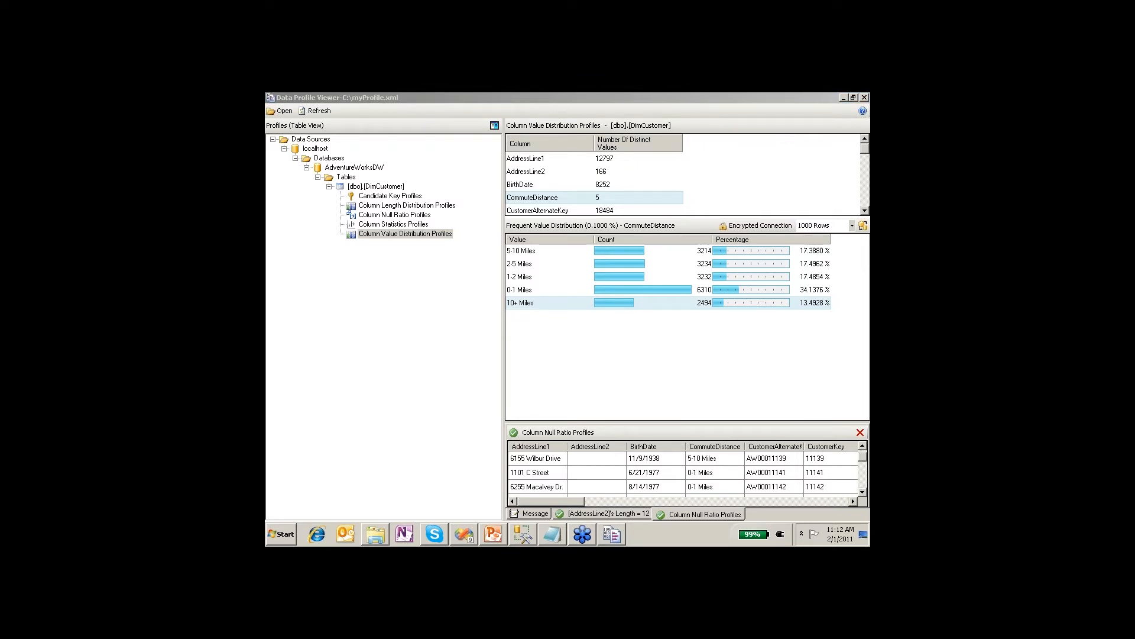
left_click(423, 318)
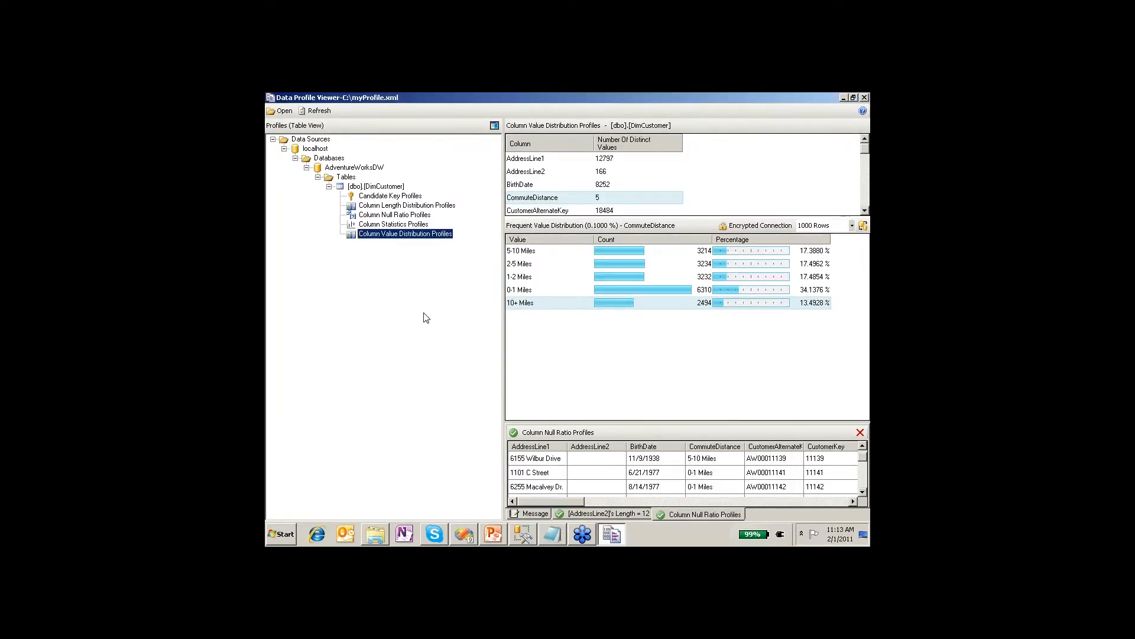
Close the Data Profile Viewer and switch to the PowerPoint presentation, advancing to the Scripting in SSIS slide.
left_click(864, 97)
left_click(474, 535)
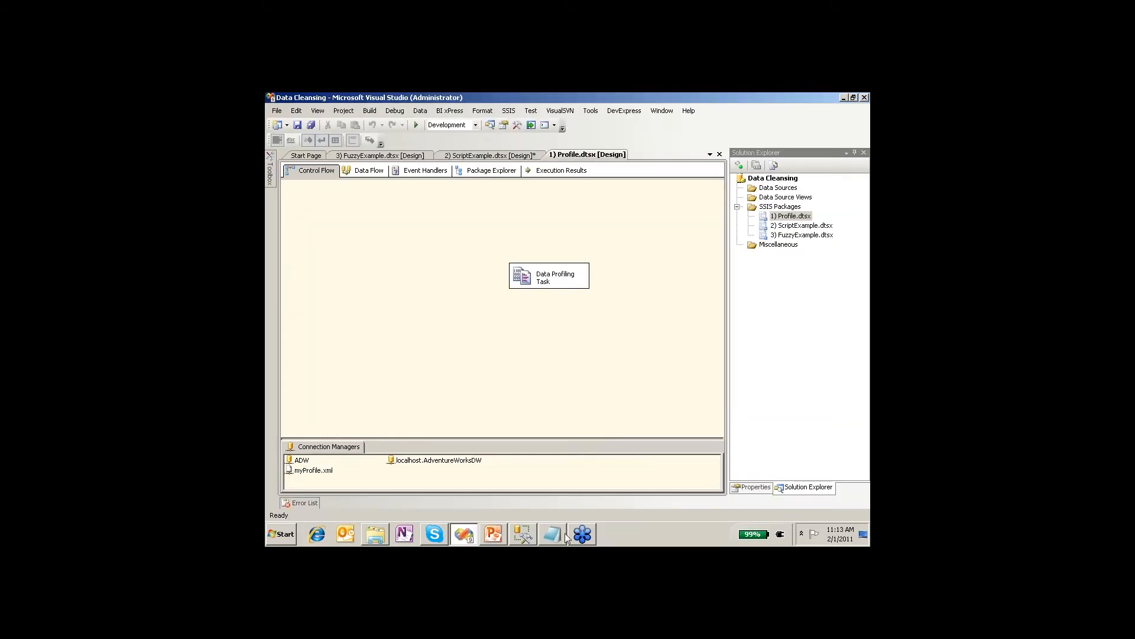
left_click(499, 537)
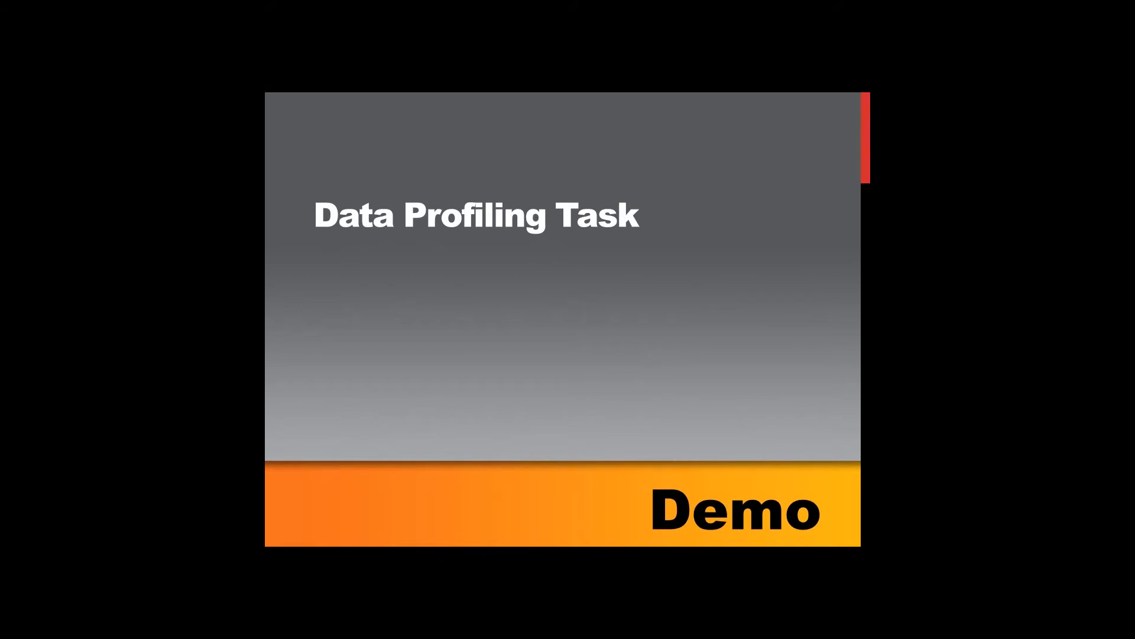
left_click(432, 236)
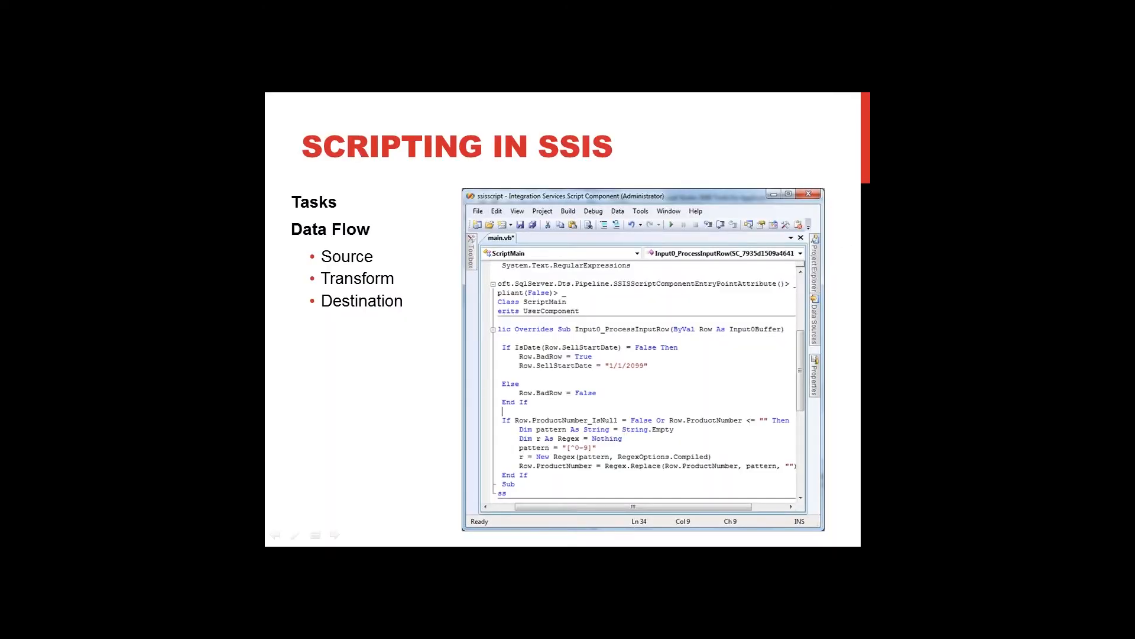
key("alt+Tab")
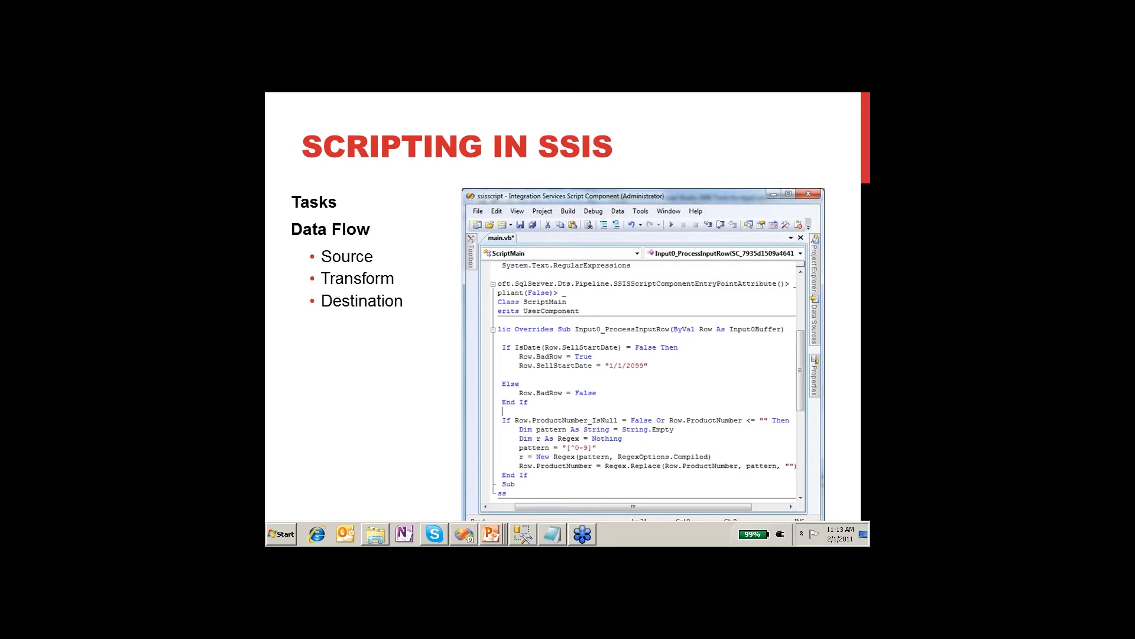
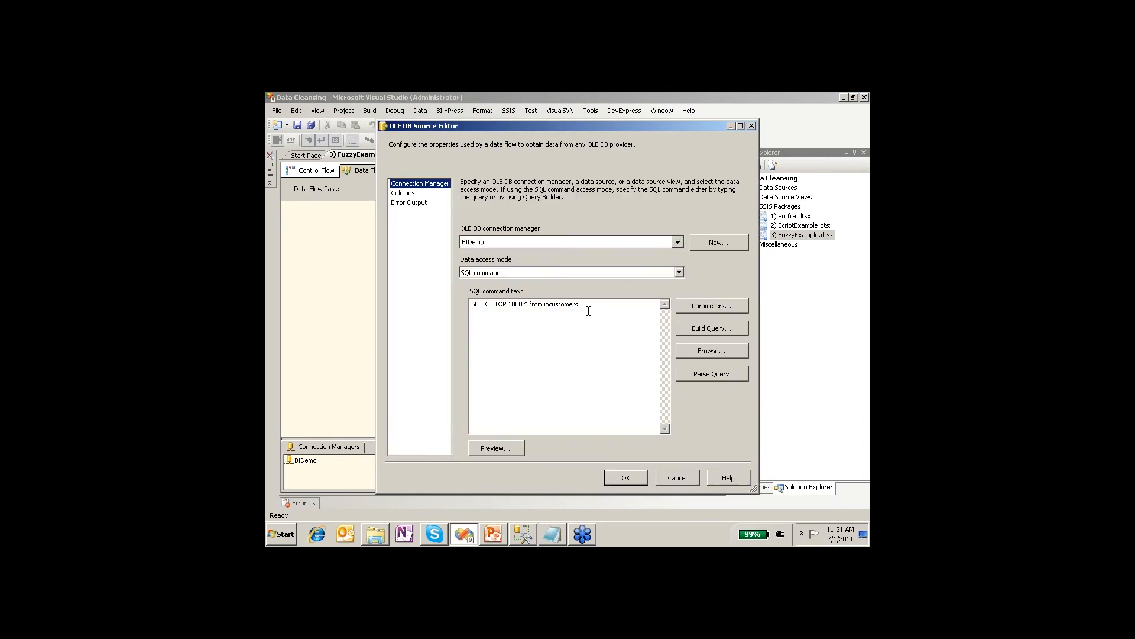
Preview the customer source query's rows in a maximized window, comparing the first two rows and the fourth with the fifth.
left_click(516, 446)
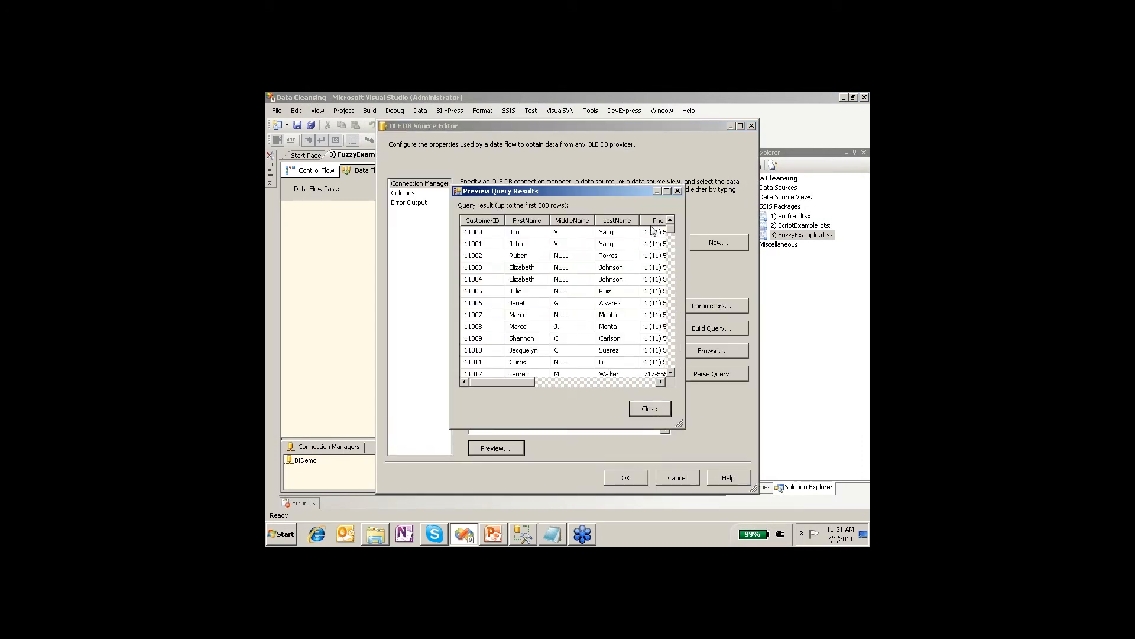
left_click(667, 193)
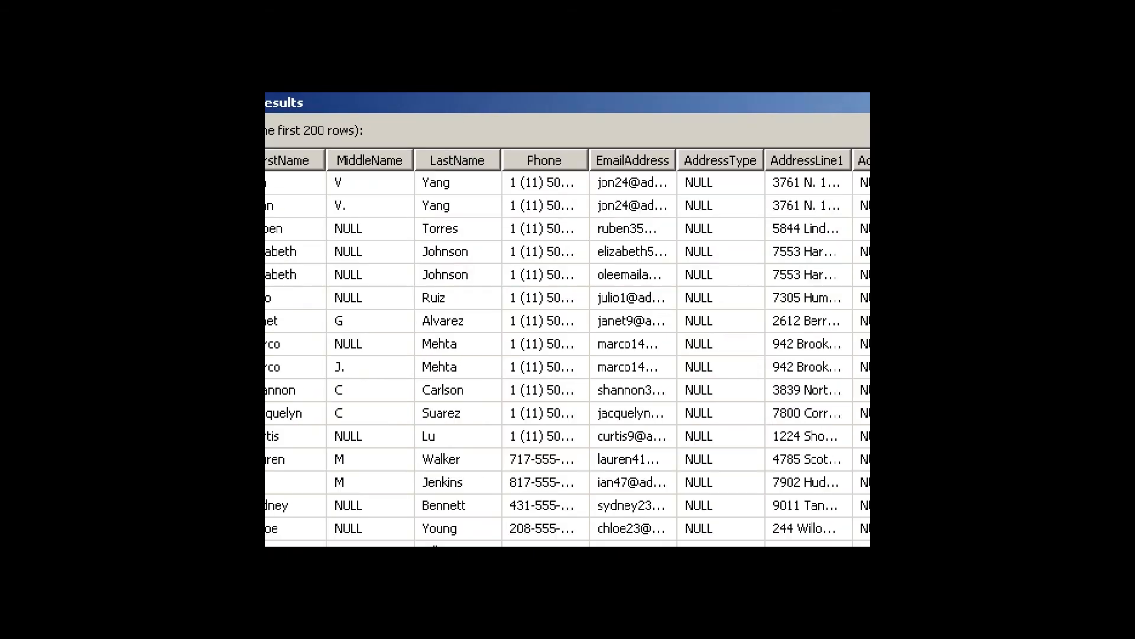
mouse_move(277, 157)
left_mouse_down()
mouse_move(471, 201)
mouse_move(867, 206)
mouse_move(866, 223)
left_mouse_up()
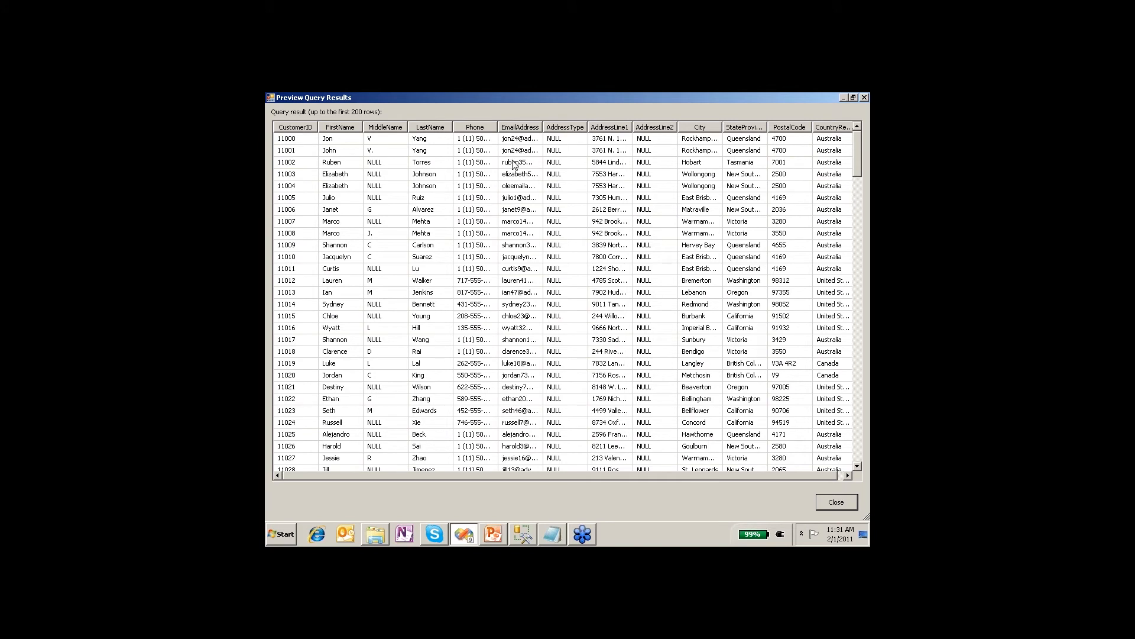
left_click(303, 150)
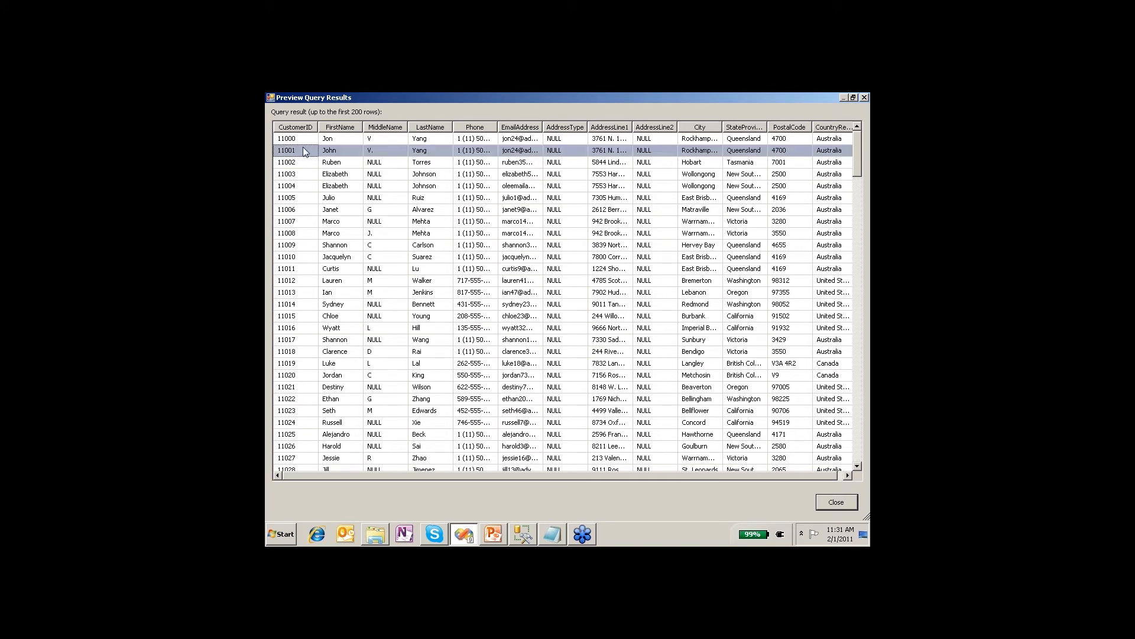
left_click(304, 142)
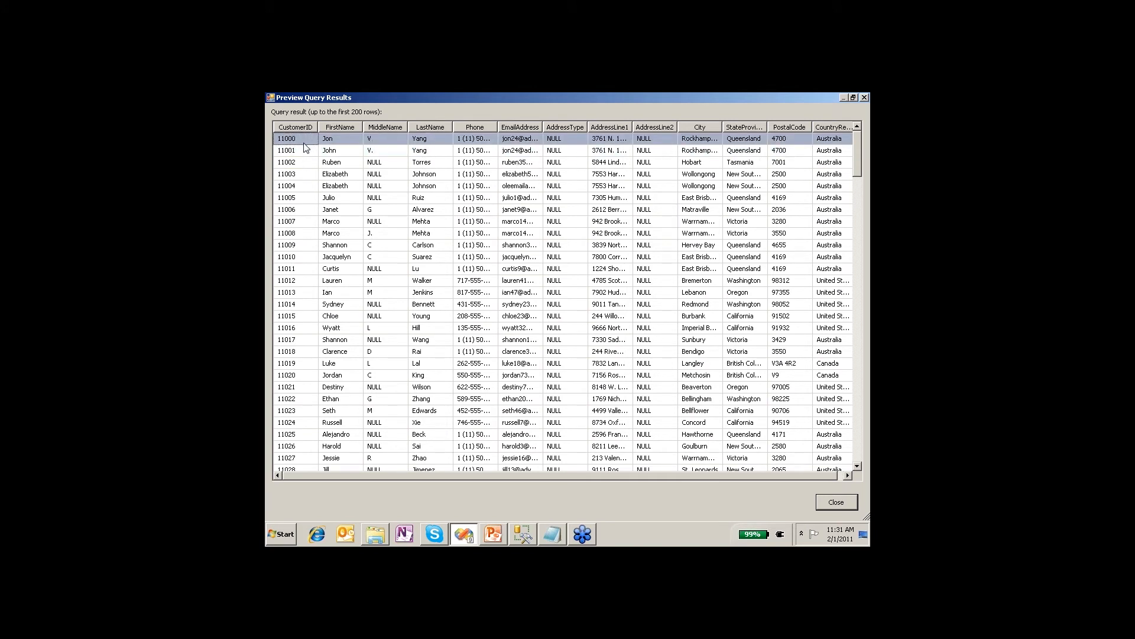
left_click(311, 176)
left_click(311, 185)
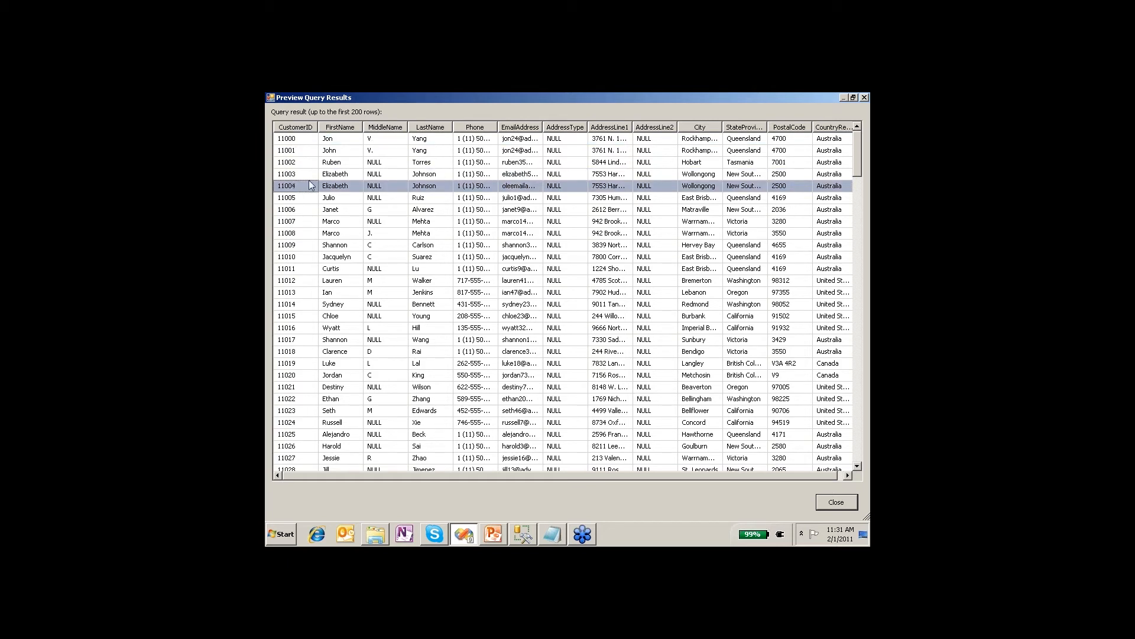
left_click(311, 176)
Widen the EmailAddress column of the preview and compare the email addresses in the fourth and fifth rows.
left_click(507, 187)
left_click(514, 174)
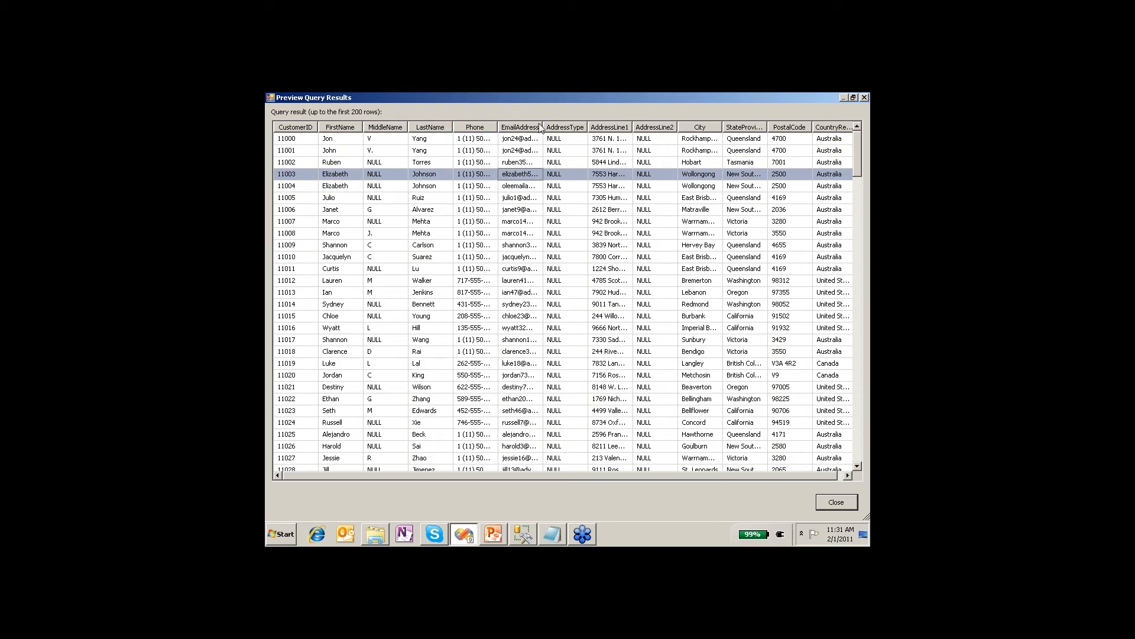
left_click_drag(543, 125, 601, 123)
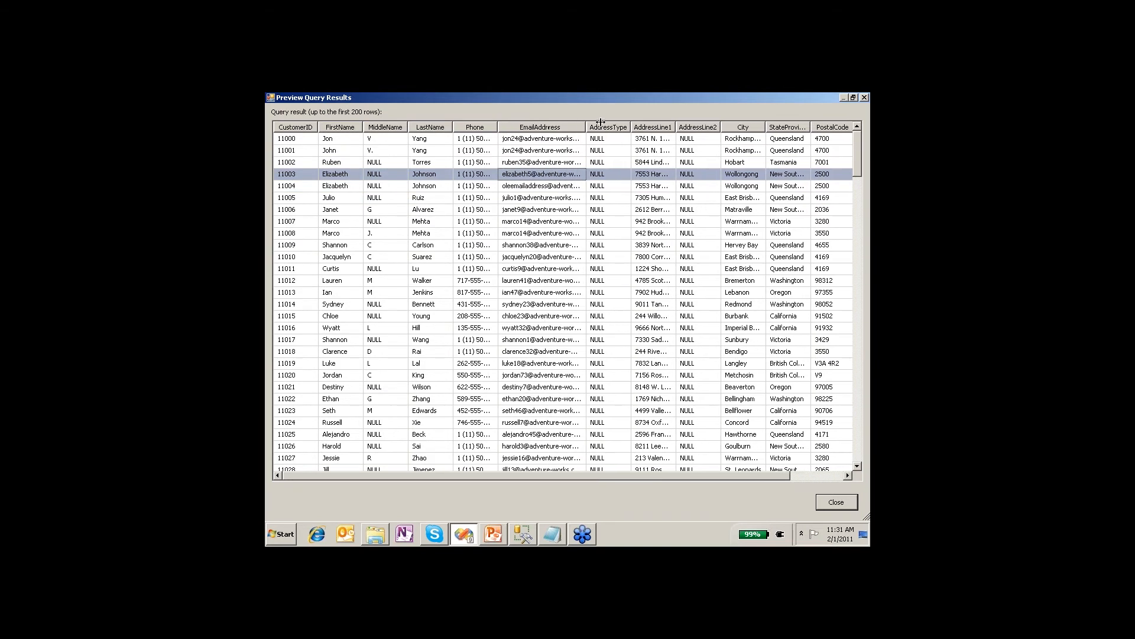
left_click(550, 187)
left_click(549, 178)
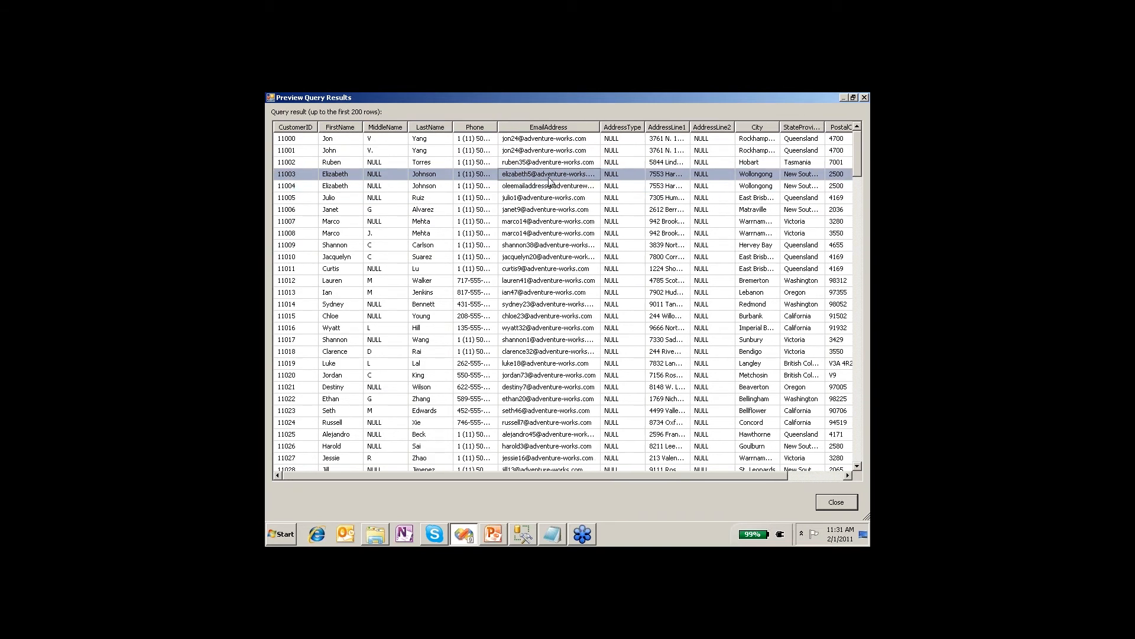
Compare the eighth and ninth preview rows across their MiddleName and address columns.
left_click(386, 225)
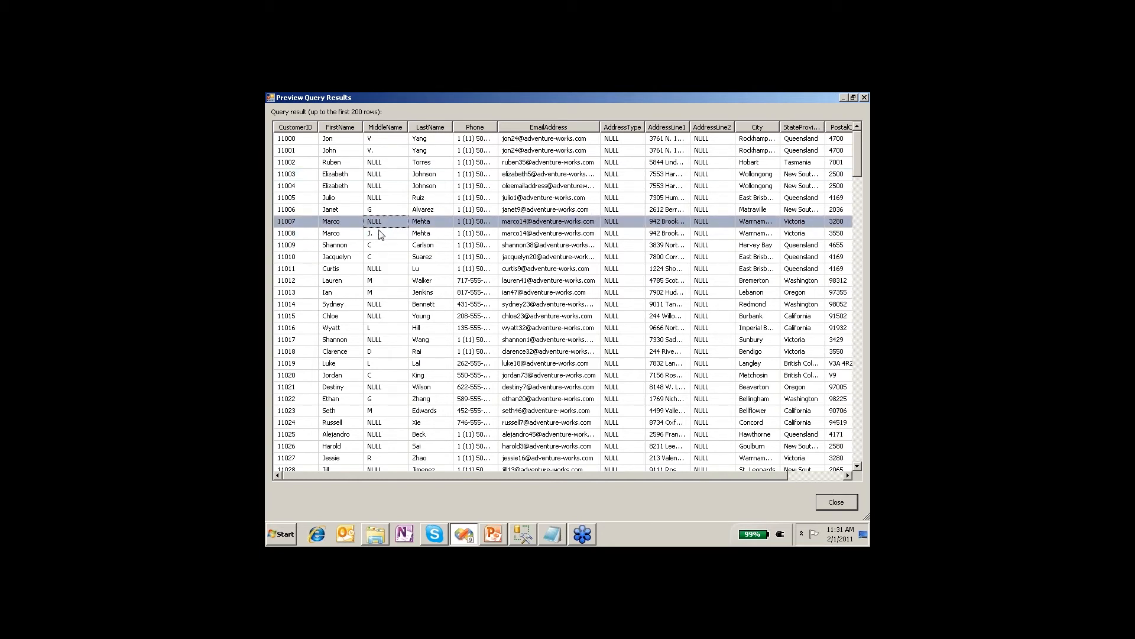
left_click(380, 235)
left_click(384, 225)
left_click(677, 236)
left_click(699, 233)
left_click(697, 223)
left_click(693, 234)
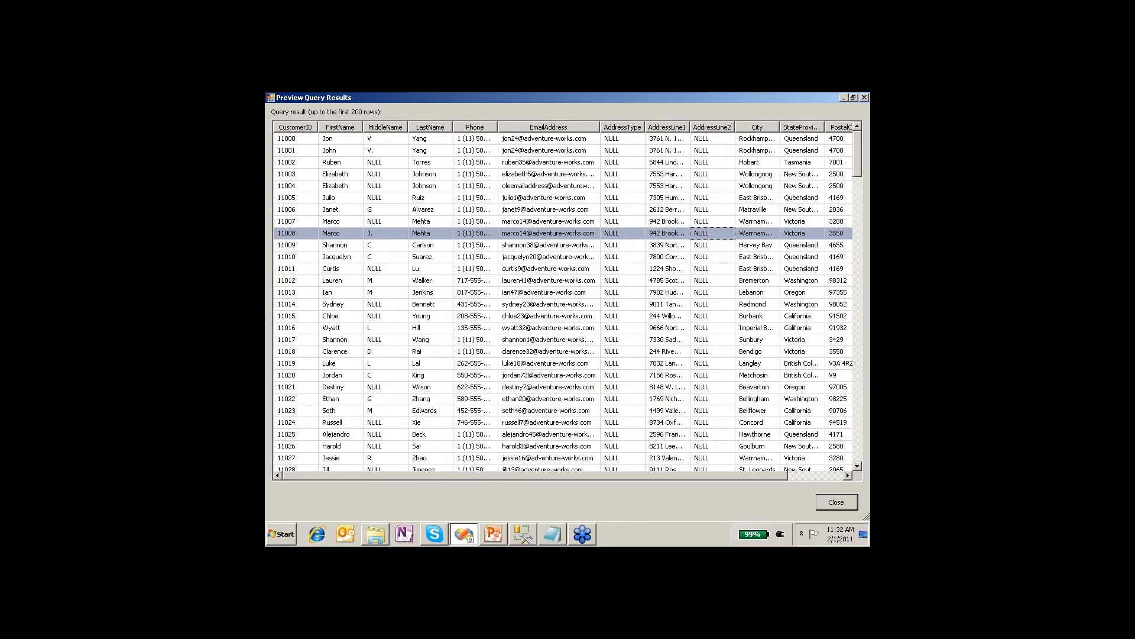
Close the query preview and accept the OLE DB source settings.
left_click(864, 94)
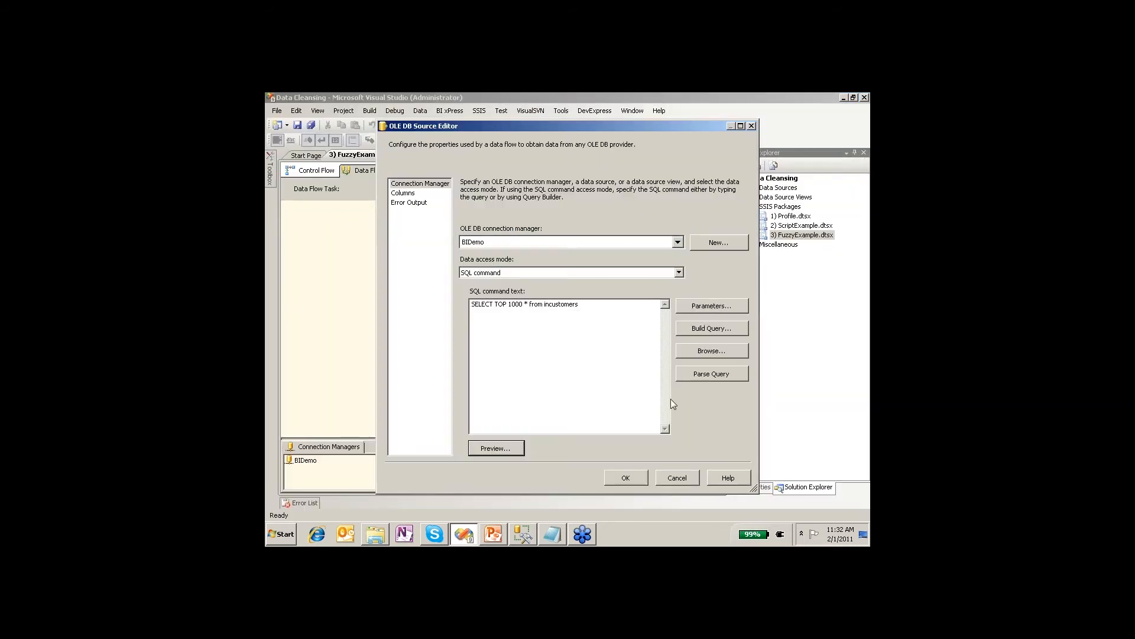
left_click(624, 478)
left_click(589, 320)
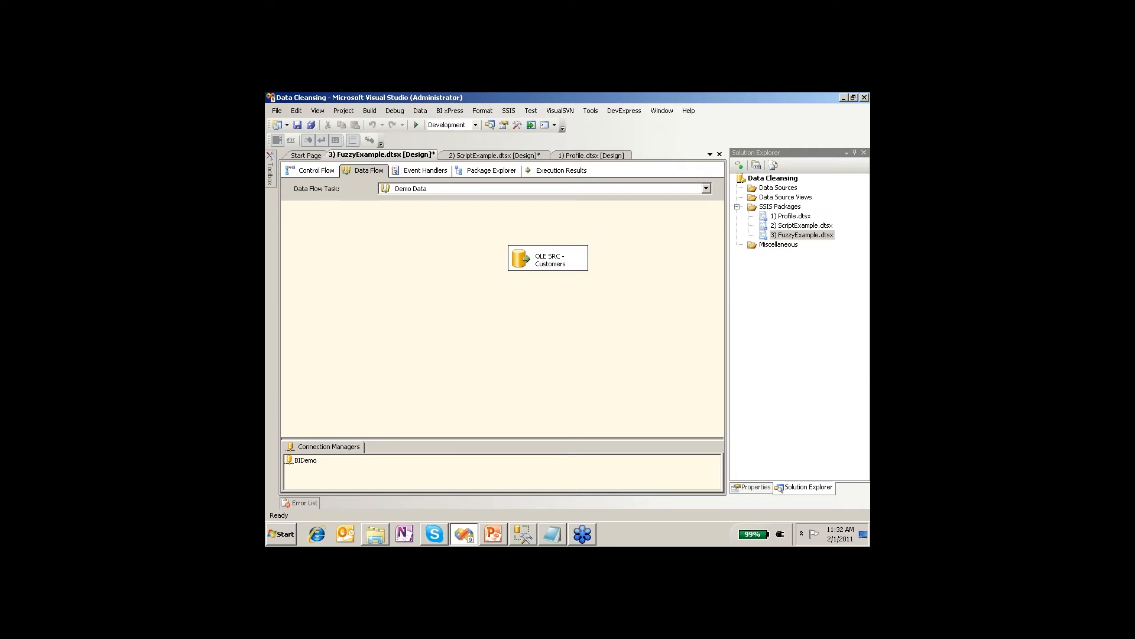
Add a Fuzzy Grouping transformation below the OLE SRC - Customers source and connect the source's output to it.
key("alt+Tab")
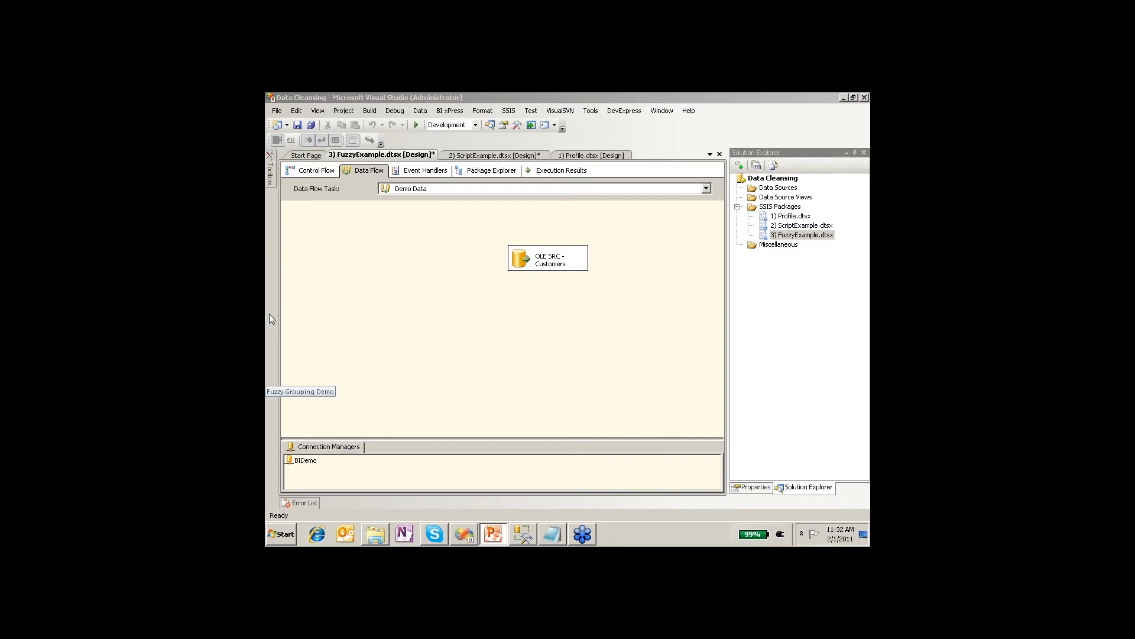
left_click(272, 179)
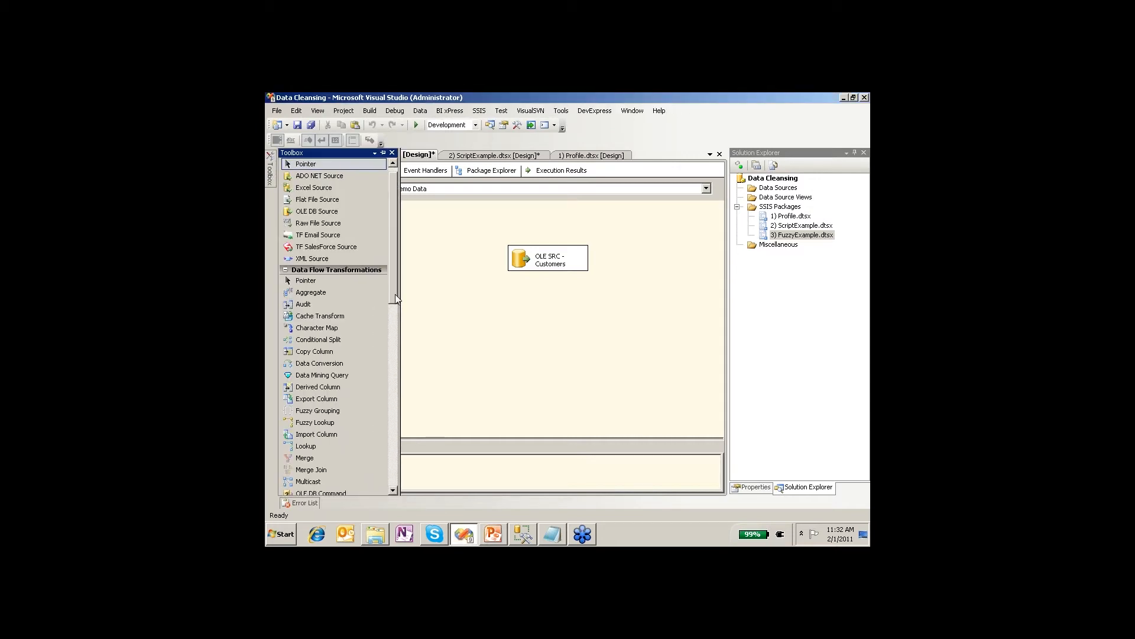
left_click_drag(395, 293, 412, 367)
left_click(316, 264)
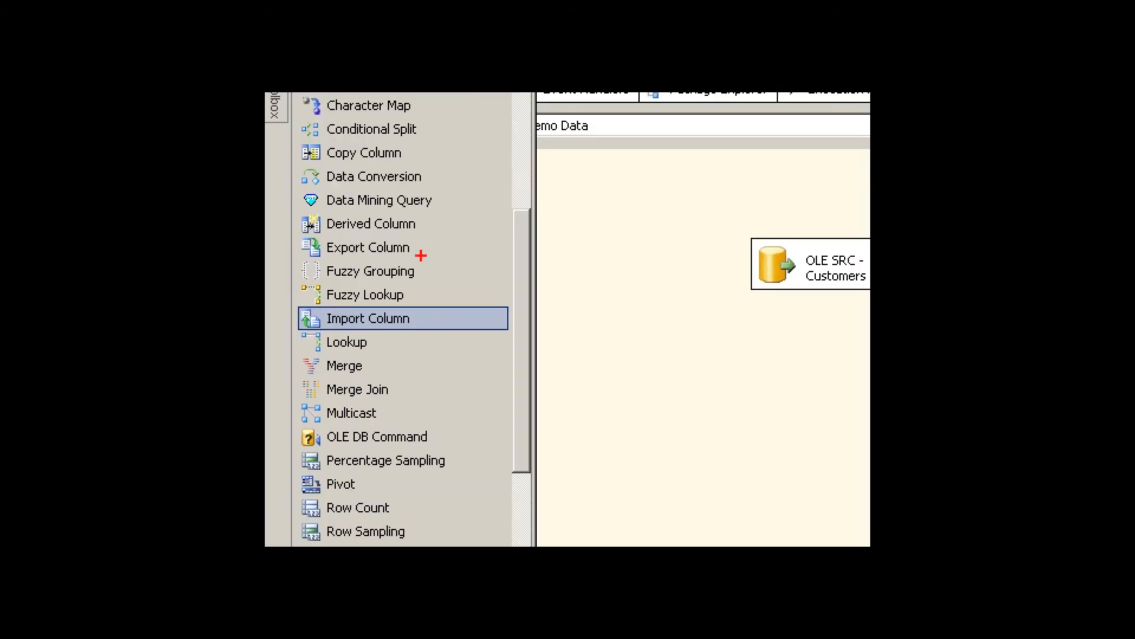
left_click_drag(424, 267, 532, 259)
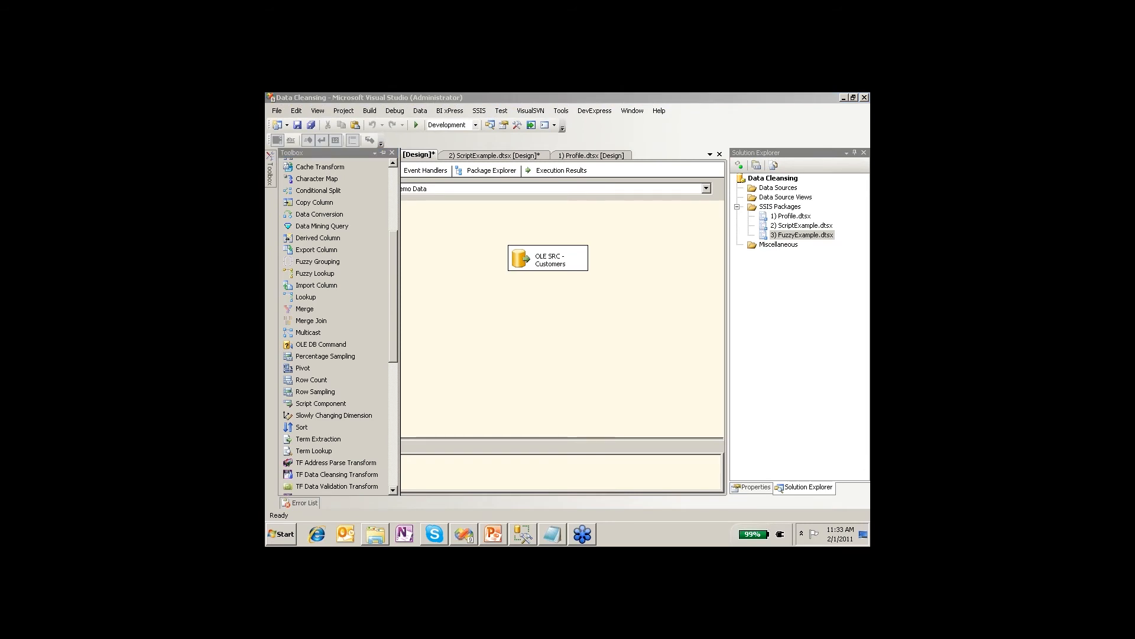
left_click(528, 330)
left_click(269, 178)
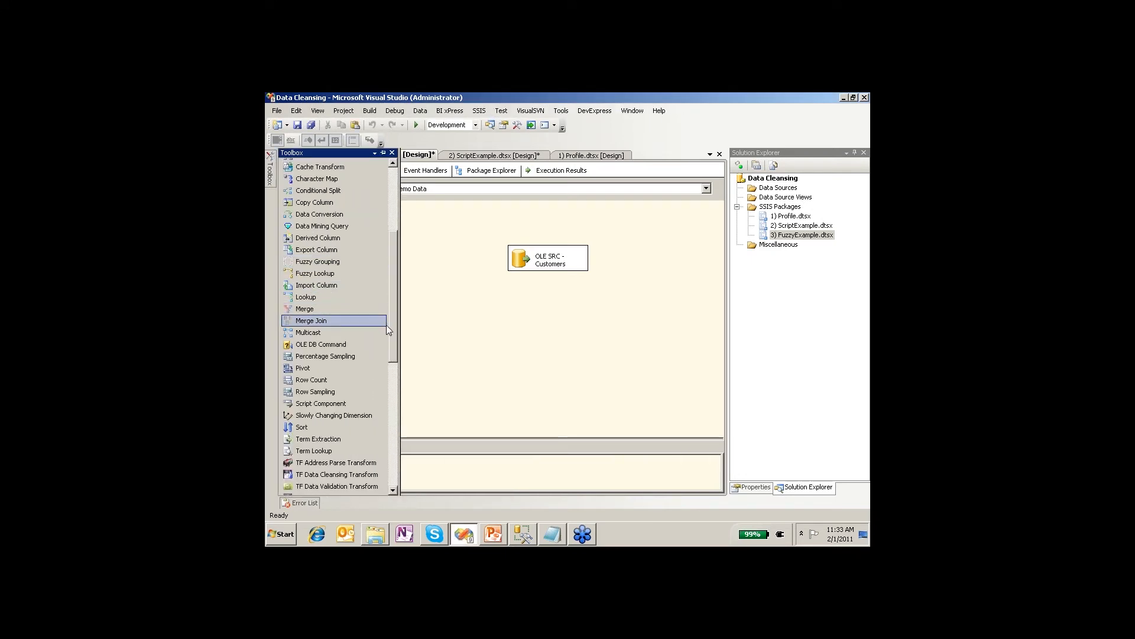
scroll(392, 335, "down", 2)
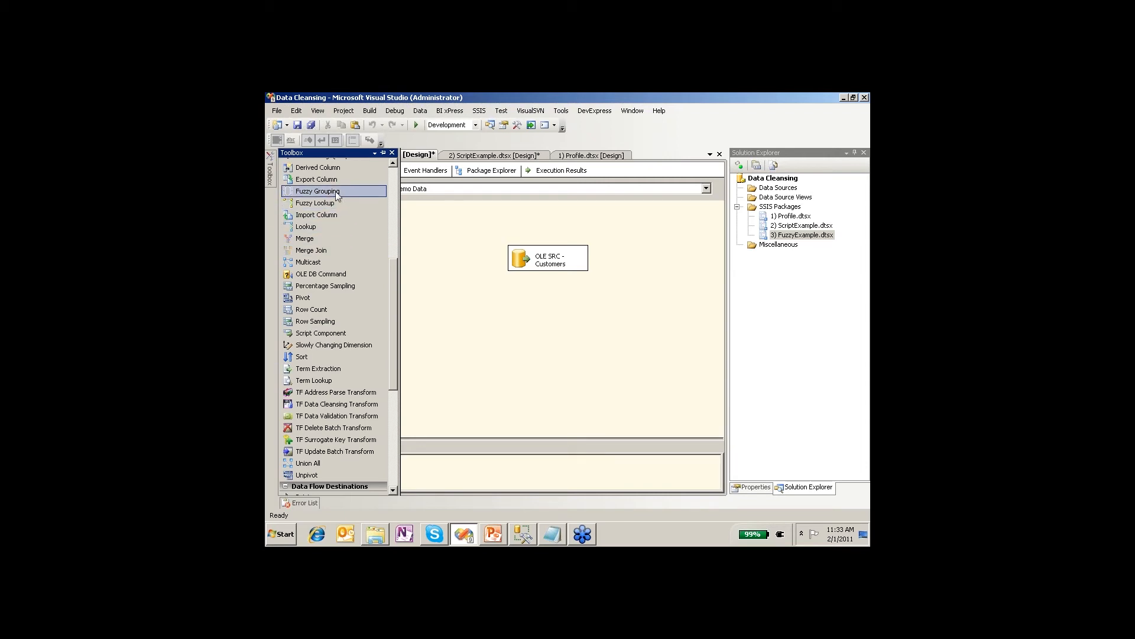
left_click_drag(335, 191, 518, 313)
left_click(548, 258)
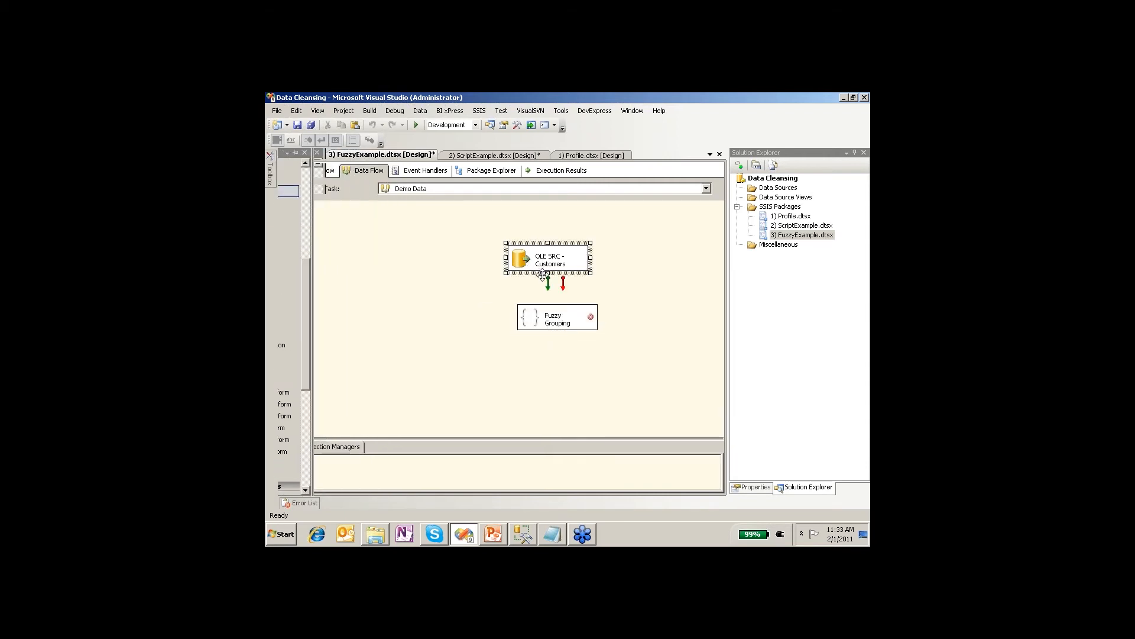
left_click_drag(548, 274, 531, 318)
Include all input columns except CustomerID, AddressType and AddressLine2 in the Fuzzy Grouping transformation's matching, using the BIDemo connection.
double_click(523, 319)
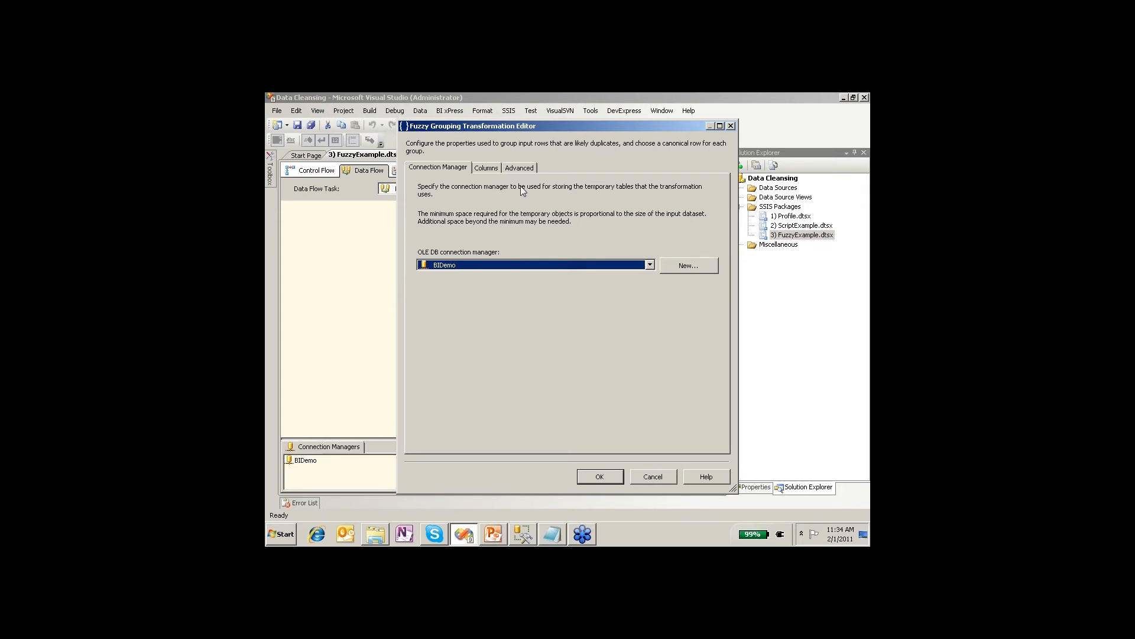
left_click(495, 174)
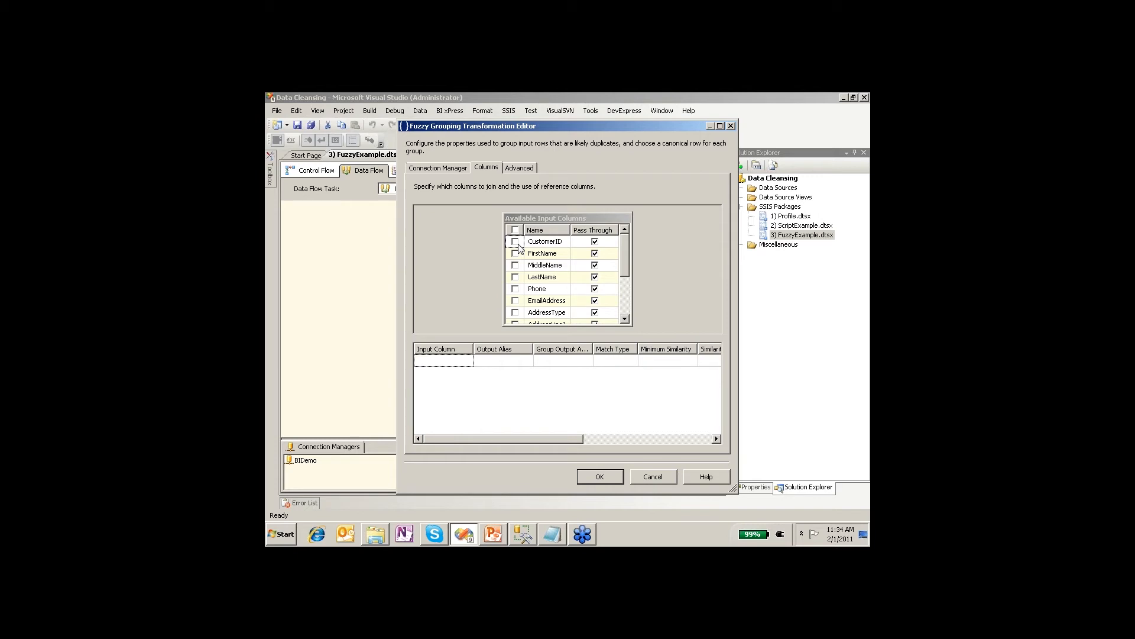
mouse_move(538, 280)
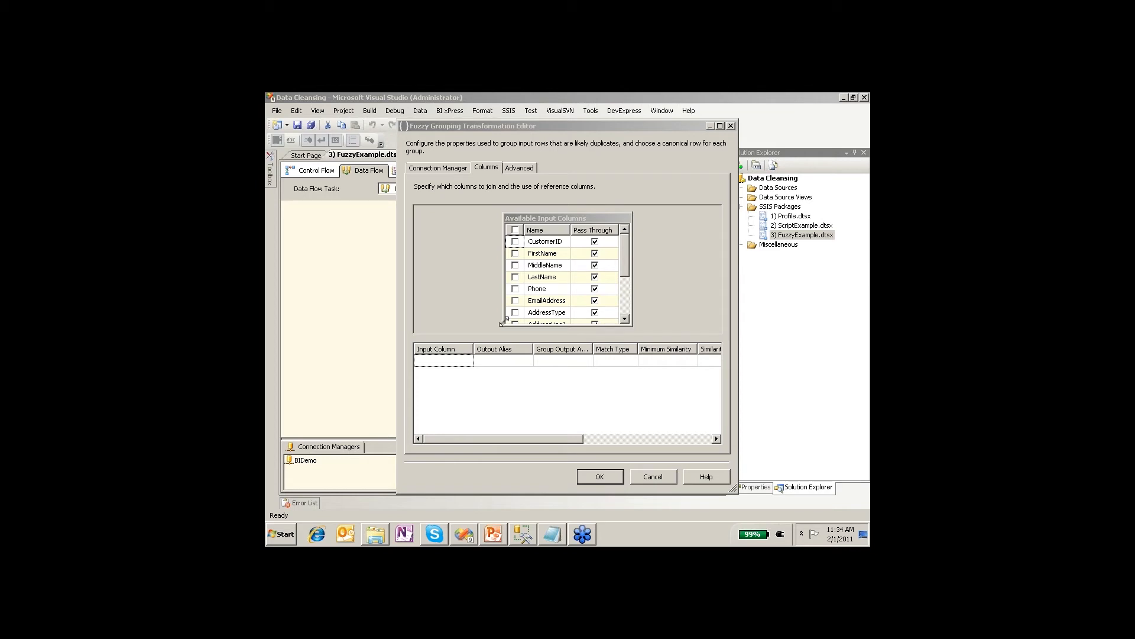
left_click(515, 230)
left_click(515, 242)
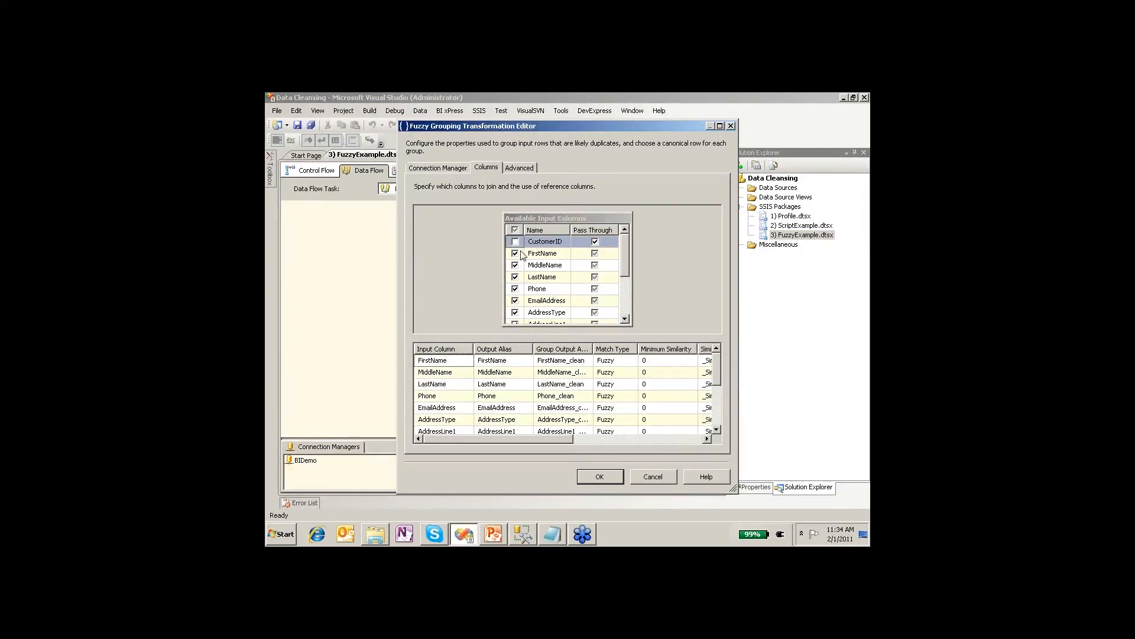
left_click(627, 300)
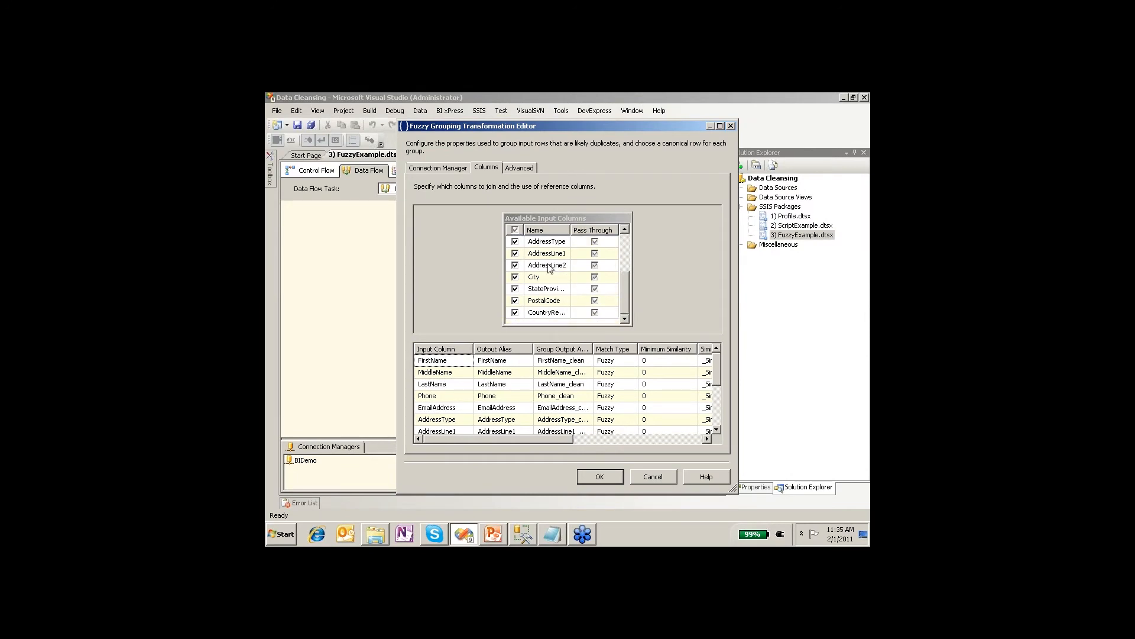
left_click(515, 265)
left_click(516, 242)
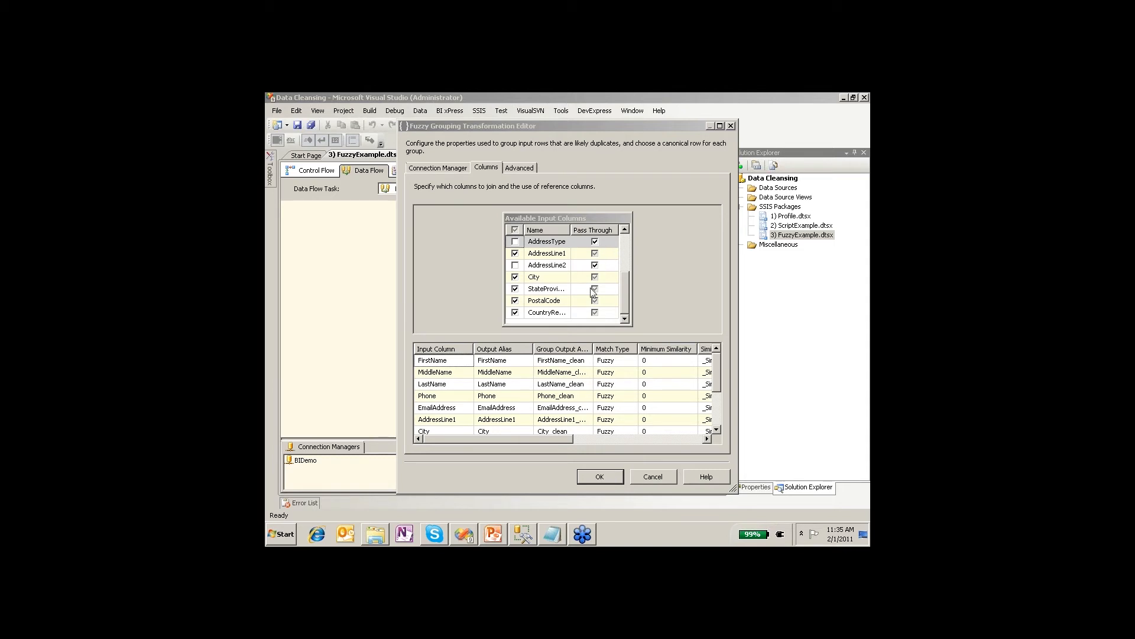
Try a minimum similarity of .90 for the FirstName column and reset it to 0.
left_click(657, 362)
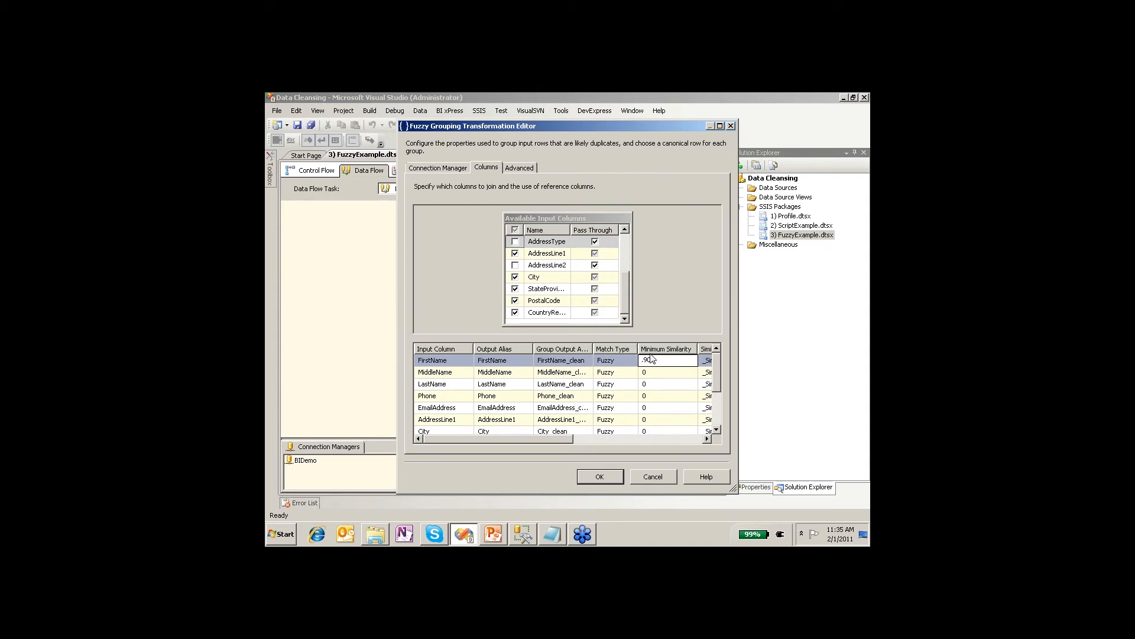
left_click_drag(654, 360, 572, 358)
type("0")
left_click(567, 385)
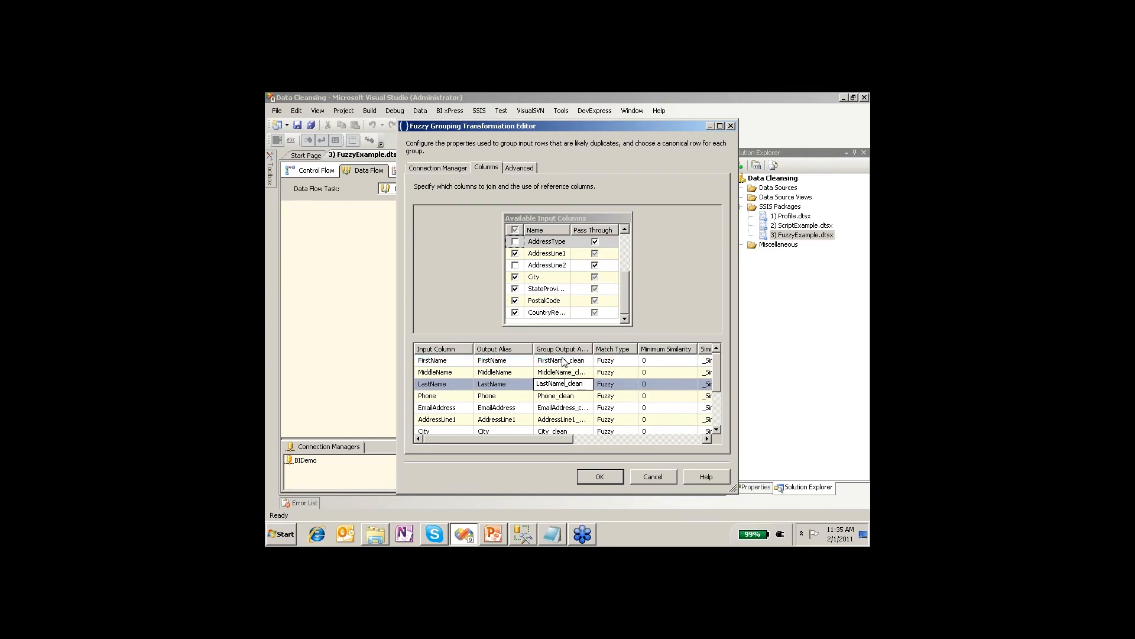
Examine the advanced fuzzy grouping settings for the input key, output key and similarity score column names.
left_click(515, 169)
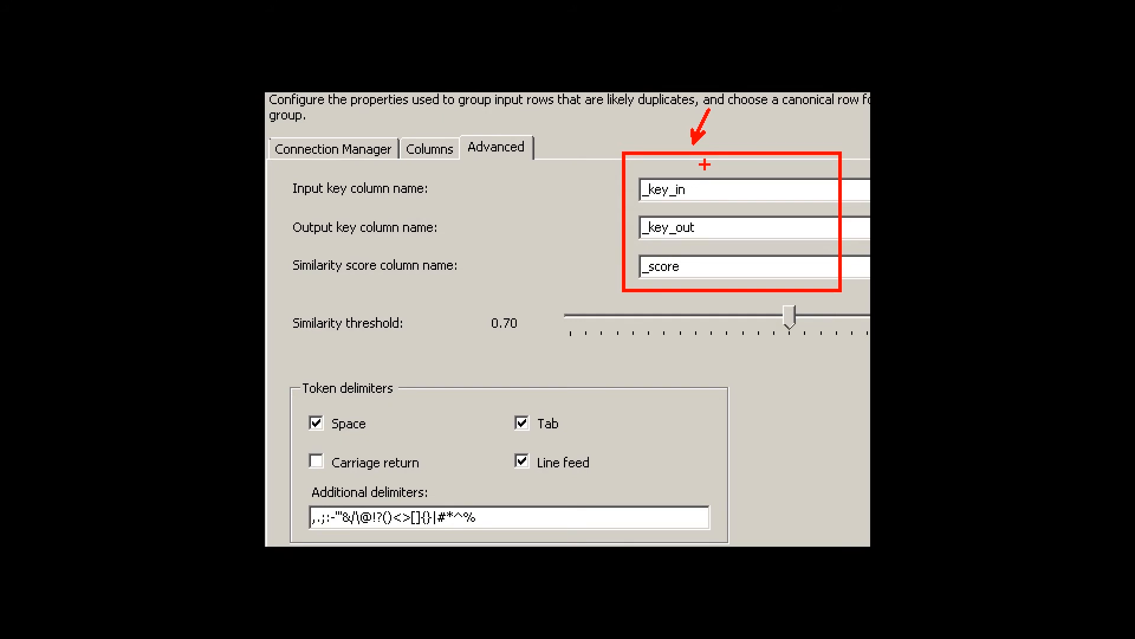
left_click_drag(704, 219, 759, 208)
left_click_drag(695, 269, 744, 269)
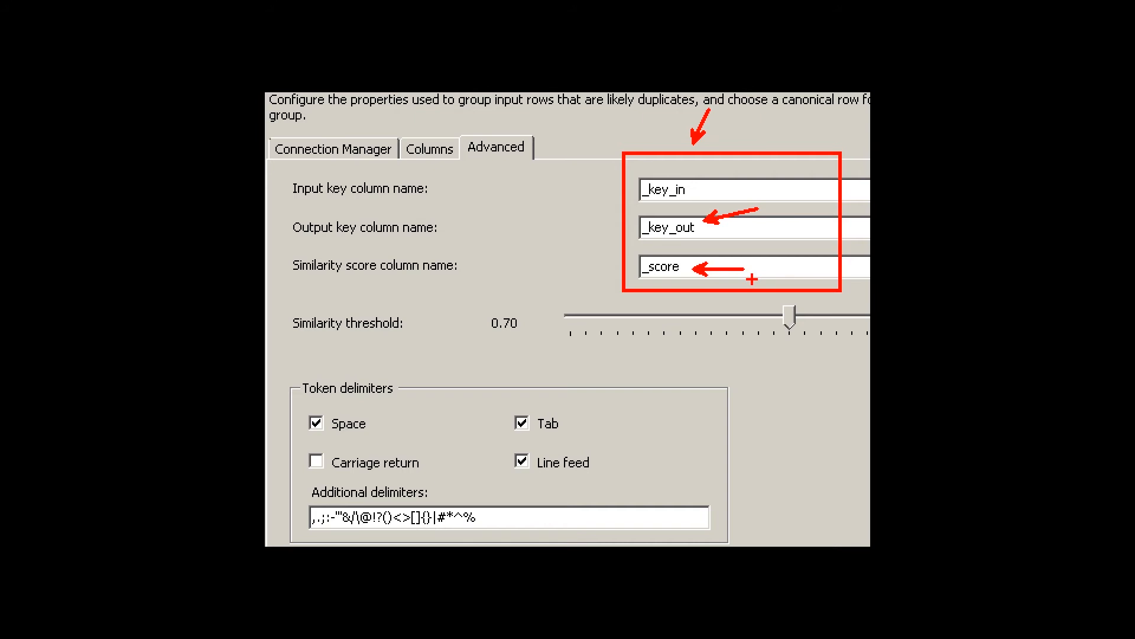
Review the token delimiters, delete the trailing characters from the additional delimiters and accept the Fuzzy Grouping settings.
key("e")
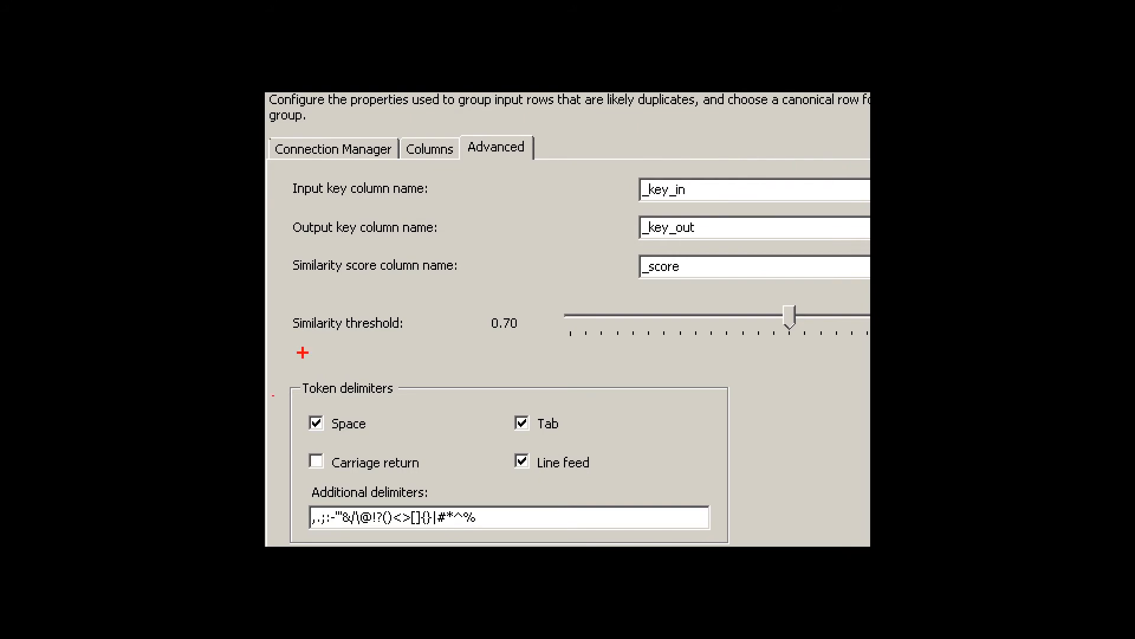
mouse_move(293, 356)
left_mouse_down()
mouse_move(347, 386)
mouse_move(811, 506)
mouse_move(815, 534)
mouse_move(735, 544)
left_mouse_up()
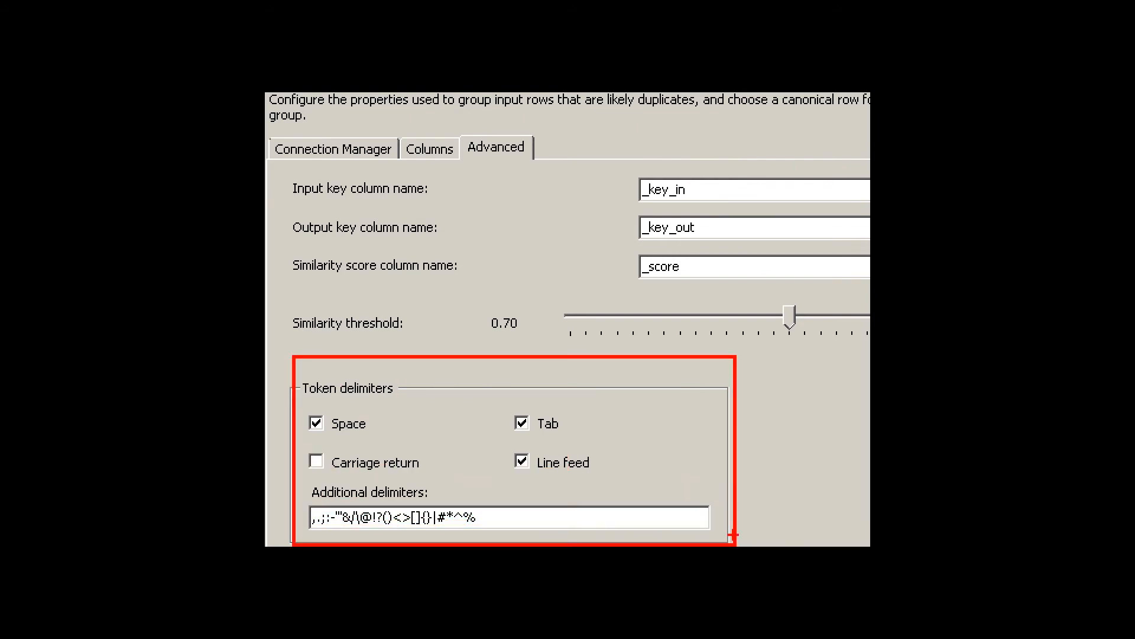
key("Escape")
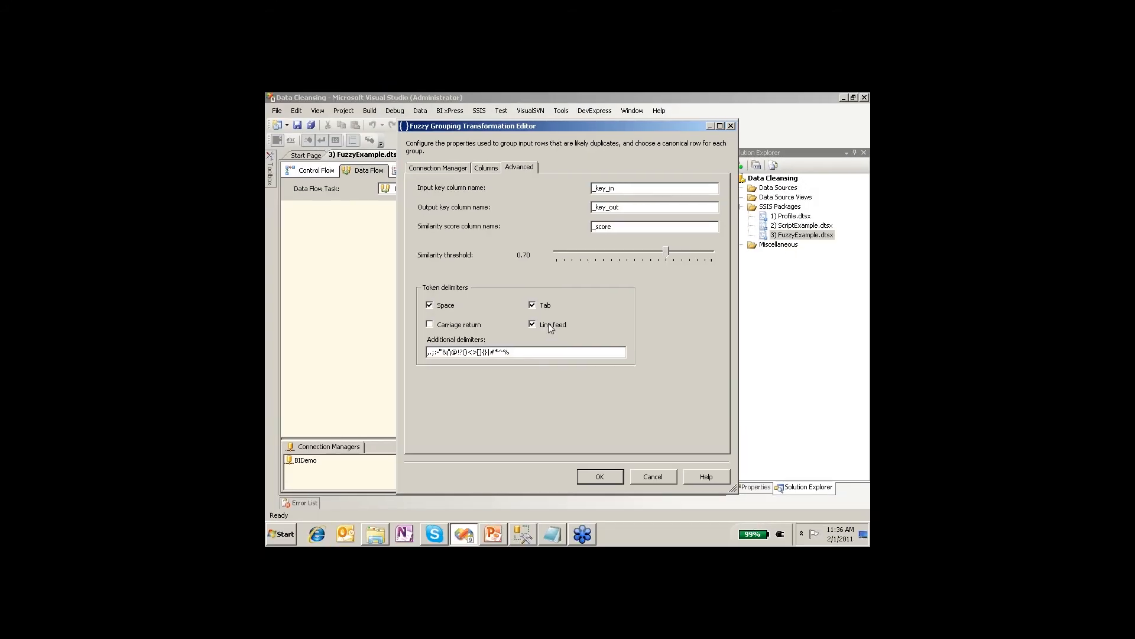
left_click(546, 352)
key("BackSpace")
key("BackSpace")
key("BackSpace")
key("BackSpace")
key("BackSpace")
key("BackSpace")
key("BackSpace")
left_click(601, 477)
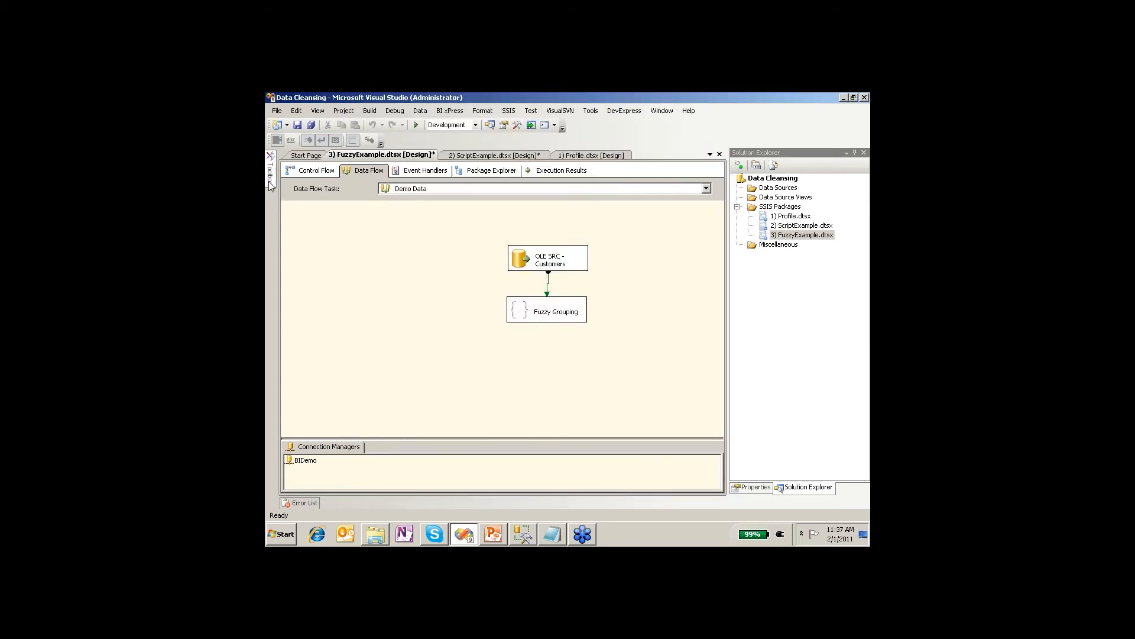
Add a TF Terminator Destination below the Fuzzy Grouping transformation and connect the Fuzzy Grouping output to it.
mouse_move(269, 183)
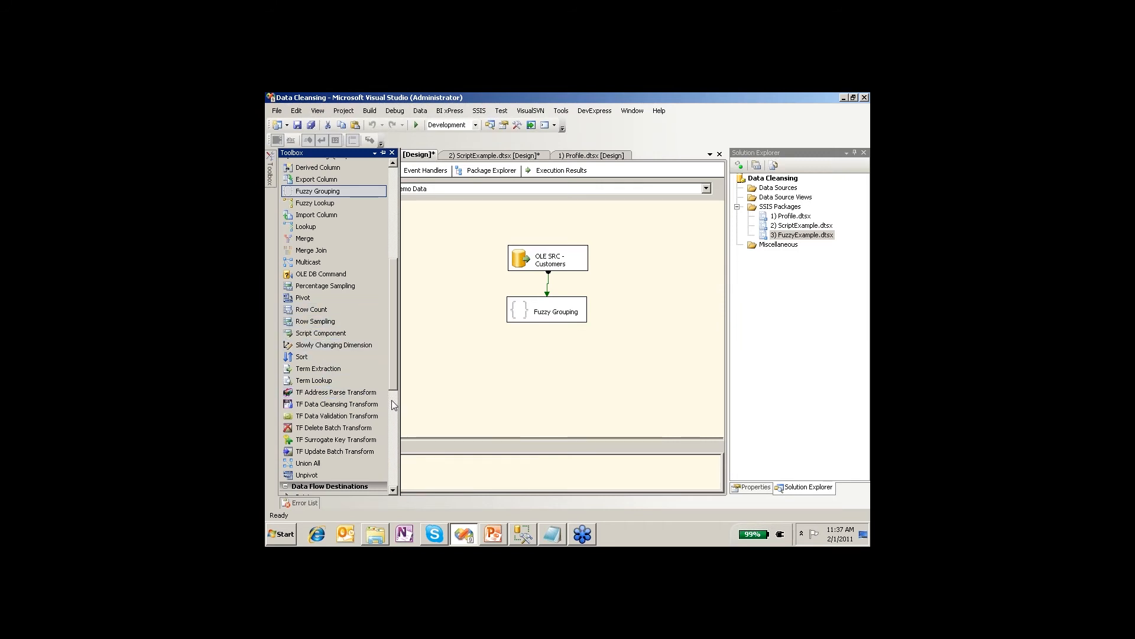
scroll(381, 388, "down", 7)
left_click_drag(332, 421, 527, 400)
left_click(556, 312)
left_click_drag(547, 326, 526, 396)
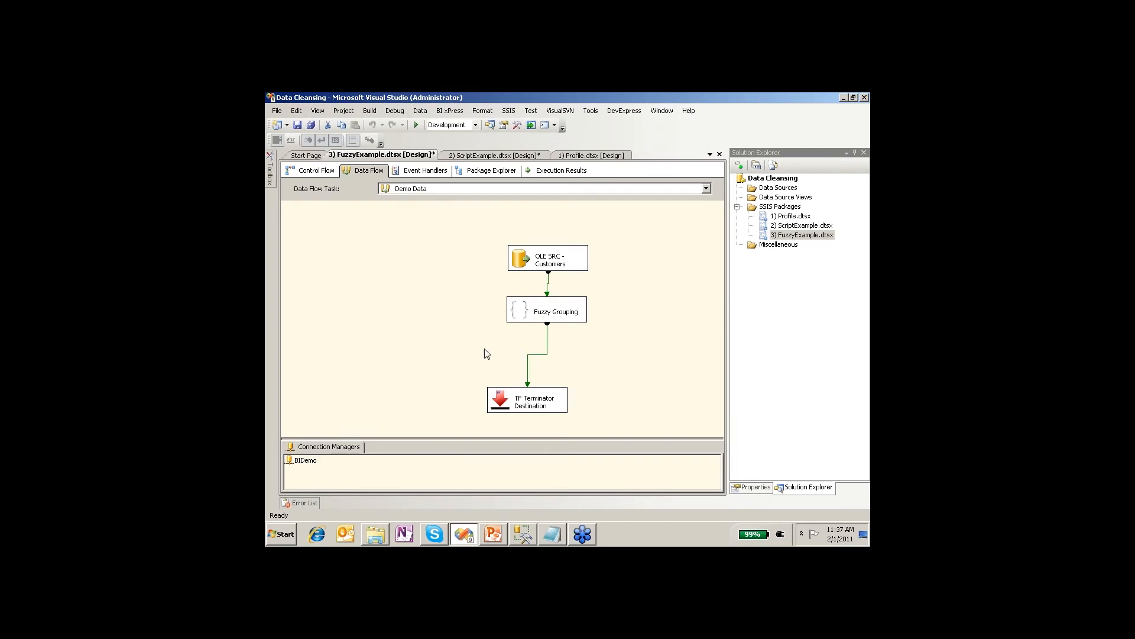
Add a grid data viewer to the path between Fuzzy Grouping and the TF Terminator Destination.
left_click(544, 348)
right_click(545, 348)
left_click(520, 385)
left_click(591, 417)
left_click(576, 414)
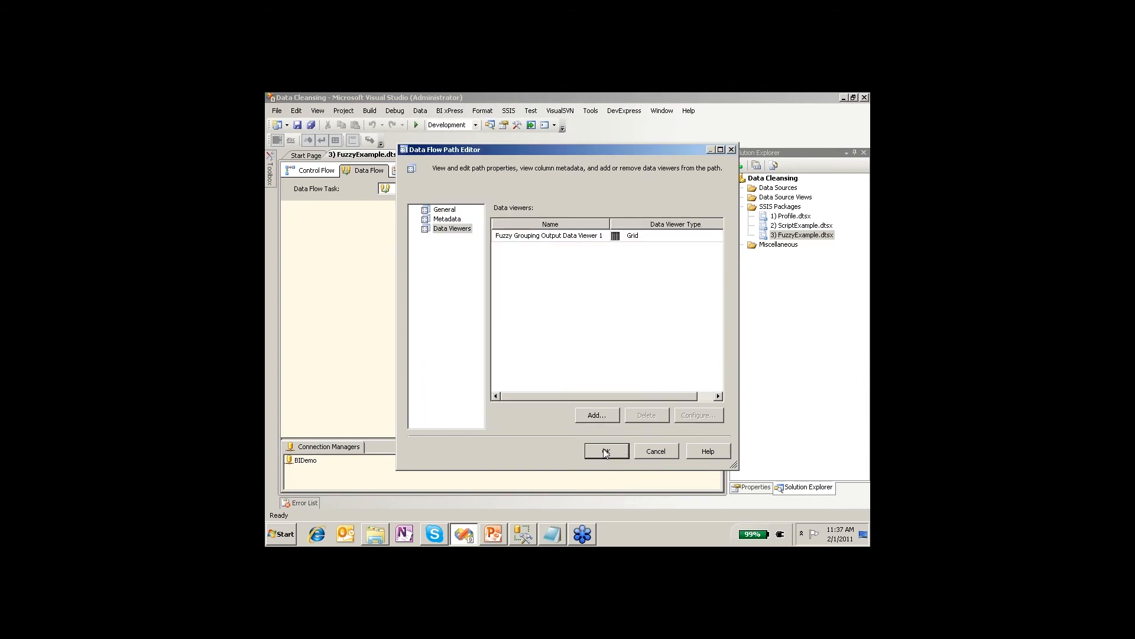
key("Return")
Execute the data flow task and sort the Fuzzy Grouping output in the data viewer by _key_in.
right_click(428, 285)
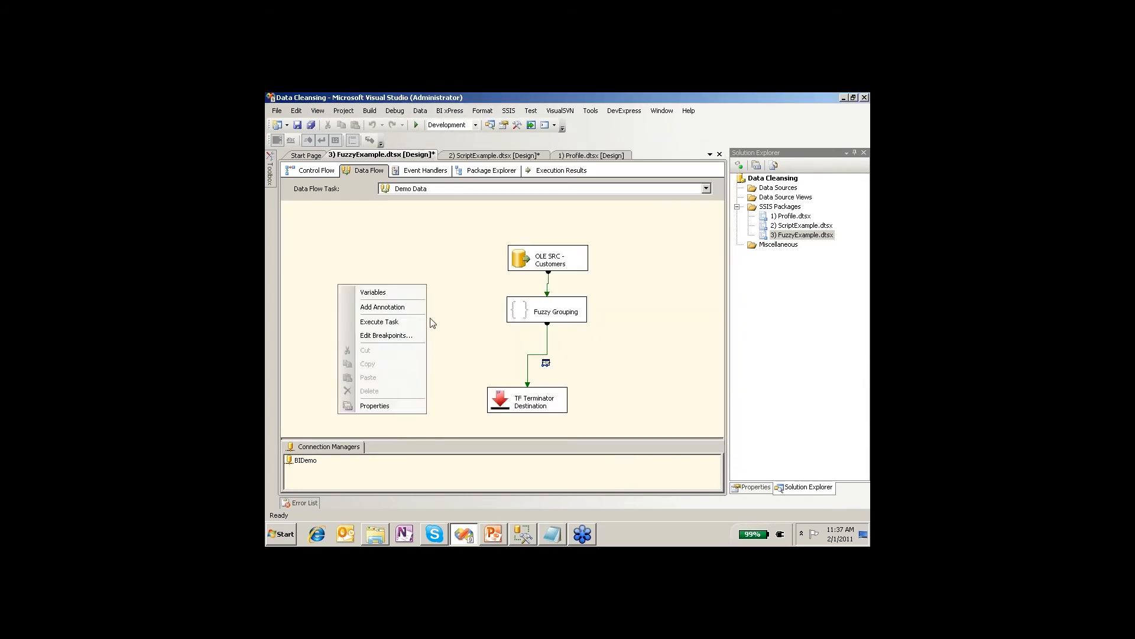
left_click(423, 320)
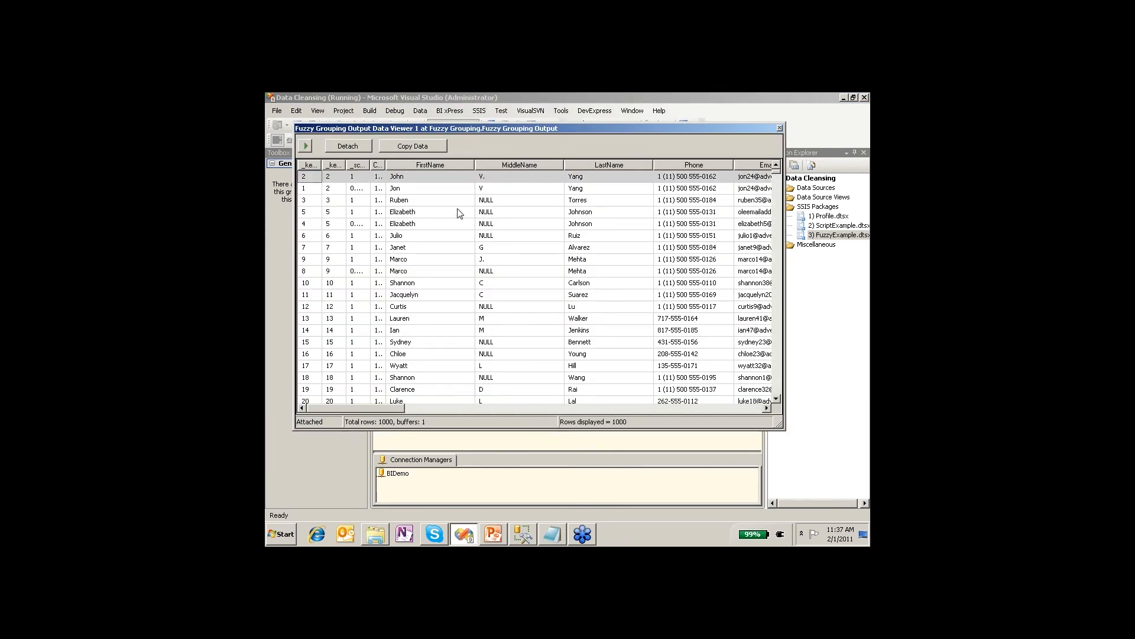
left_click(439, 192)
left_click(395, 165)
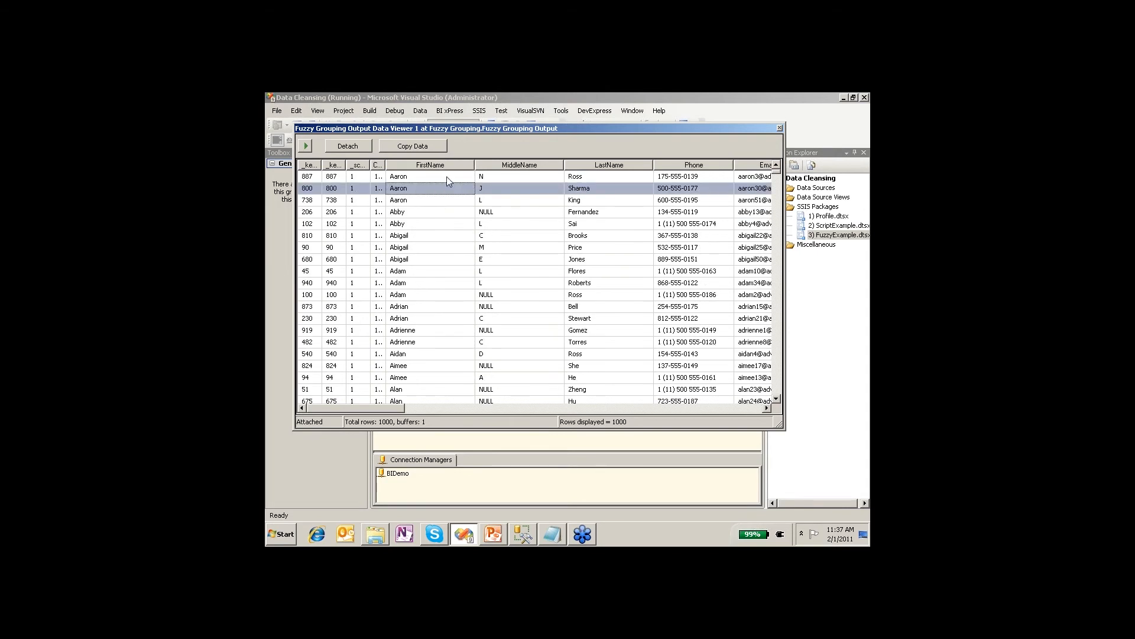
left_click(314, 166)
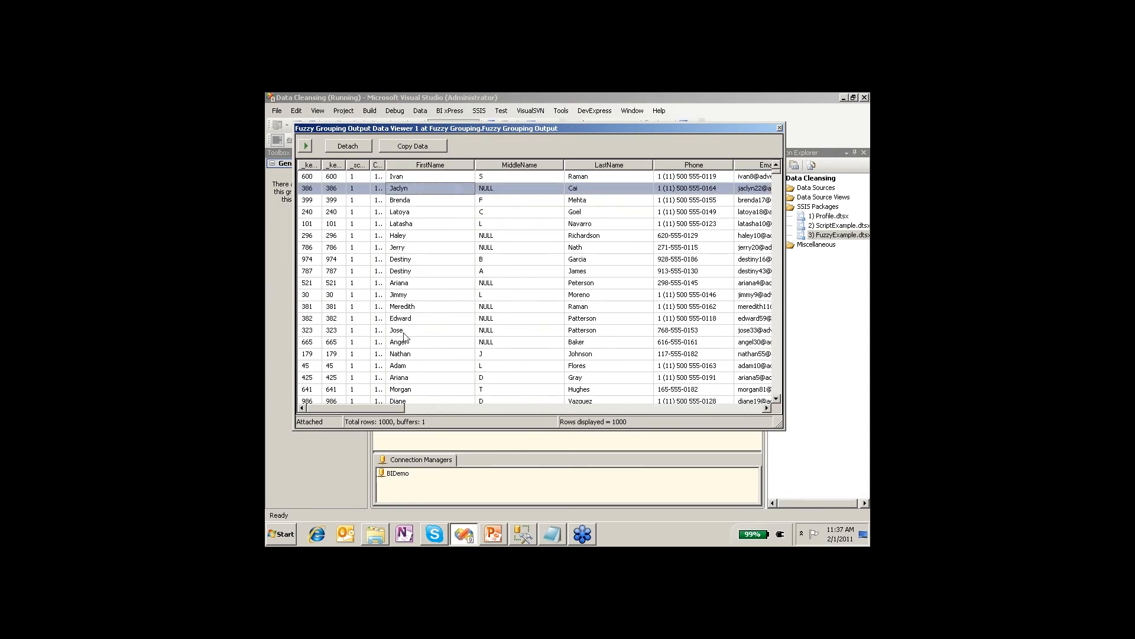
left_click(318, 165)
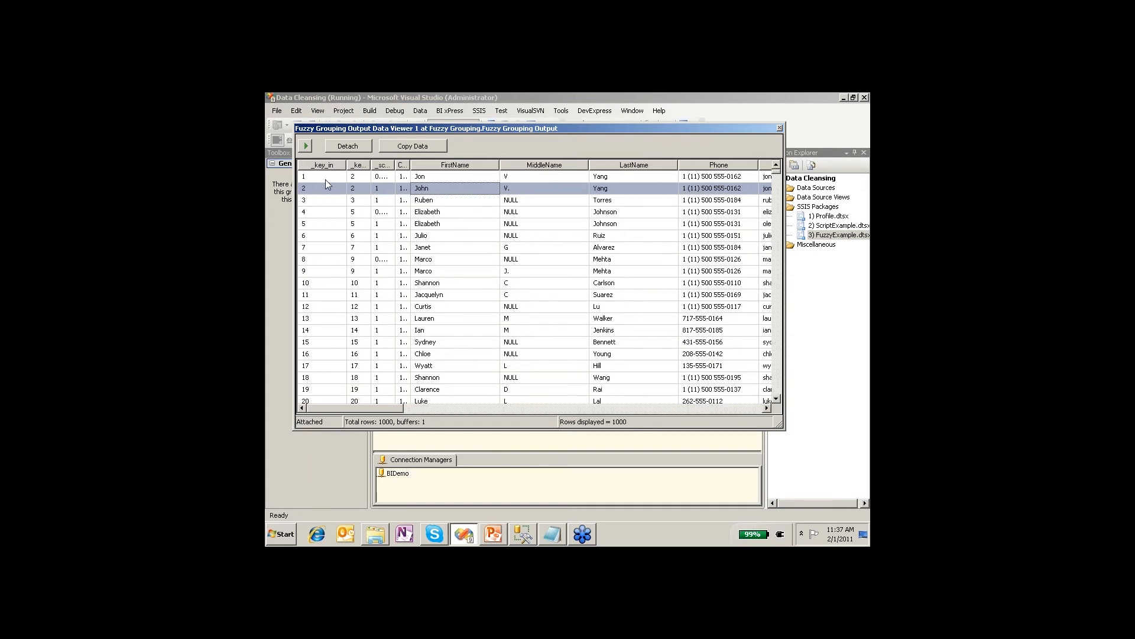
Widen the _key_out column and compare the _key_in and _key_out values of row pairs 1–2, 4–5 and 8–9.
left_click_drag(370, 163, 399, 163)
left_click(340, 179, "shift")
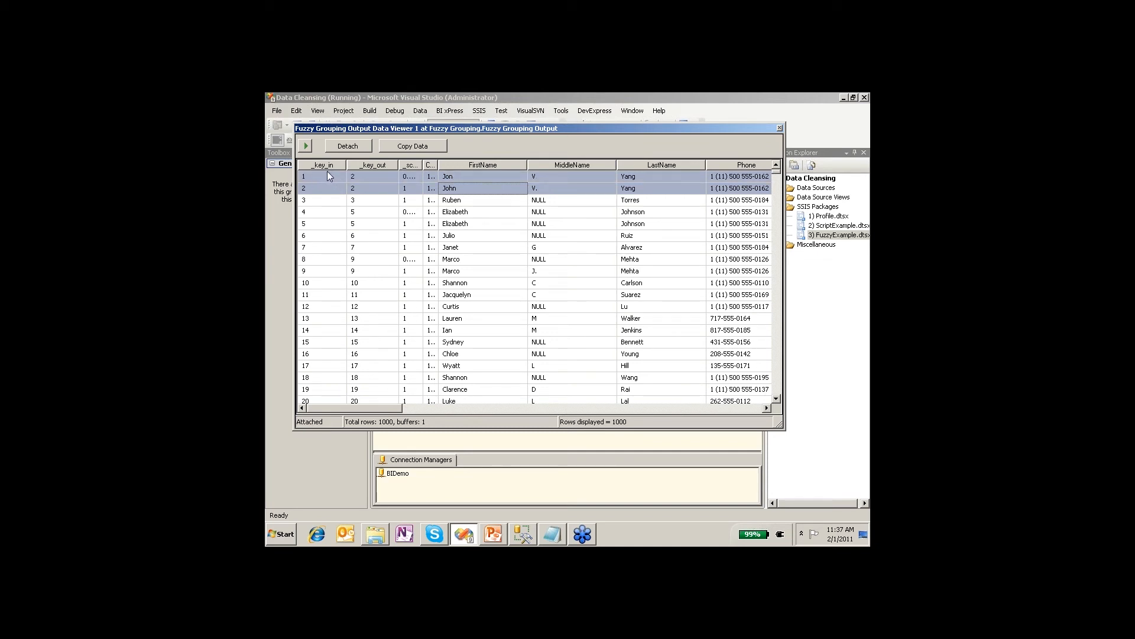
left_click(363, 185)
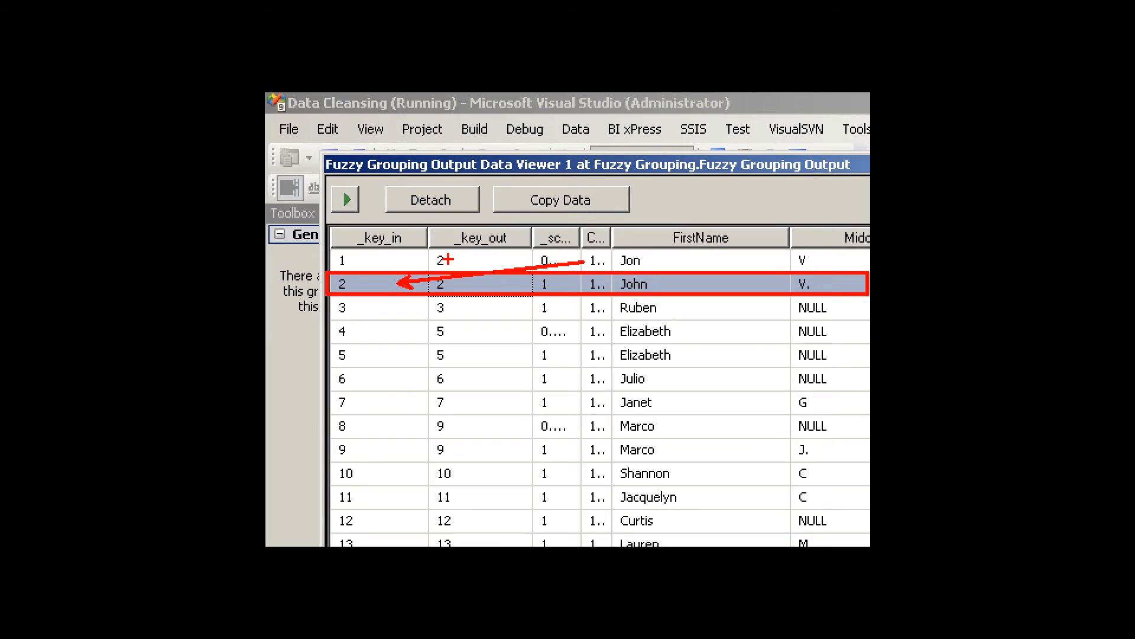
left_click_drag(341, 261, 766, 259)
key("Escape")
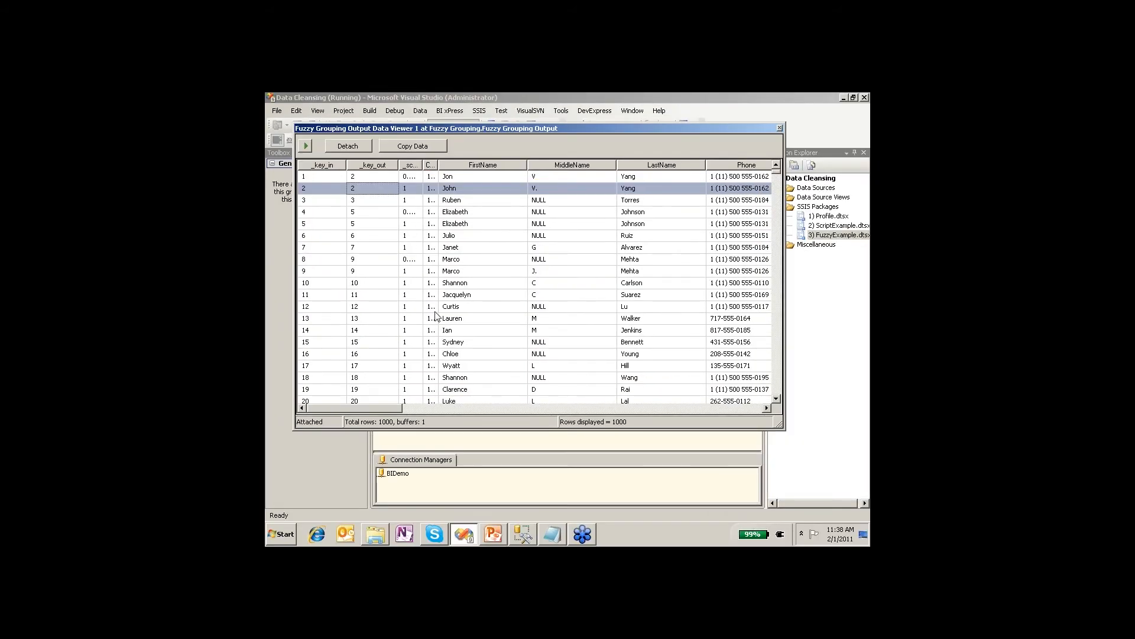
left_click(444, 214)
left_click_drag(444, 217, 446, 221)
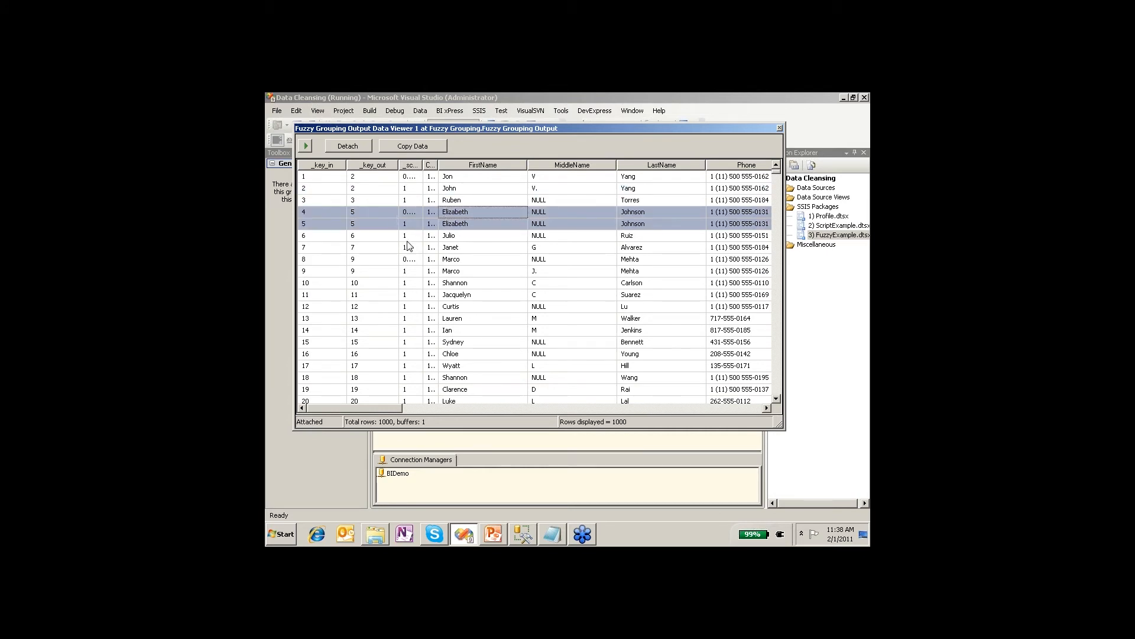
left_click(386, 261)
left_click_drag(383, 271, 383, 271)
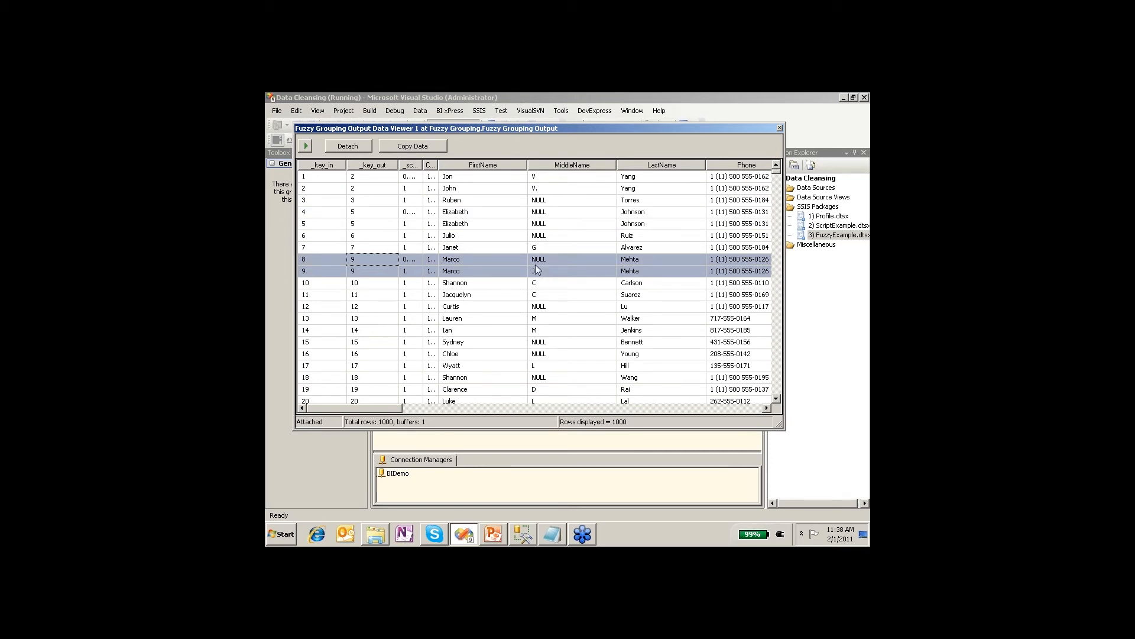
Examine the per-column similarity scores in the data viewer, widening the first name and middle name similarity columns.
left_click_drag(391, 406, 366, 405)
left_click_drag(396, 408, 761, 407)
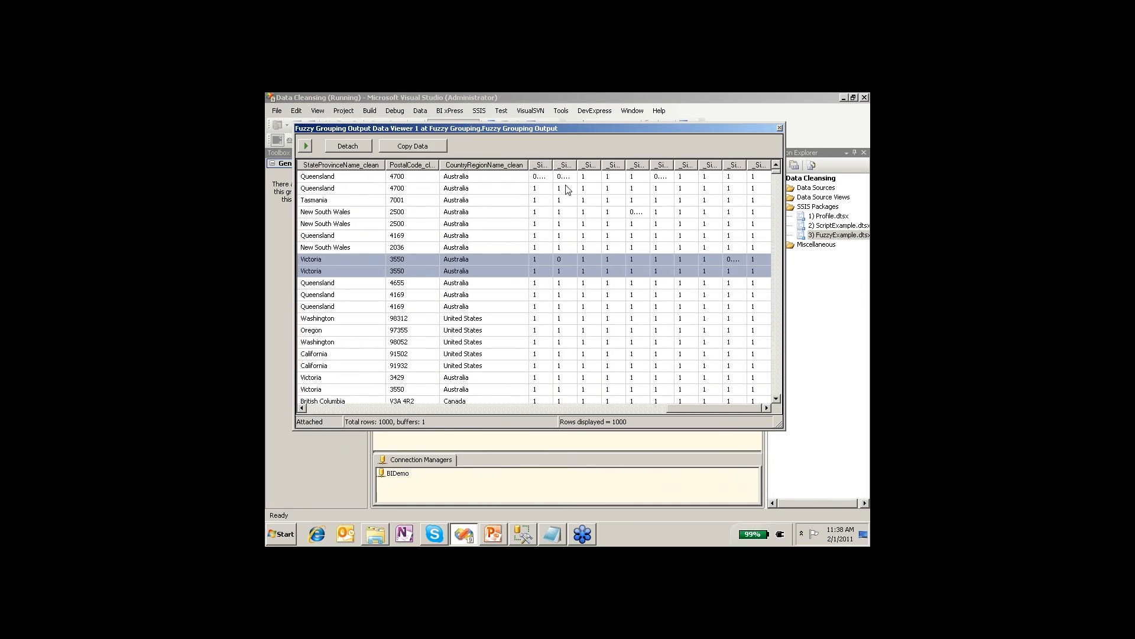
left_click_drag(553, 164, 598, 164)
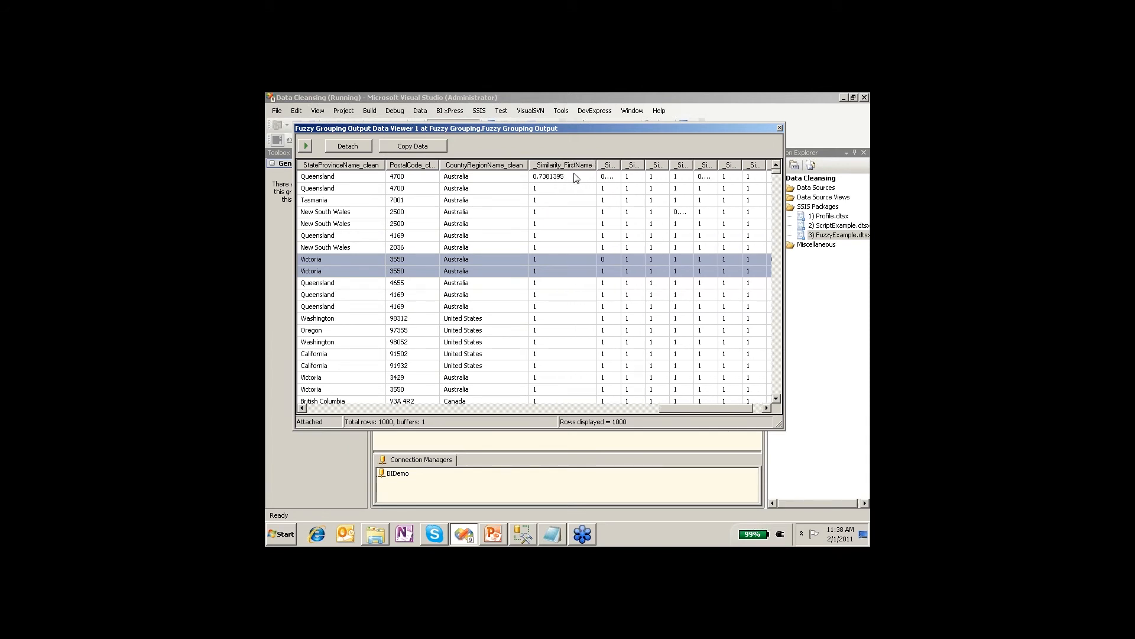
left_click_drag(621, 164, 669, 165)
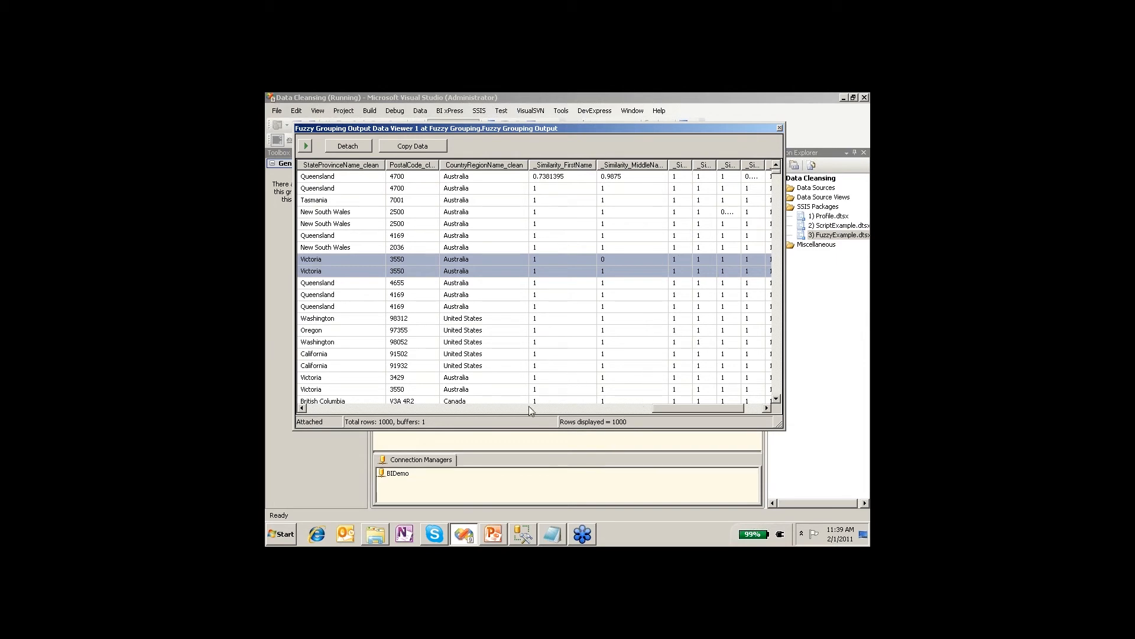
left_click_drag(526, 406, 366, 408)
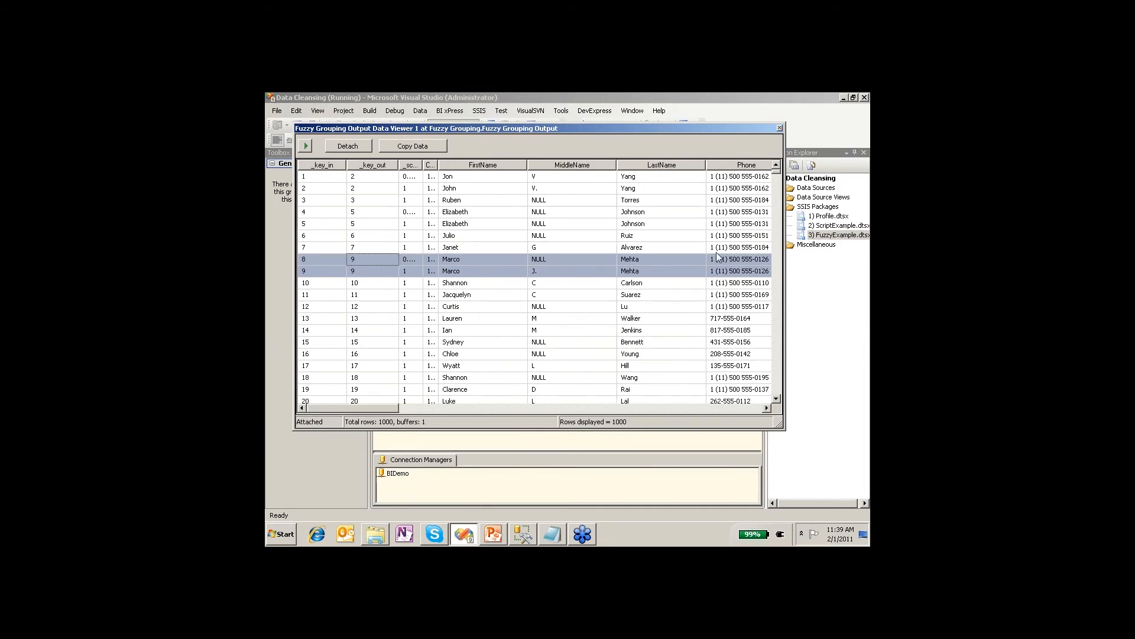
Close the data viewer, stop the package run and delete the TF Terminator Destination from the data flow.
left_click(780, 128)
left_click(620, 125)
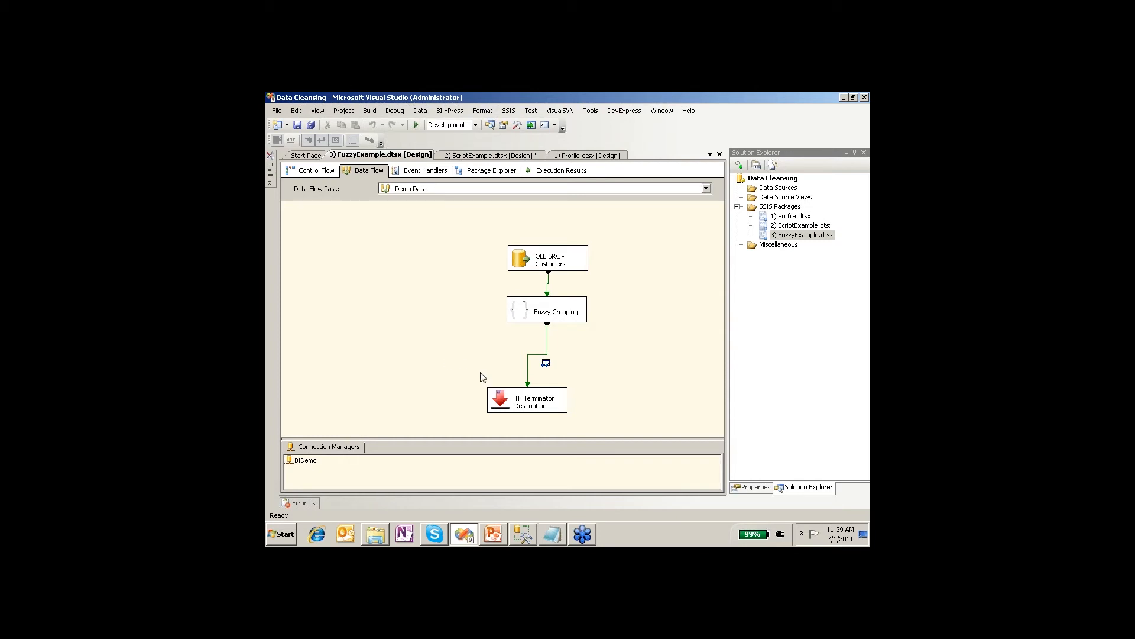
left_click(506, 405)
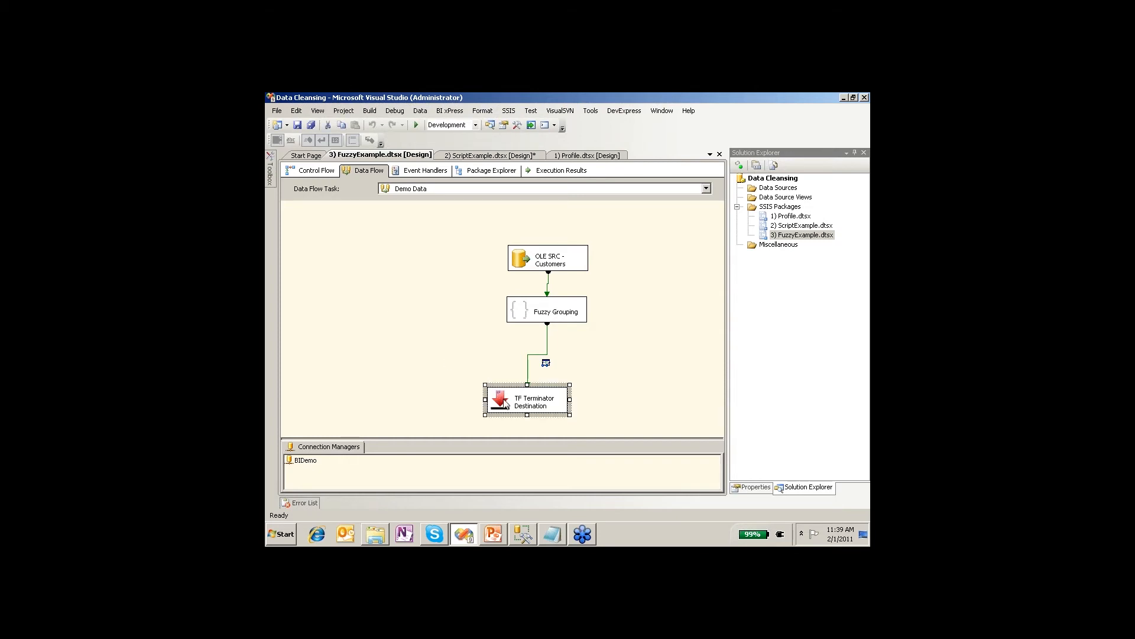
key("Delete")
left_click(662, 333)
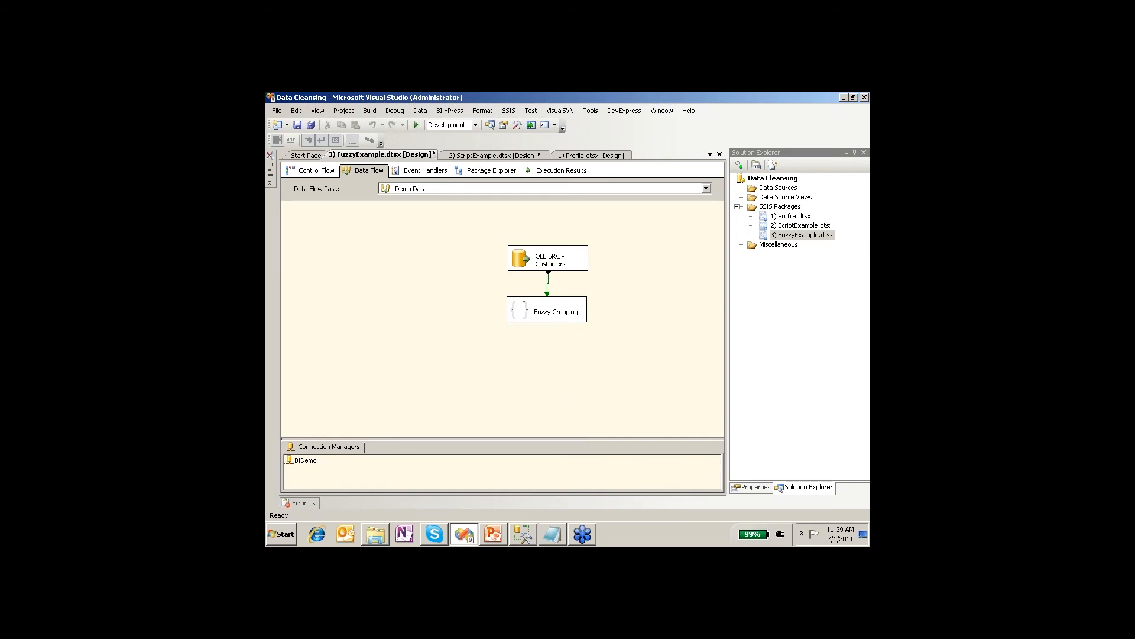
Add a Lookup transformation below Fuzzy Grouping and connect the Fuzzy Grouping output to it.
key("alt+Tab")
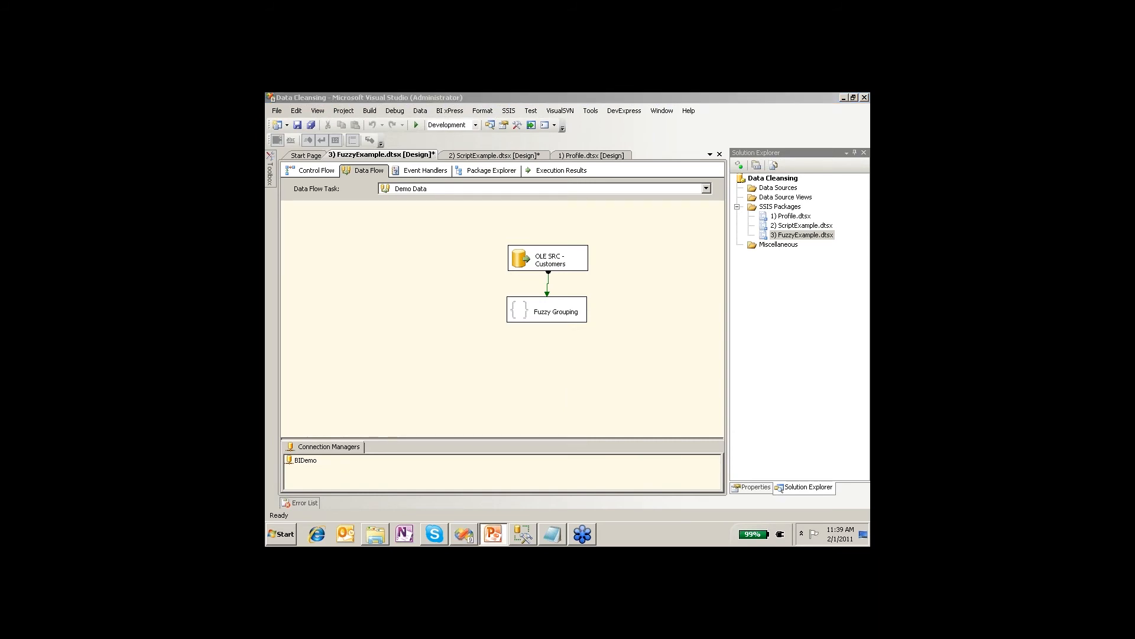
left_click(271, 175)
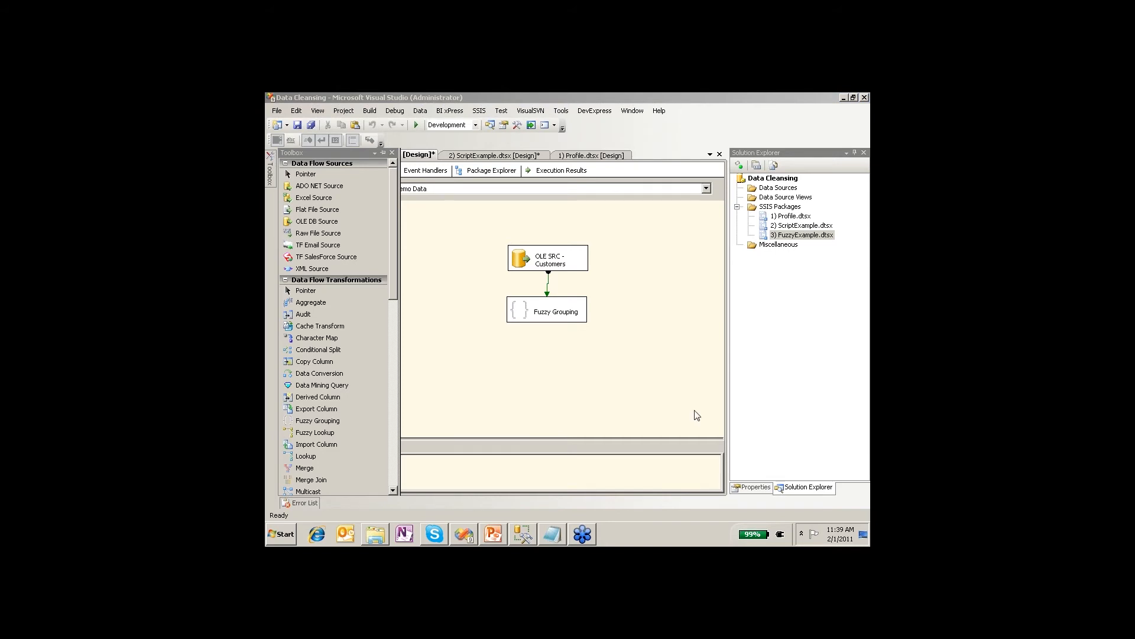
left_click(393, 318)
left_click_drag(393, 318, 551, 356)
left_click(539, 318)
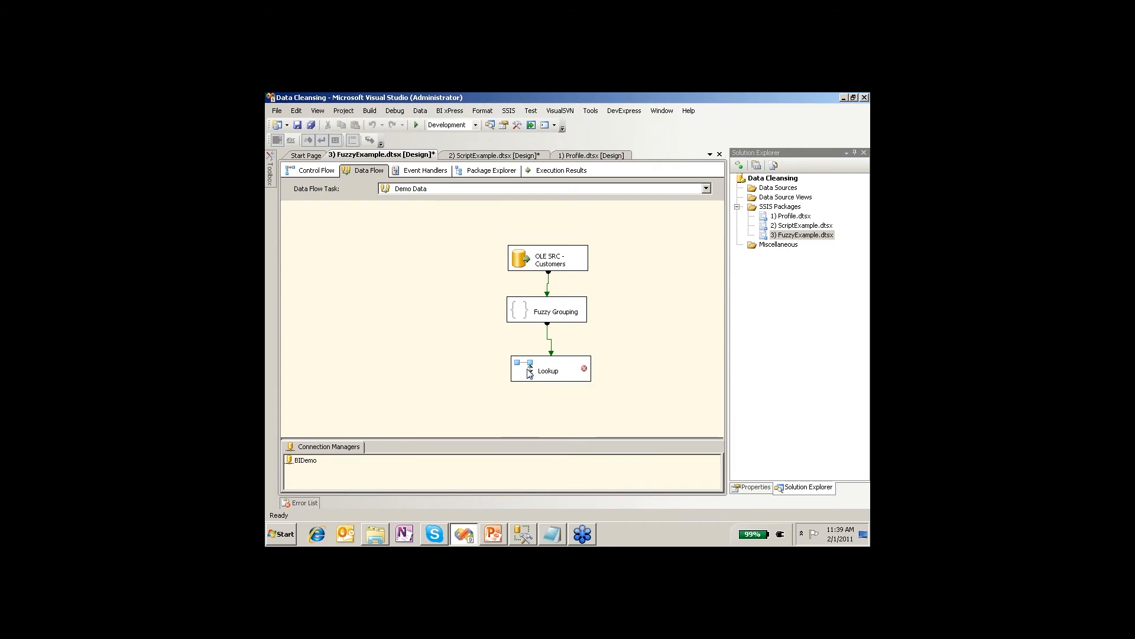
Set the Lookup transformation to Ignore failure for rows with no matching entries.
double_click(528, 371)
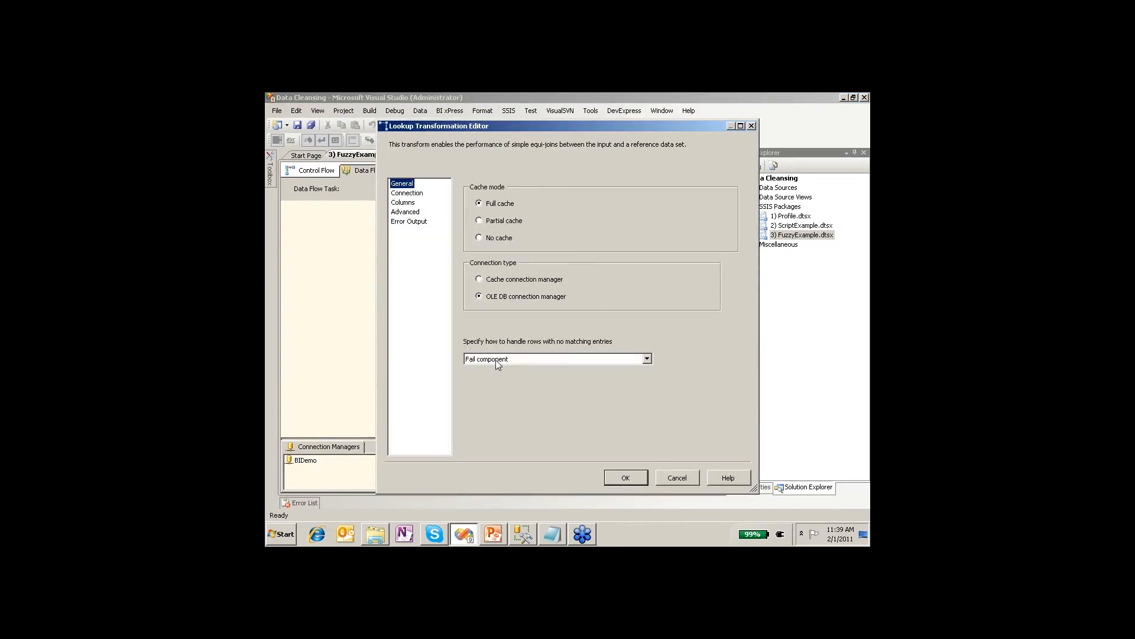
left_click(496, 361)
left_click(499, 370)
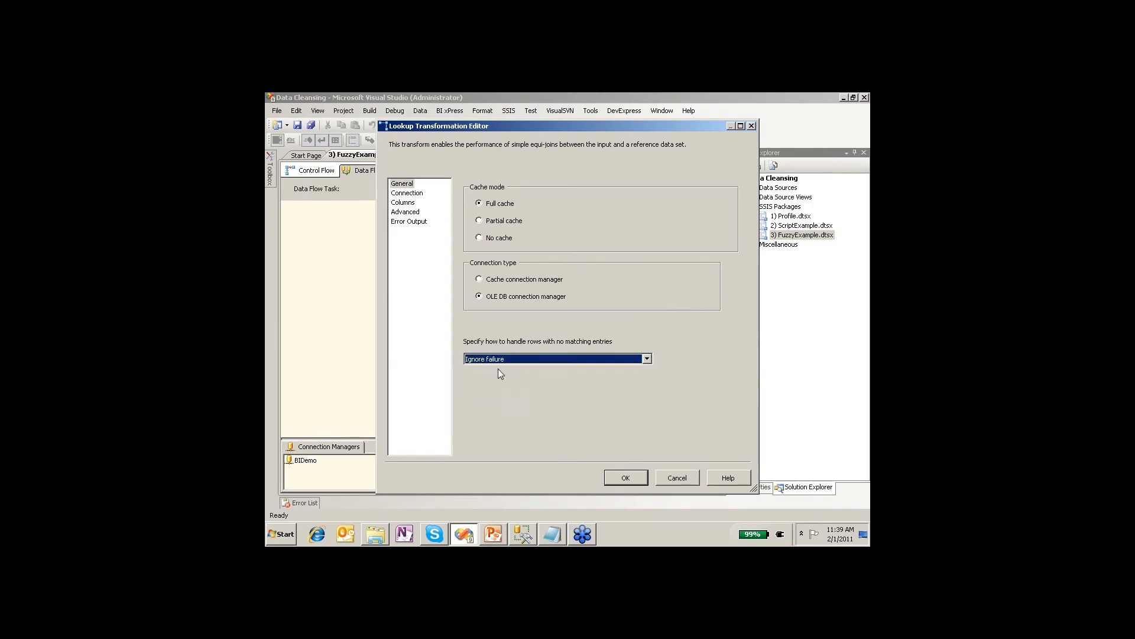
Use this SQL query as the lookup reference: SELECT COUNT(*) TotalTransactions, CustomerID FROM CustomerAccountTransactions group by customerid.
left_click(414, 194)
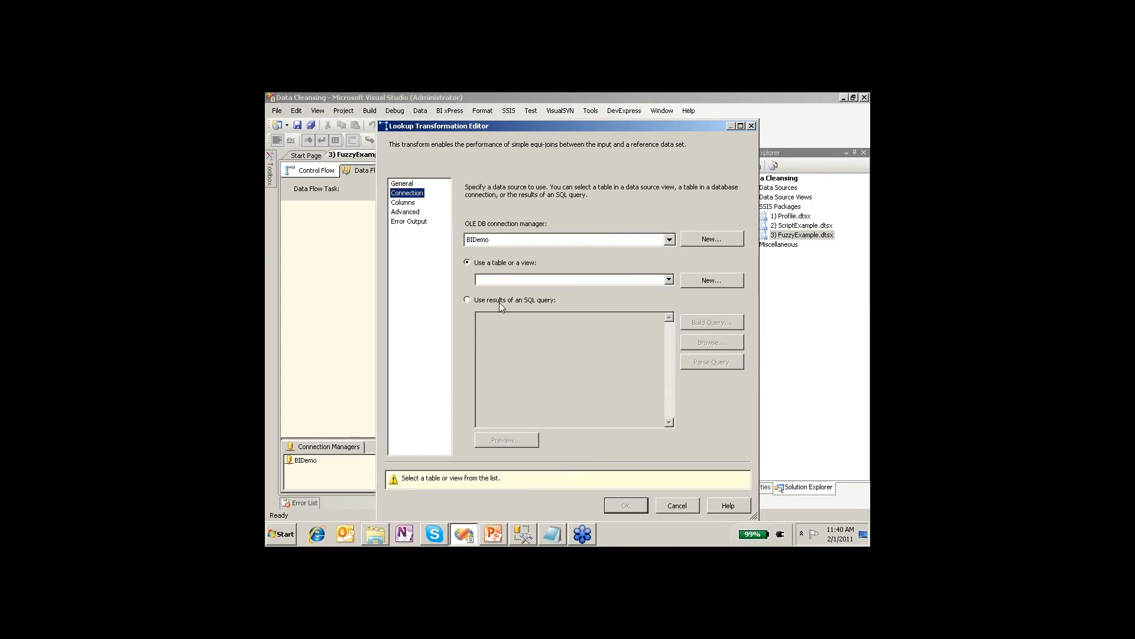
left_click(467, 300)
left_click(504, 337)
type("SELECT\tCOUNT(*) TotalTransactions, CustomerID FROM\tCustomerAccountTransactions group by Customerid")
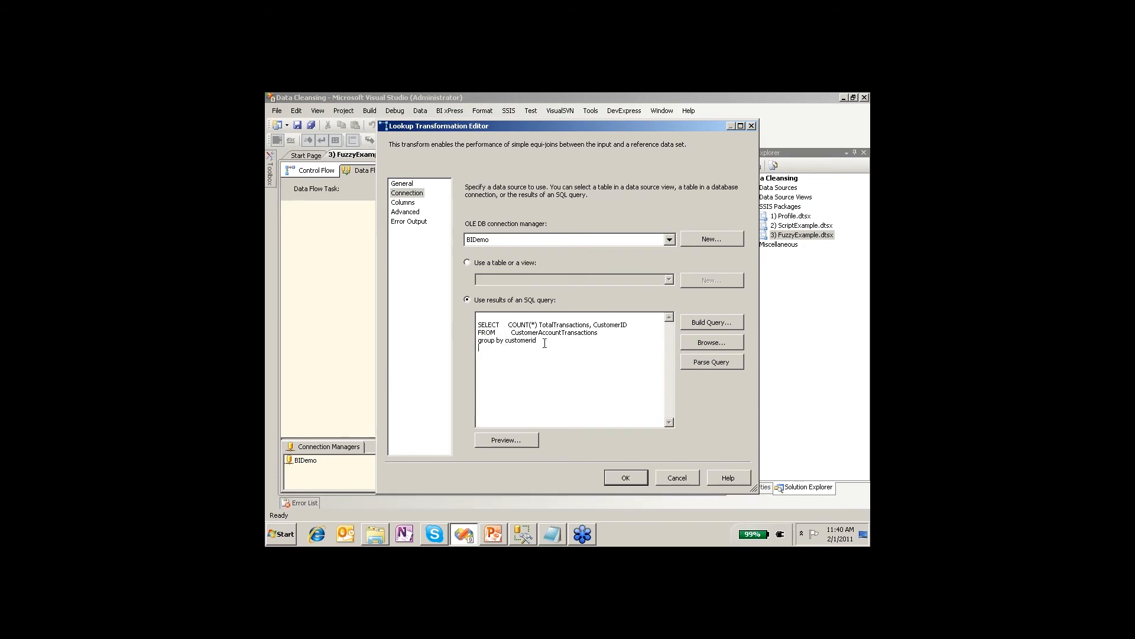
double_click(578, 325)
left_click_drag(538, 341, 465, 340)
Map the input CustomerID to the lookup CustomerID, return TotalTransactions as a new column and accept the lookup.
left_click(414, 203)
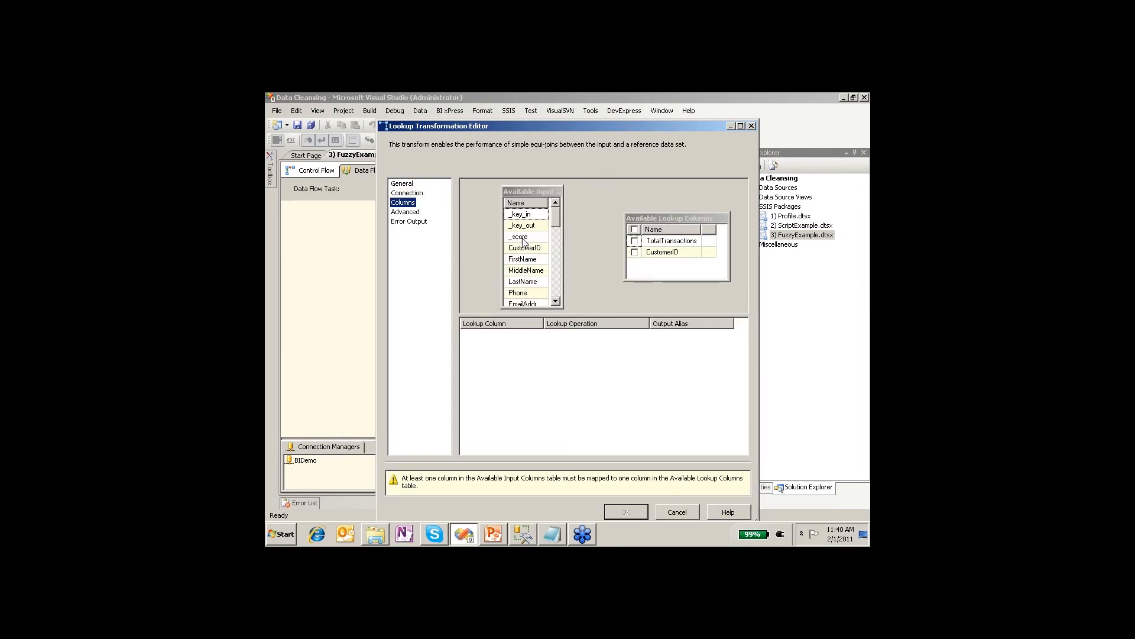
left_click_drag(524, 251, 676, 254)
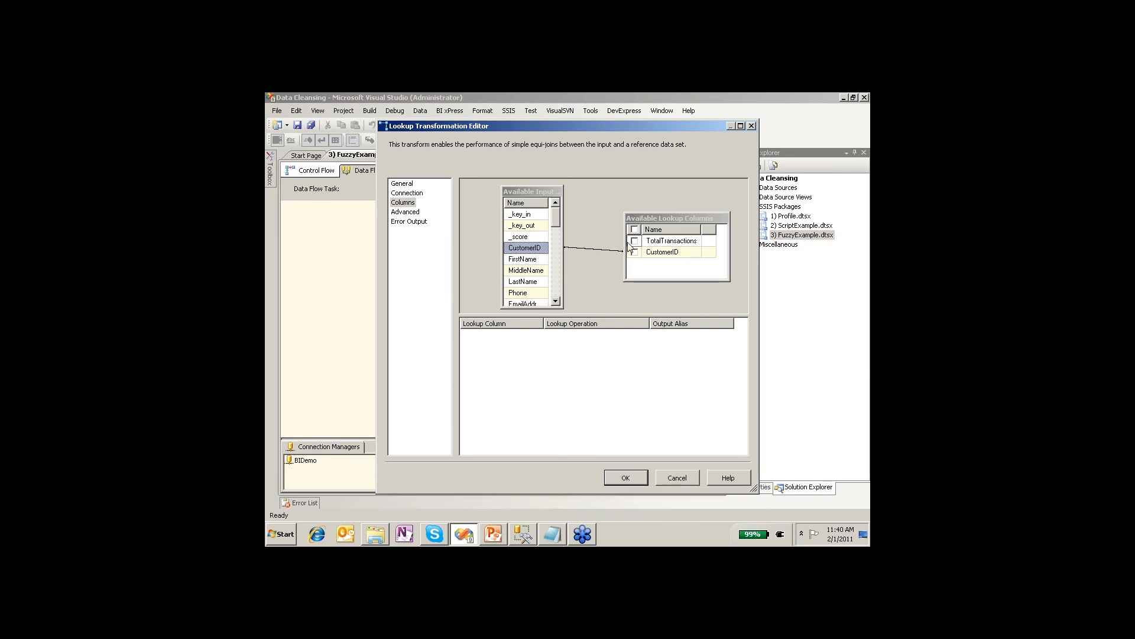
left_click(634, 240)
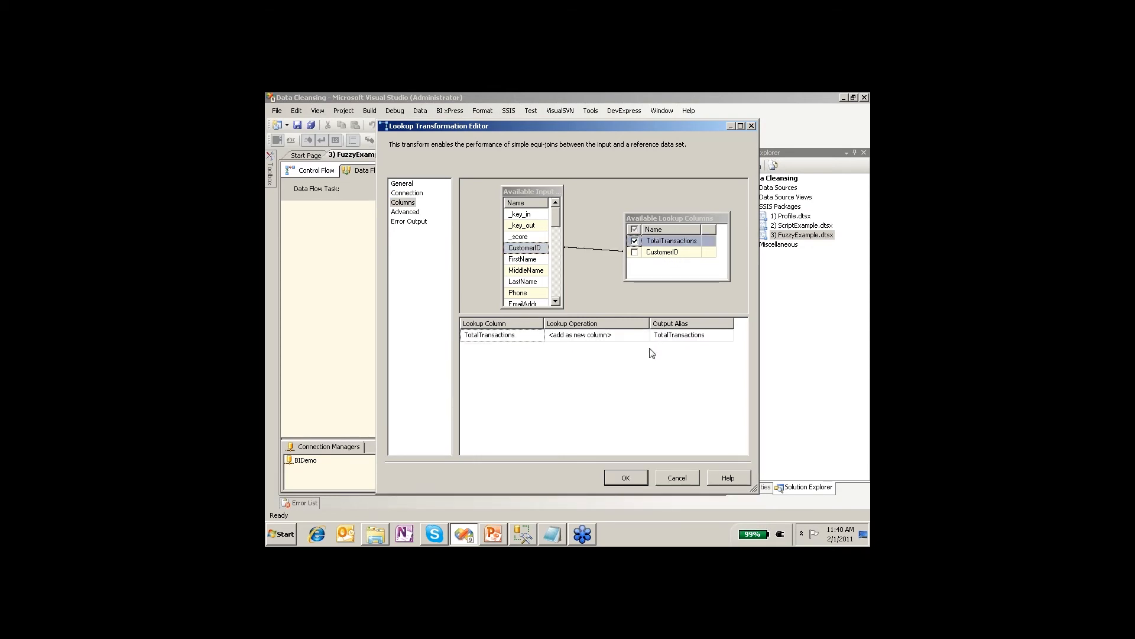
left_click(627, 479)
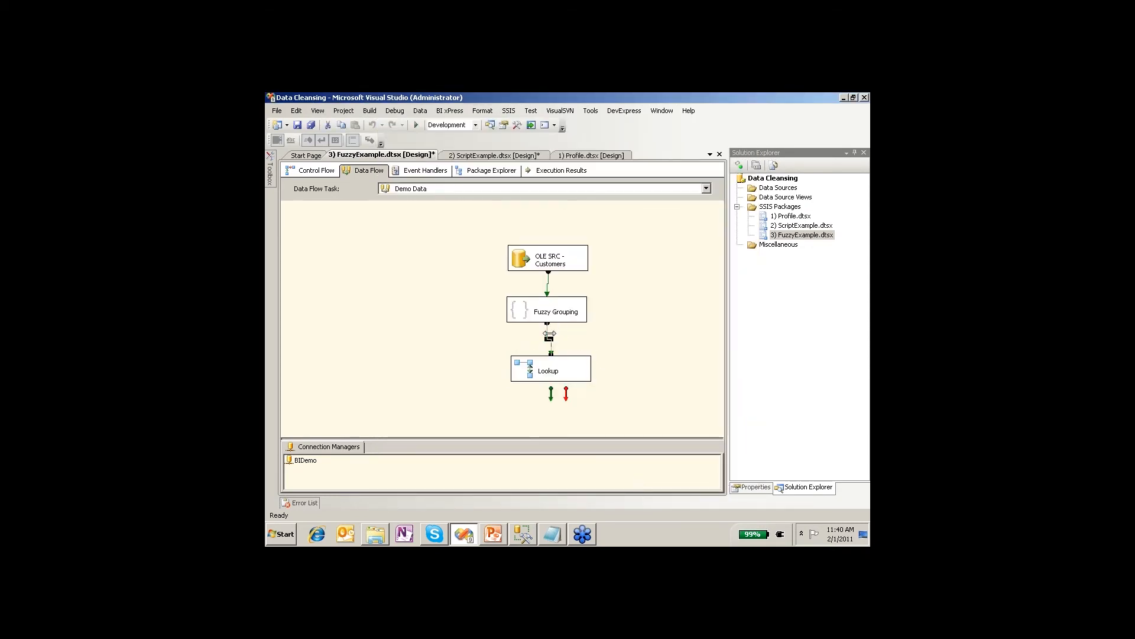
Delete the connection between Fuzzy Grouping and Lookup, and move Lookup further down to leave a gap between them.
right_click(549, 334)
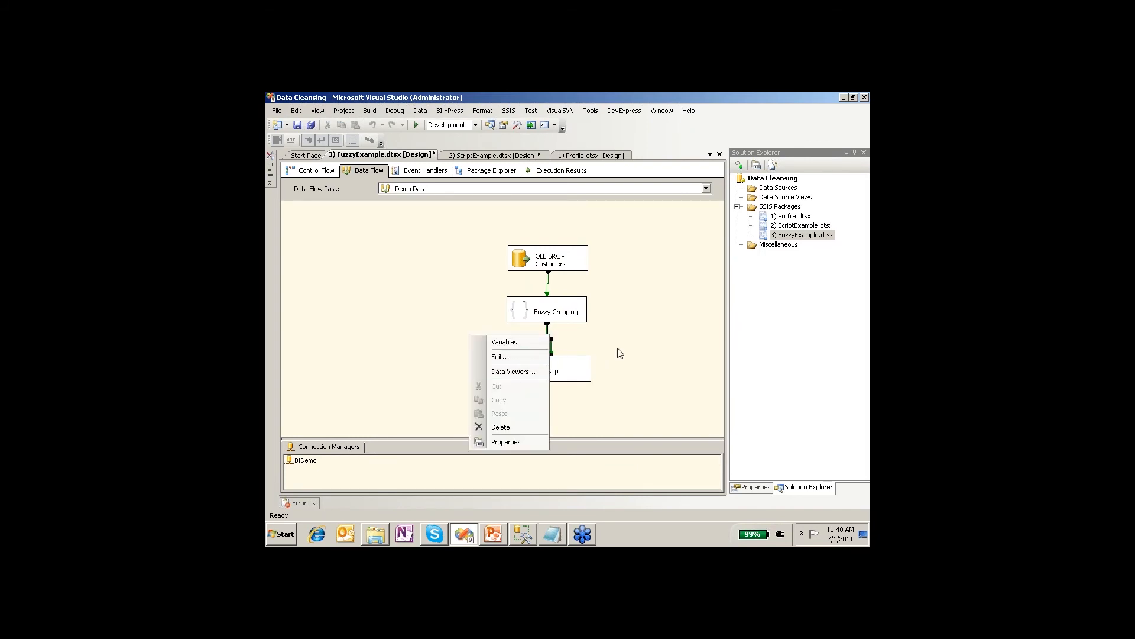
left_click(619, 352)
left_click(548, 336)
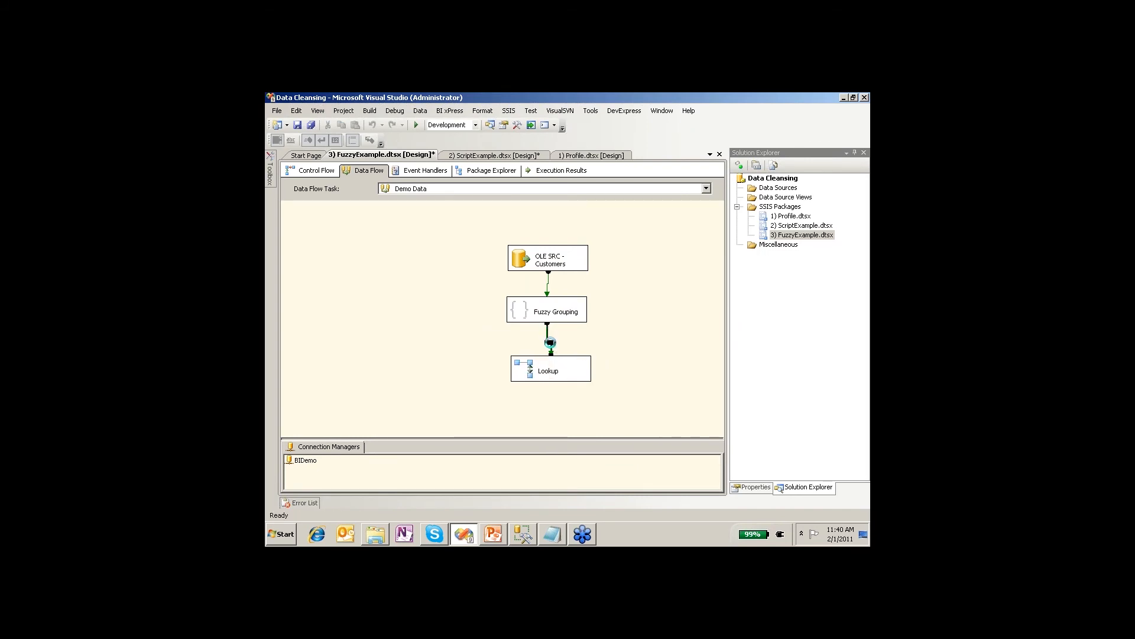
key("Delete")
left_click_drag(579, 370, 577, 403)
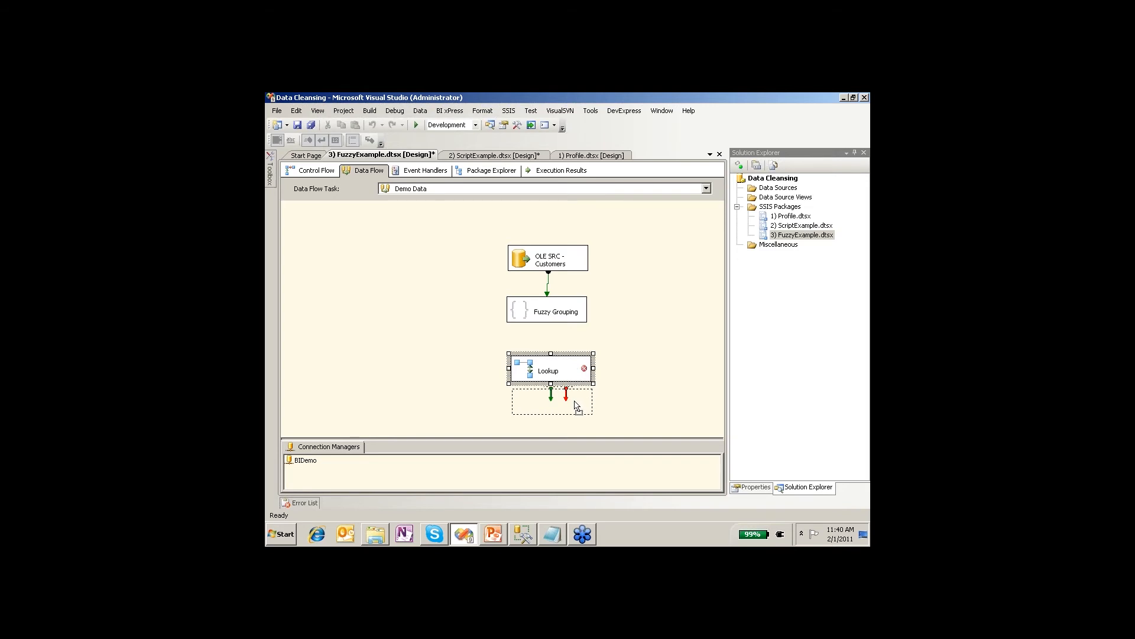
left_click(554, 353)
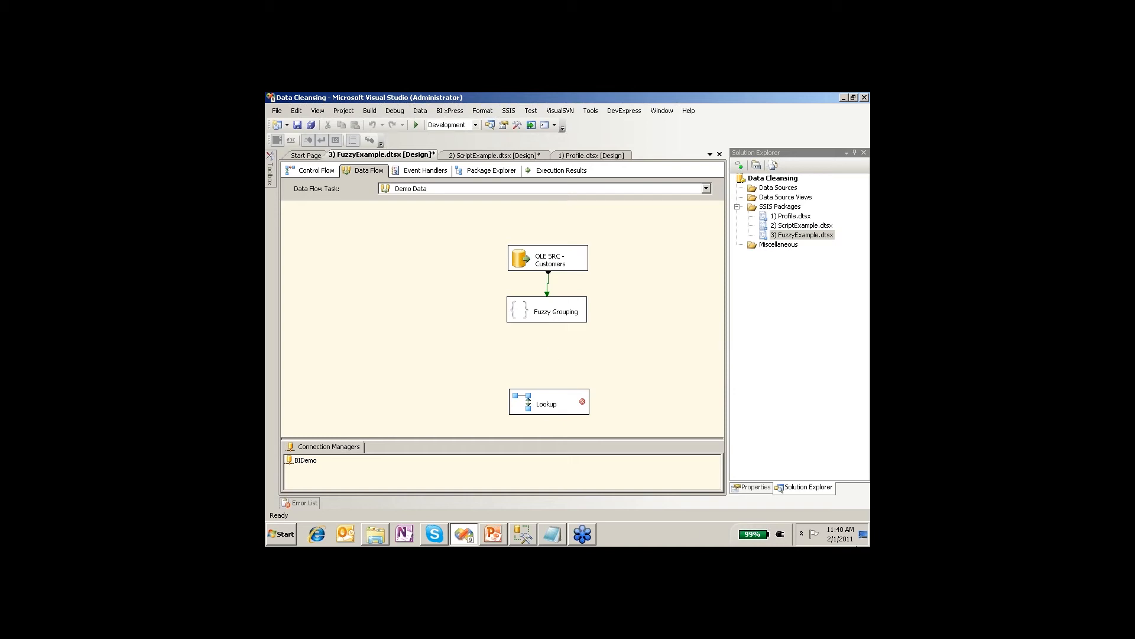
key("alt+Tab")
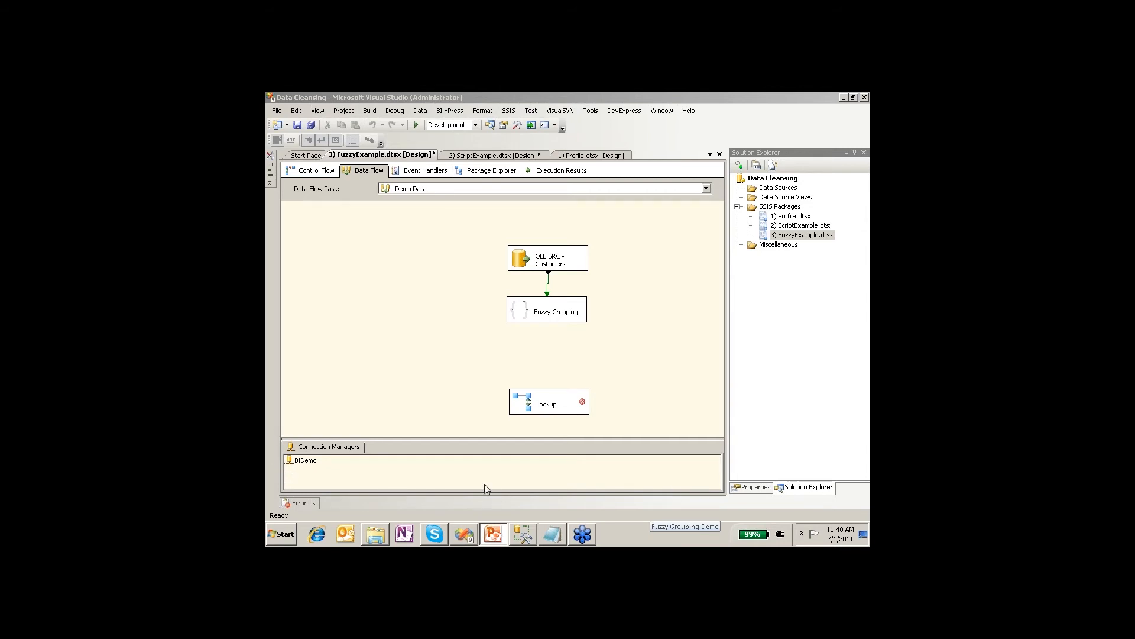
left_click(438, 350)
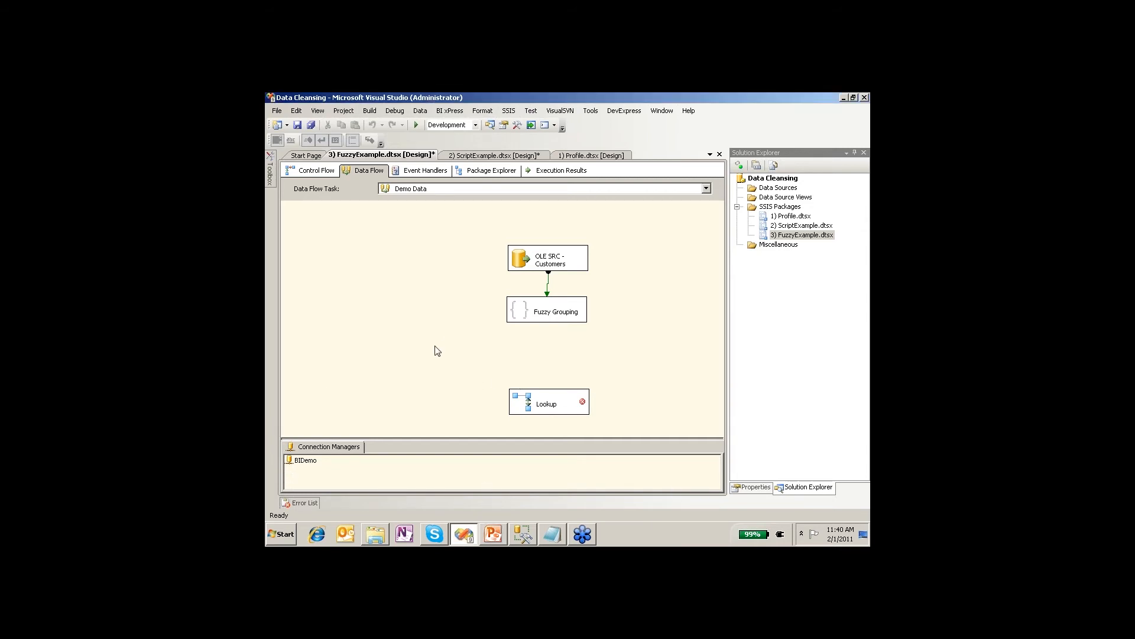
Add a Derived Column transformation fed by Fuzzy Grouping above the Lookup, and define a new column named RowScore in it.
mouse_move(271, 168)
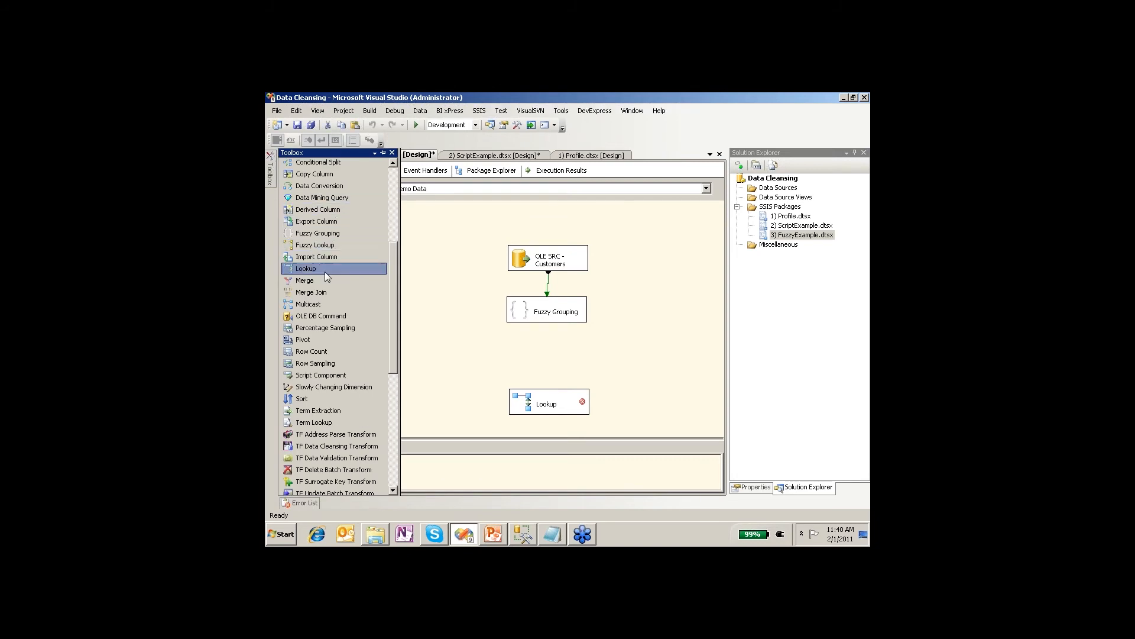
left_click_drag(302, 211, 521, 351)
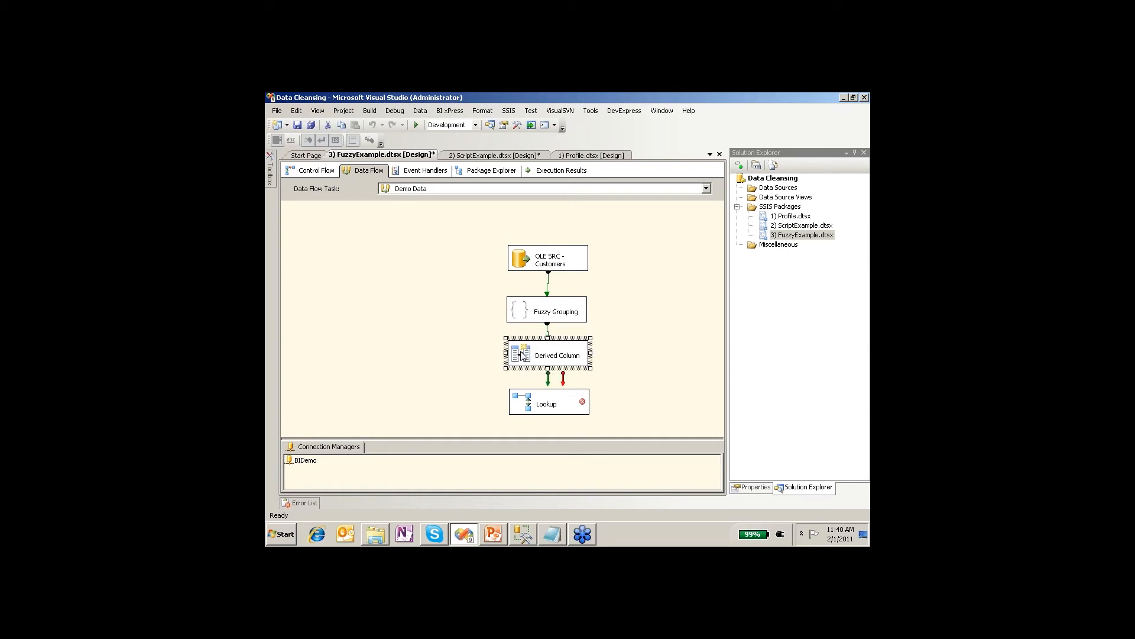
double_click(521, 350)
left_click(447, 319)
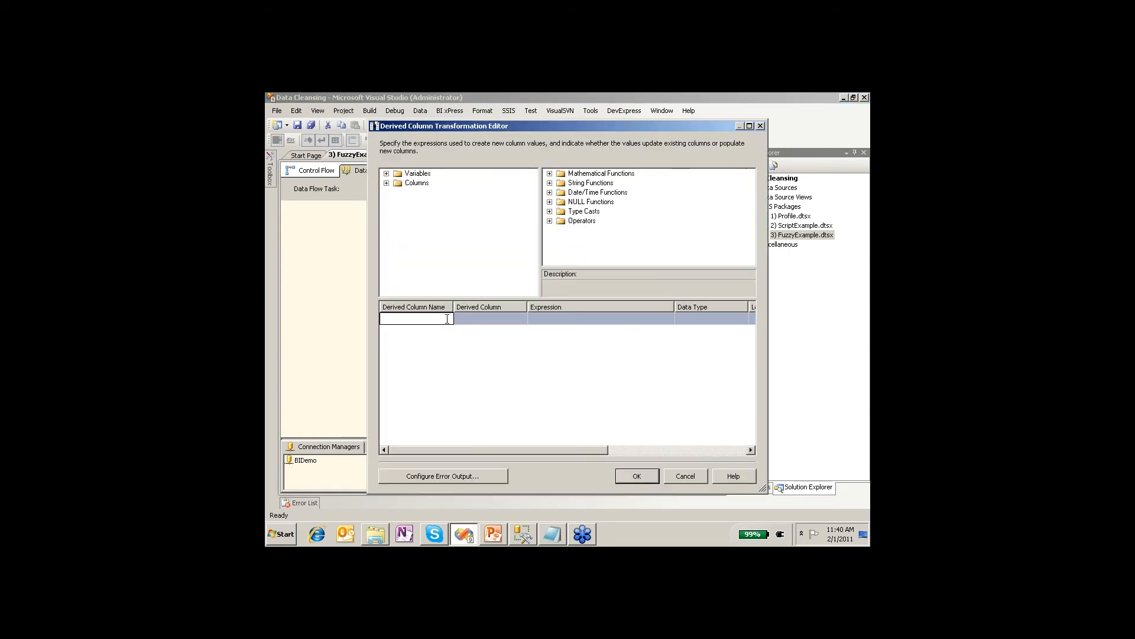
type("RowScore")
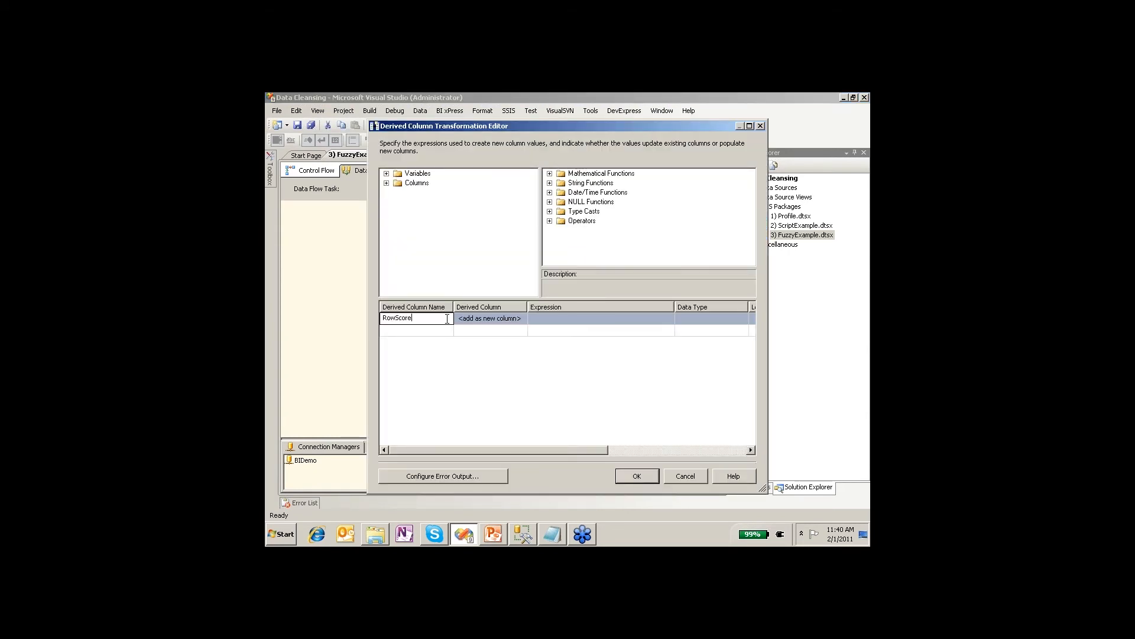
Set the RowScore expression to [_key_in] == [_key_out] ? 4 : 0.
left_click(549, 319)
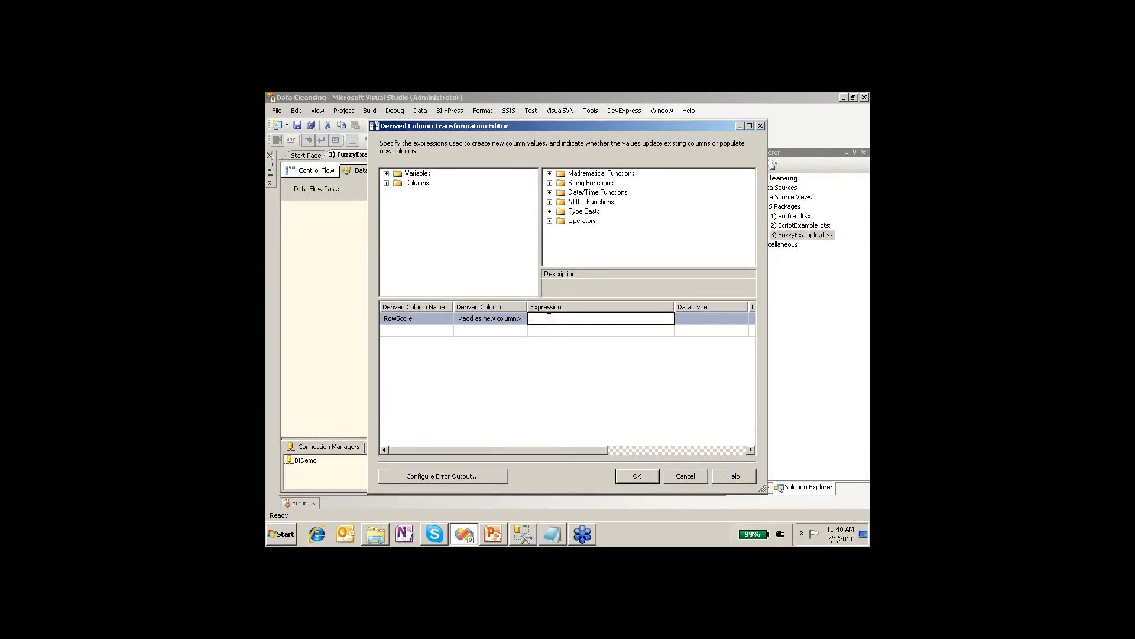
left_click(386, 183)
left_click_drag(432, 187, 557, 319)
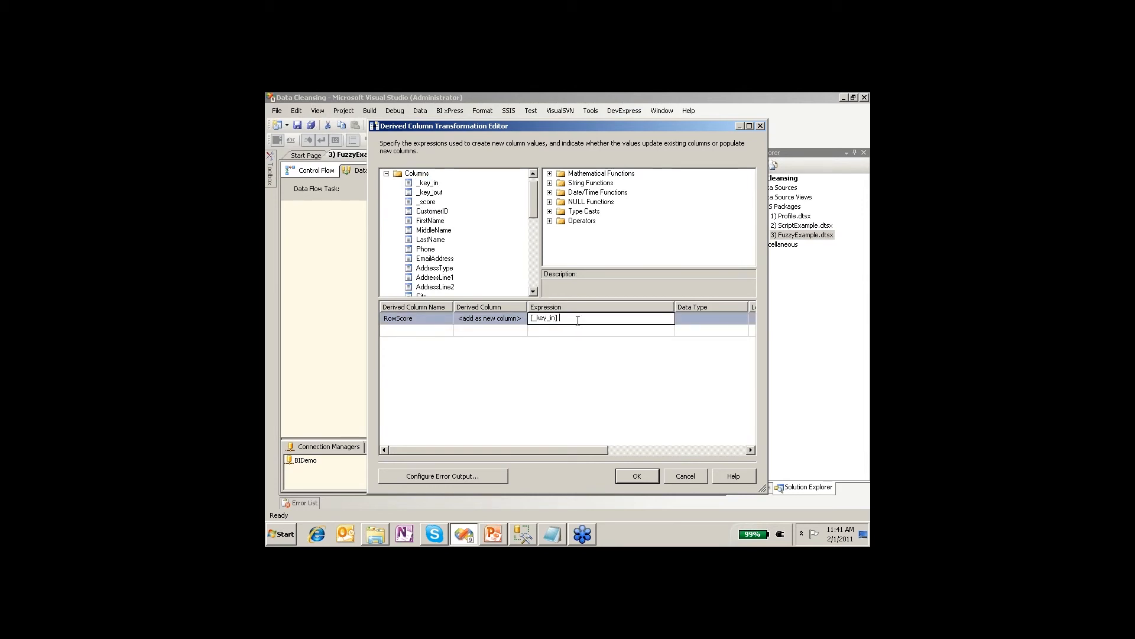
type("==")
left_click_drag(429, 193, 492, 313)
left_click(617, 317)
type("4")
left_click(603, 343)
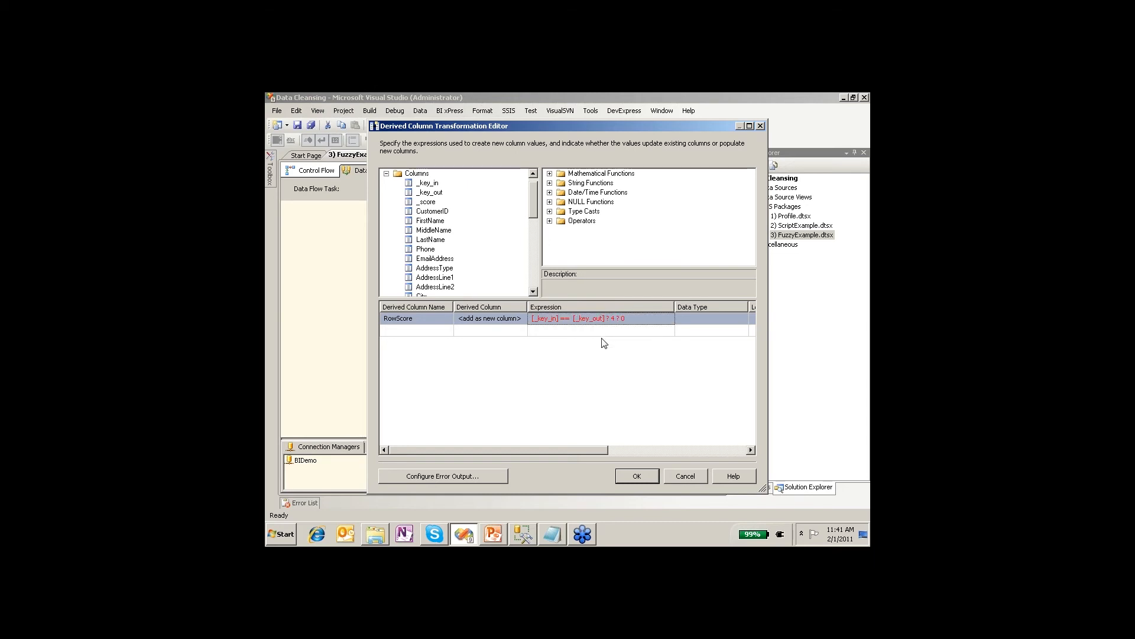
left_click(604, 329)
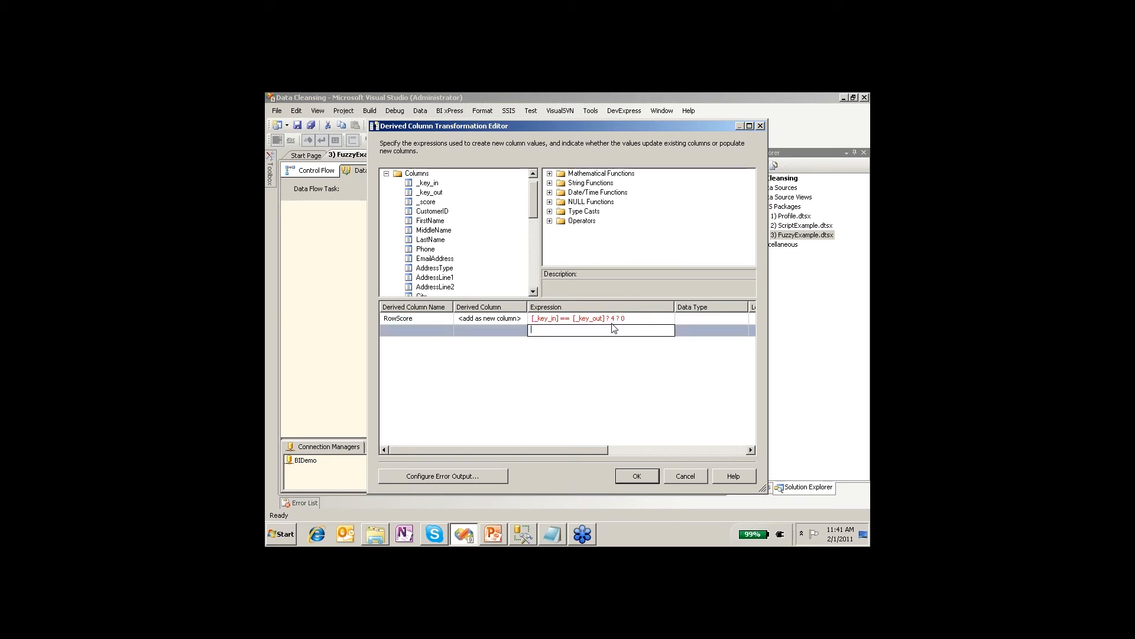
left_click(627, 318)
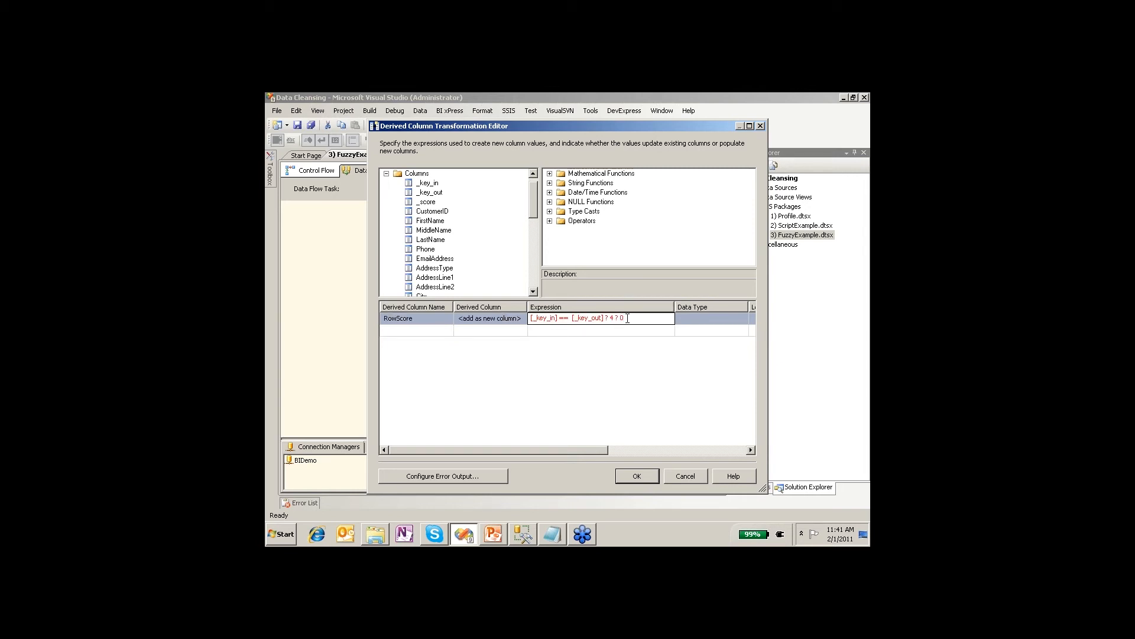
type(":")
left_click(628, 331)
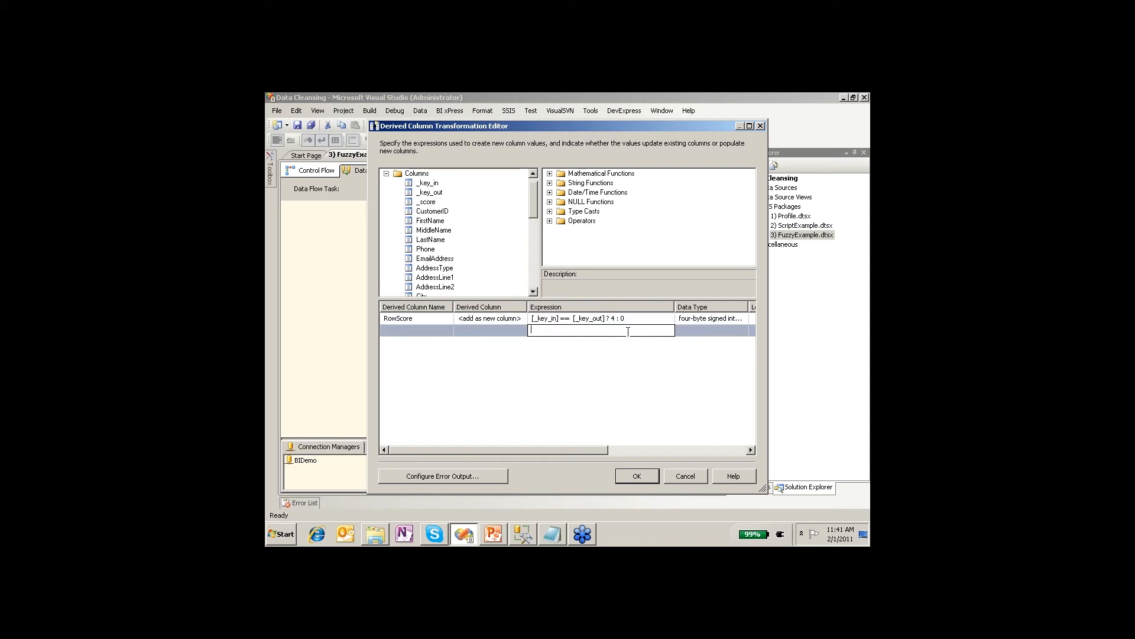
Accept the Derived Column settings and connect the Derived Column output to the Lookup.
left_click(629, 318)
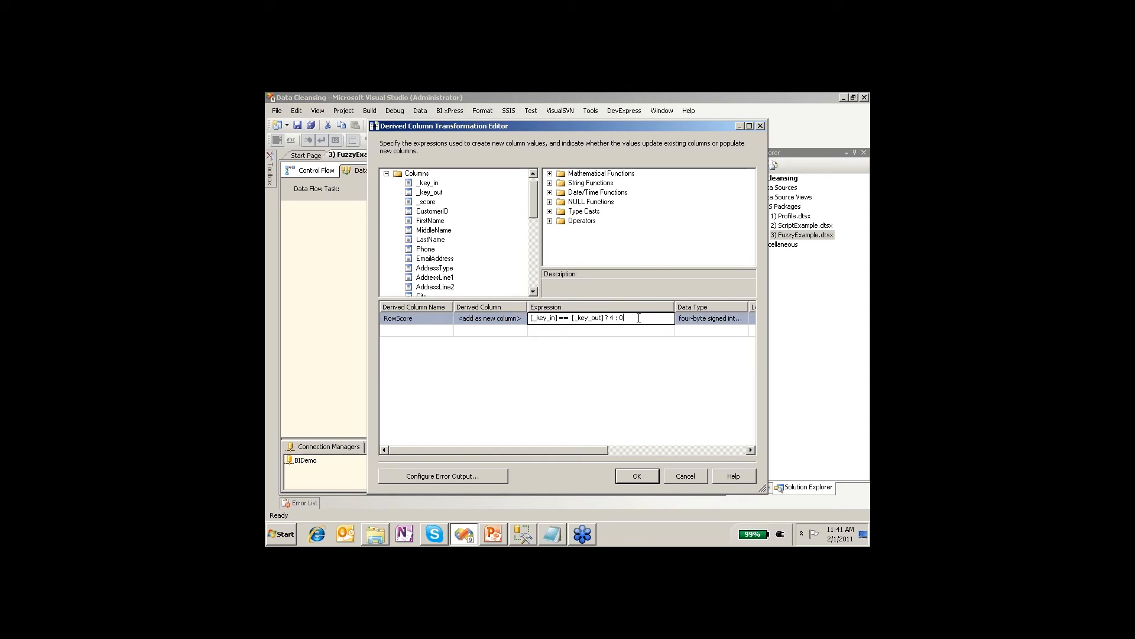
left_click_drag(632, 318, 530, 318)
left_click(575, 330)
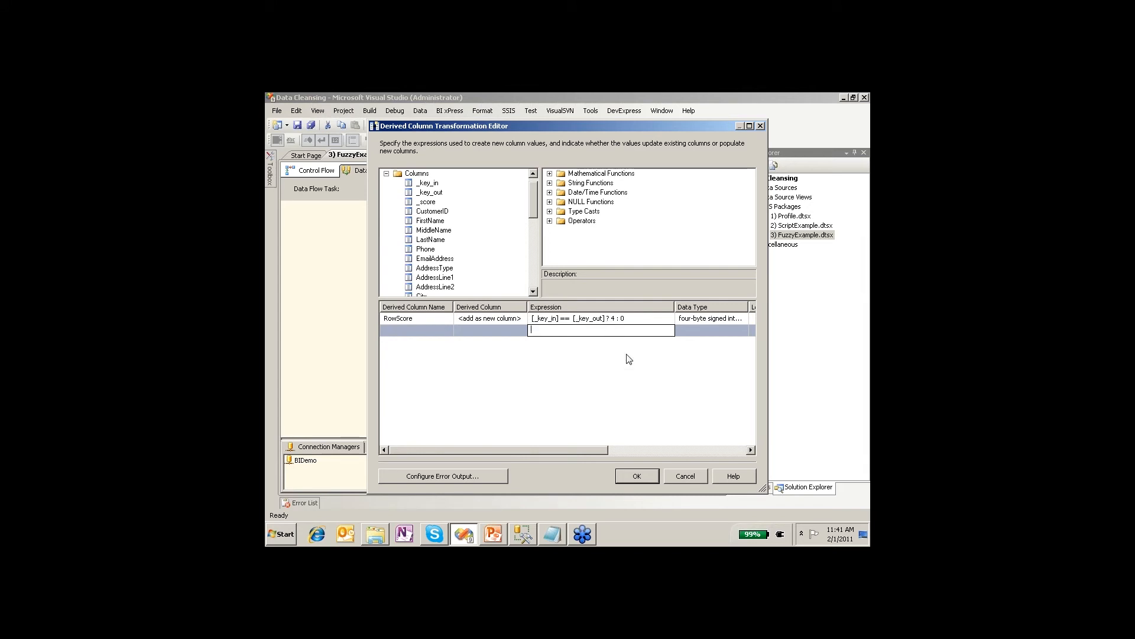
left_click(644, 477)
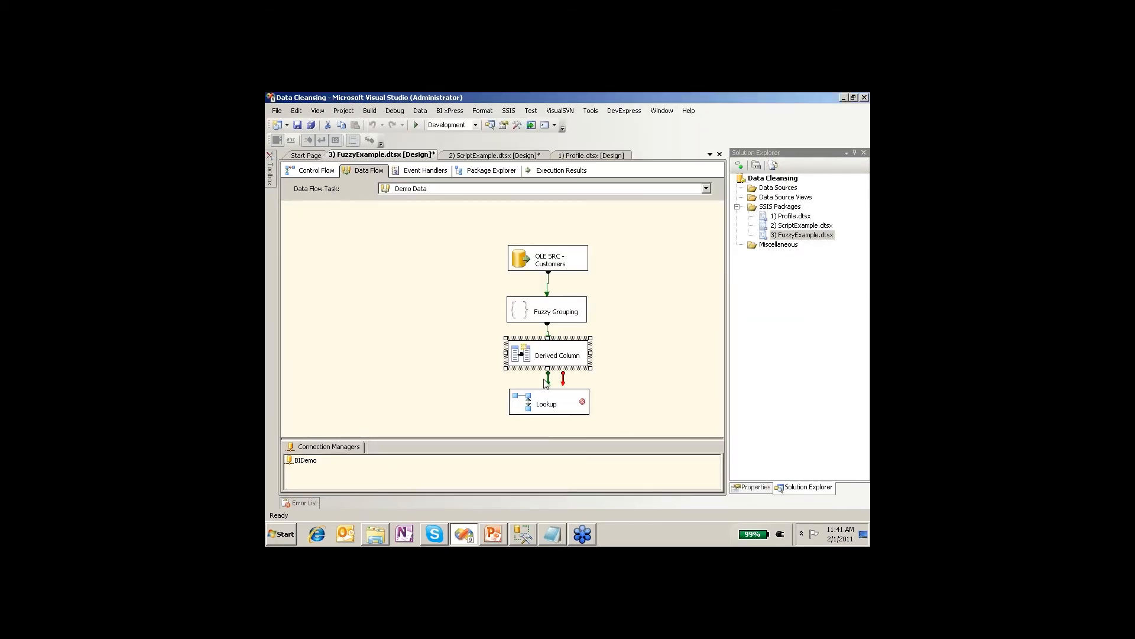
left_click_drag(549, 379, 549, 395)
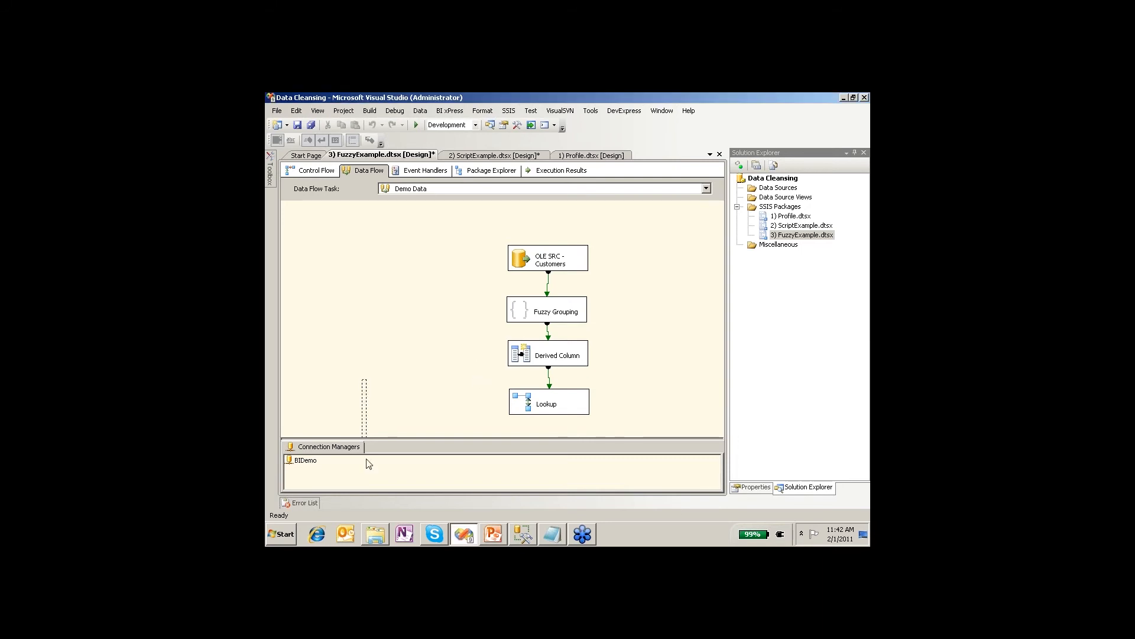
Add a second Derived Column transformation beside the Lookup and connect the Lookup Match Output to it.
mouse_move(273, 185)
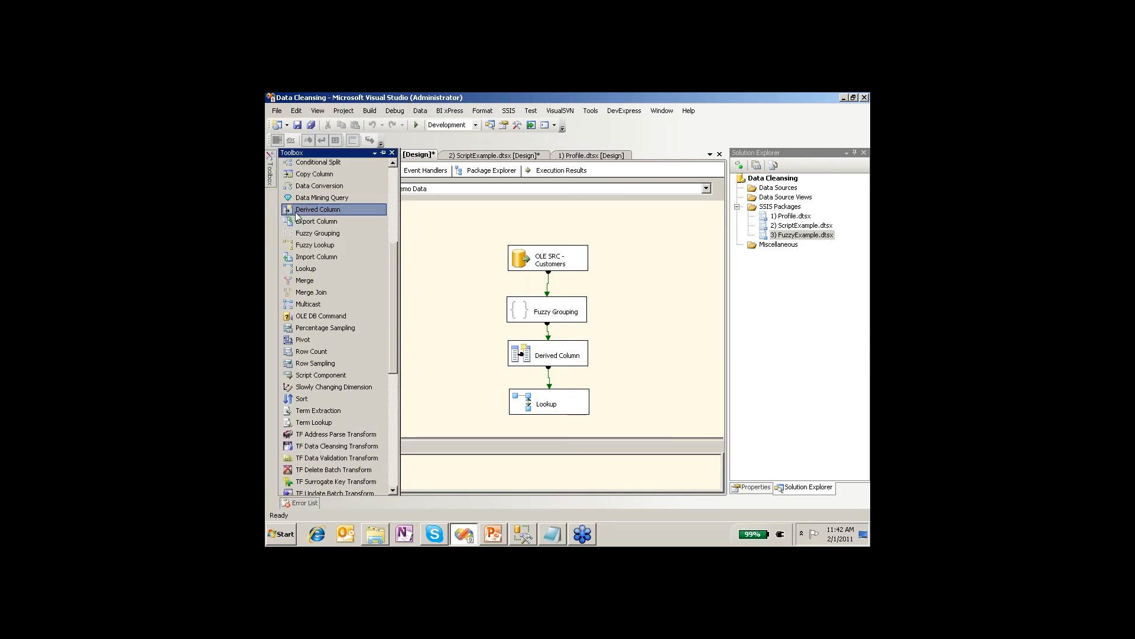
left_click_drag(324, 209, 634, 395)
left_click(535, 405)
left_click_drag(546, 427, 651, 373)
left_click(556, 309)
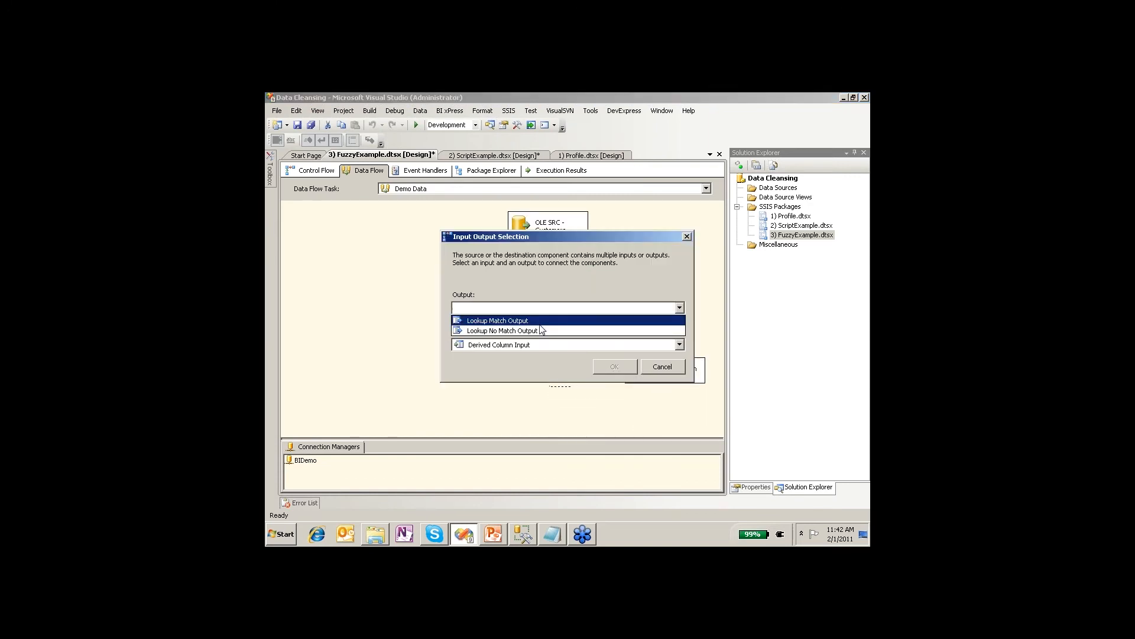
left_click(538, 320)
left_click(615, 368)
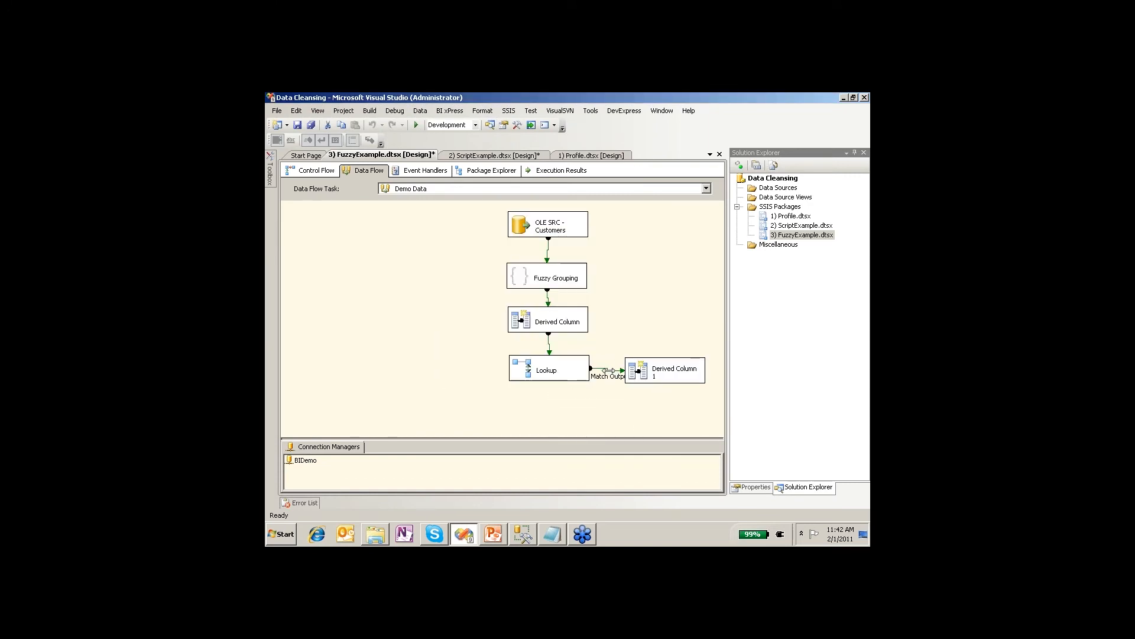
In the second Derived Column, replace RowScore with the expression RowScore + (ISNULL(TotalTransactions) ? 0 : TotalTransactions).
key("alt+Tab")
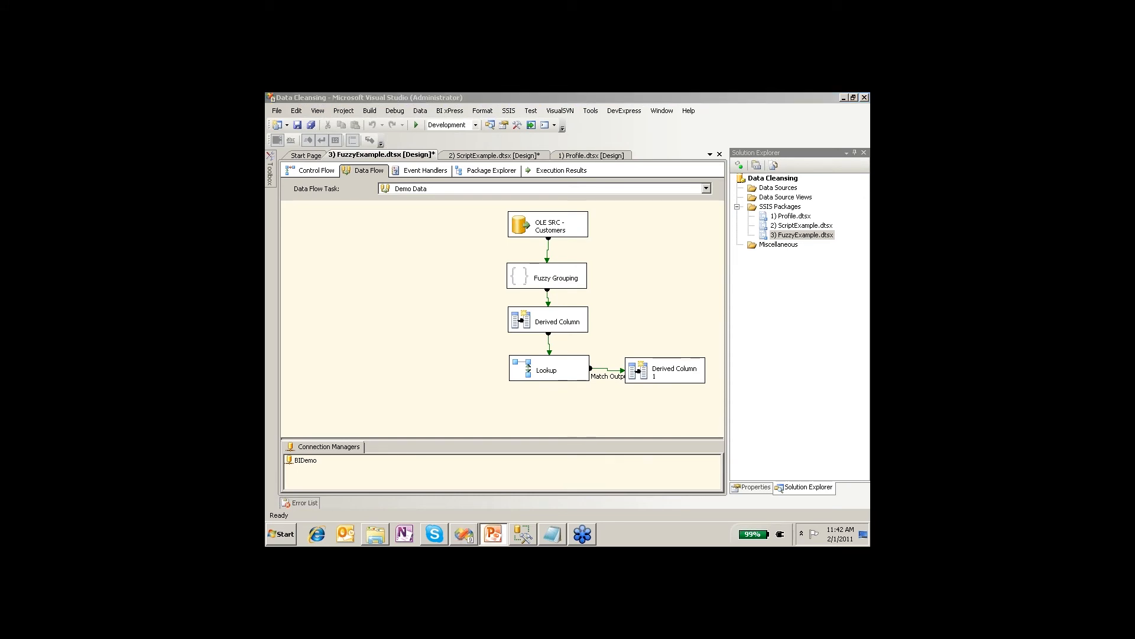
left_click(637, 369)
double_click(636, 370)
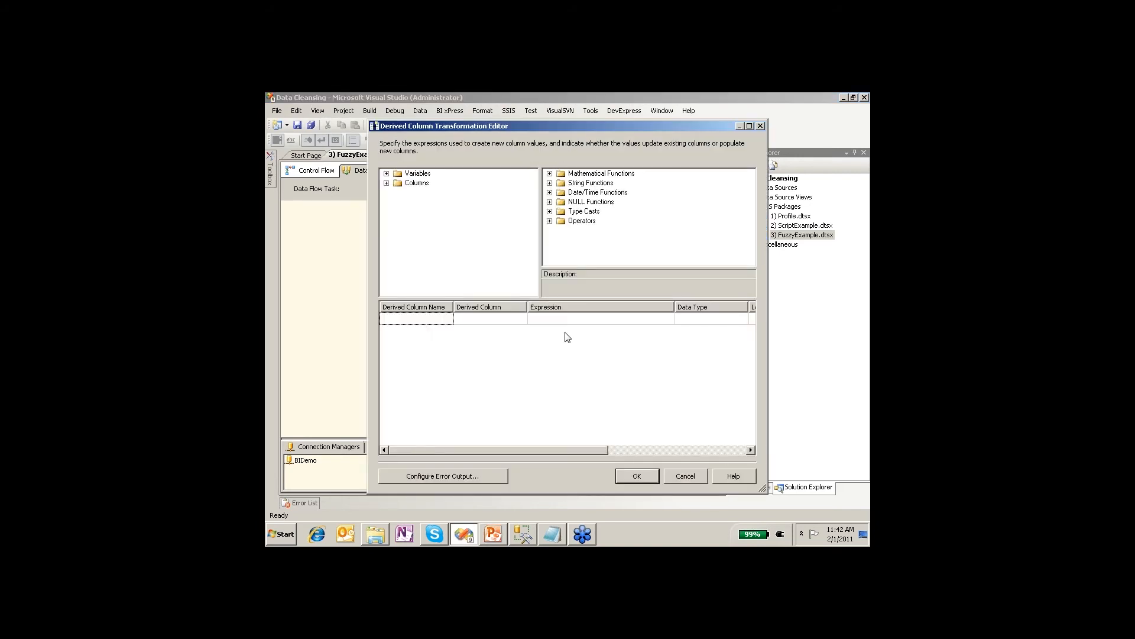
left_click(566, 319)
left_click(445, 322)
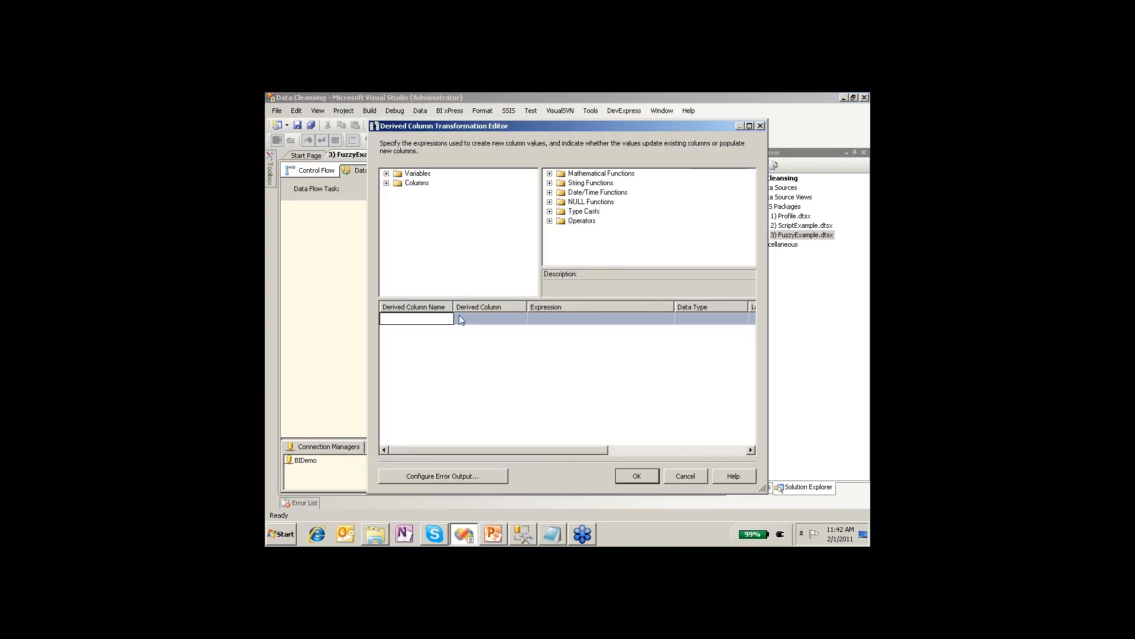
left_click(459, 317)
scroll(500, 390, "down", 5)
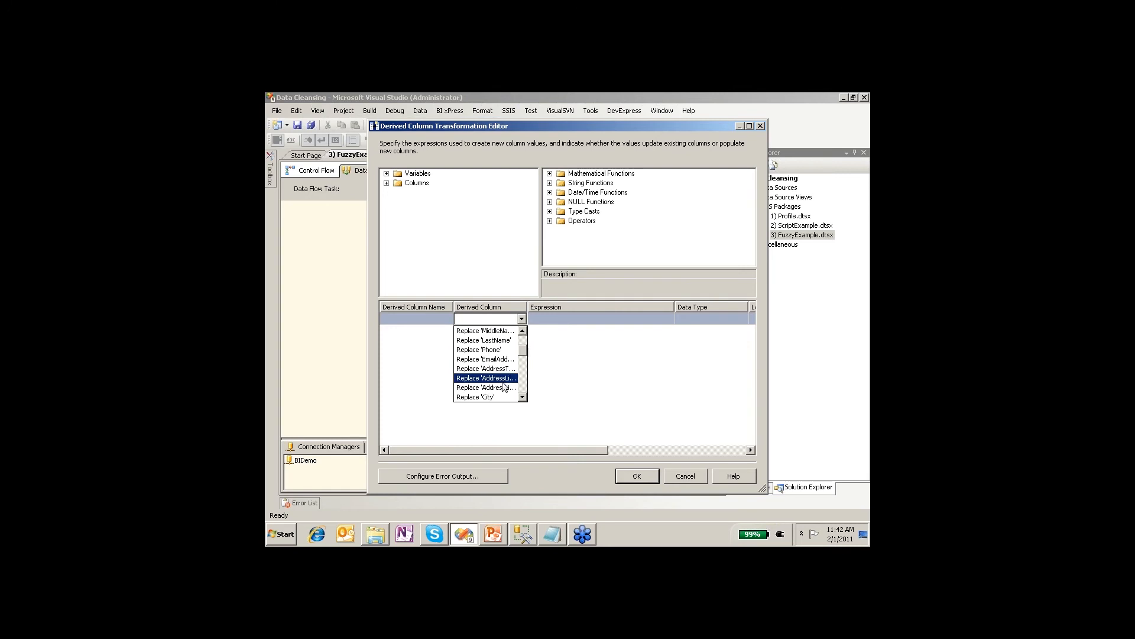
scroll(500, 394, "down", 2)
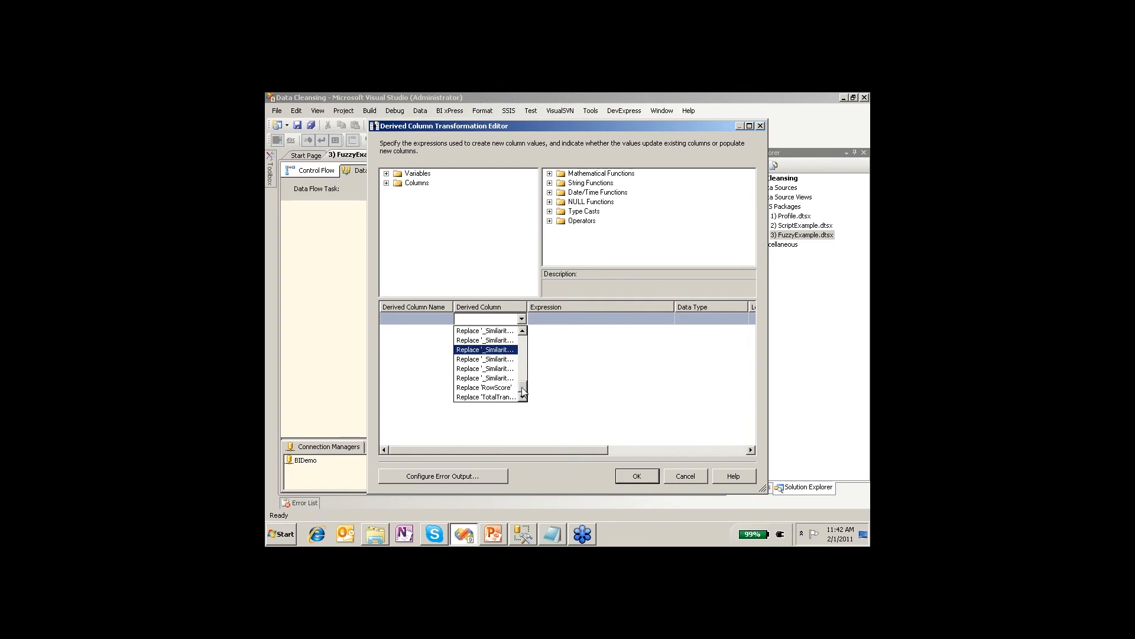
left_click(501, 396)
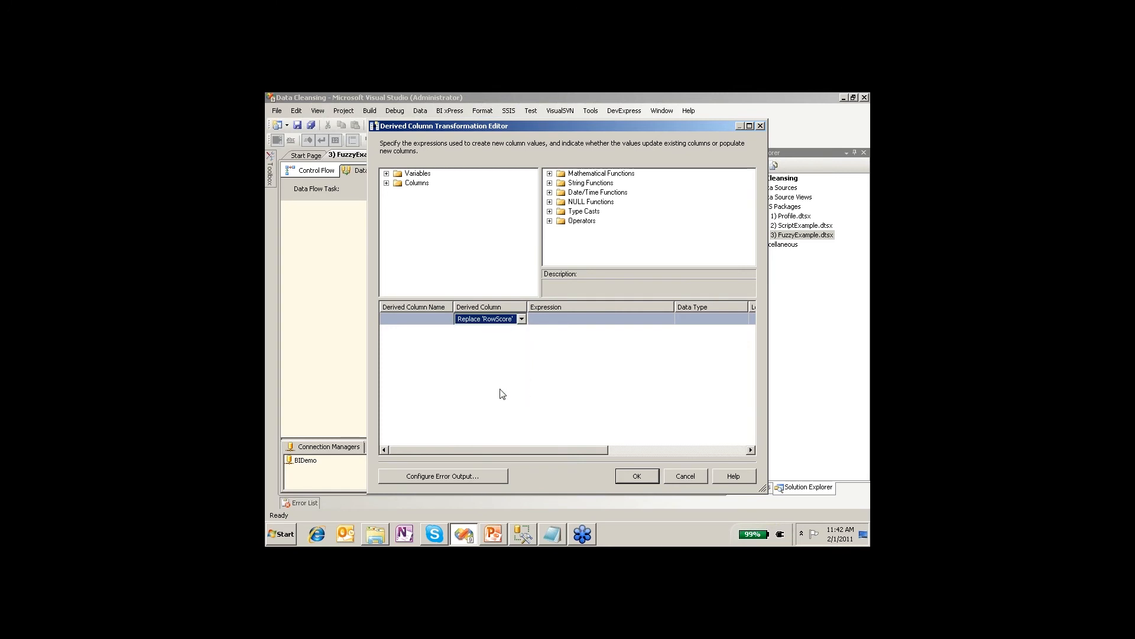
left_click(546, 320)
type("ISNULL(TotalTransactions) ? 0 : TotalTransactions")
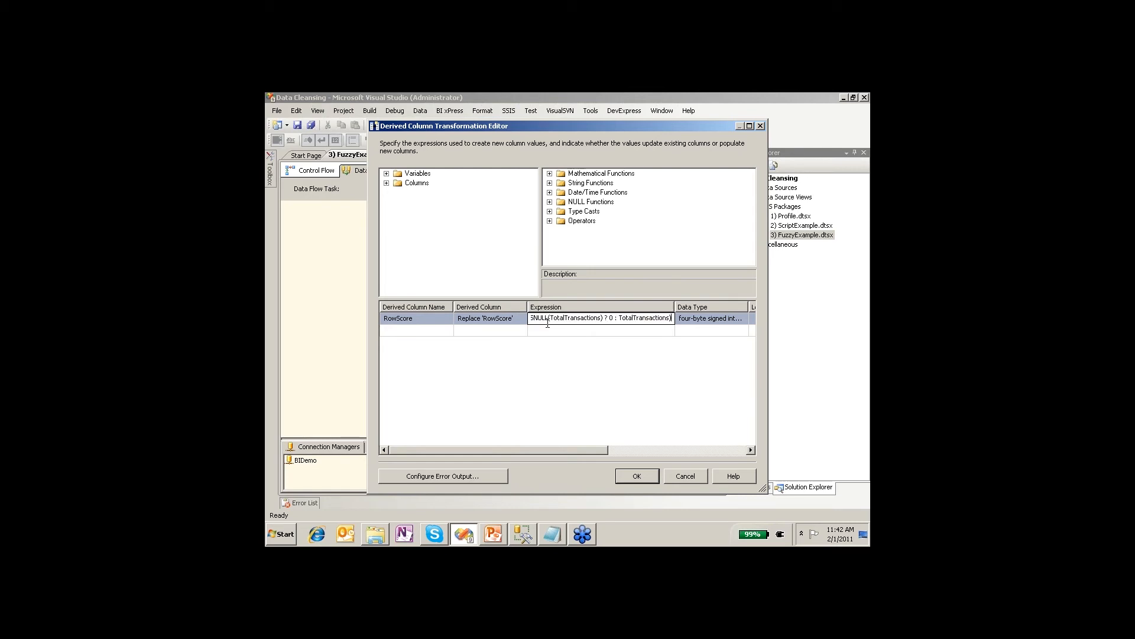
Maximize the Derived Column editor and examine the full expression that adds TotalTransactions to RowScore.
left_click_drag(548, 320, 512, 323)
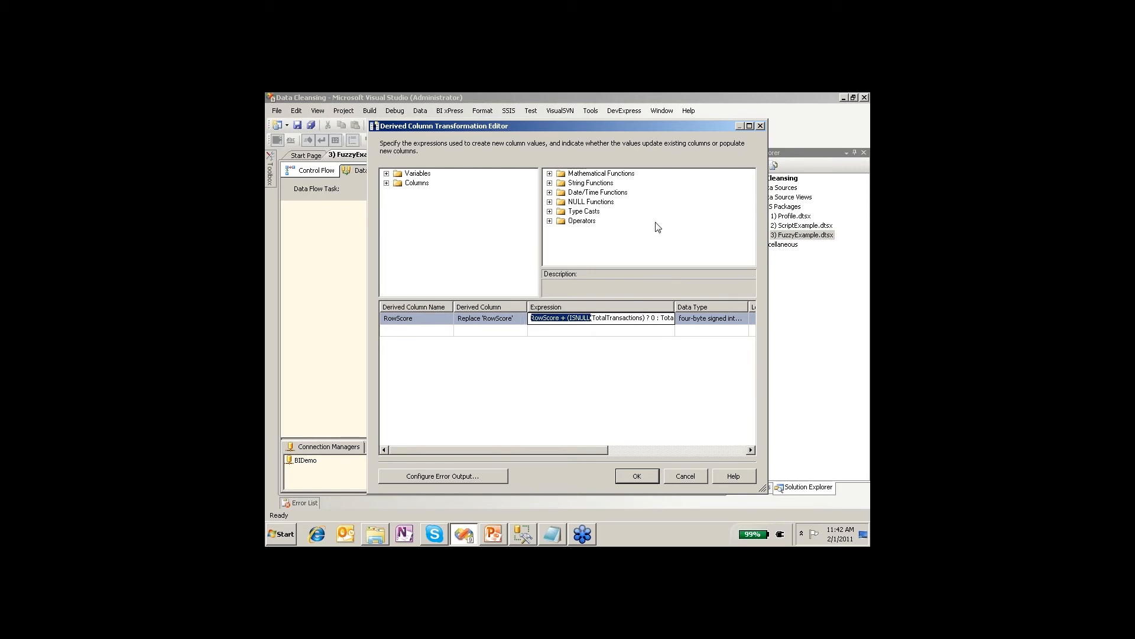
left_click(749, 125)
left_click_drag(571, 278, 656, 277)
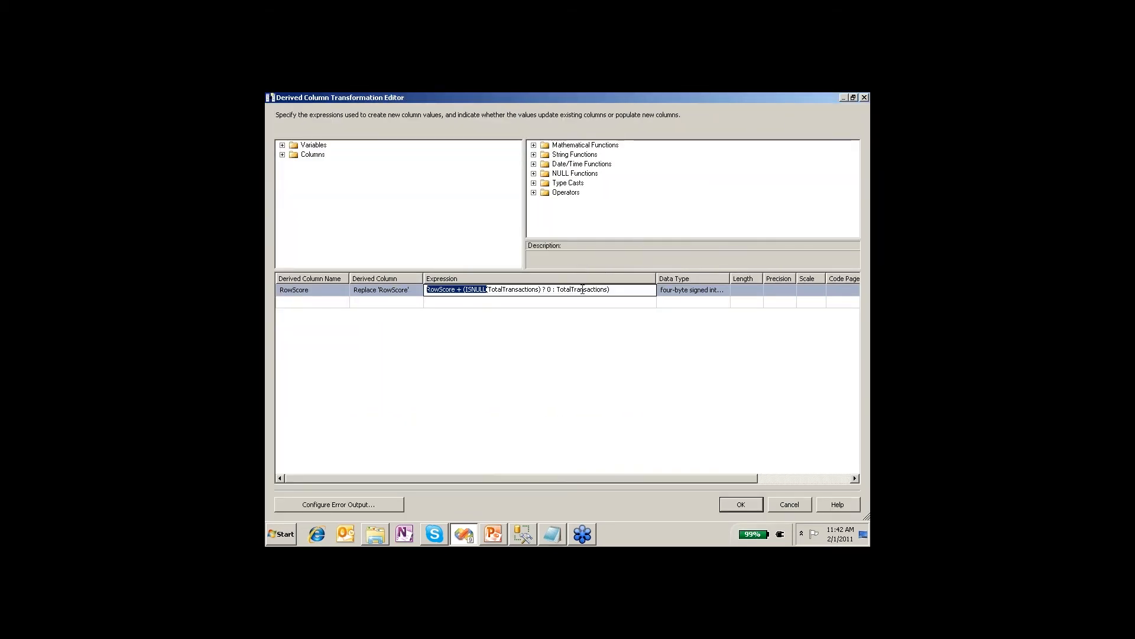
left_click(580, 292)
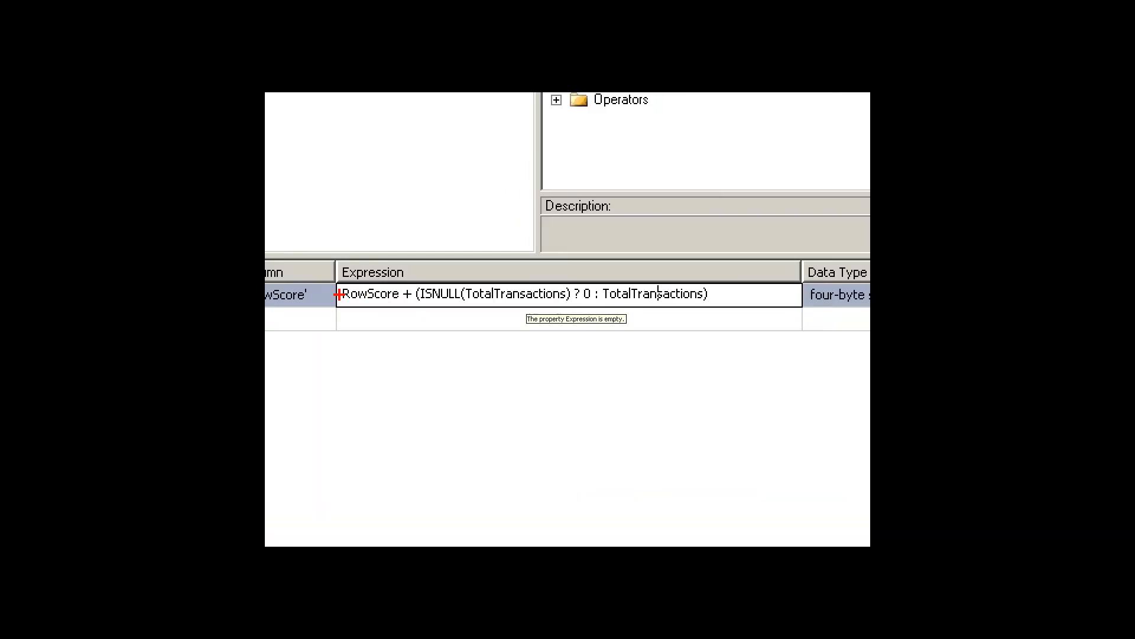
mouse_move(363, 312)
left_mouse_down()
mouse_move(434, 315)
mouse_move(402, 308)
left_mouse_up()
left_click_drag(562, 310, 472, 310)
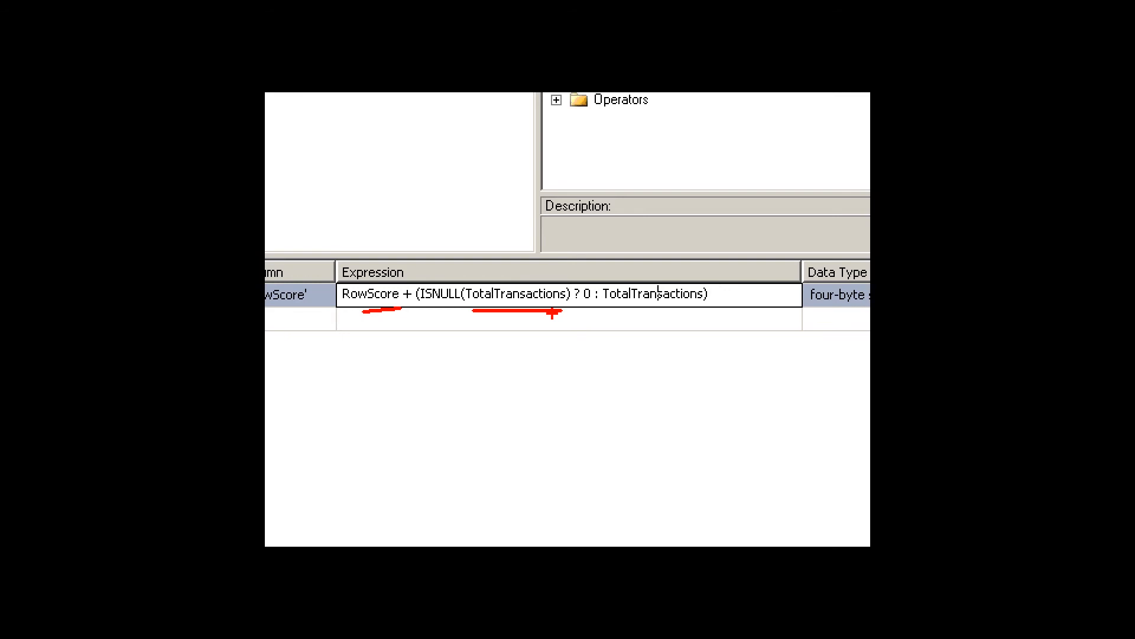
key("Escape")
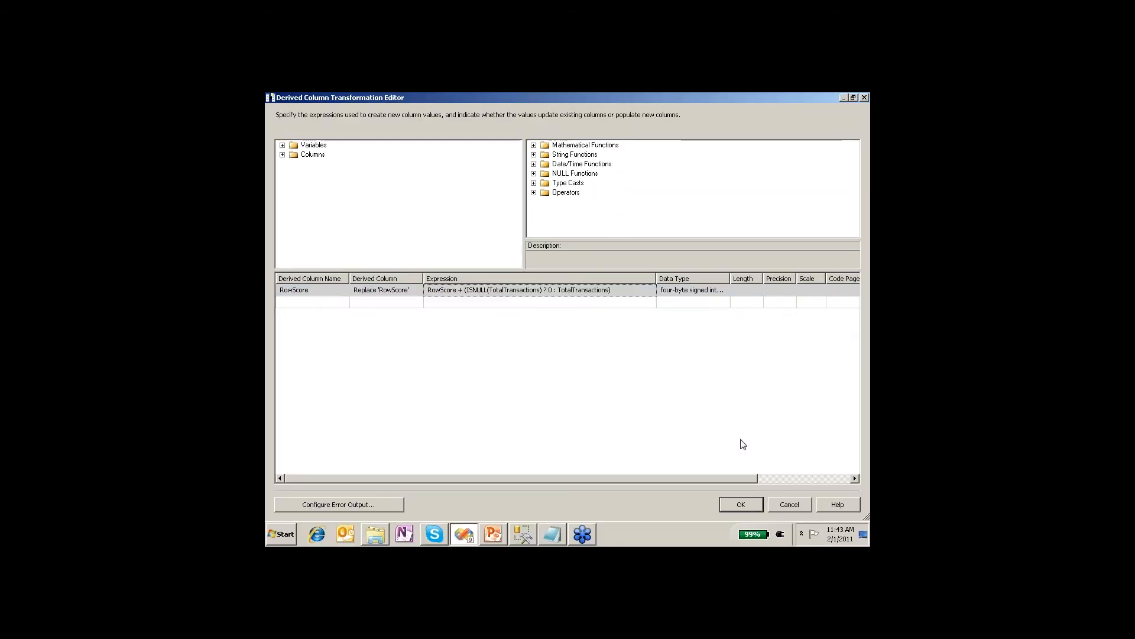
Accept the expression settings of the second Derived Column transformation beside the Lookup.
left_click(742, 504)
left_click(555, 363)
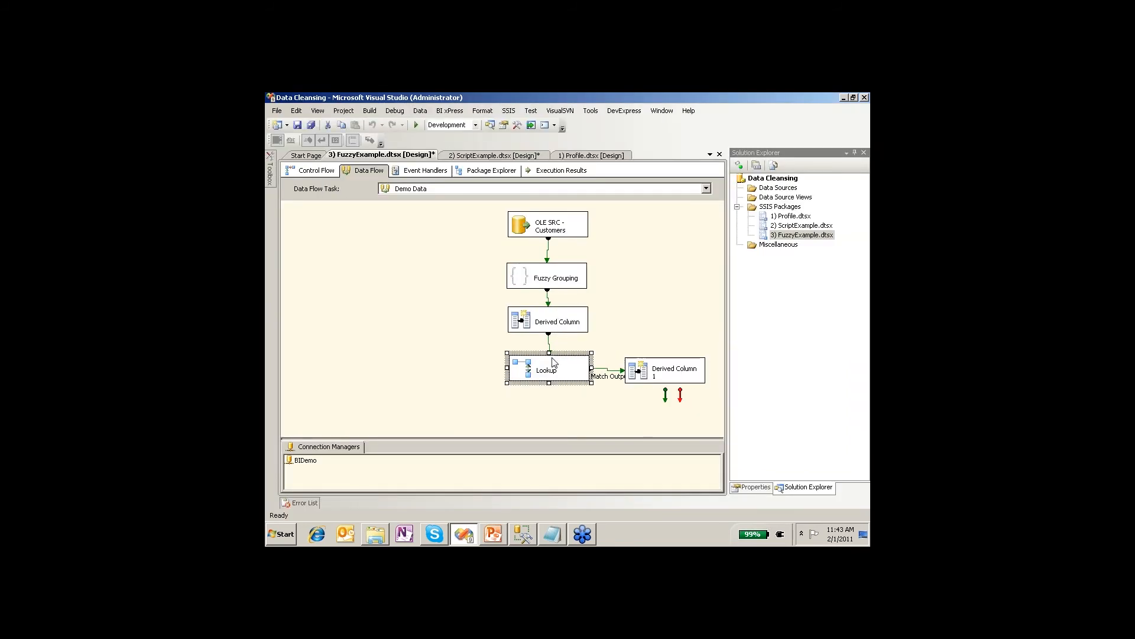
left_click(658, 368, "ctrl")
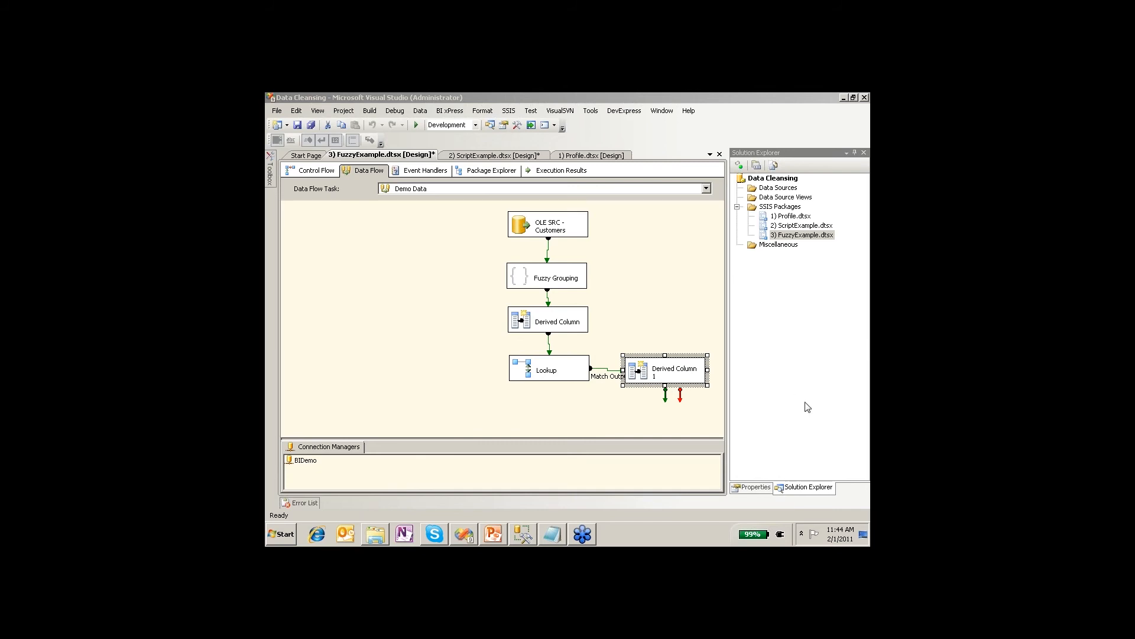
Review the Fuzzy Grouping's advanced settings and the second Derived Column's RowScore expression, closing both editors without saving changes.
left_click(525, 281)
double_click(525, 281)
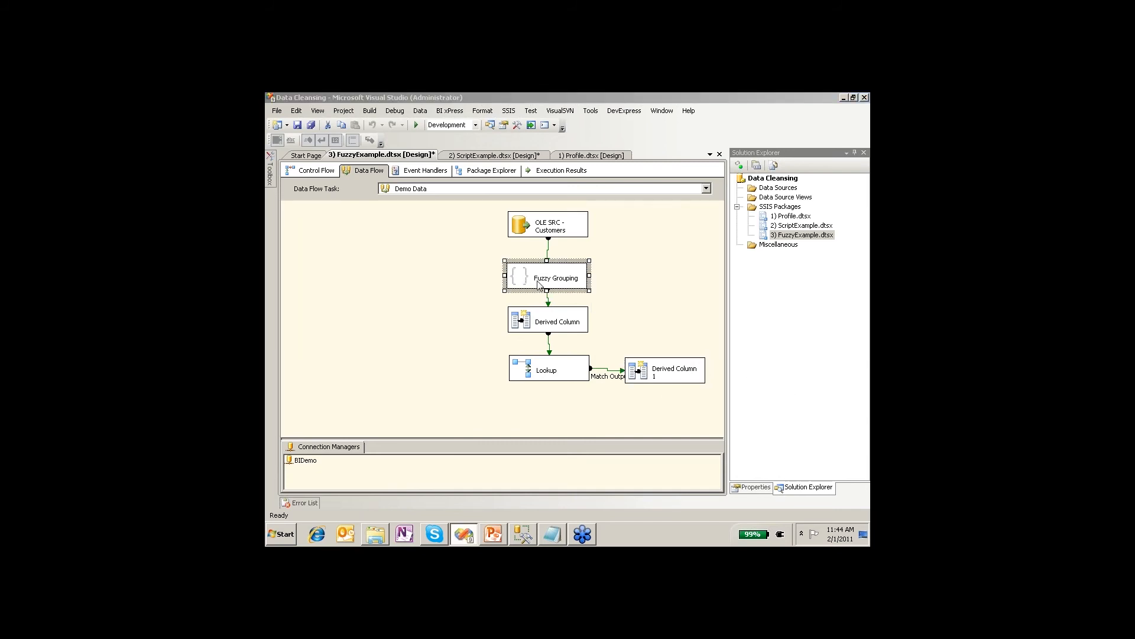
left_click(506, 169)
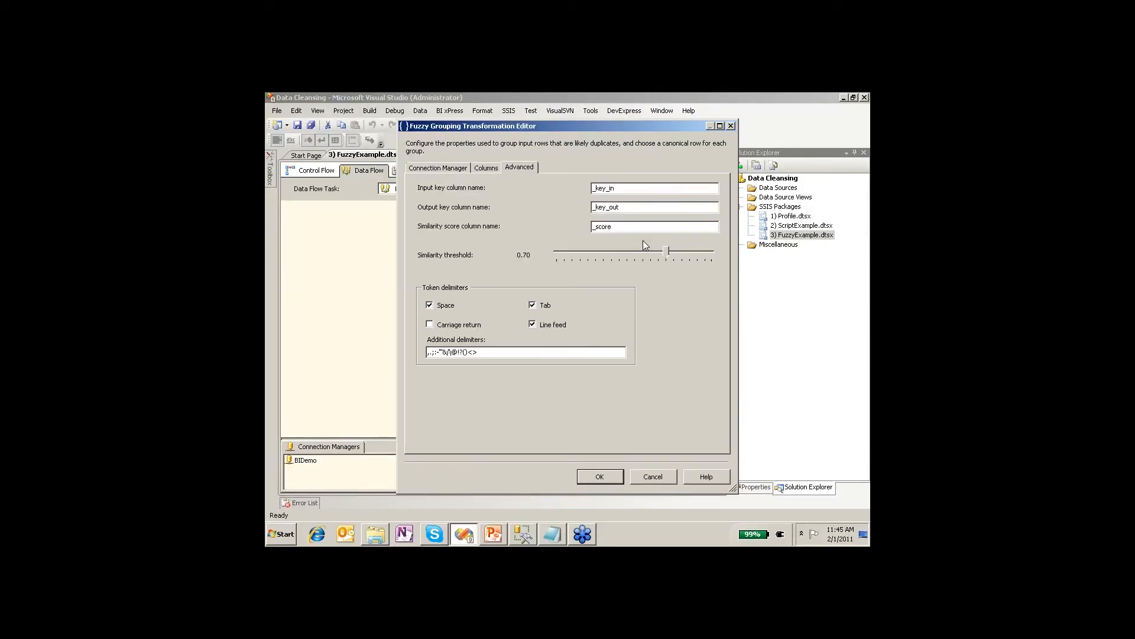
left_click(646, 478)
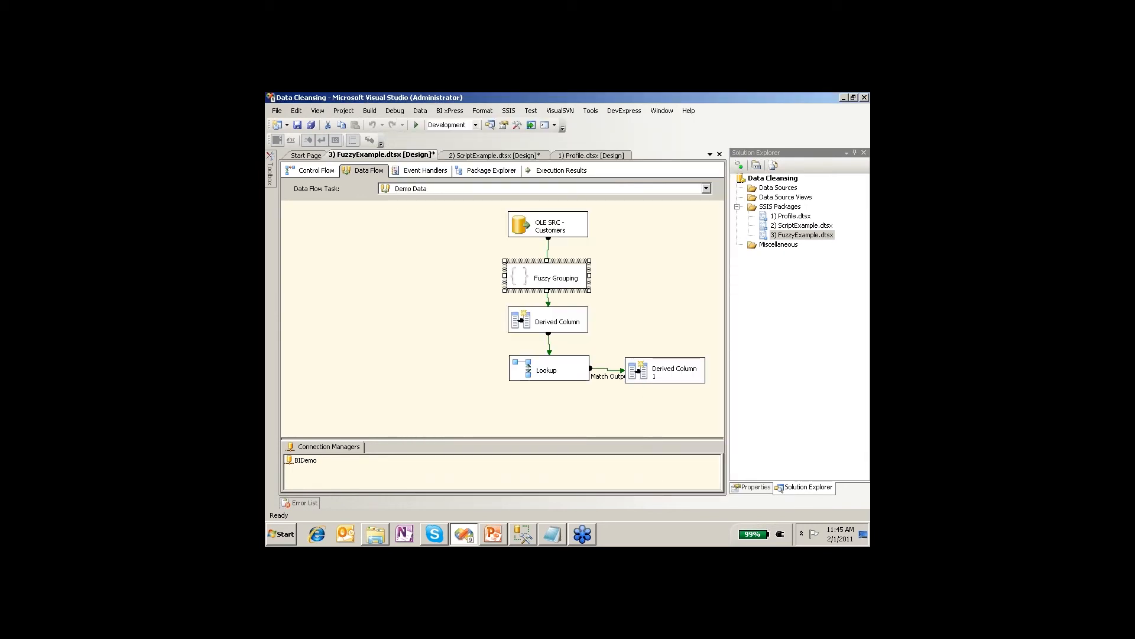
left_click(464, 320)
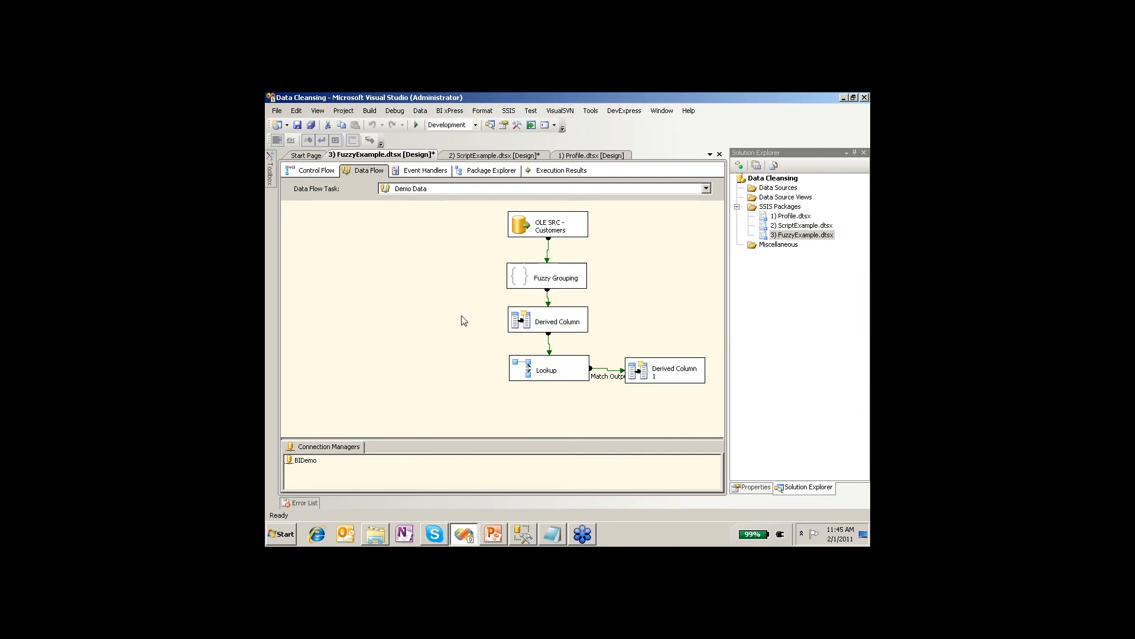
double_click(638, 360)
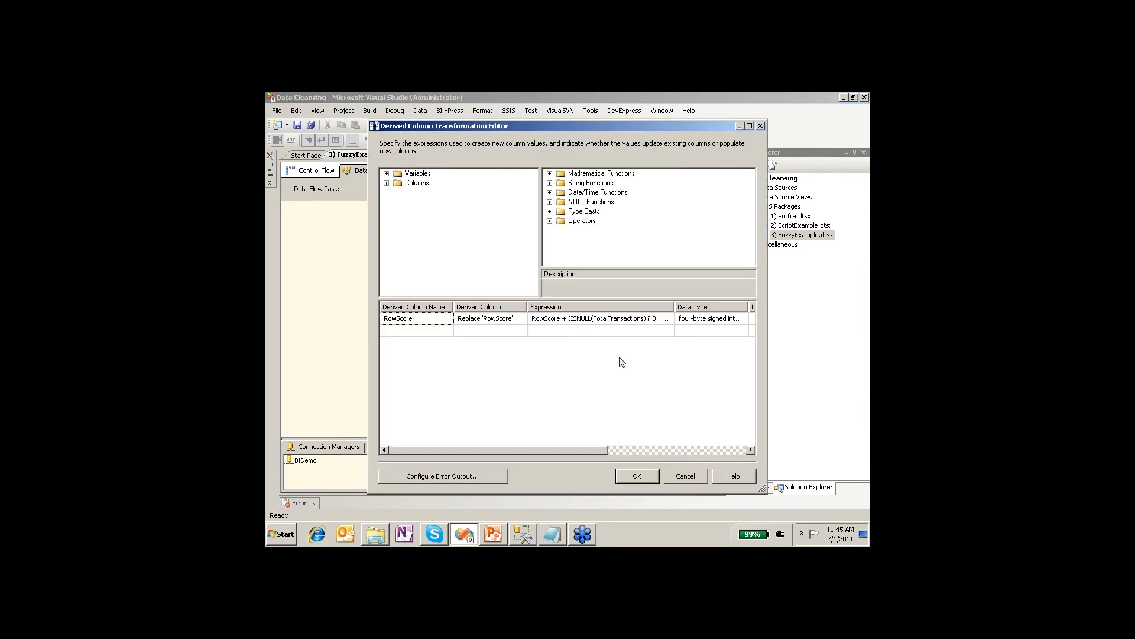
left_click(680, 475)
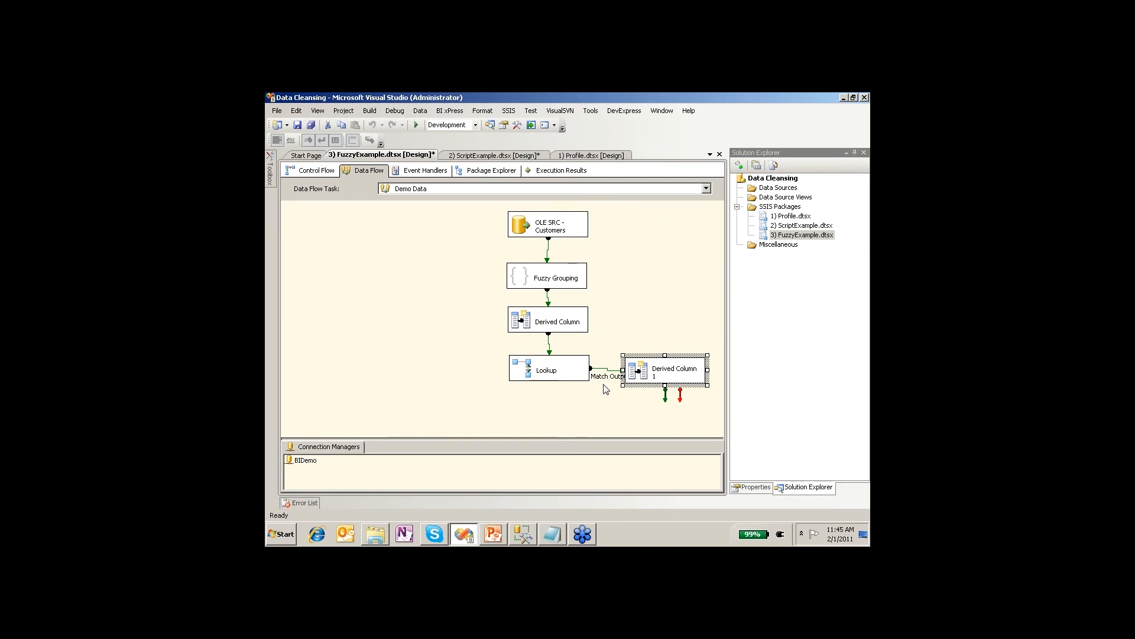
Add a TF Terminator Destination below the Lookup and connect the second Derived Column's output to it.
mouse_move(276, 185)
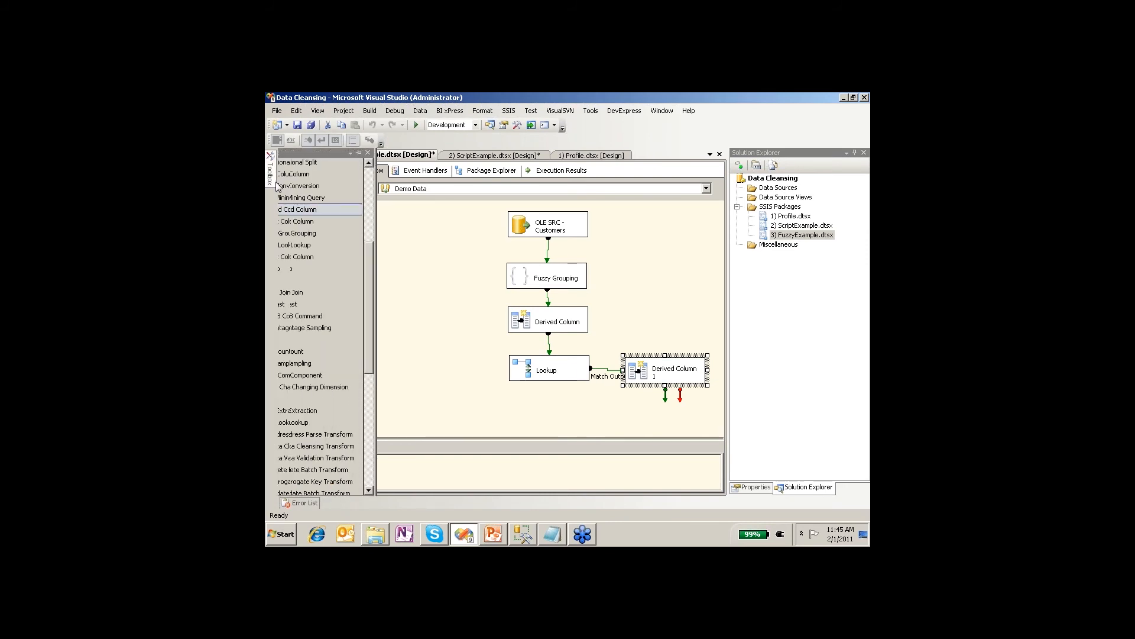
scroll(393, 382, "down", 8)
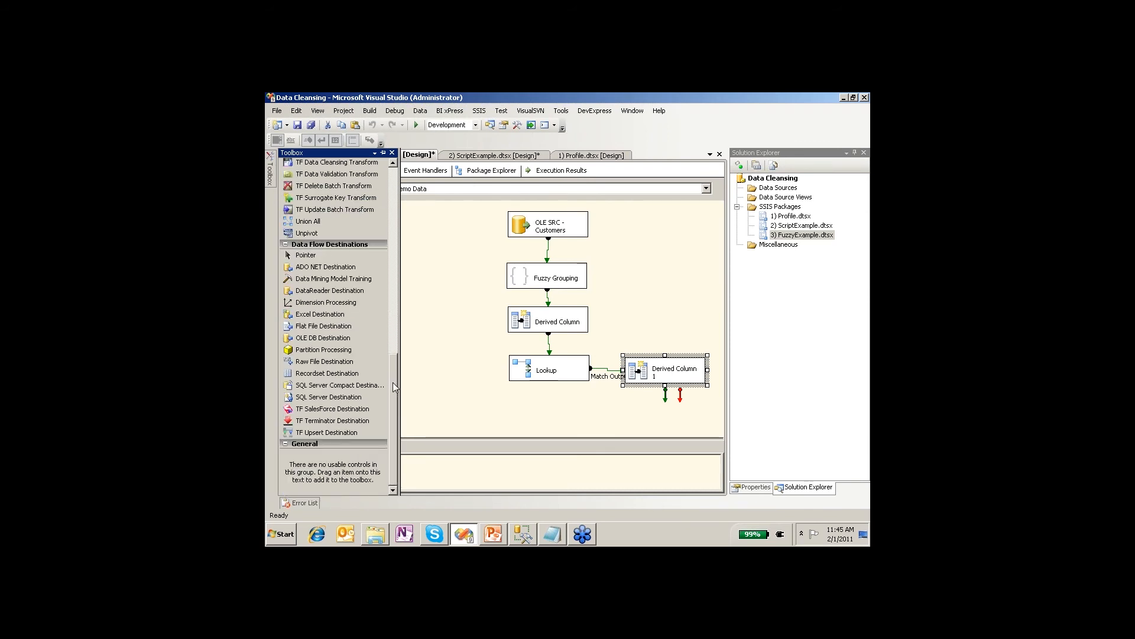
left_click_drag(392, 382, 397, 346)
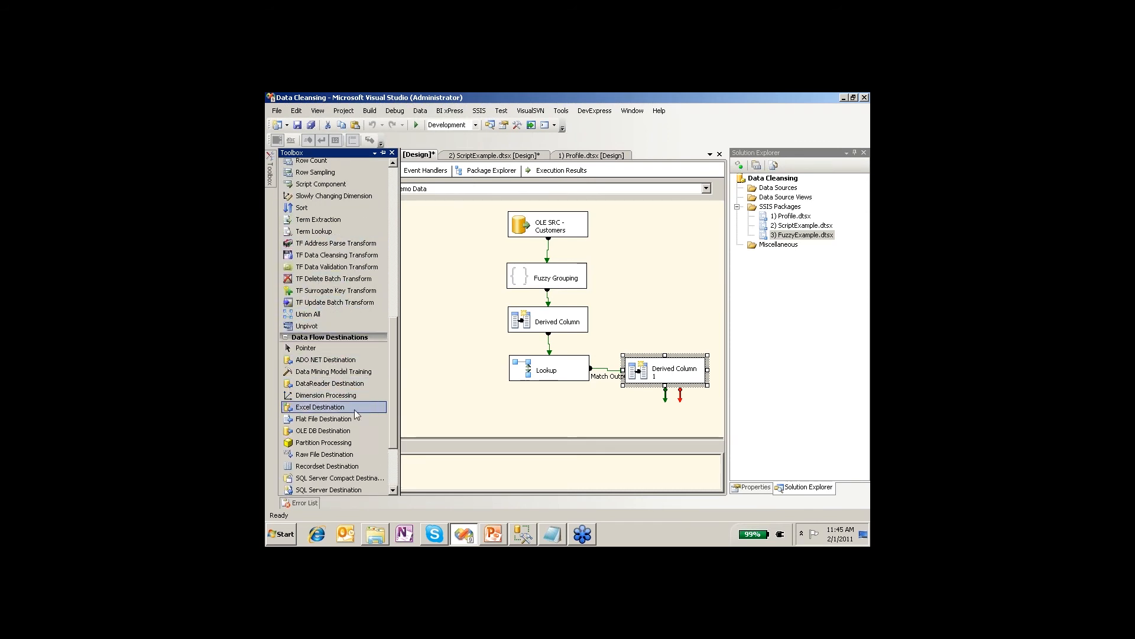
scroll(357, 420, "down", 3)
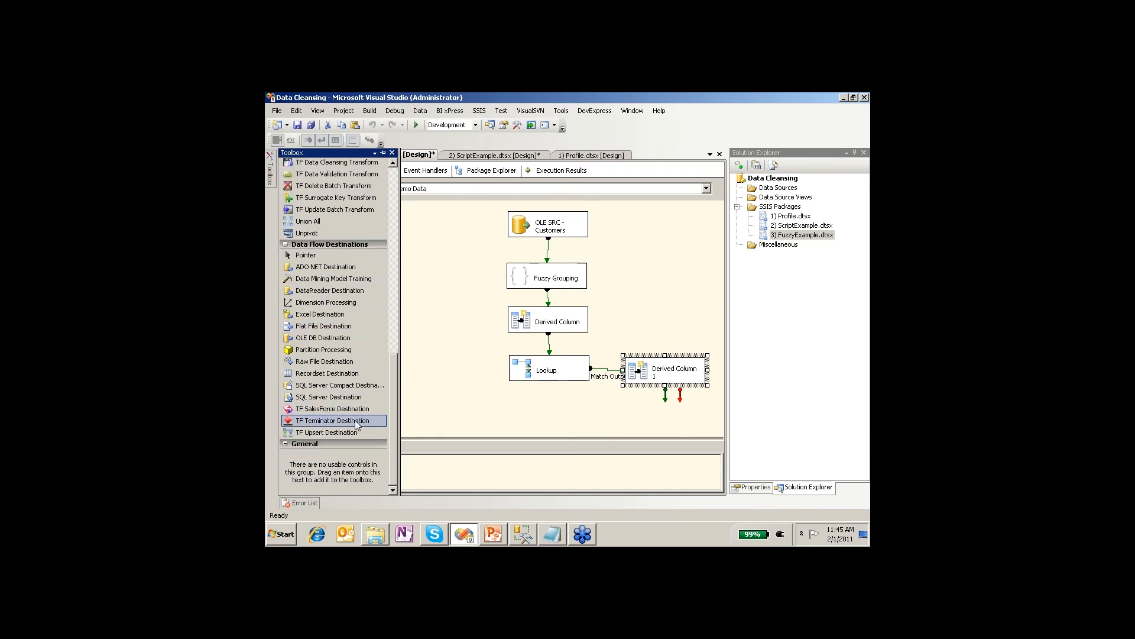
left_click_drag(357, 425, 526, 431)
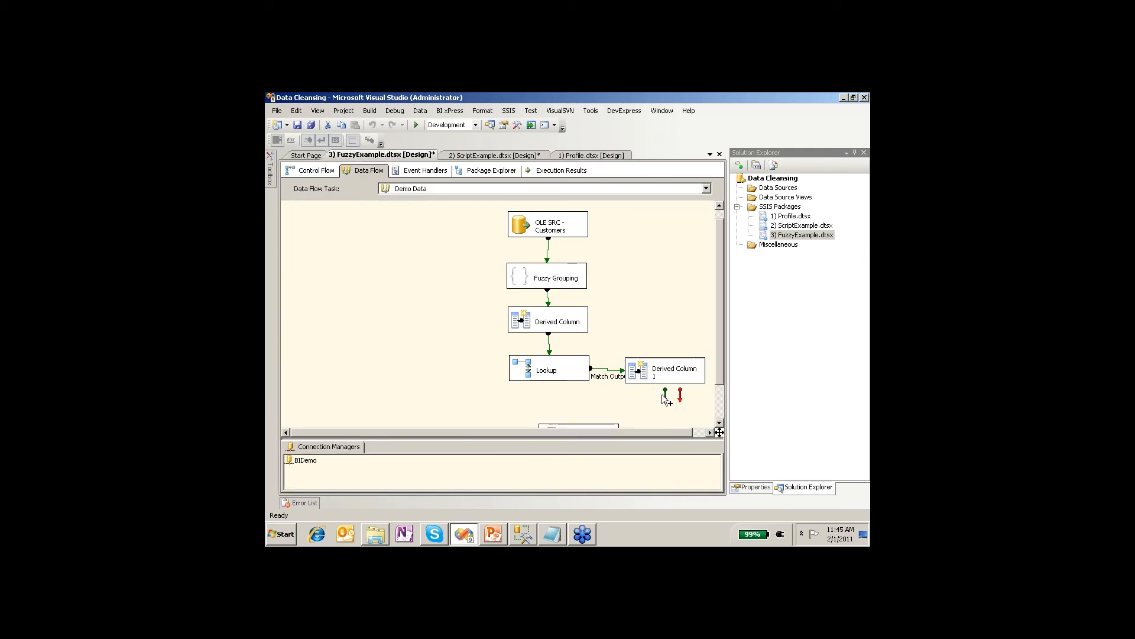
left_click_drag(665, 394, 589, 382)
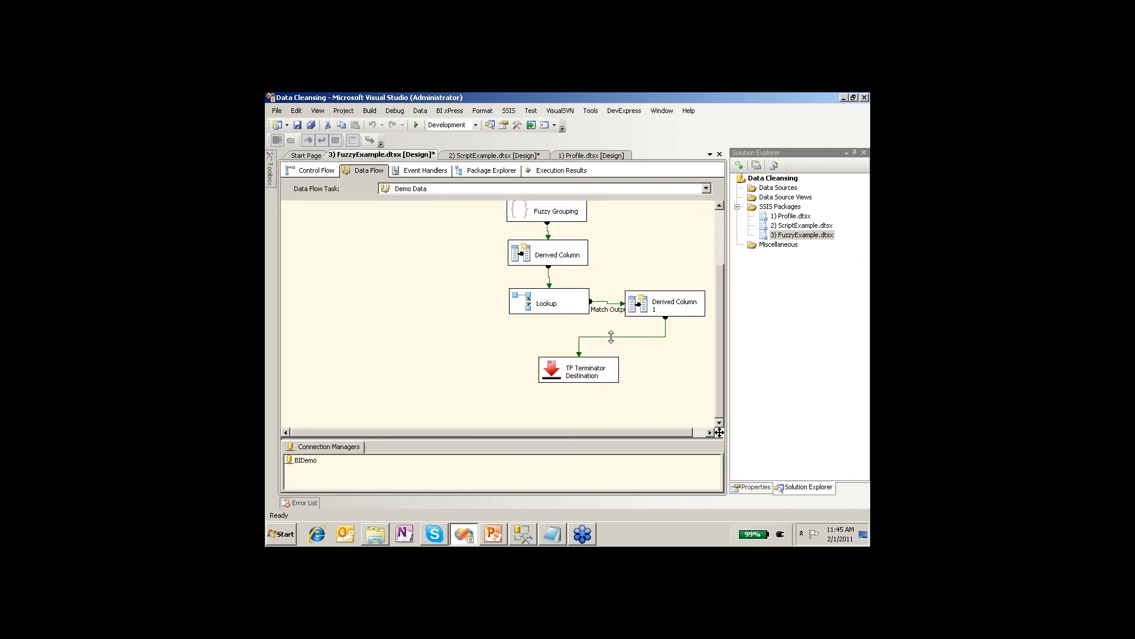
Add a Grid data viewer to the path between the second Derived Column and the TF Terminator Destination.
right_click(611, 336)
left_click(563, 371)
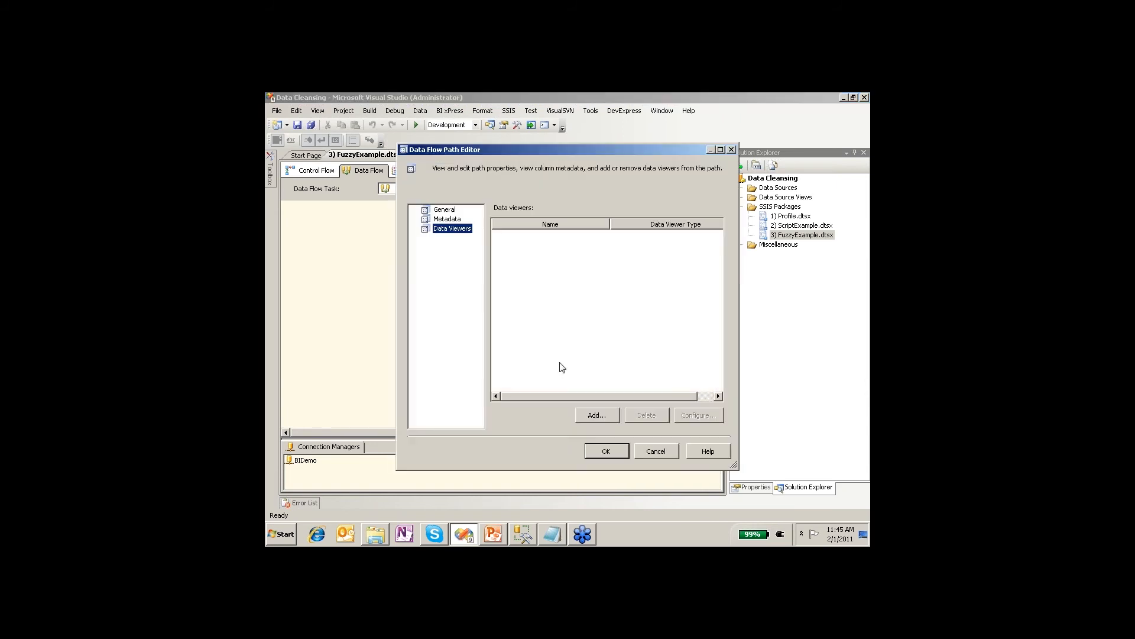
left_click(596, 414)
left_click(565, 410)
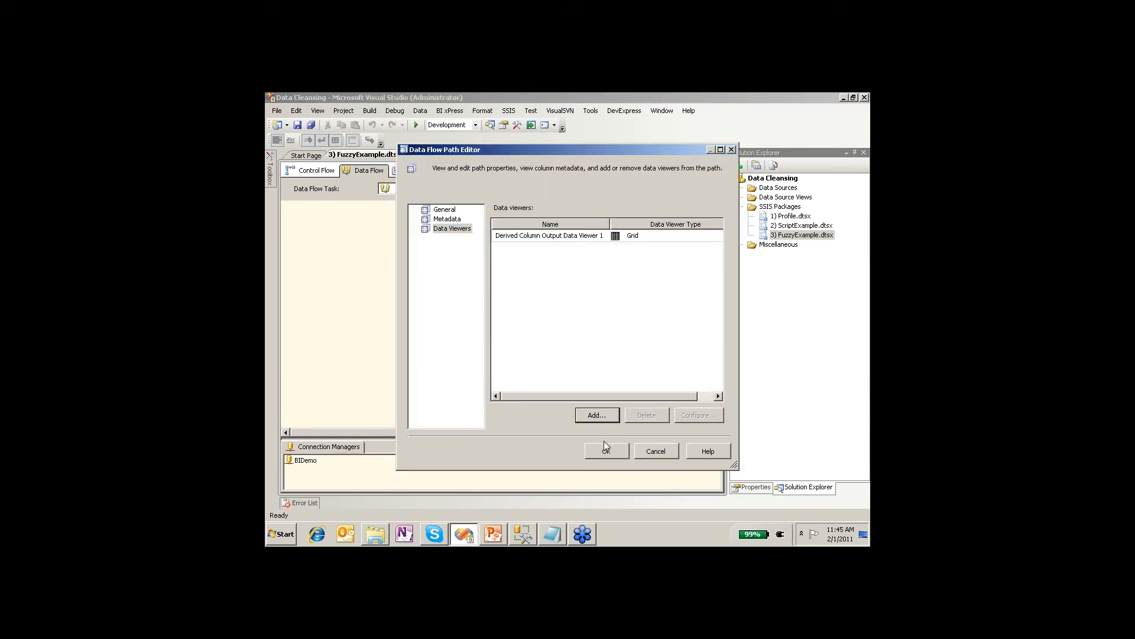
left_click(604, 445)
Execute the data flow task and compare RowScore and TotalTransactions for the first two likely duplicate rows in the data viewer.
right_click(497, 353)
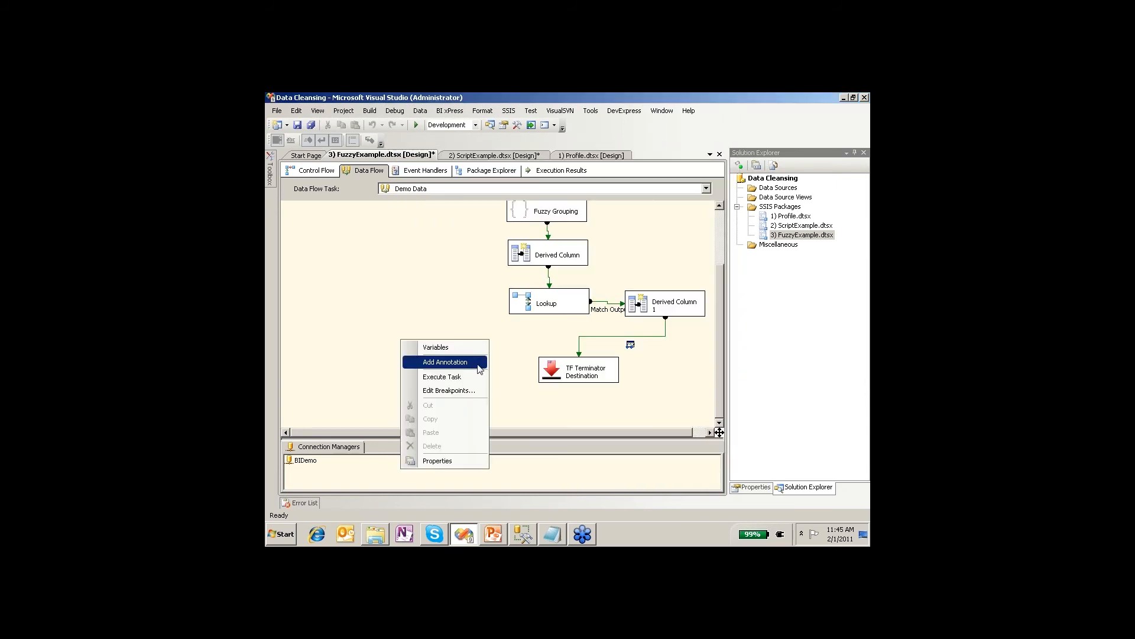
left_click(474, 376)
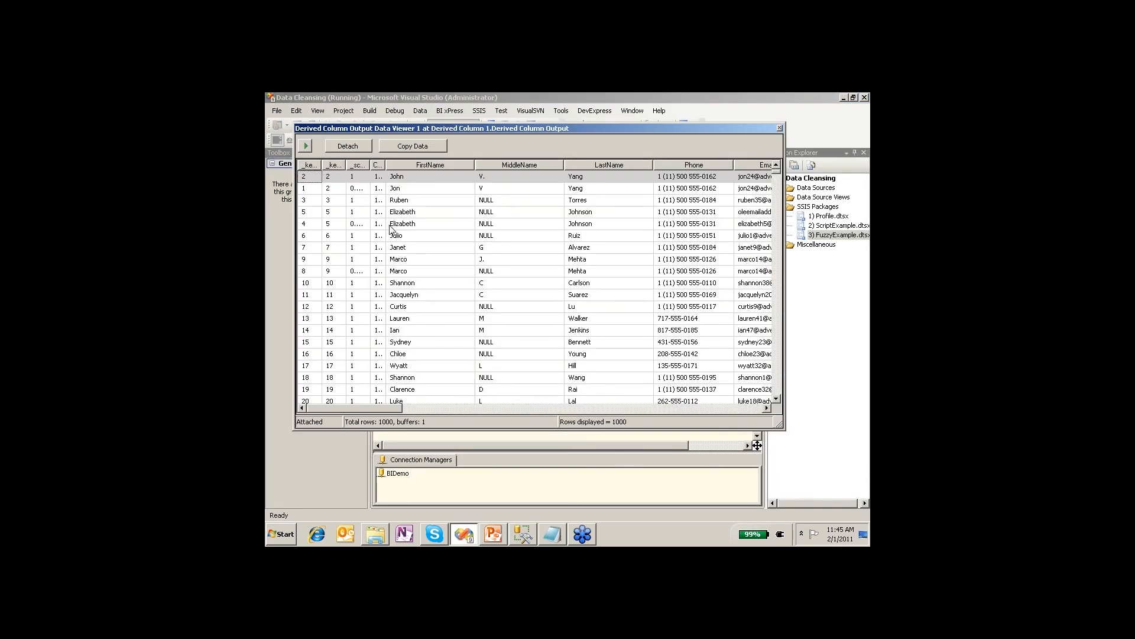
left_click(394, 188, "shift")
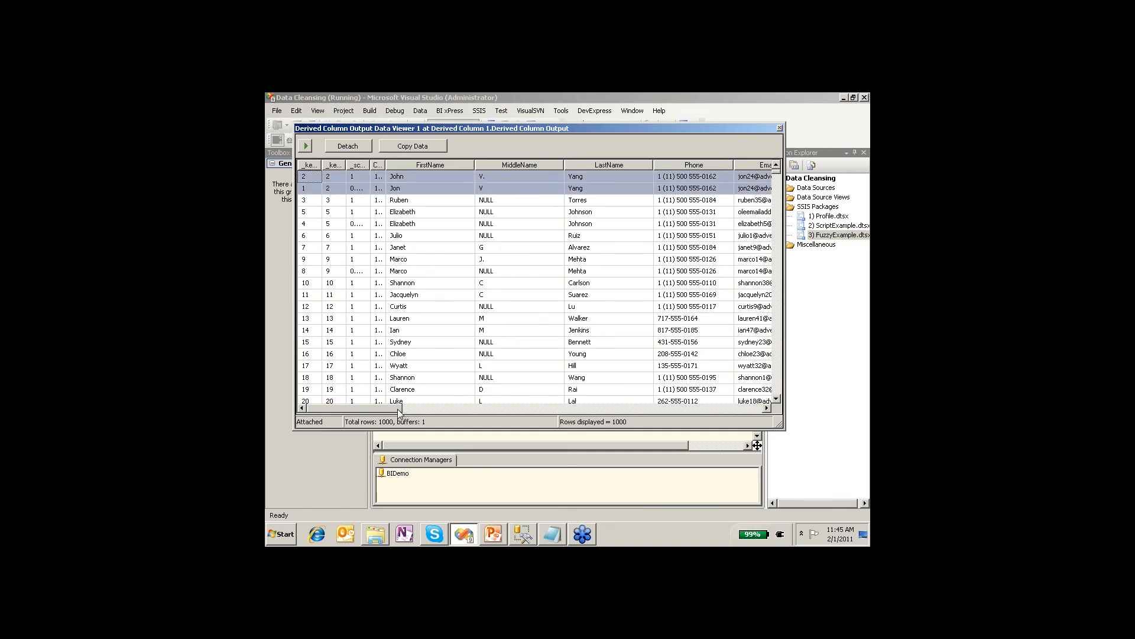
left_click_drag(398, 410, 706, 409)
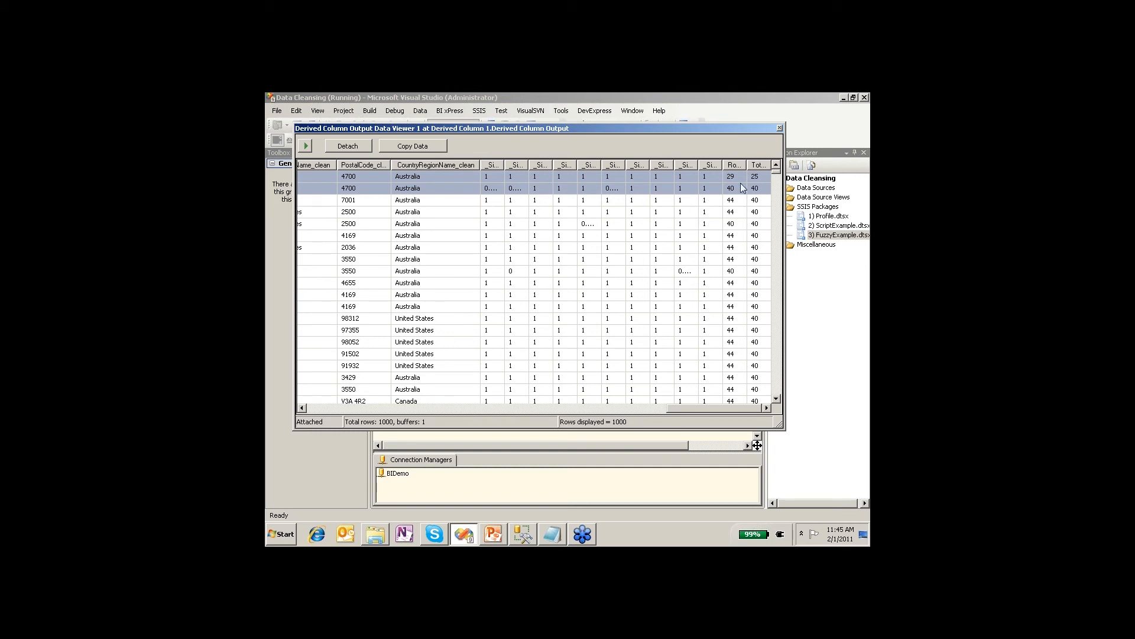
left_click_drag(747, 166, 841, 188)
left_click(787, 189)
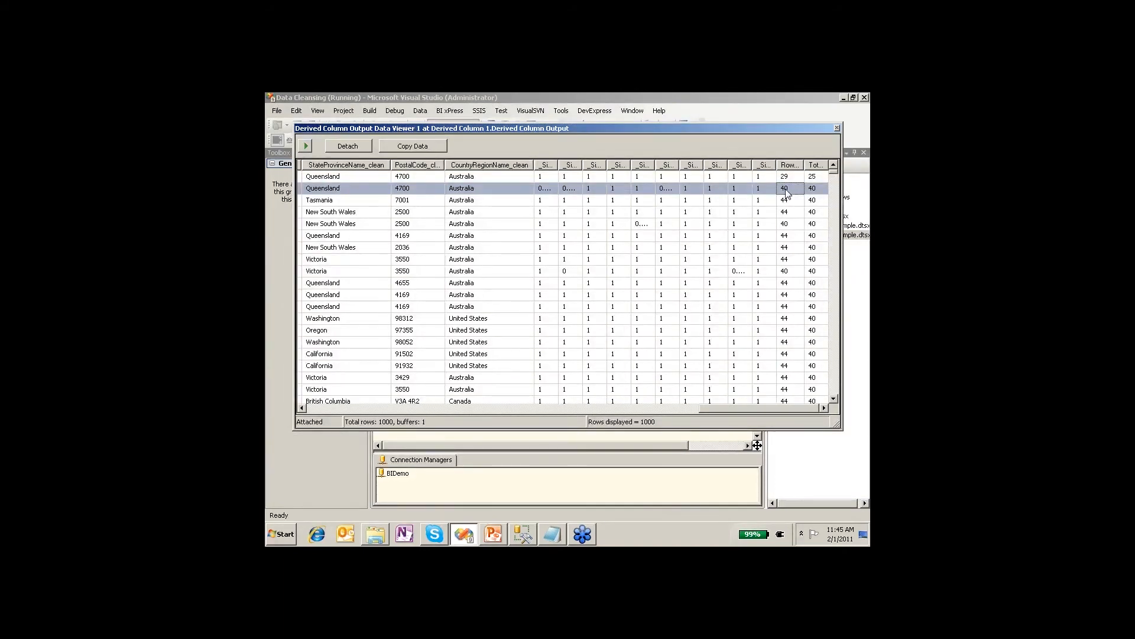
left_click(762, 177, "shift")
left_click(790, 181)
left_click(794, 188, "shift")
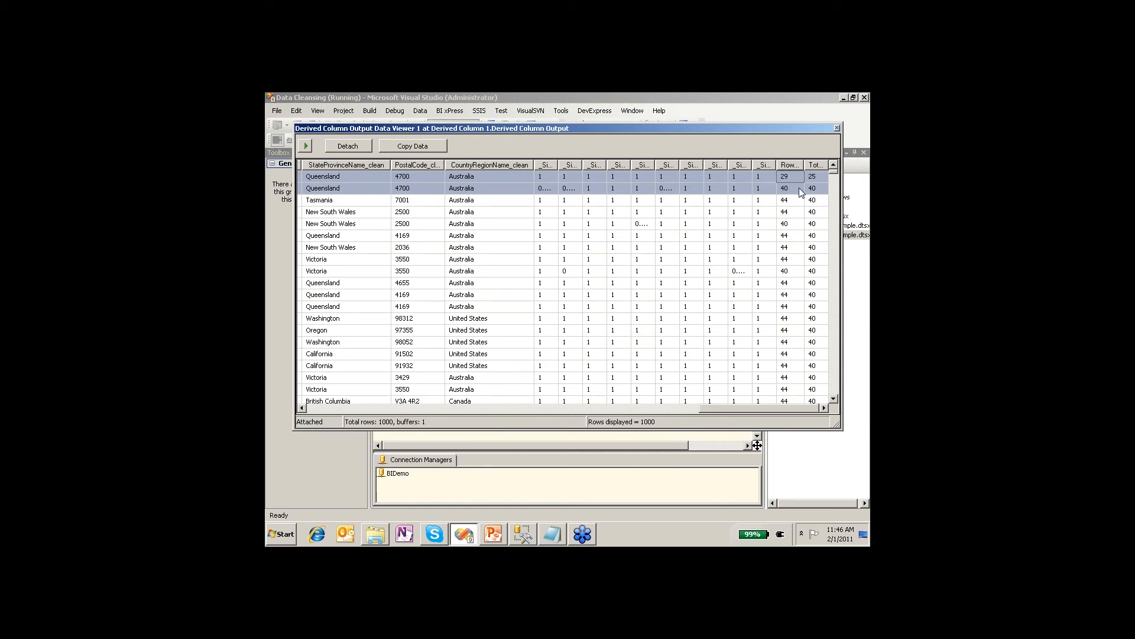
left_click(799, 187)
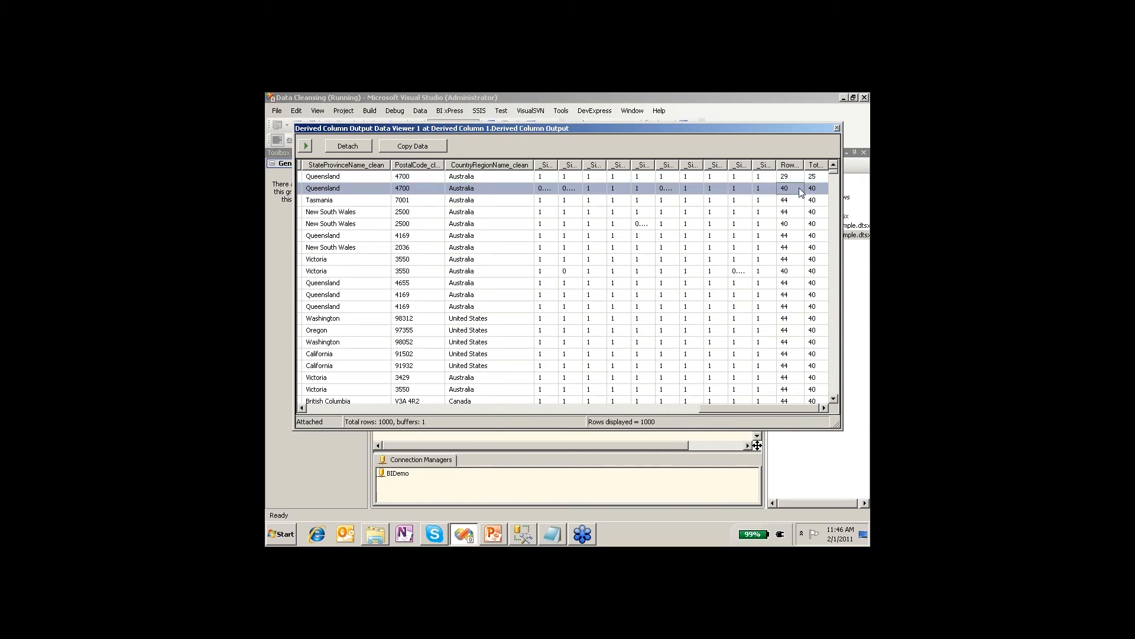
left_click(838, 129)
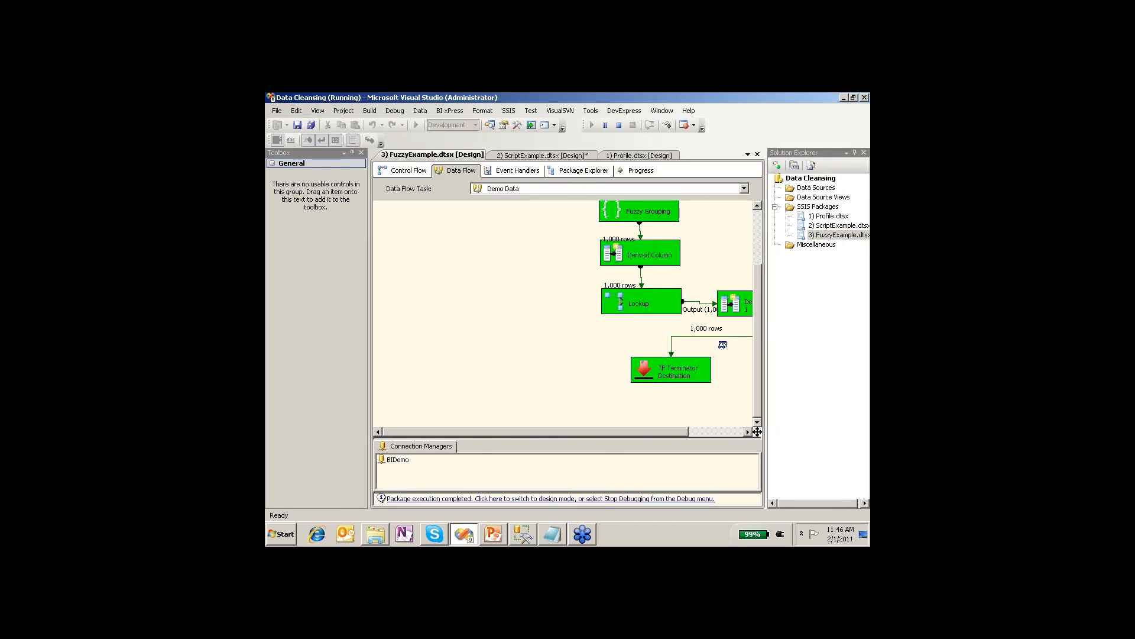
Stop debugging the package and delete the TF Terminator Destination from the data flow.
left_click(618, 126)
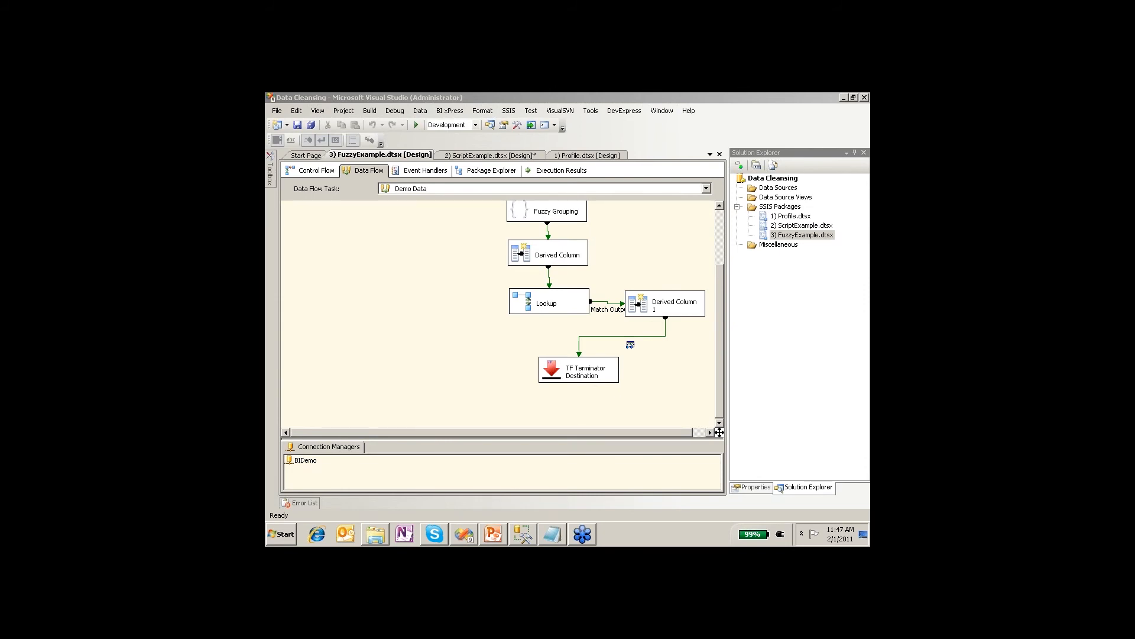
left_click(565, 368)
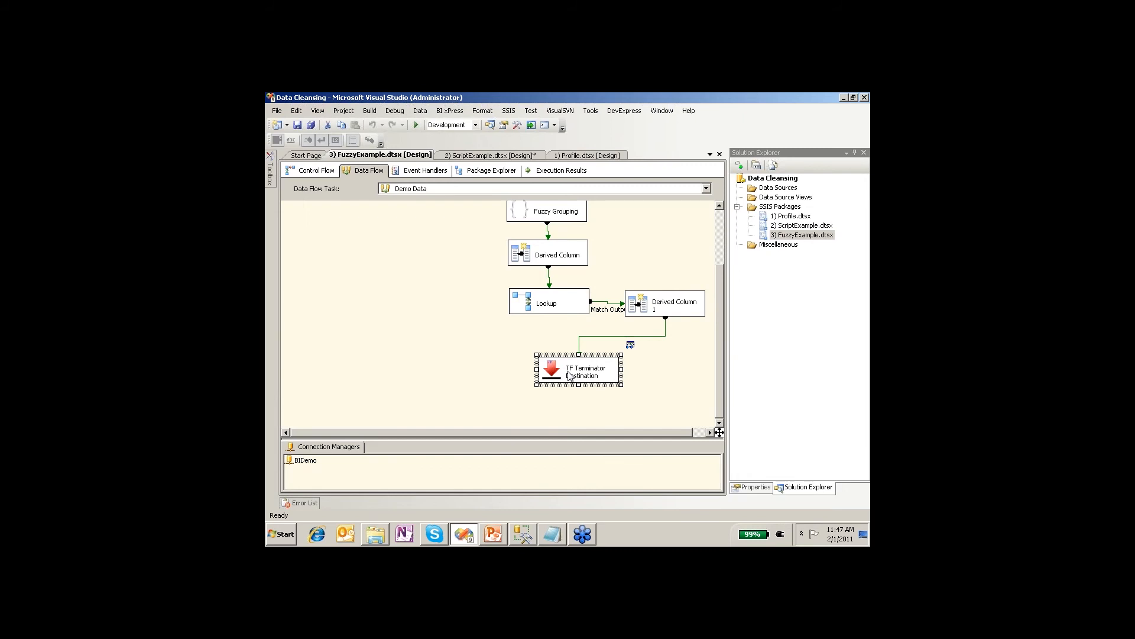
key("Delete")
key("Return")
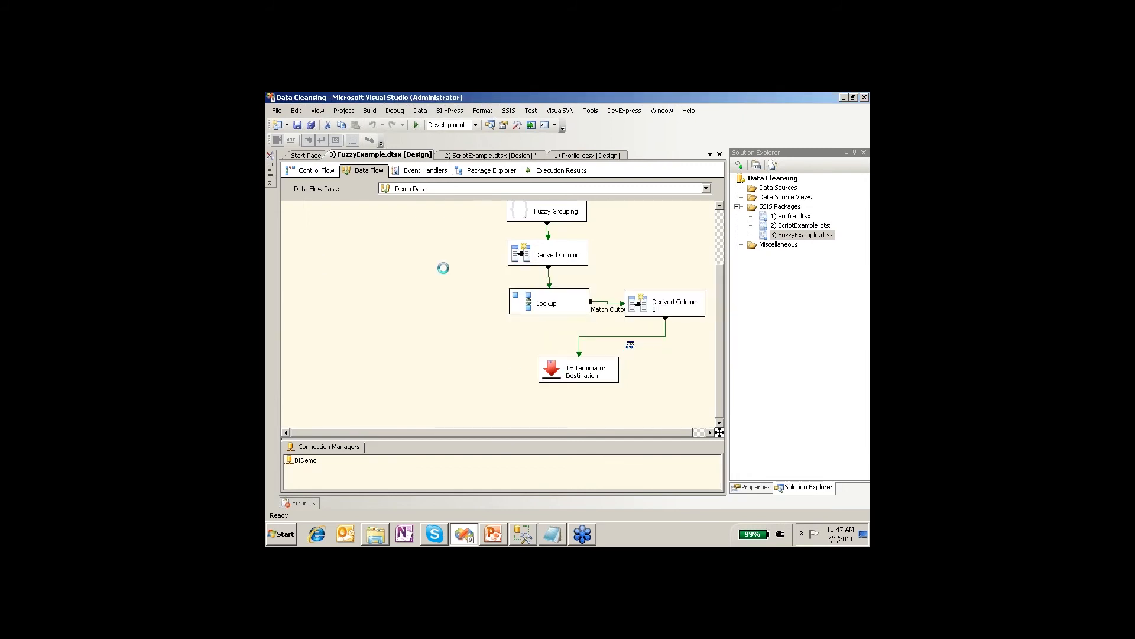
Add a Sort transformation below the second Derived Column and connect the Derived Column's output to it.
mouse_move(270, 169)
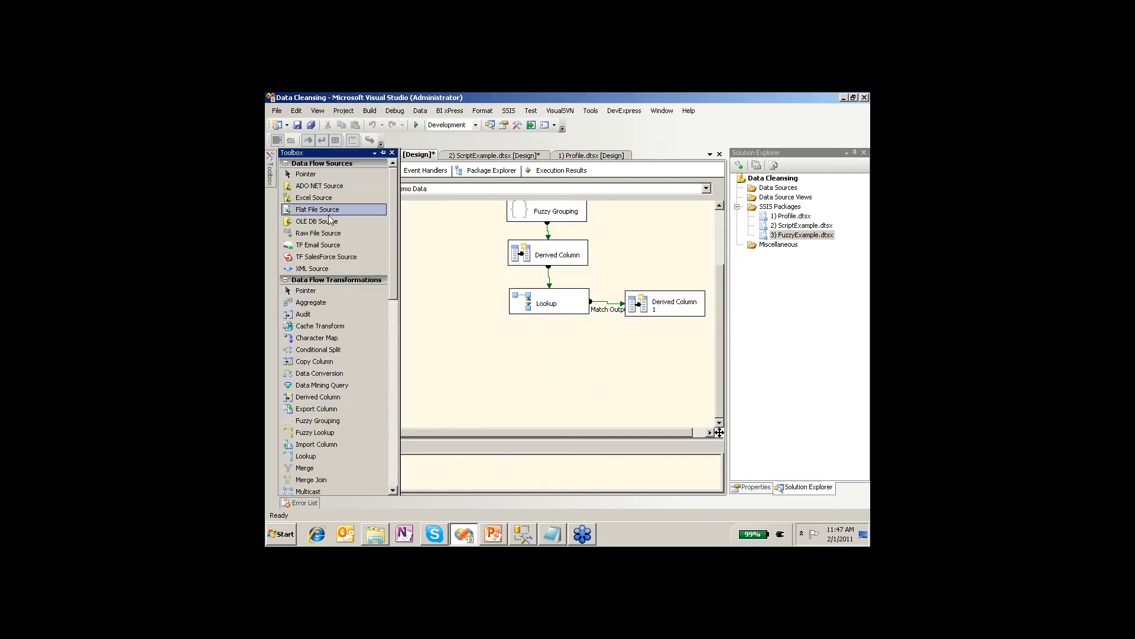
left_click(395, 312)
left_click_drag(396, 312, 584, 362)
left_click(661, 313)
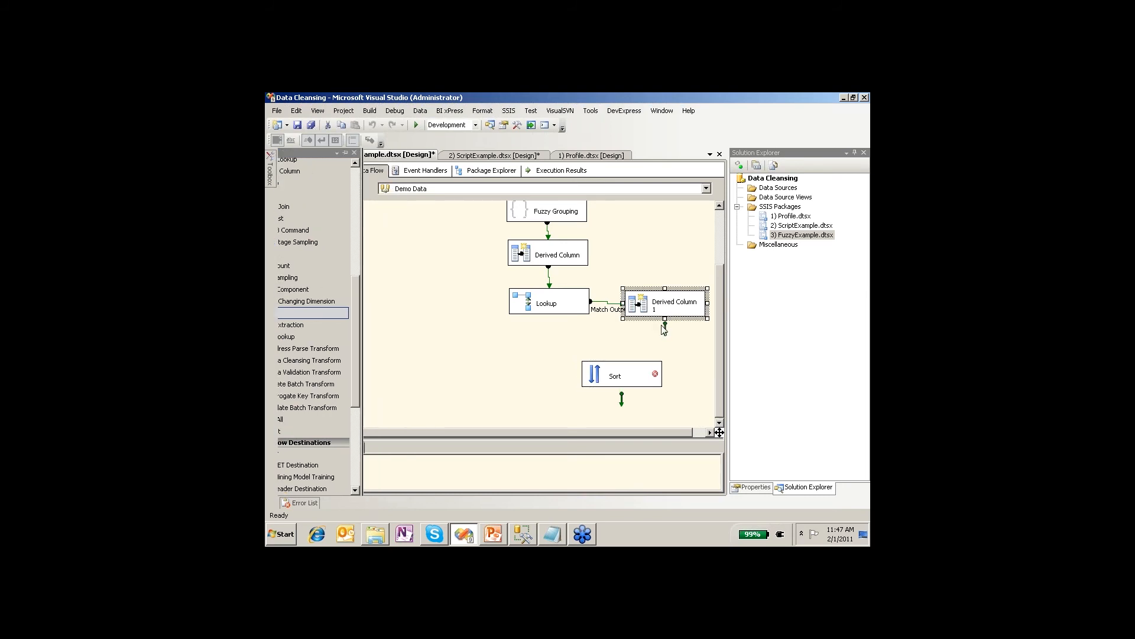
left_click_drag(666, 329, 626, 376)
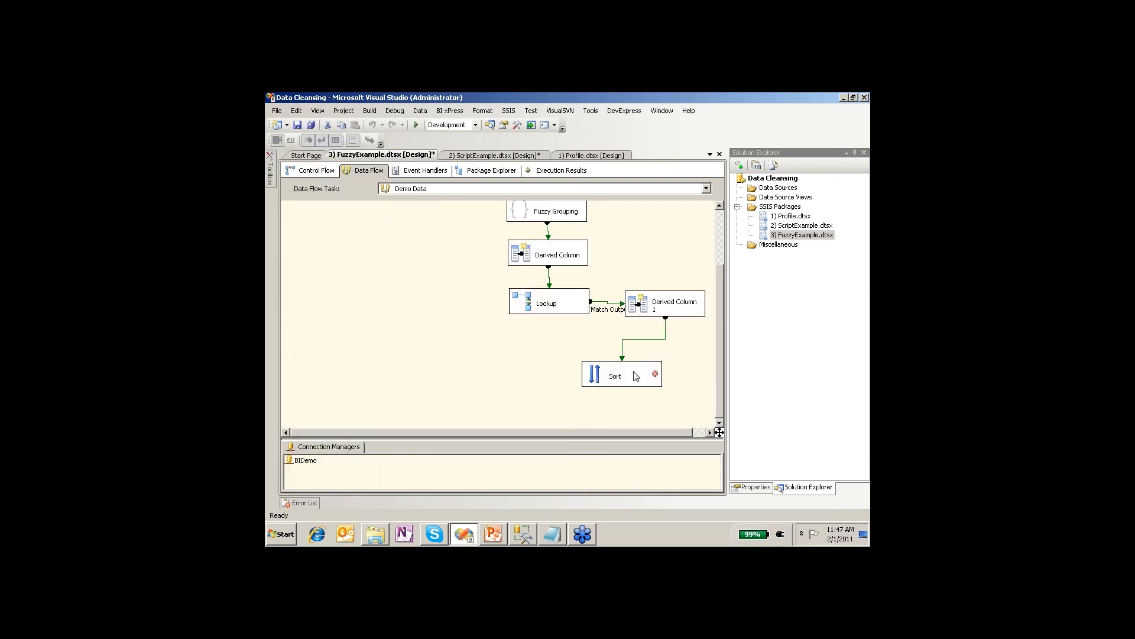
Configure the Sort to order rows by _key_out ascending and by RowScore descending.
left_click(594, 373)
double_click(593, 374)
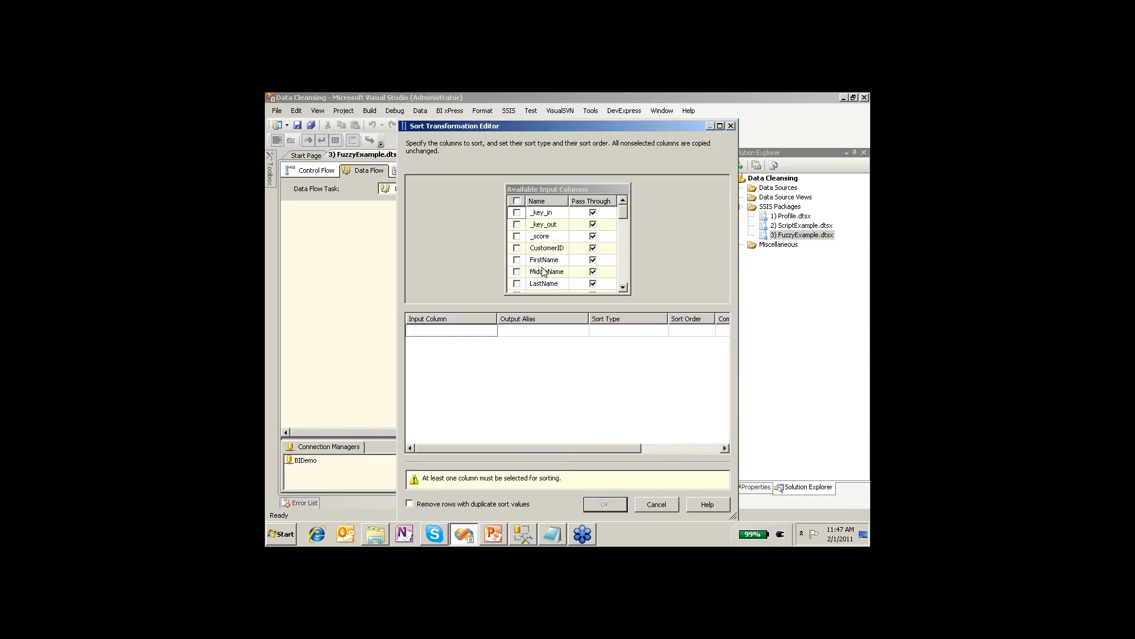
left_click(517, 225)
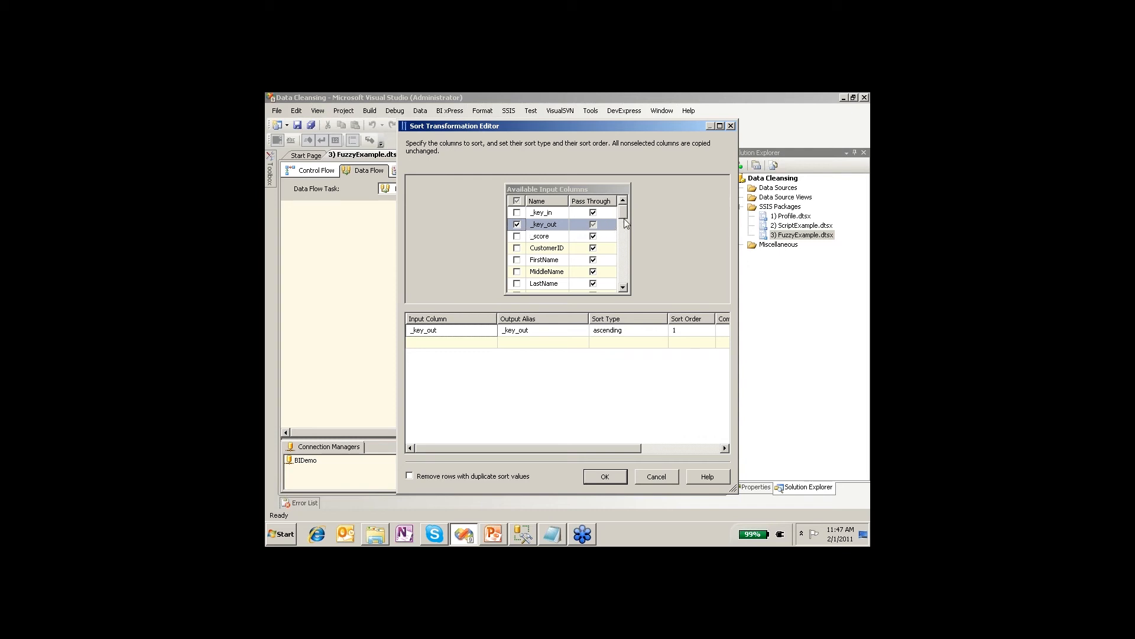
left_click_drag(623, 218, 627, 290)
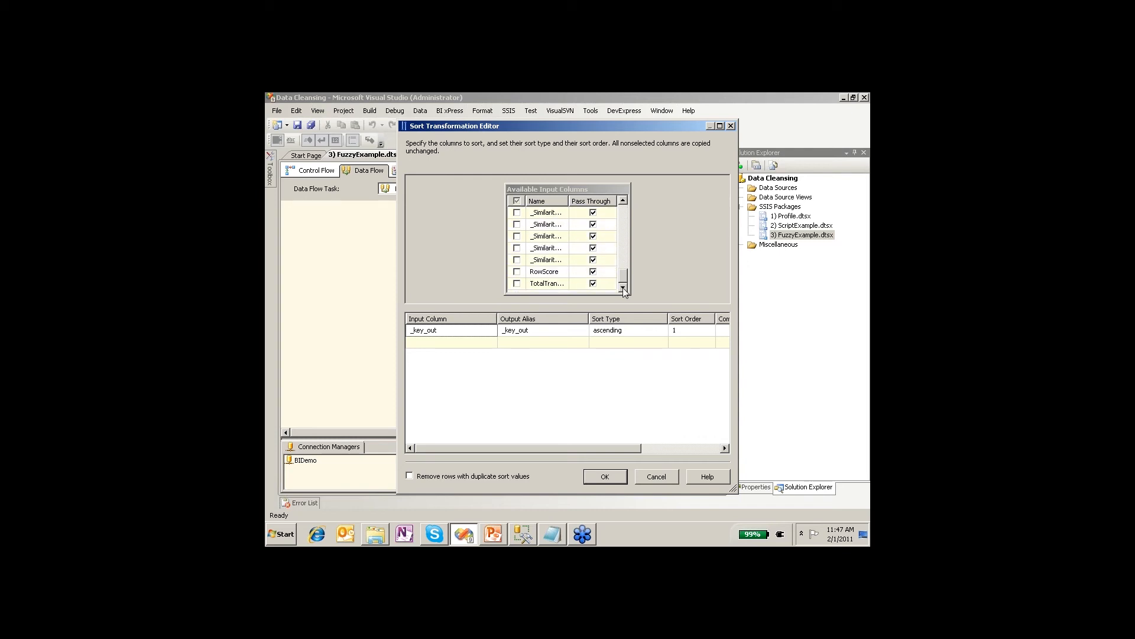
left_click(517, 271)
left_click(602, 343)
left_click(606, 344)
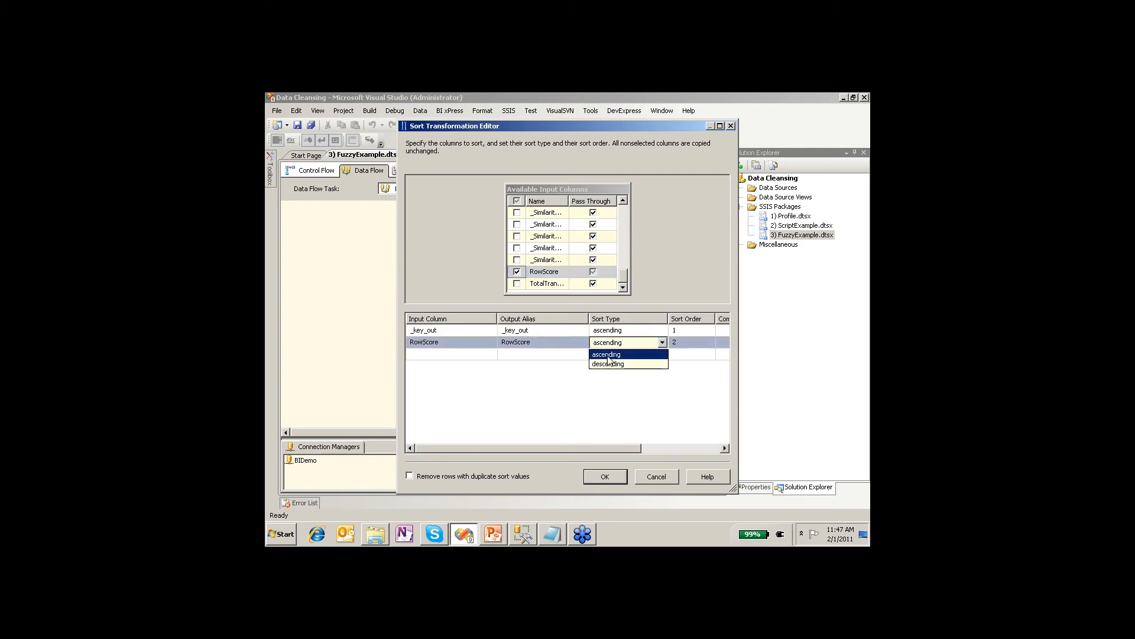
left_click(609, 363)
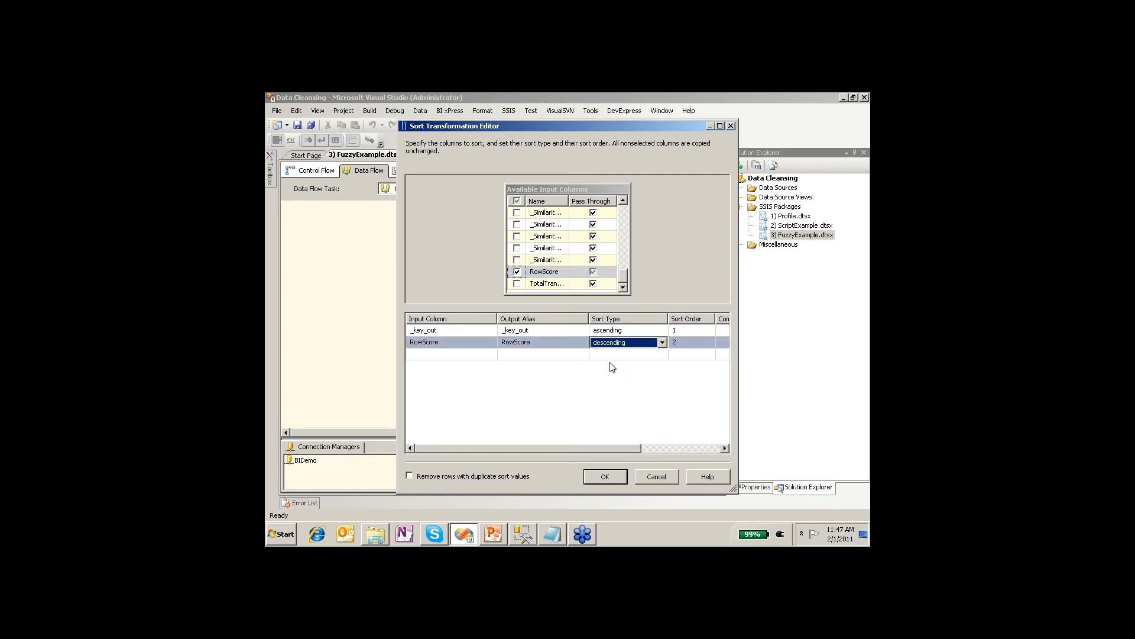
Accept the Sort transformation's configuration and return to the data flow.
left_click(541, 329)
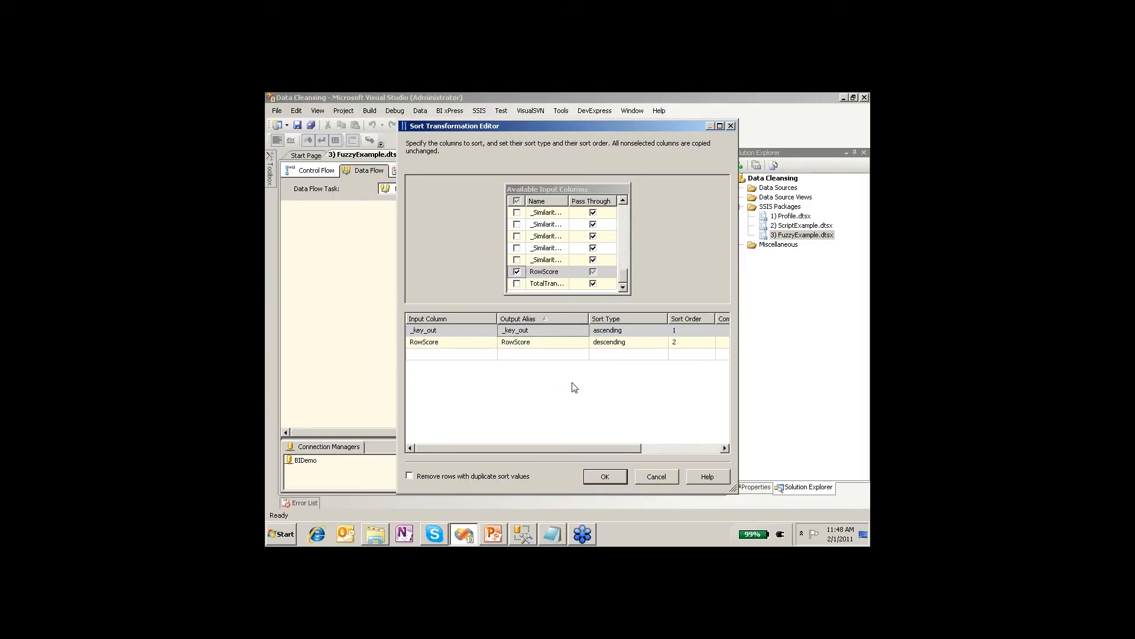
left_click(623, 478)
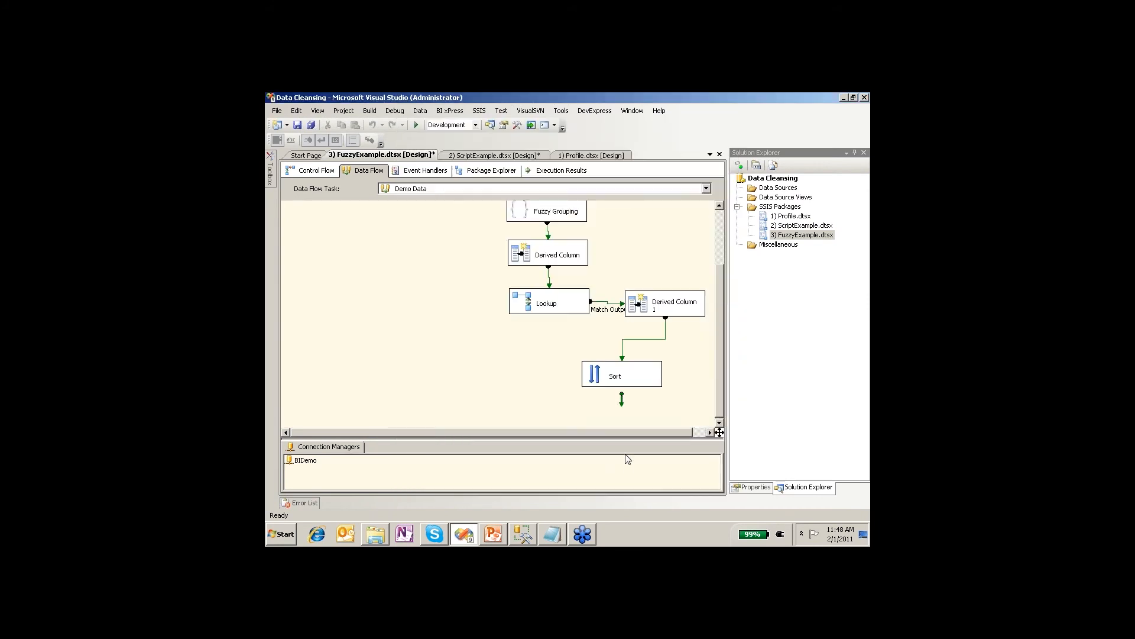
left_click(524, 368)
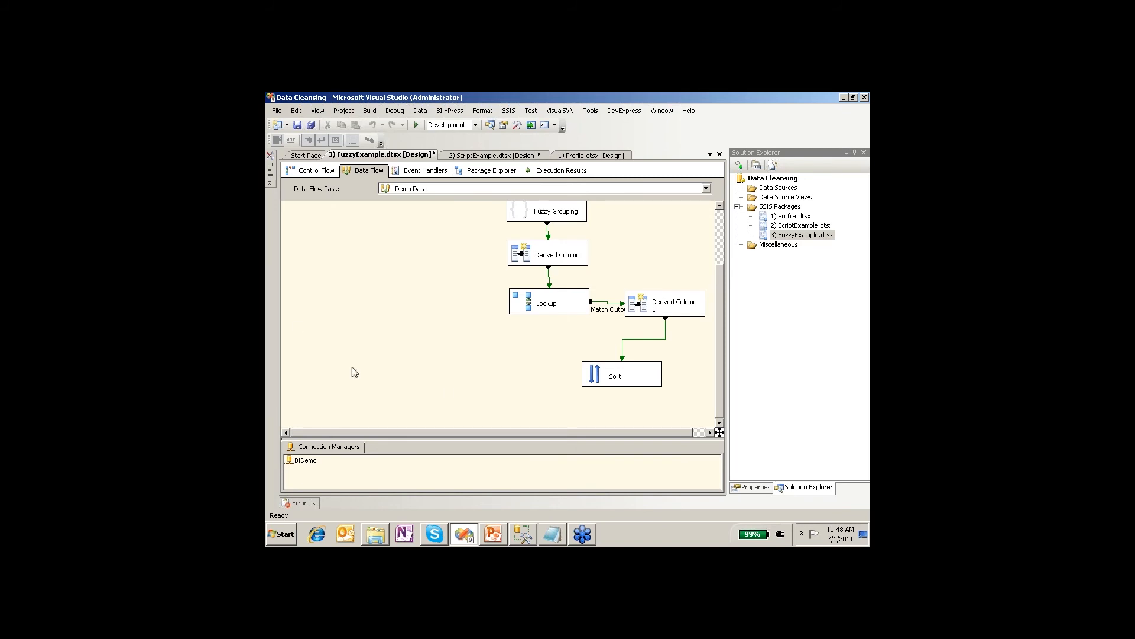
Add a Script Component as a transformation below the Sort and connect the Sort's output to it.
mouse_move(275, 182)
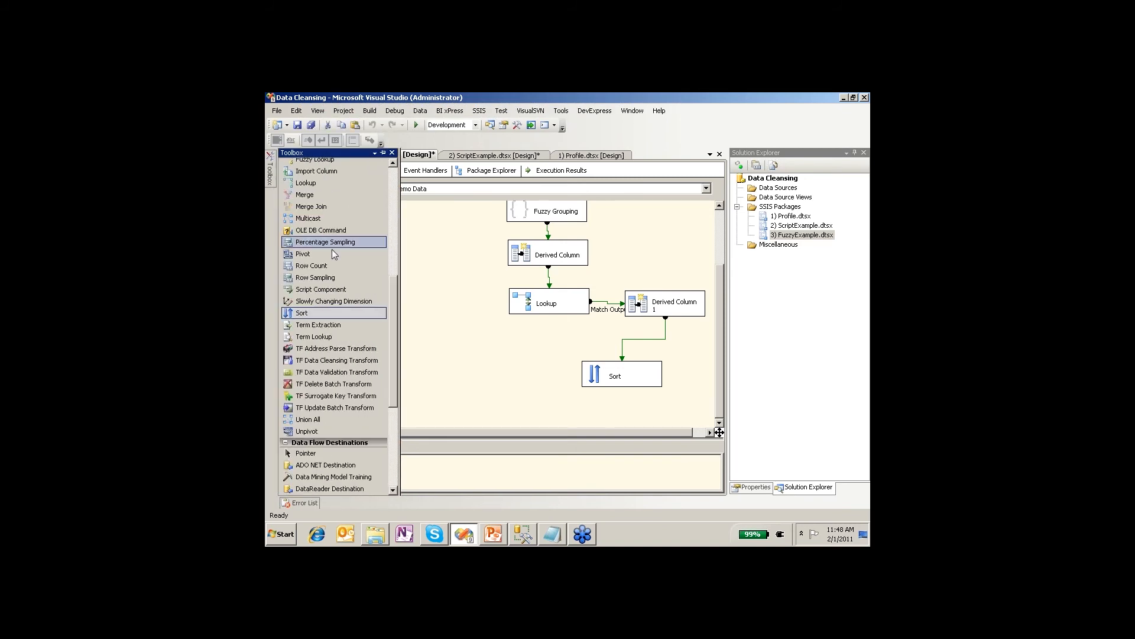
left_click(307, 313)
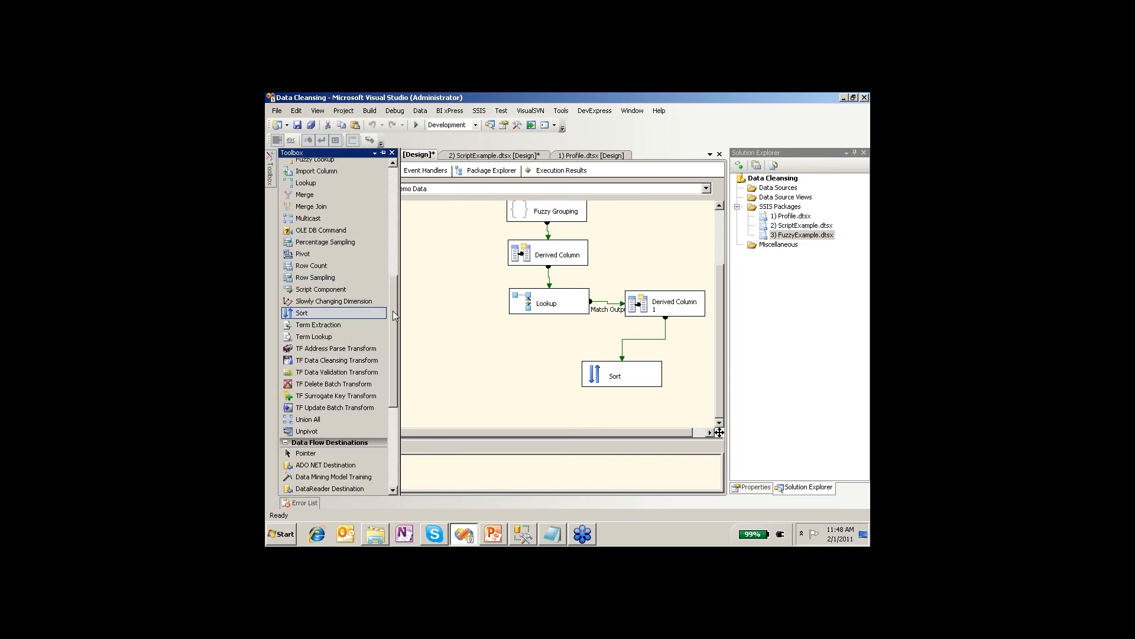
mouse_move(392, 311)
left_mouse_down()
mouse_move(402, 402)
mouse_move(402, 320)
left_mouse_up()
left_click_drag(321, 303, 472, 385)
left_click(614, 399)
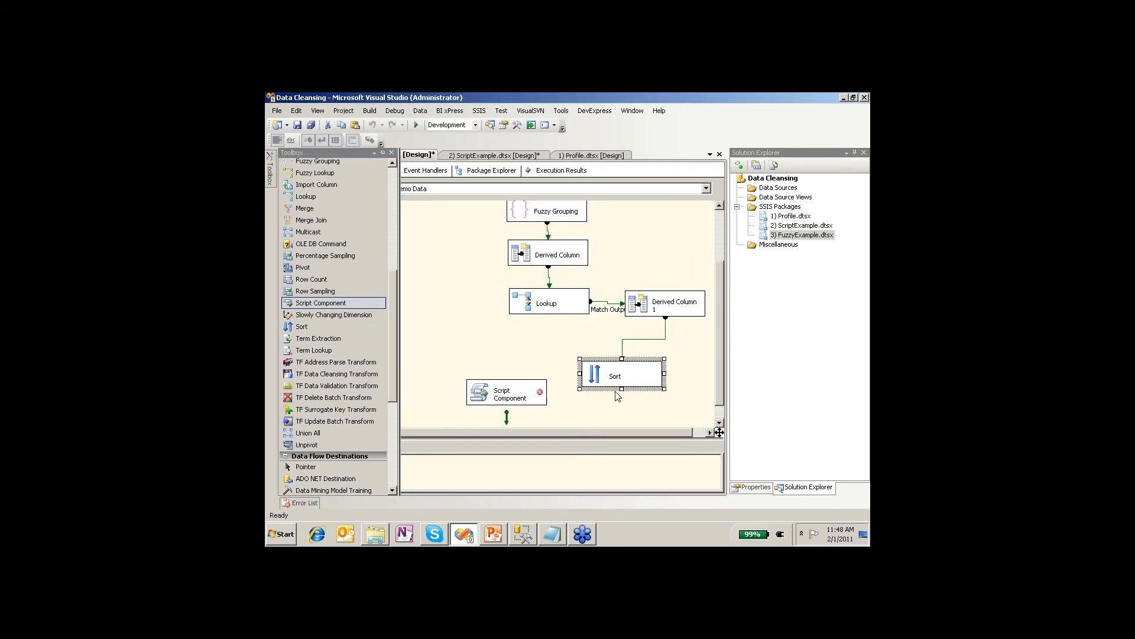
left_click_drag(615, 392, 532, 400)
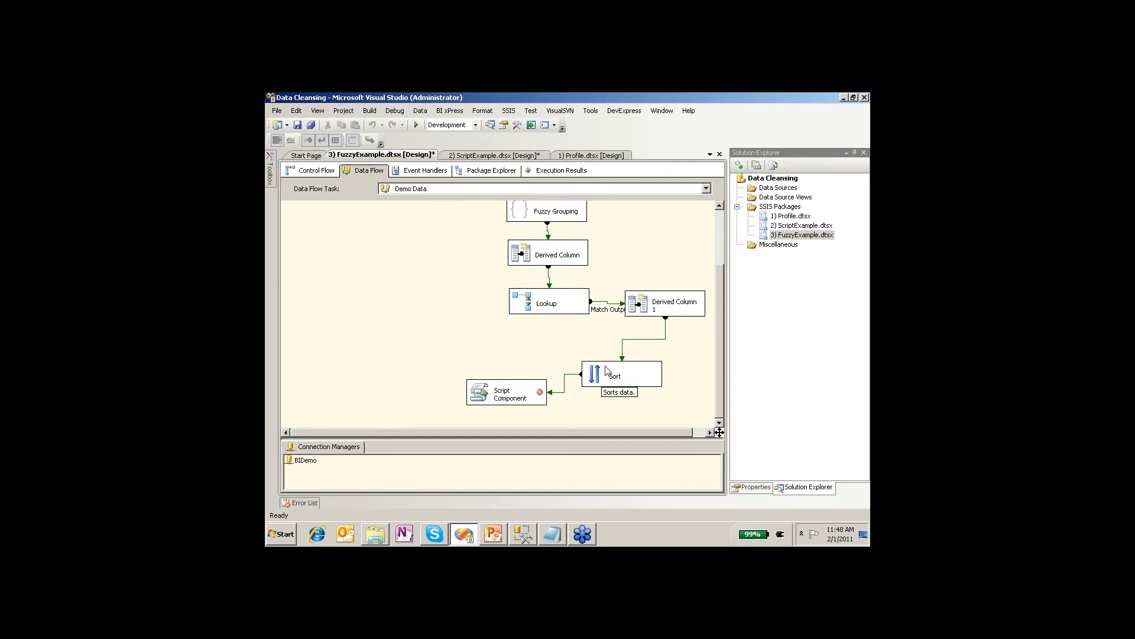
Open the Script Component's editor and include _key_out as a ReadOnly input column.
left_click(479, 398)
double_click(480, 398)
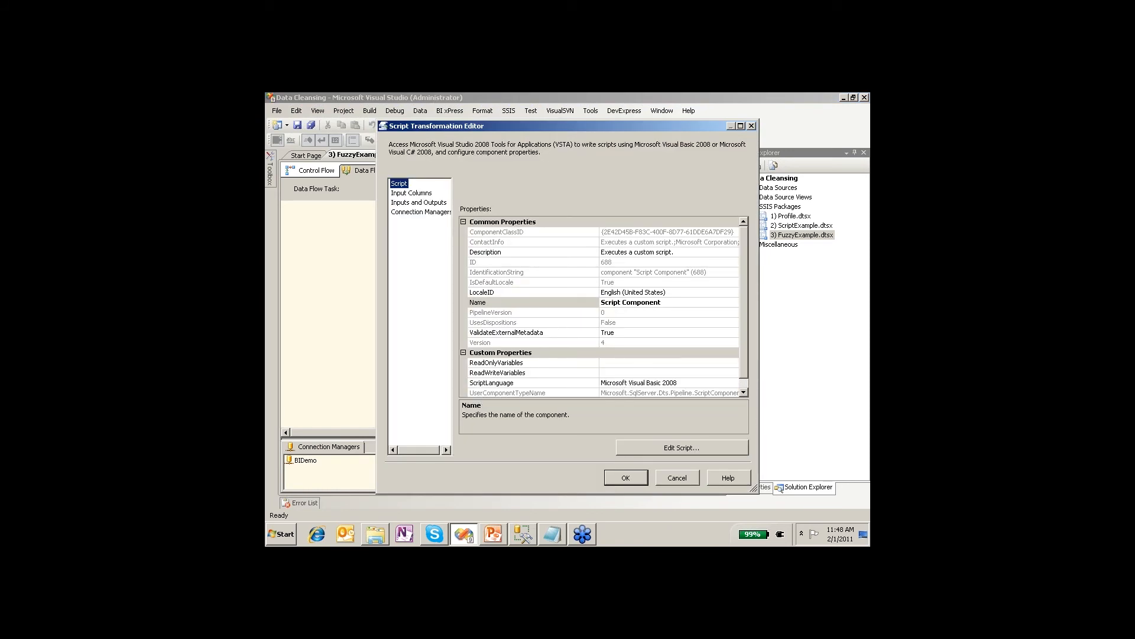
key("alt+Tab")
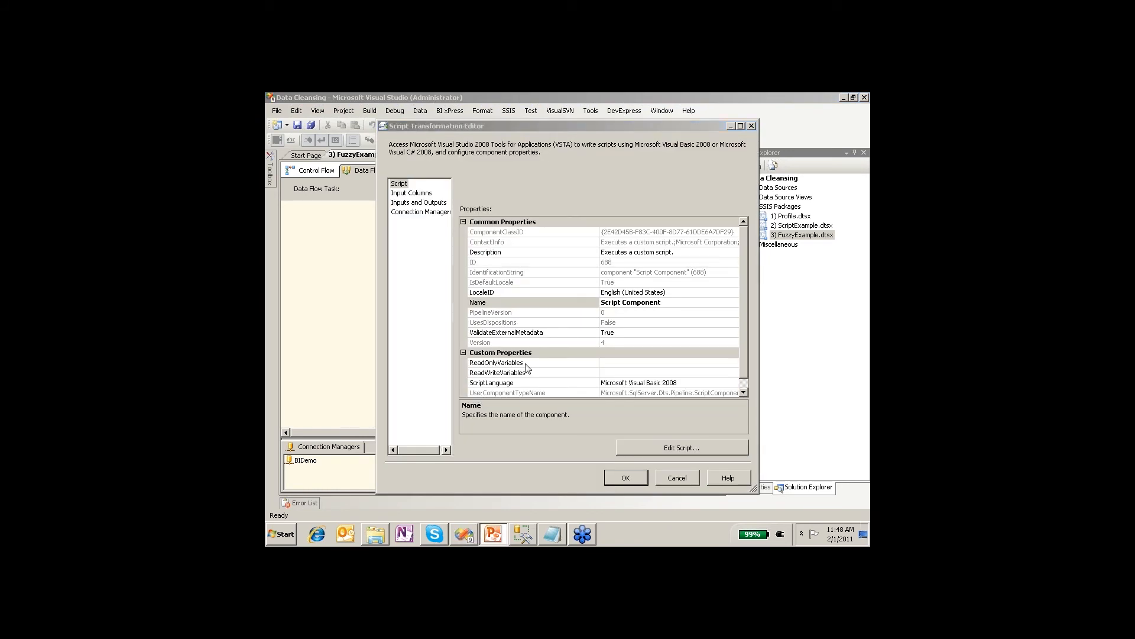
left_click(411, 192)
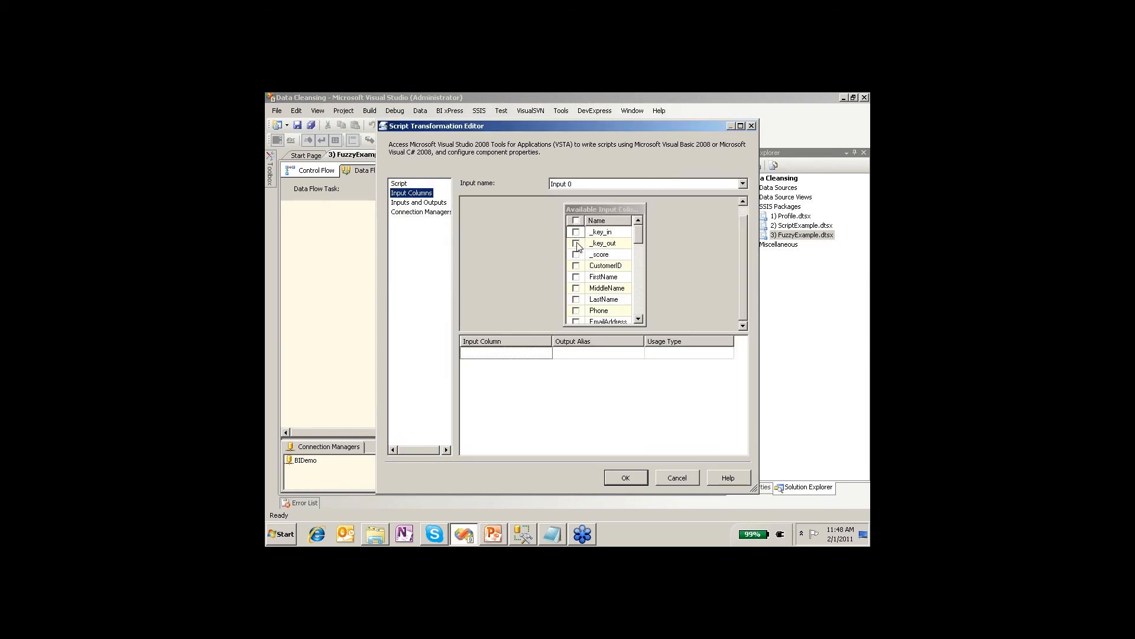
left_click(576, 243)
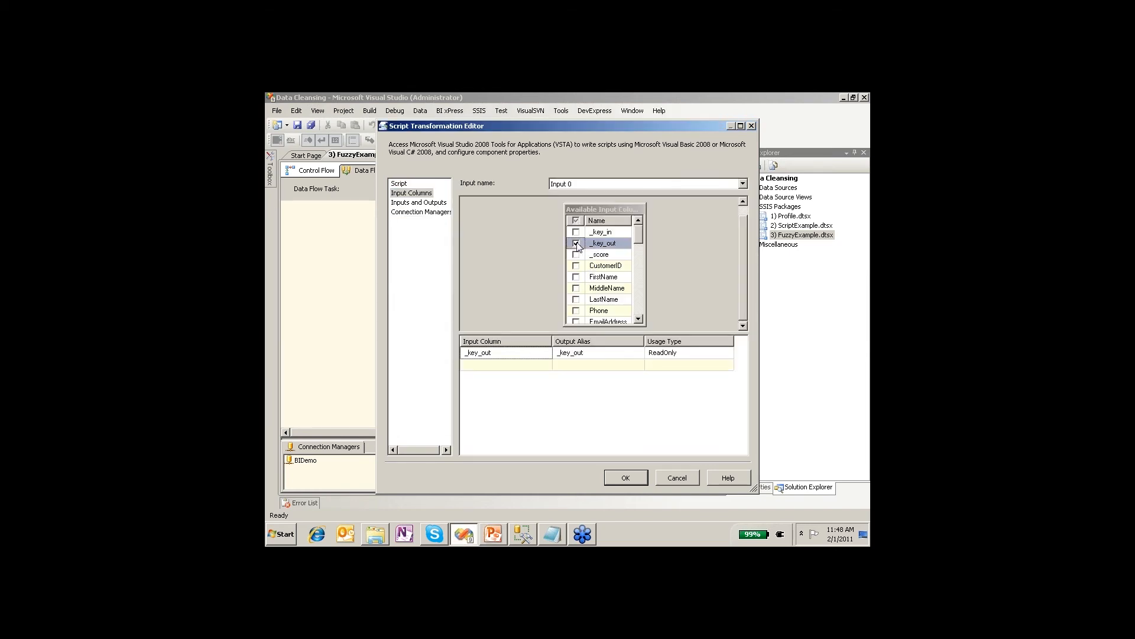
Add an output column named WinningRow to Output 0 with data type Boolean [DT_BOOL].
left_click(421, 203)
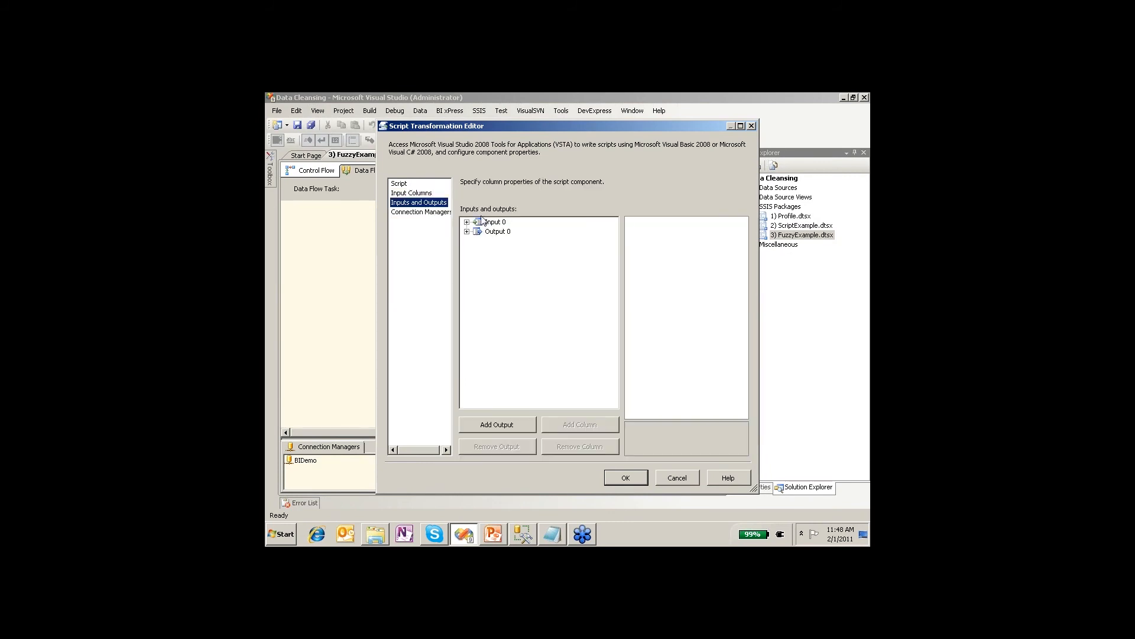
left_click(467, 231)
left_click(494, 241)
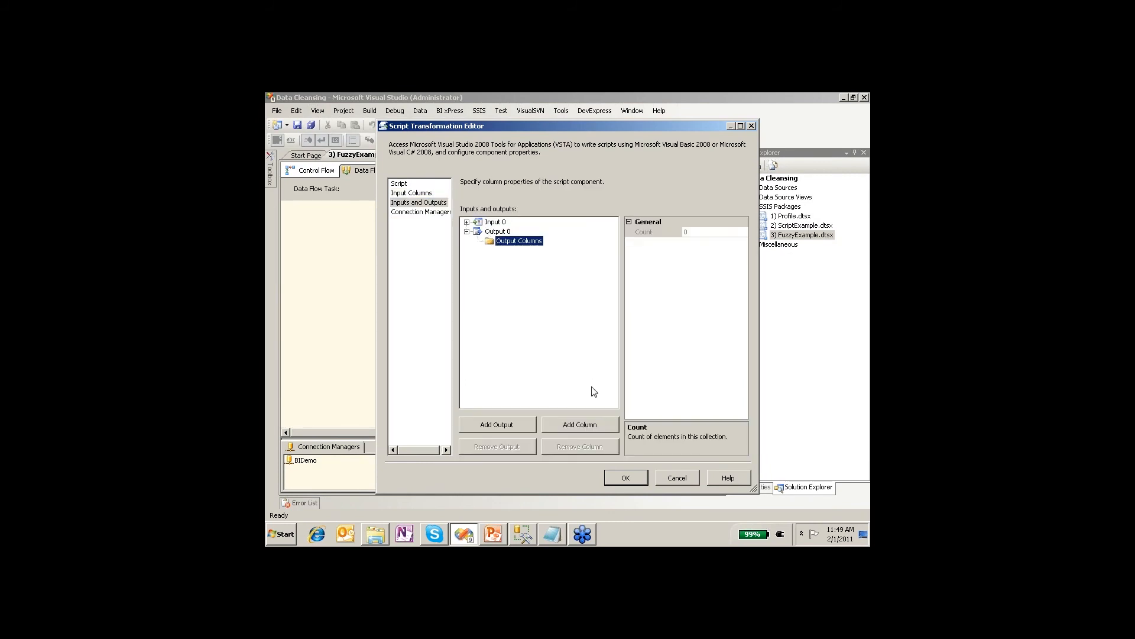
left_click(580, 425)
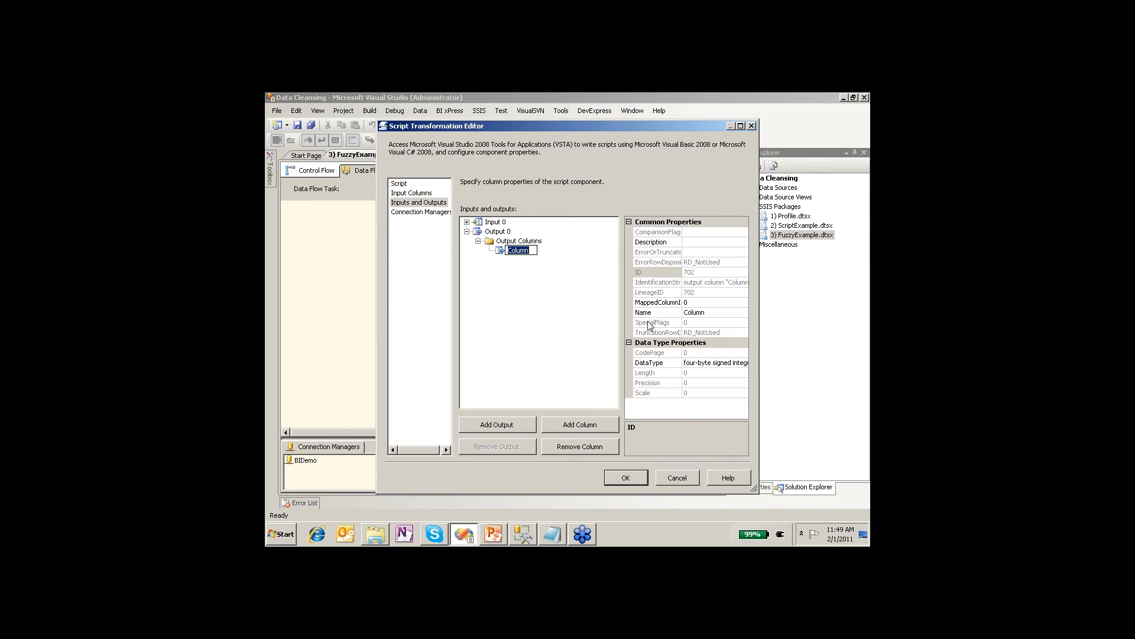
type("WinningRow")
left_click(717, 355)
left_click(727, 363)
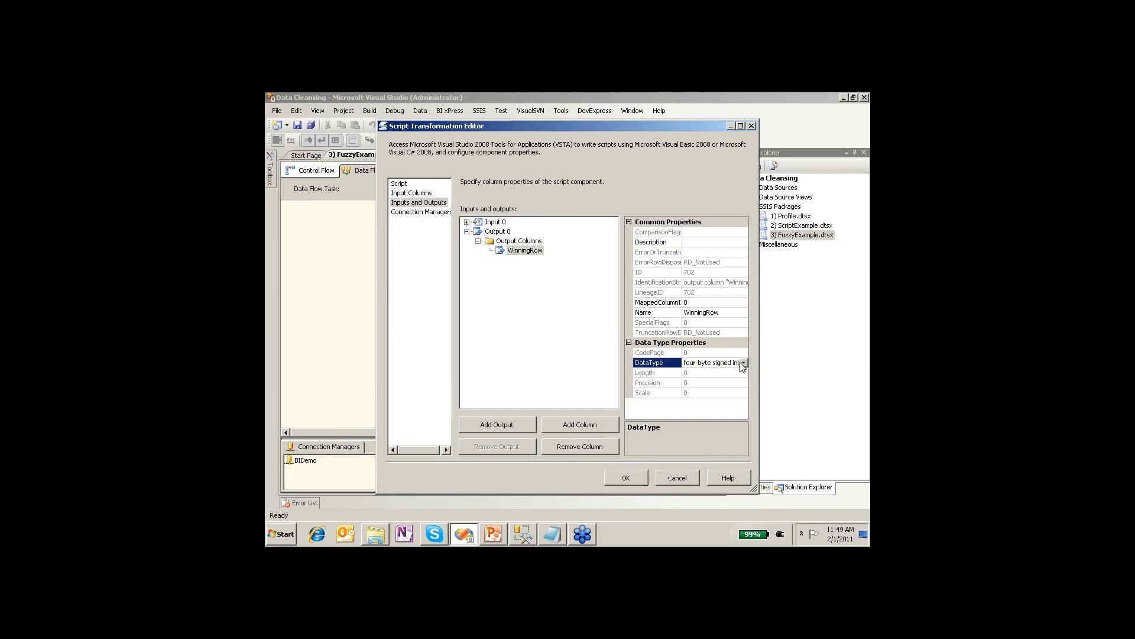
left_click(743, 362)
scroll(694, 394, "up", 3)
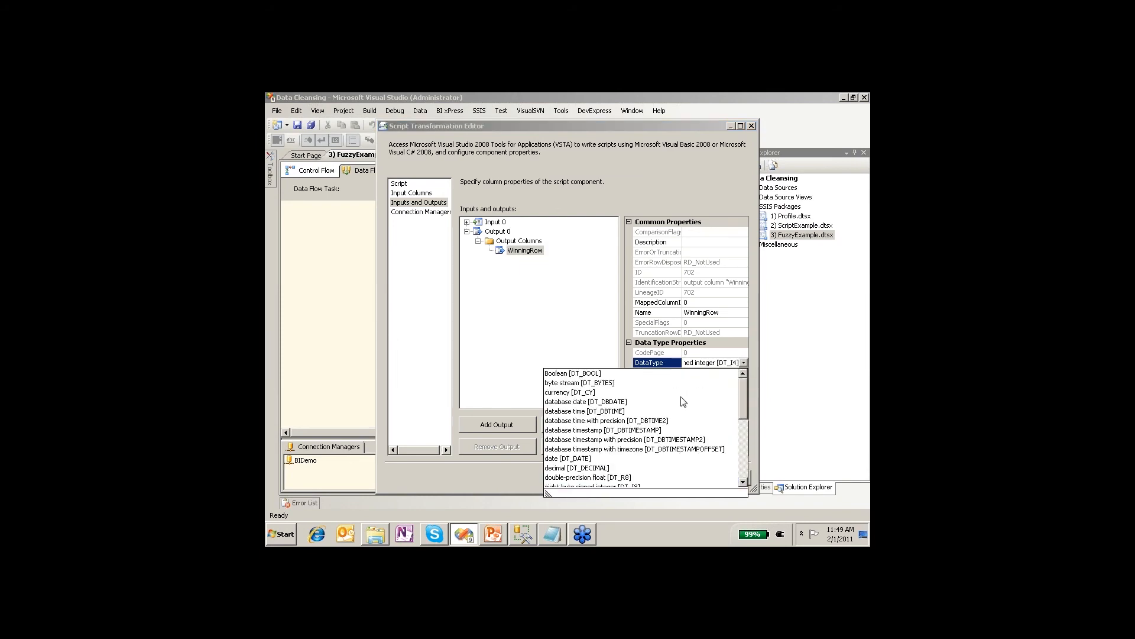
left_click(614, 376)
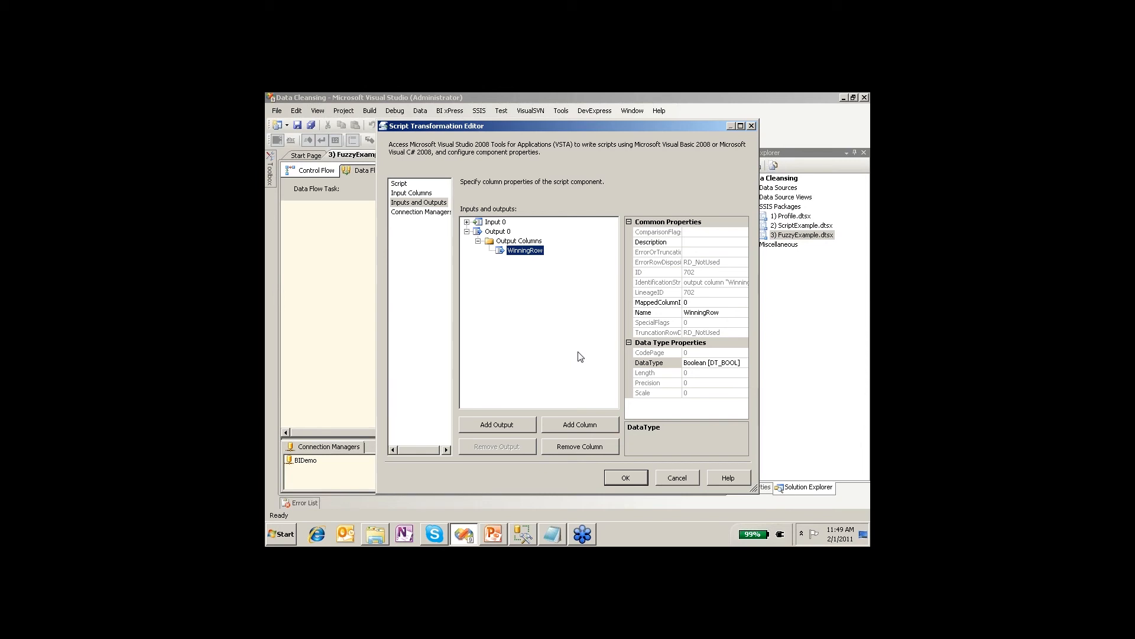
Open the component's script and declare "Dim MyKey As Integer = -1" just above the Input0_ProcessInputRow sub.
left_click(397, 186)
left_click(643, 449)
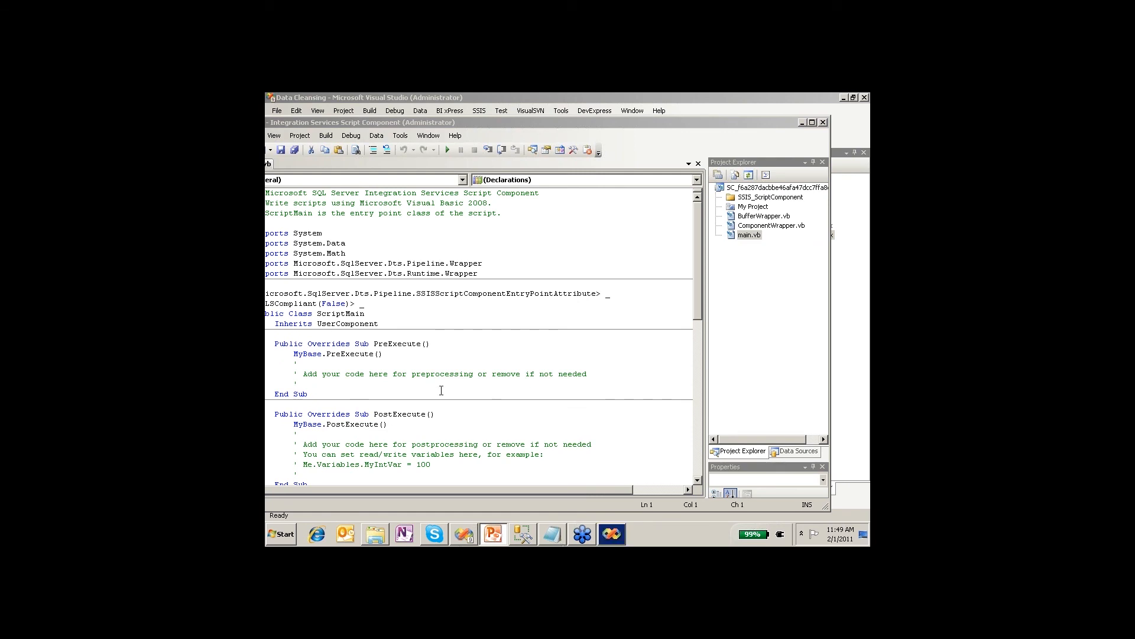
left_click(397, 374)
scroll(394, 343, "down", 3)
left_click(394, 342)
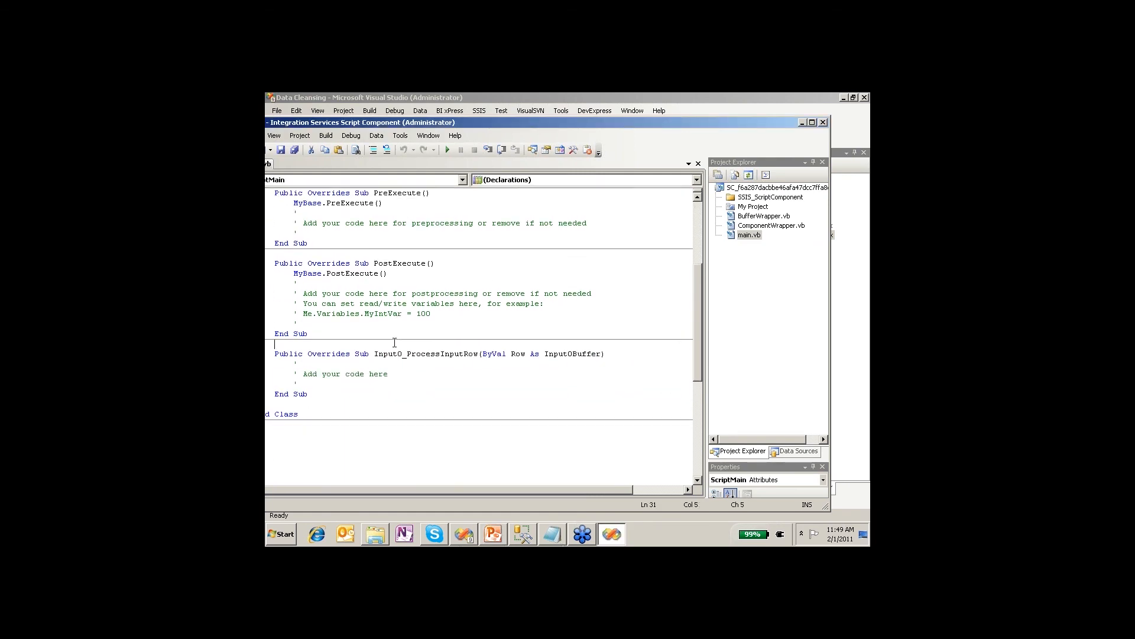
key("Return")
key("Return")
key("Return")
type("Dim MyKey As Integer = -1")
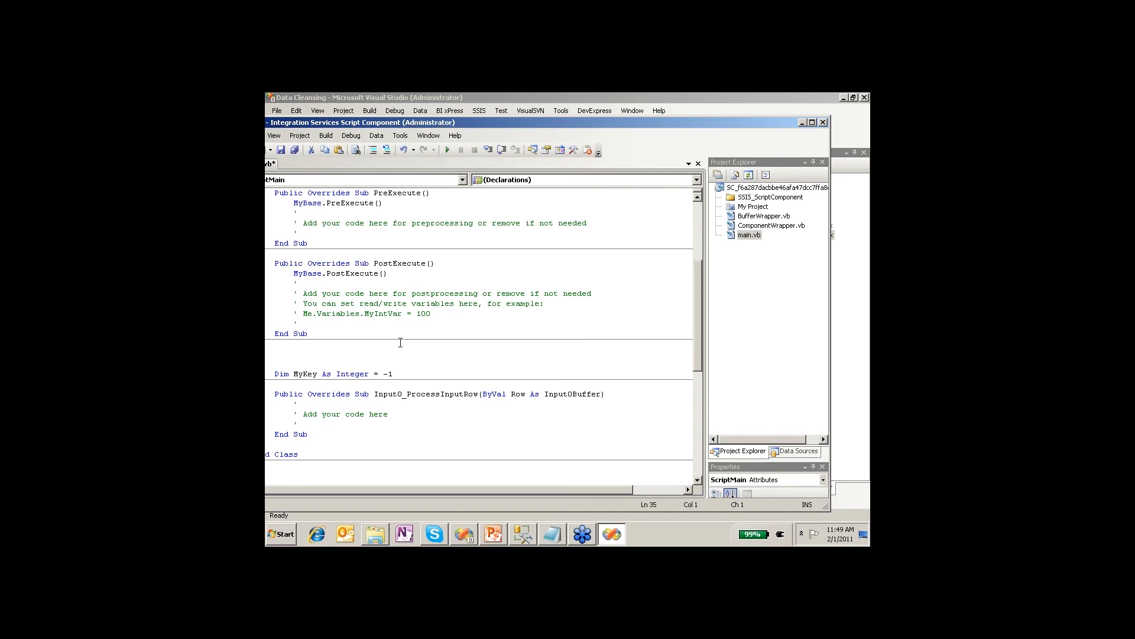
Replace Input0_ProcessInputRow's placeholder comment with code setting Row.WinningRow to True when MyKey is -1 or differs from Row.keyout, then assigning MyKey = Row.keyout.
double_click(570, 122)
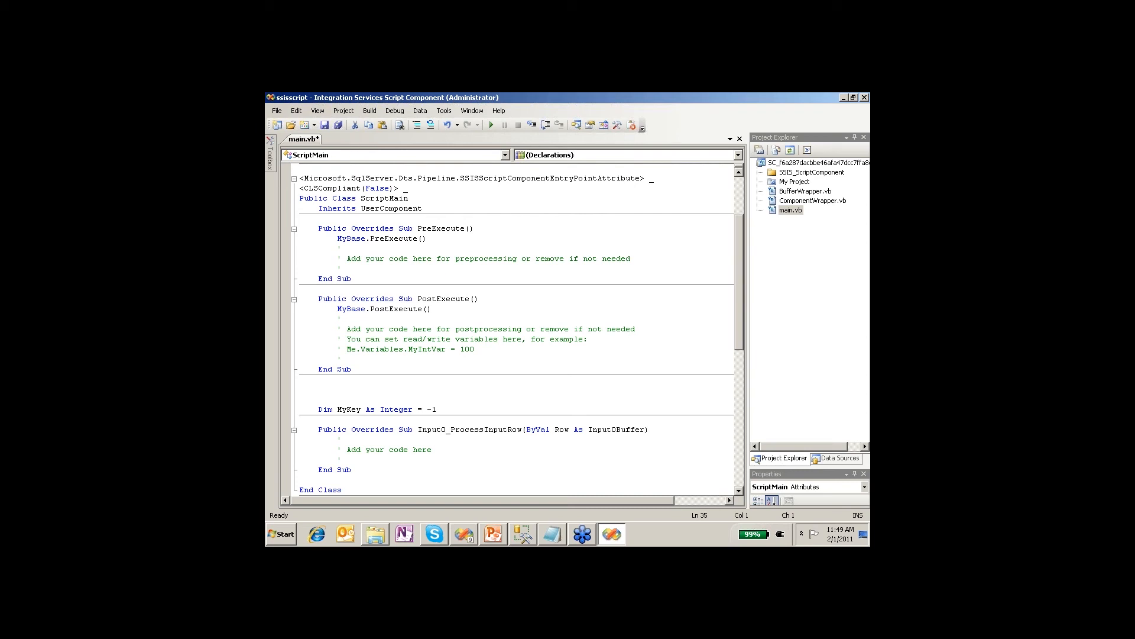
key("alt+Tab")
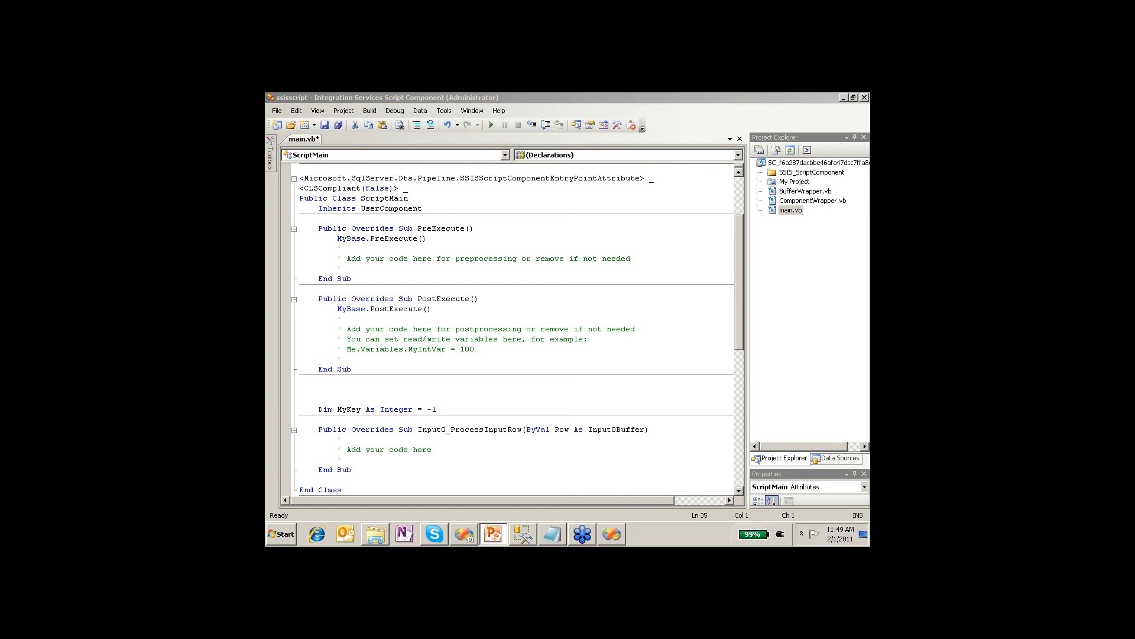
left_click_drag(432, 450, 312, 452)
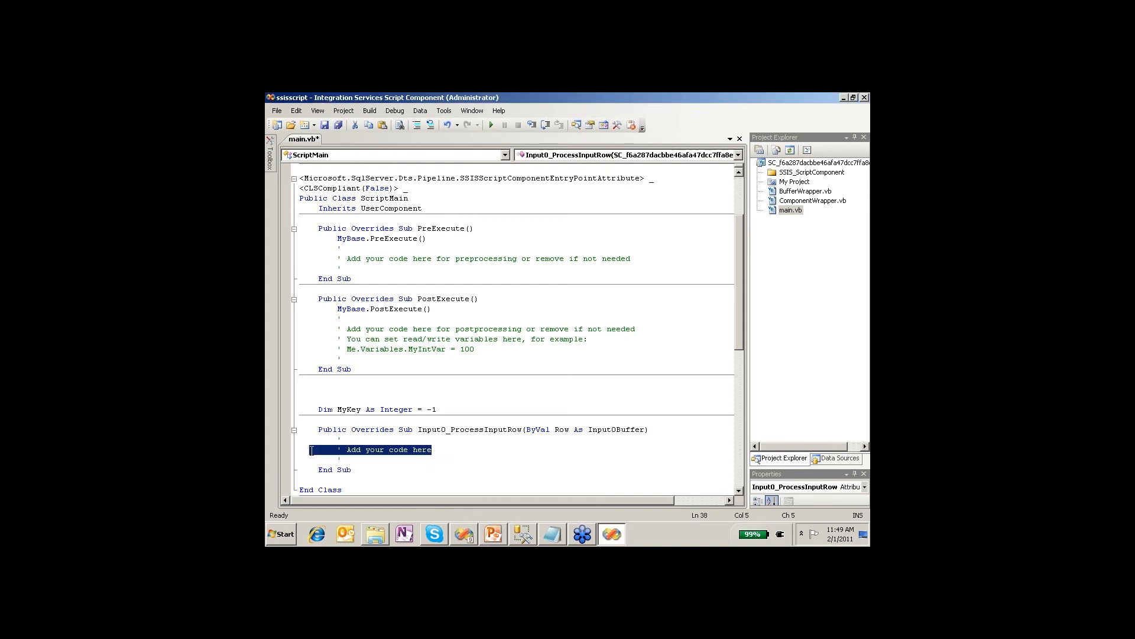
type("If MyKey = -1 Then ' Handles the first row in overall system Row.WinningRow = True Else  If MyKey <> Row.keyout Then ' Row must be the first row in grouping Row.WinningRow = True End If ' End row must be the first row in grouping  End If ' End Handles the first row  MyKey = Row.keyout")
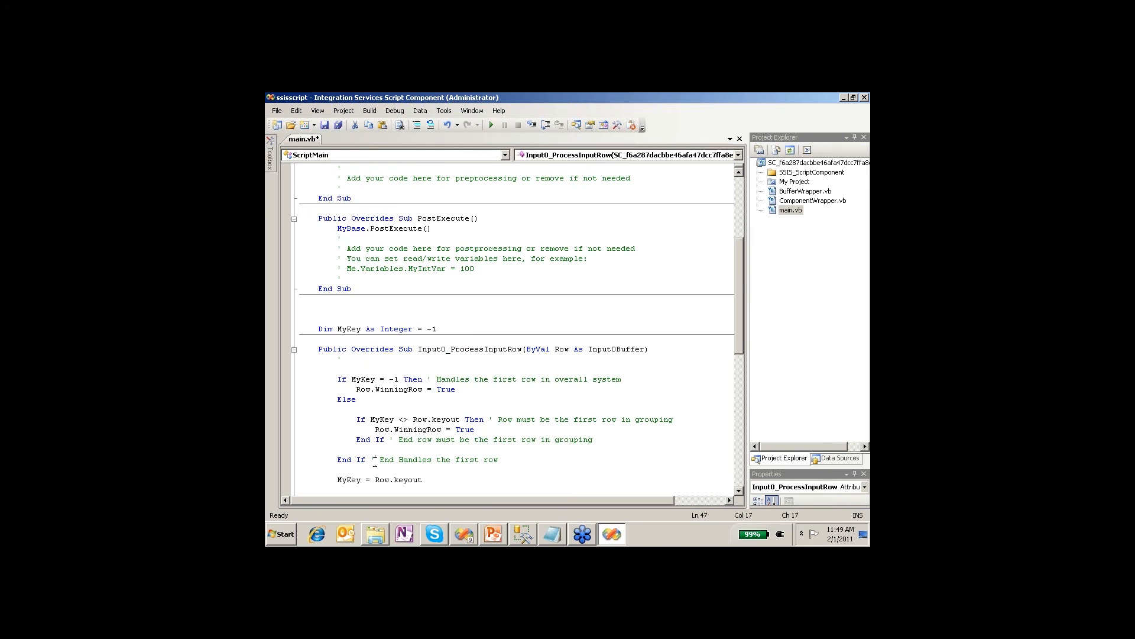
scroll(374, 459, "down", 3)
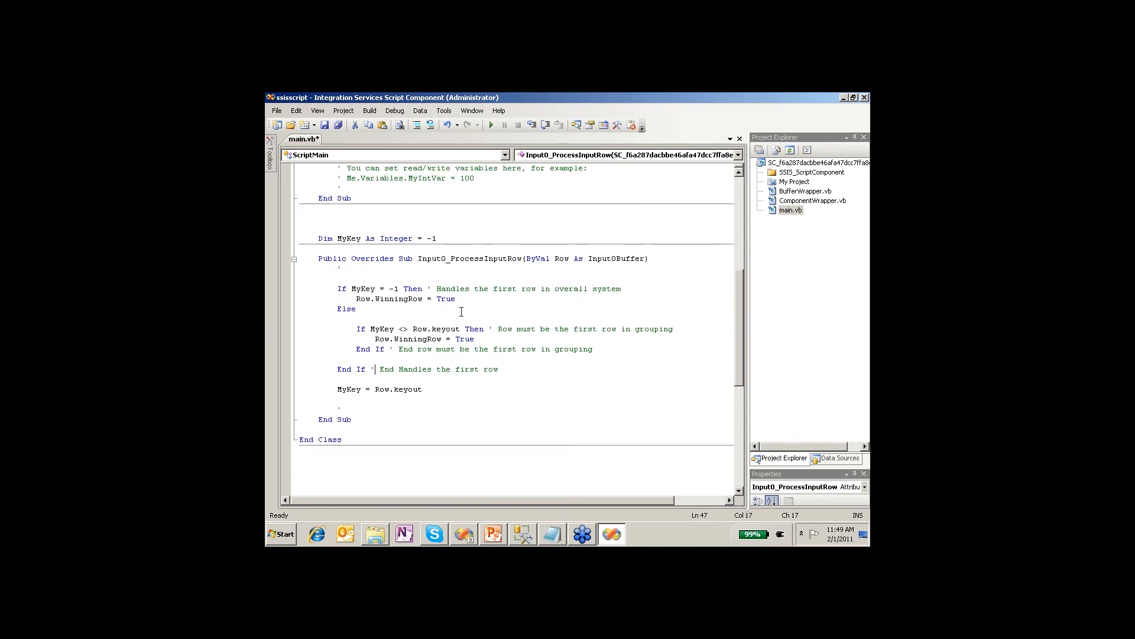
Review the script's logic: the MyKey declaration, the first-row check, the comparison with Row.keyout, and the closing MyKey assignment.
mouse_move(454, 327)
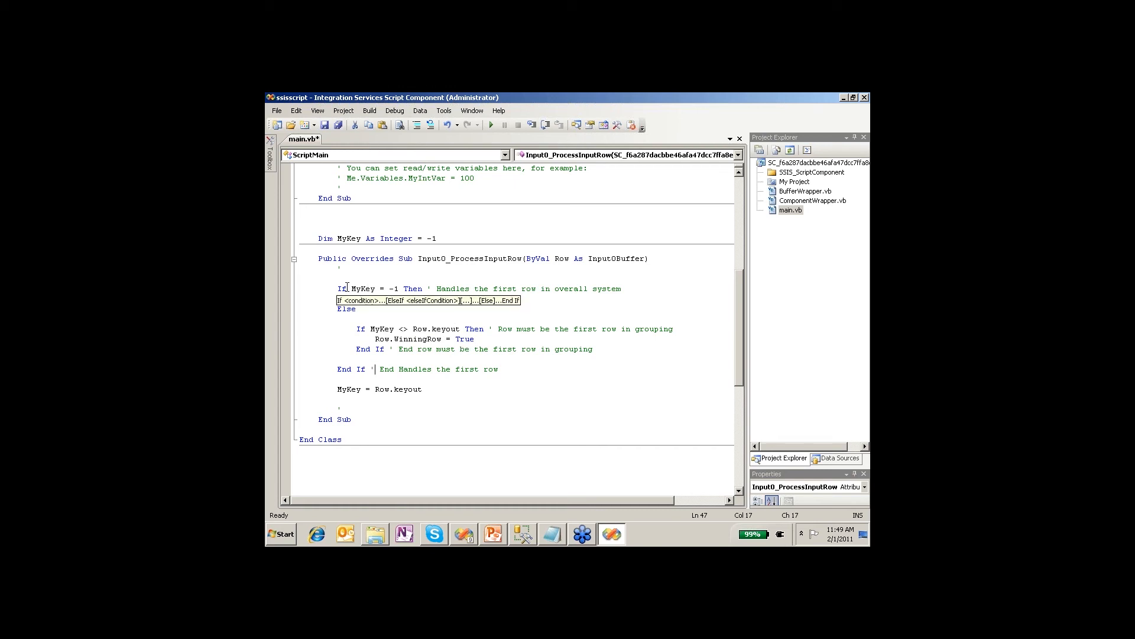
mouse_move(352, 290)
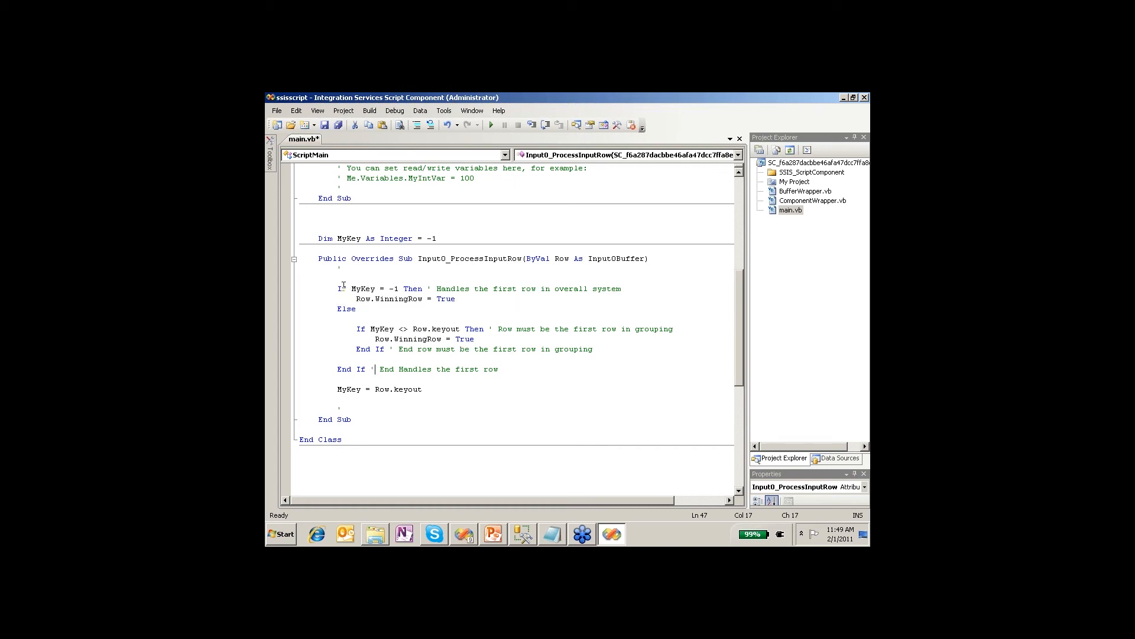
left_click(399, 240)
left_click_drag(437, 239, 318, 238)
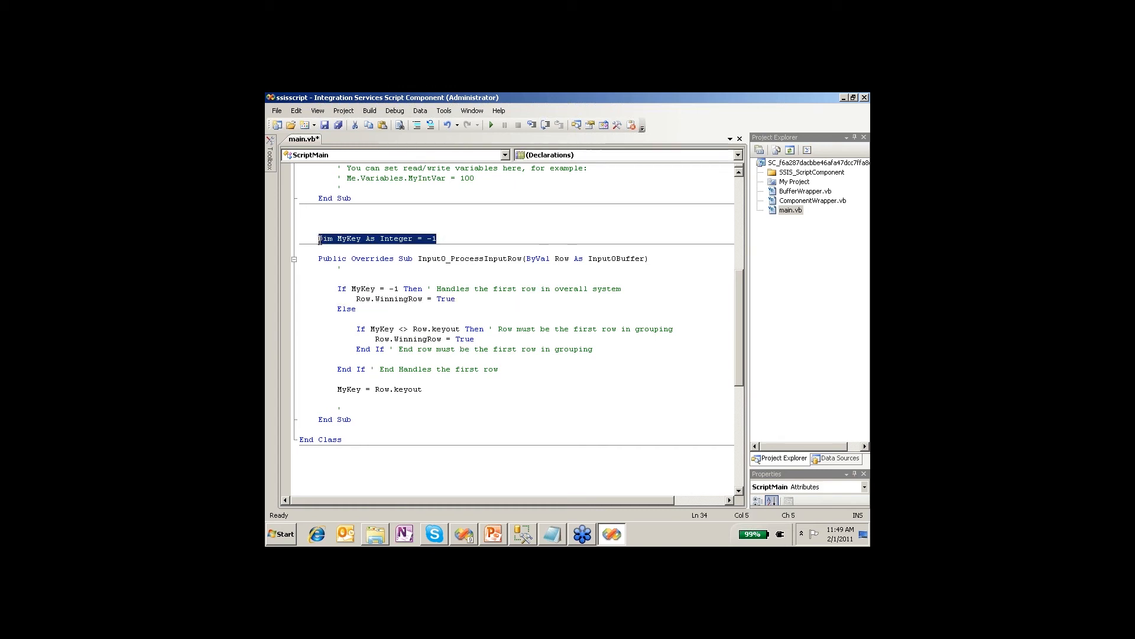
mouse_move(338, 289)
left_mouse_down()
mouse_move(343, 299)
mouse_move(423, 290)
mouse_move(346, 301)
left_mouse_up()
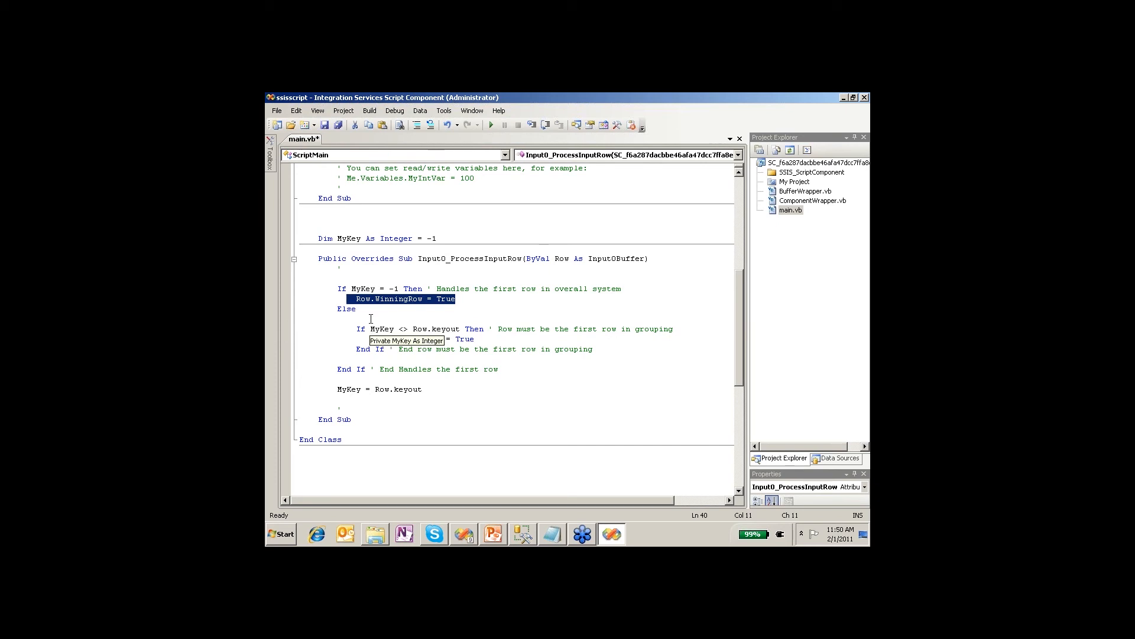
left_click(363, 314)
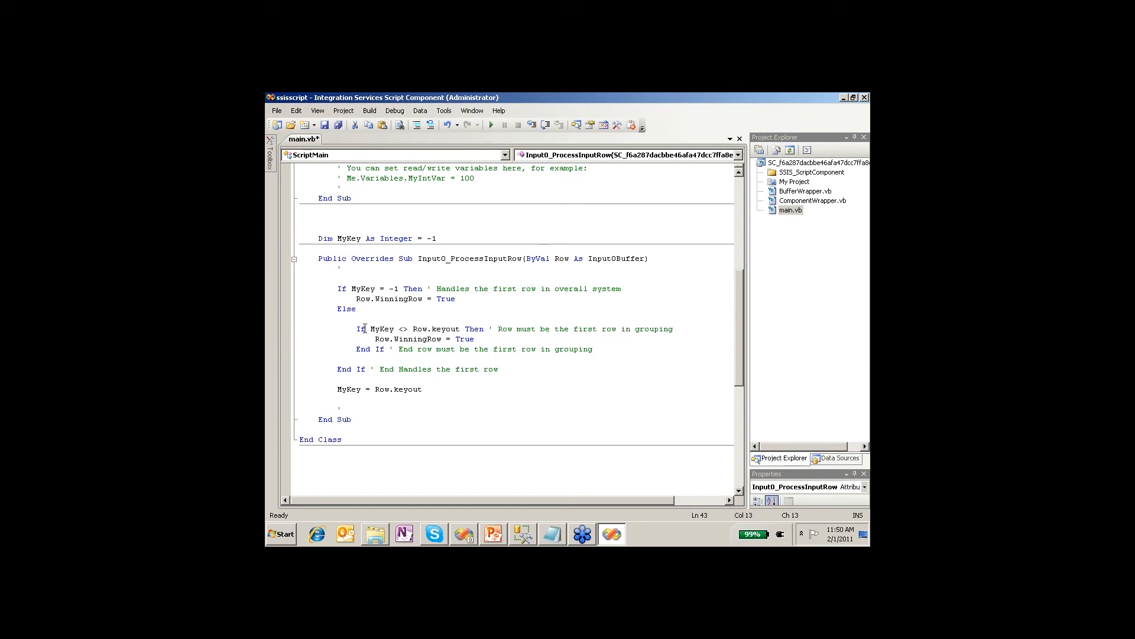
left_click_drag(365, 329, 462, 329)
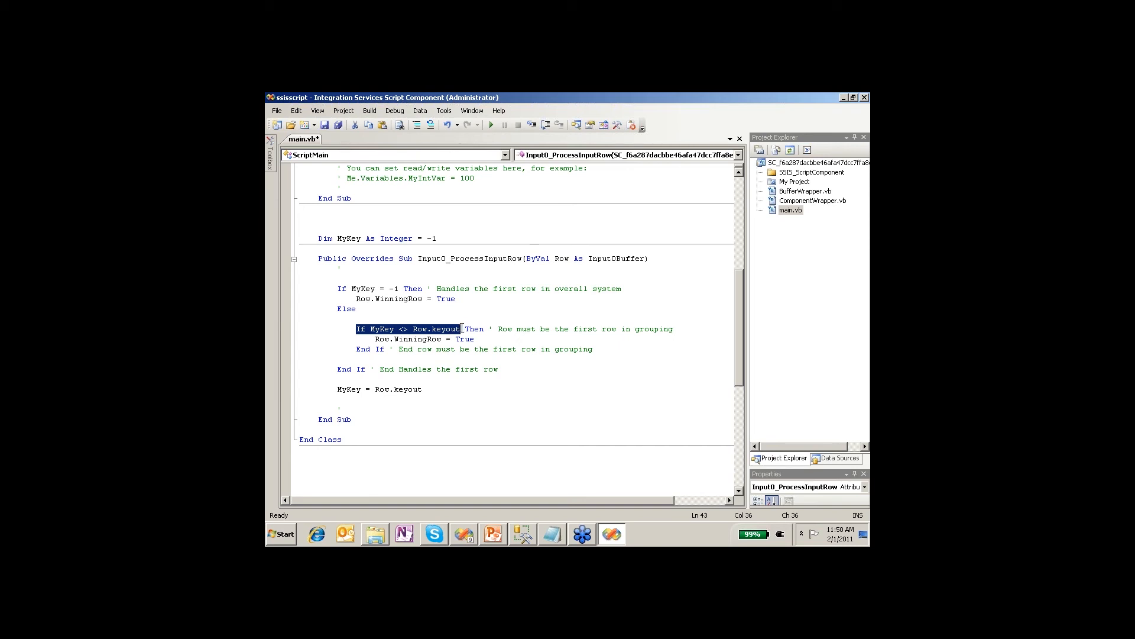
double_click(350, 238)
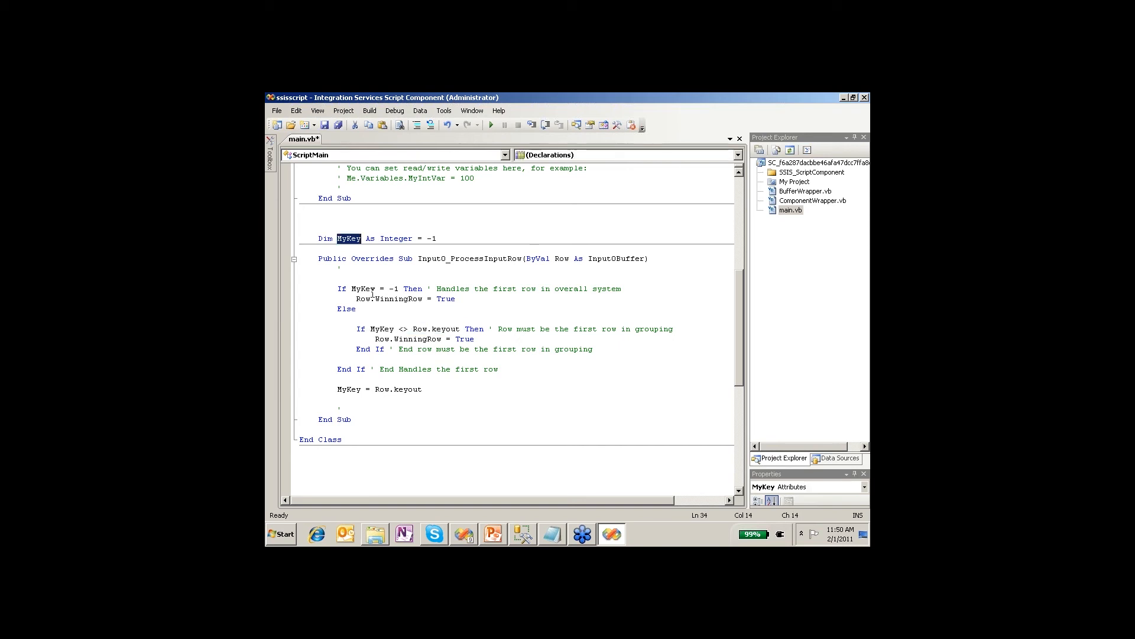
left_click_drag(358, 329, 483, 335)
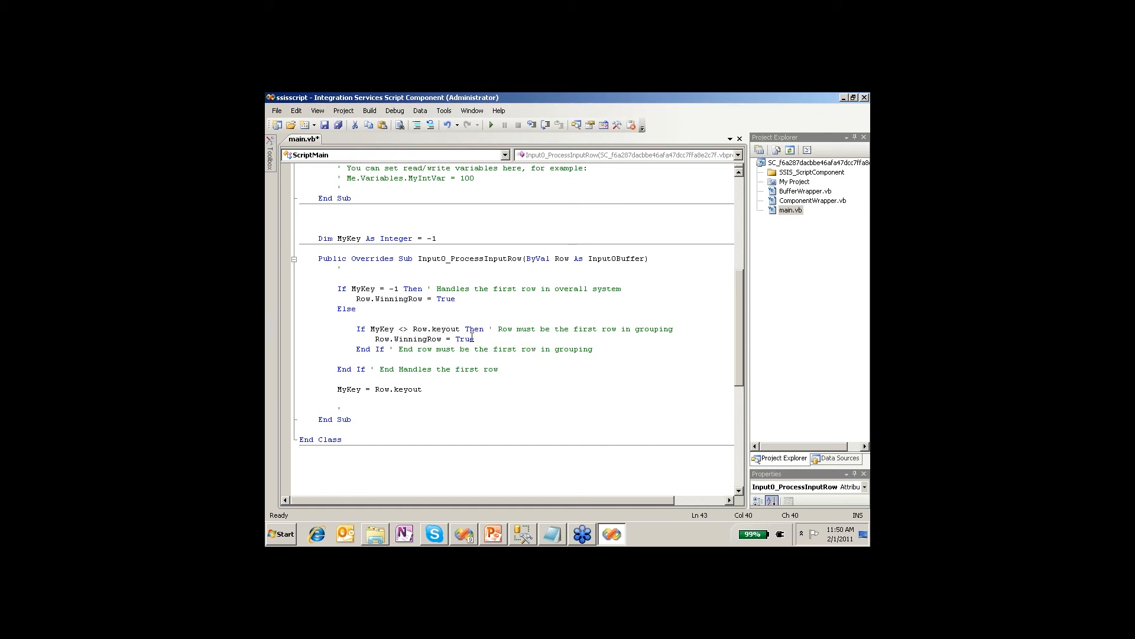
double_click(465, 339)
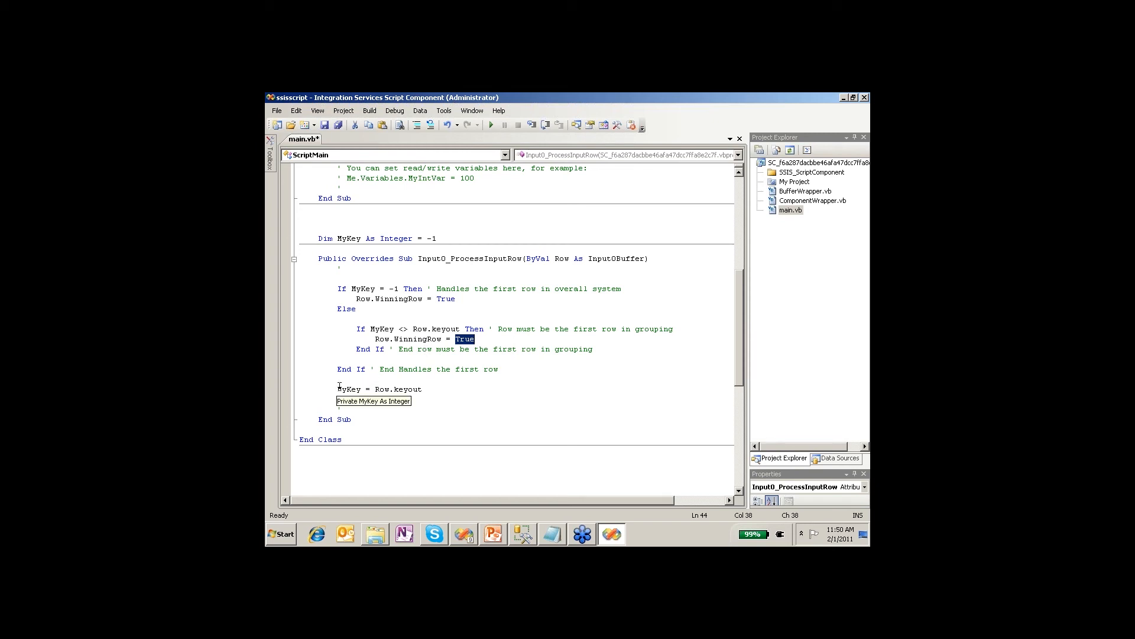
left_click_drag(337, 388, 425, 389)
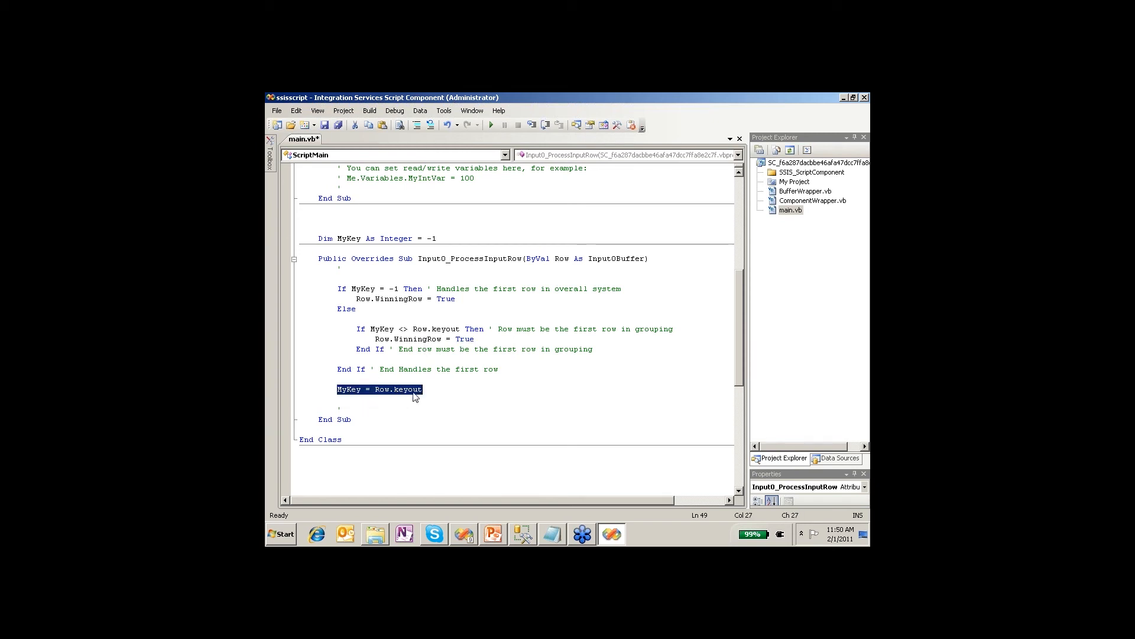
Close the script editor and accept the Script Component's settings to return to the data flow.
left_click(427, 359)
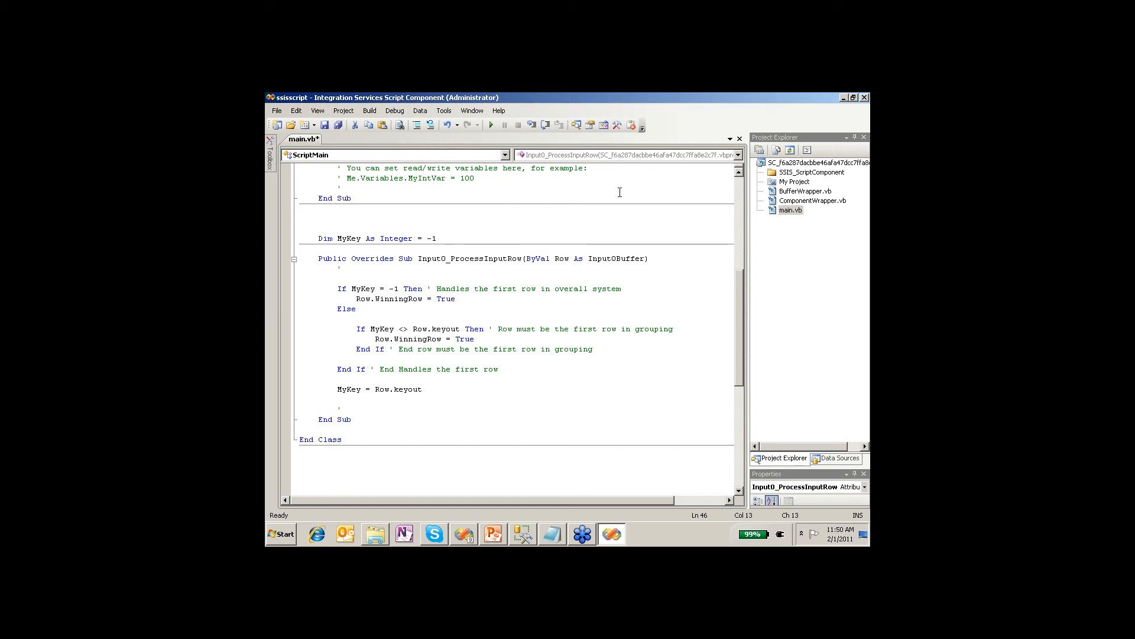
left_click(865, 98)
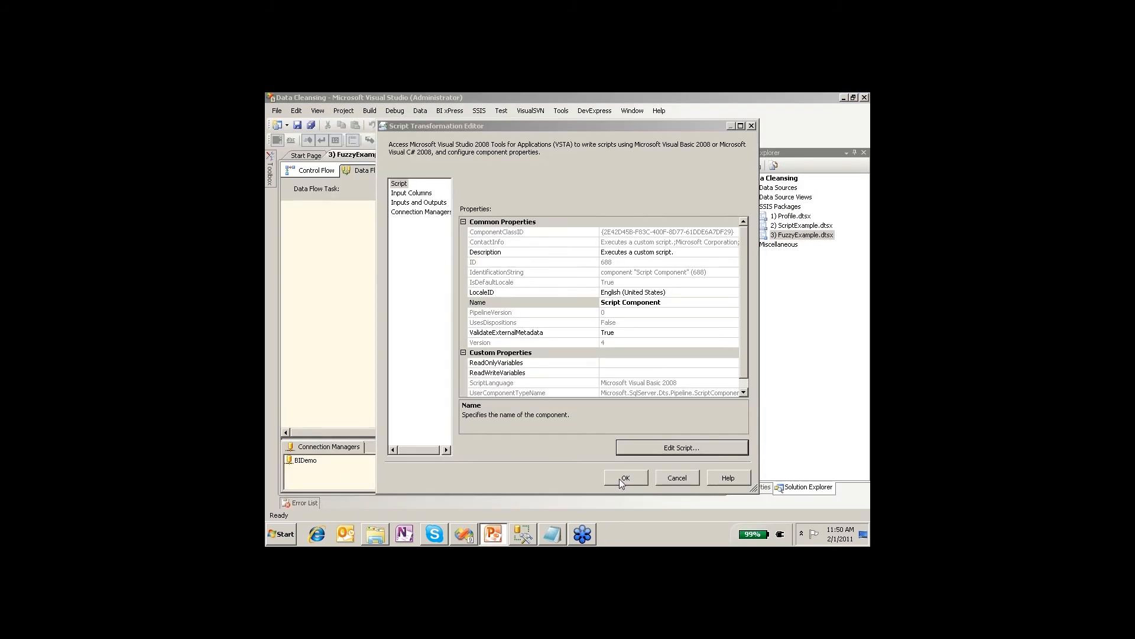
left_click(619, 477)
left_click(459, 331)
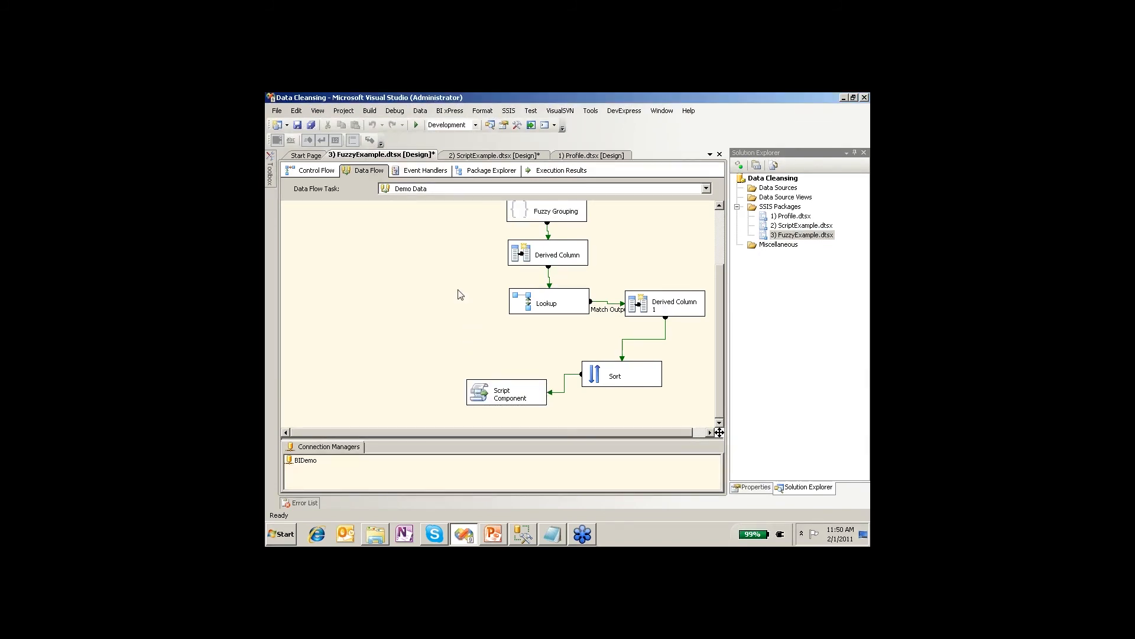
Add a Conditional Split transformation below the Script Component and connect the Script Component's output to it.
left_click(270, 172)
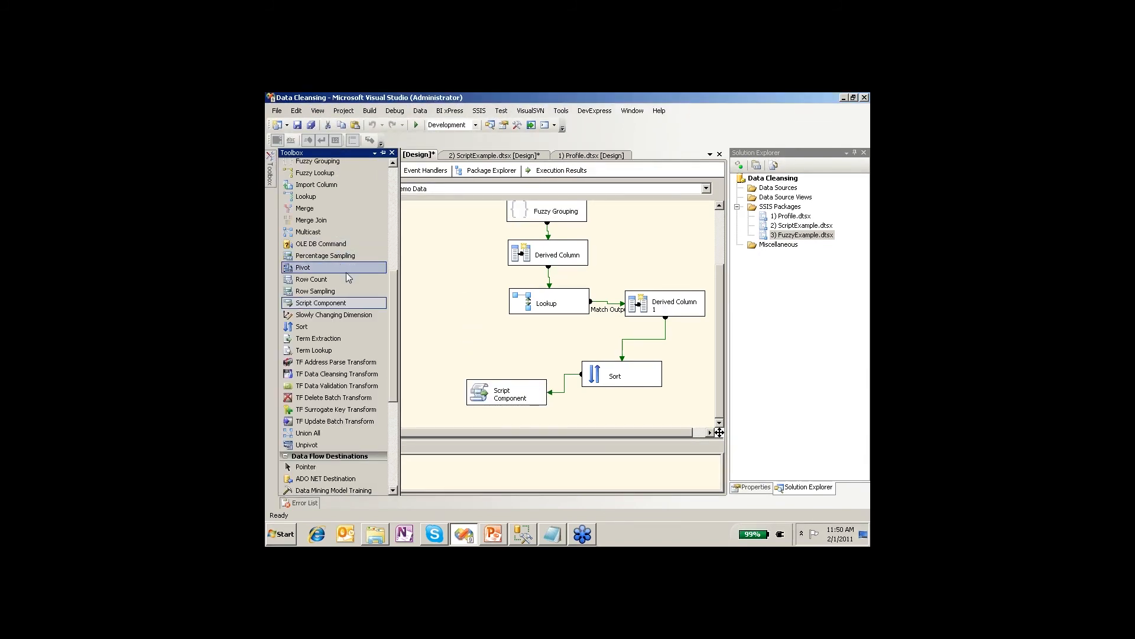
scroll(395, 310, "up", 7)
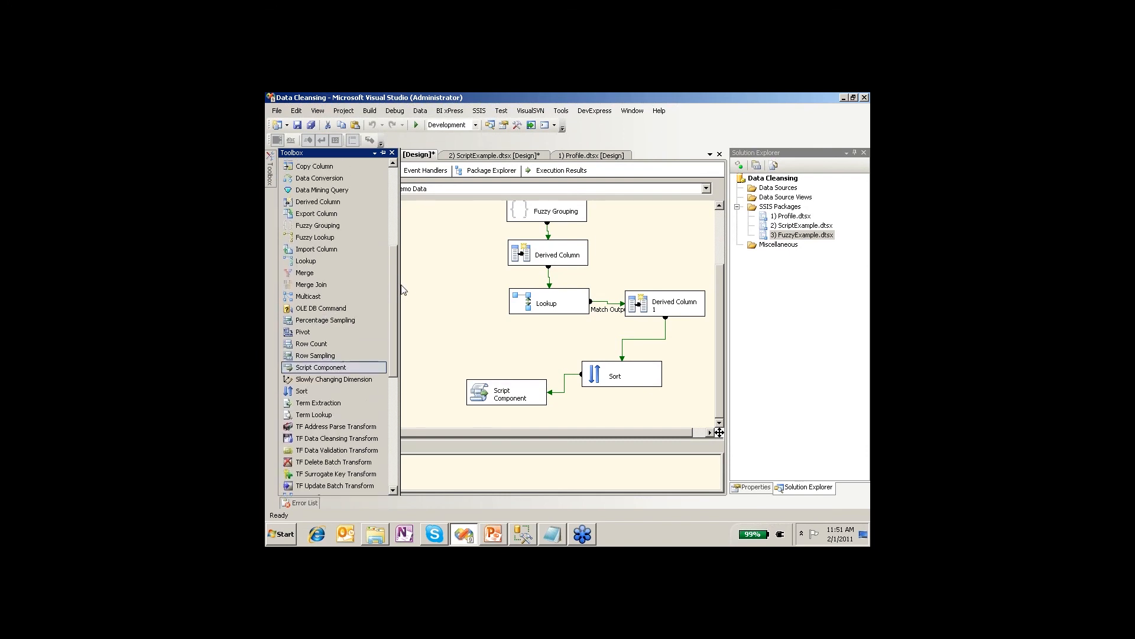
scroll(355, 272, "down", 3)
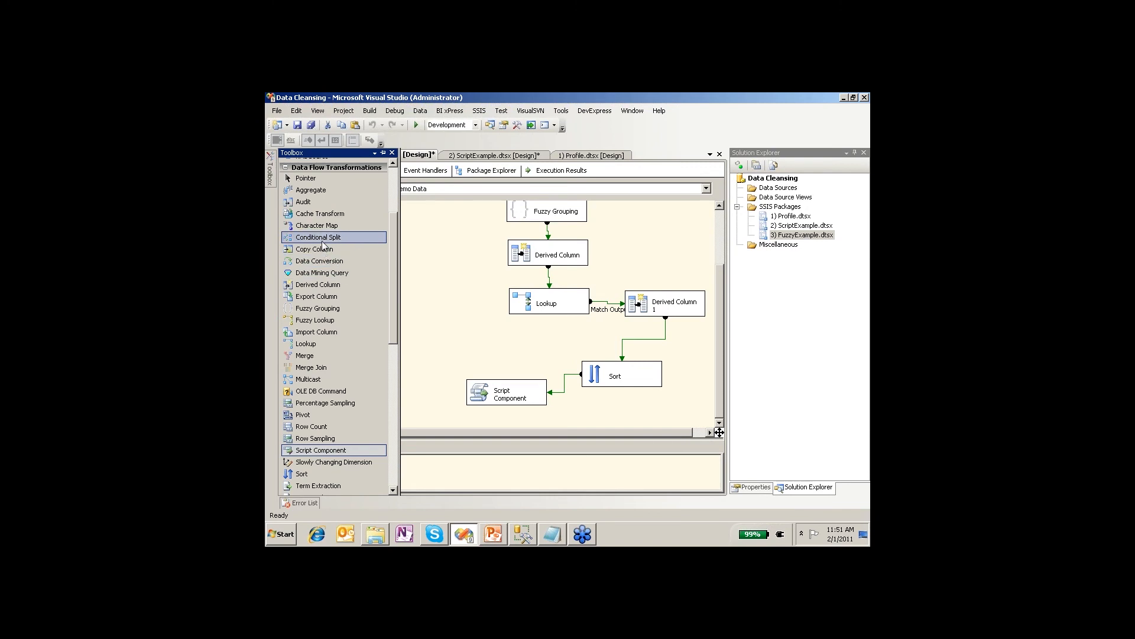
left_click_drag(325, 239, 512, 369)
left_click(488, 319)
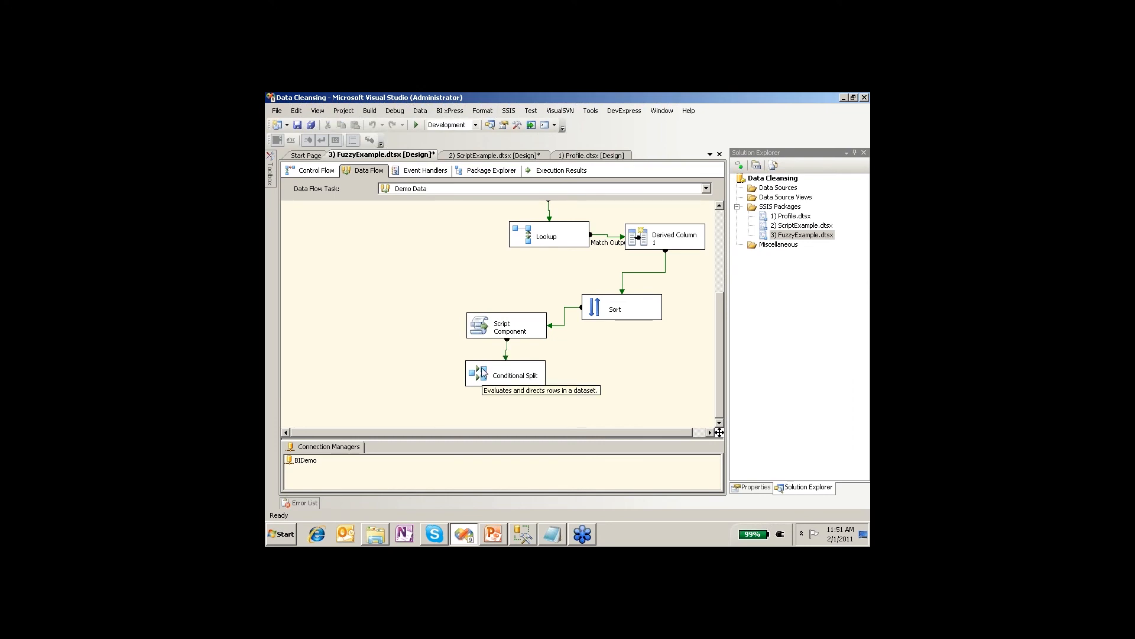
Define a Conditional Split output named Winner with the condition WinningRow == True.
left_click(499, 371)
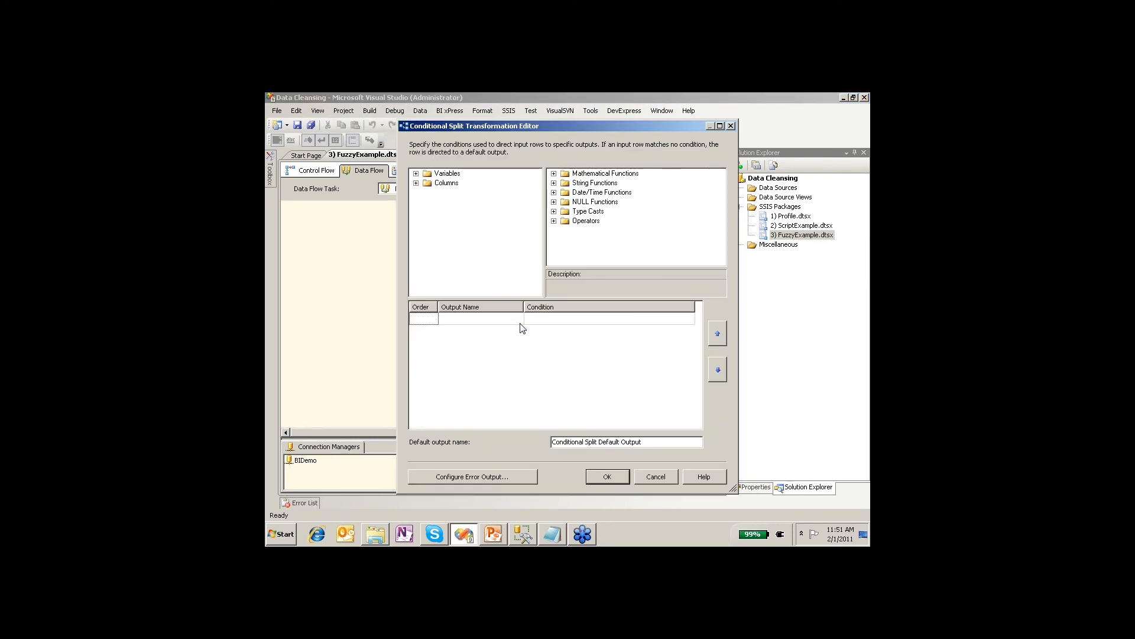
left_click(552, 319)
type("WinningRow == True")
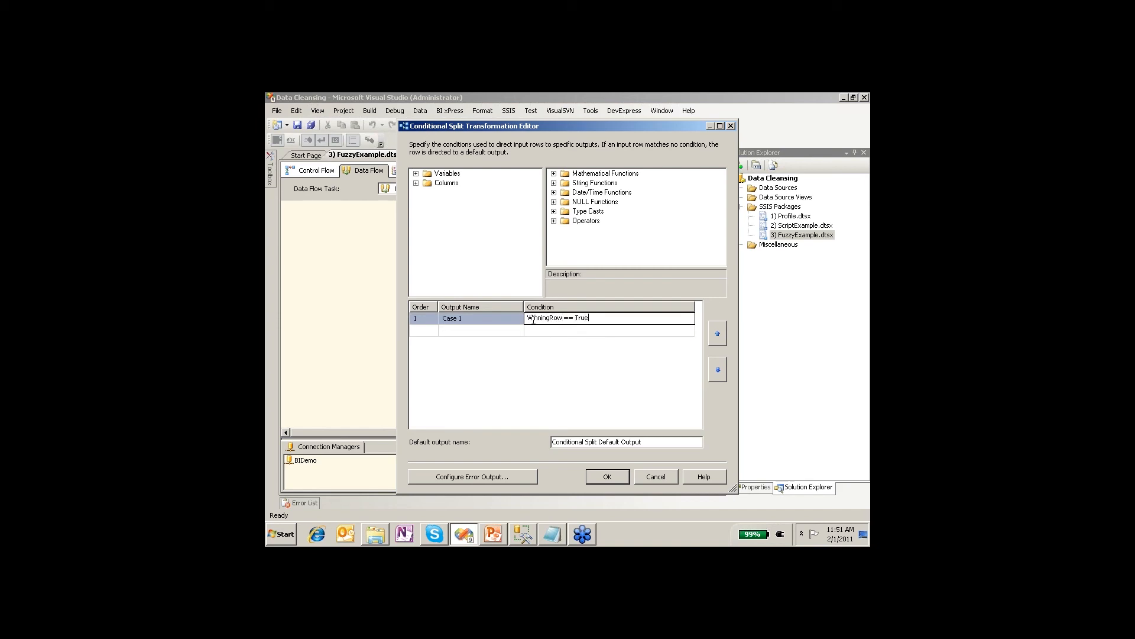
key("shift+Tab")
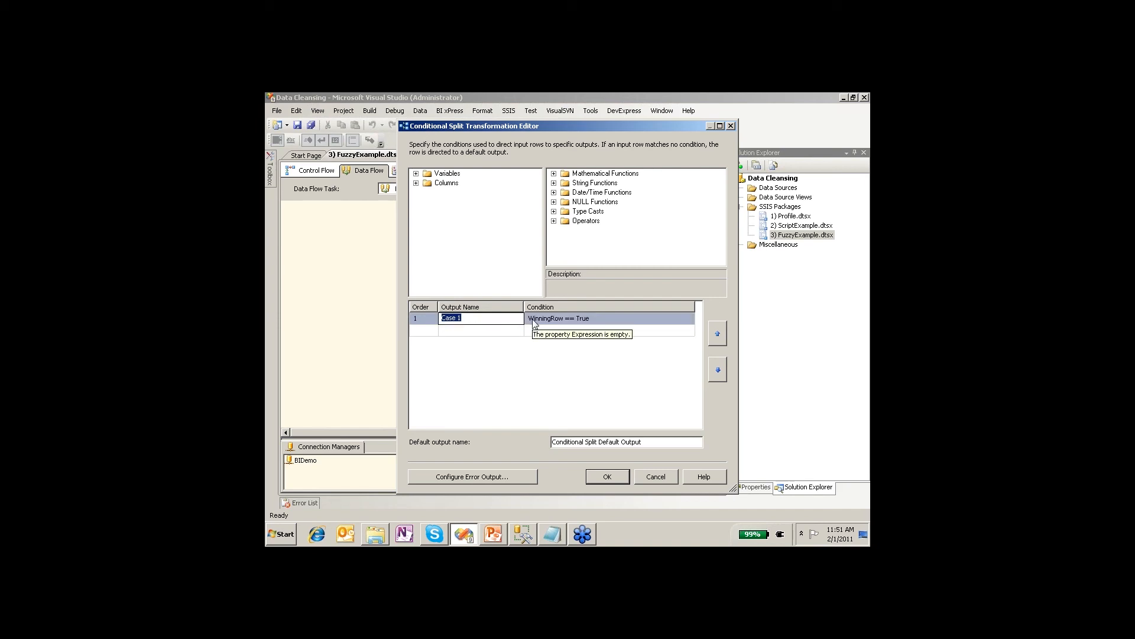
type("Winner")
key("Return")
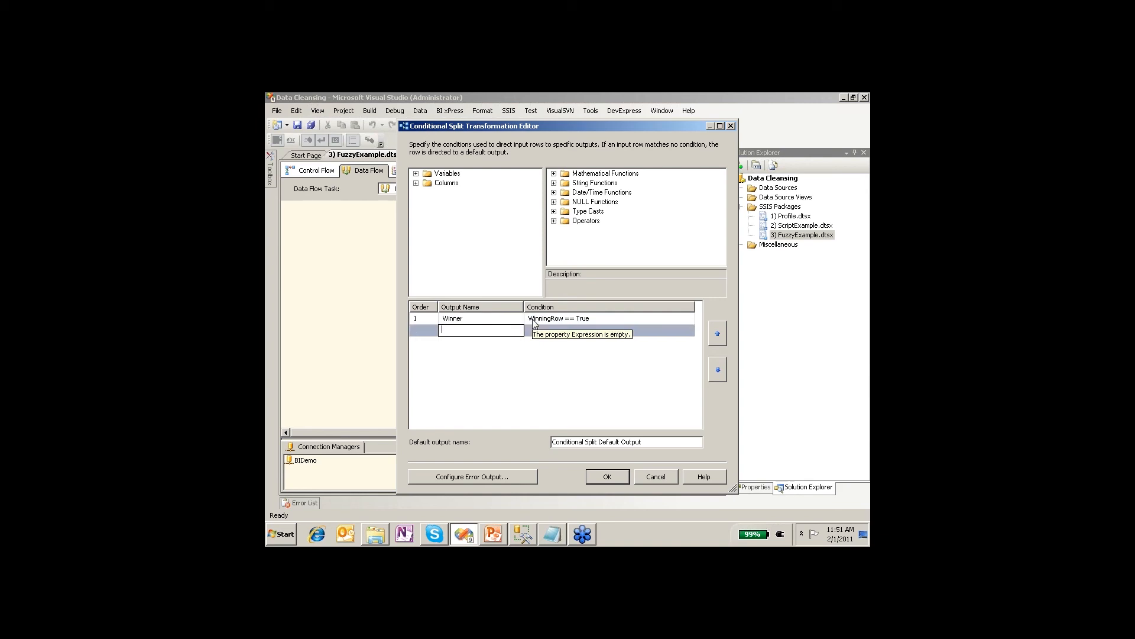
Set the Conditional Split's default output name to Loser and accept the split settings.
key("Tab")
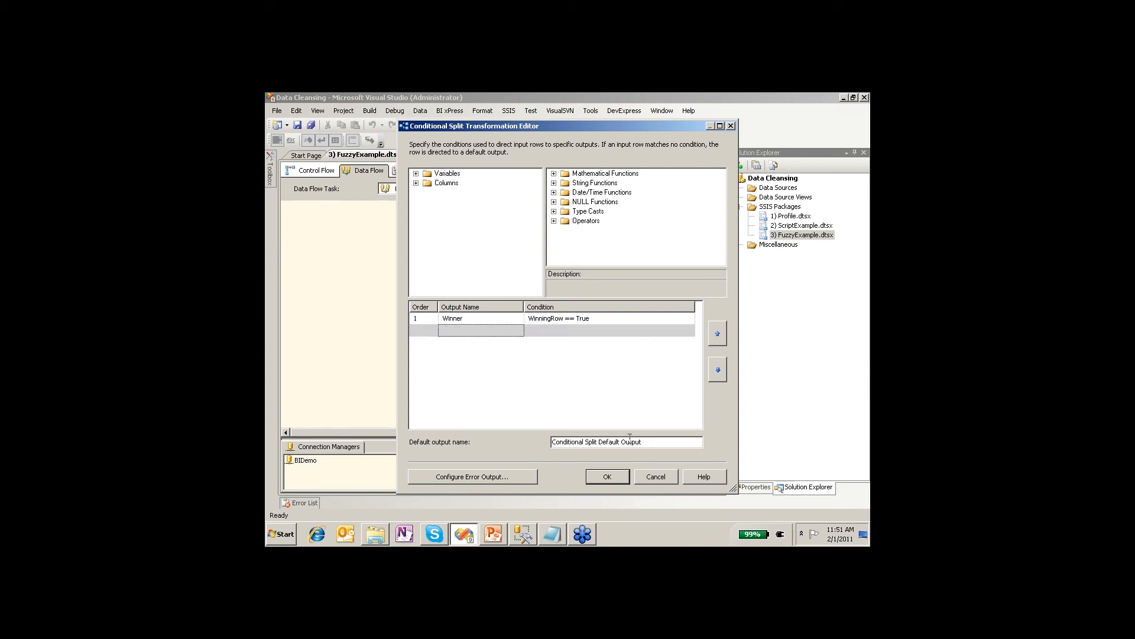
type("Losert")
key("BackSpace")
key("ctrl+1")
left_click(598, 233)
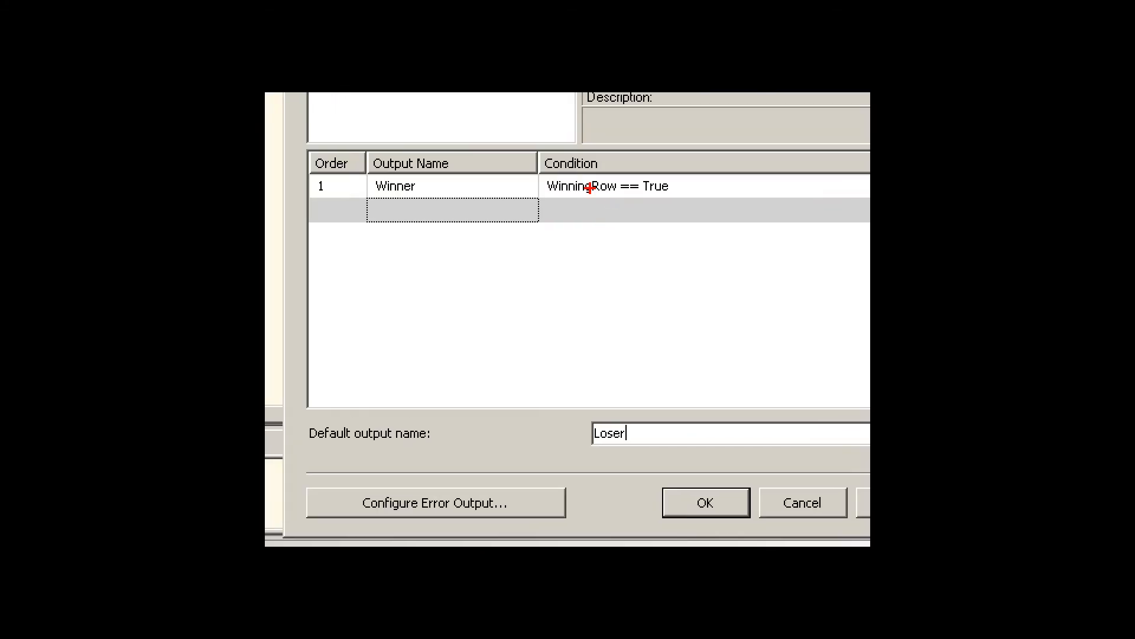
left_click_drag(551, 202, 621, 200)
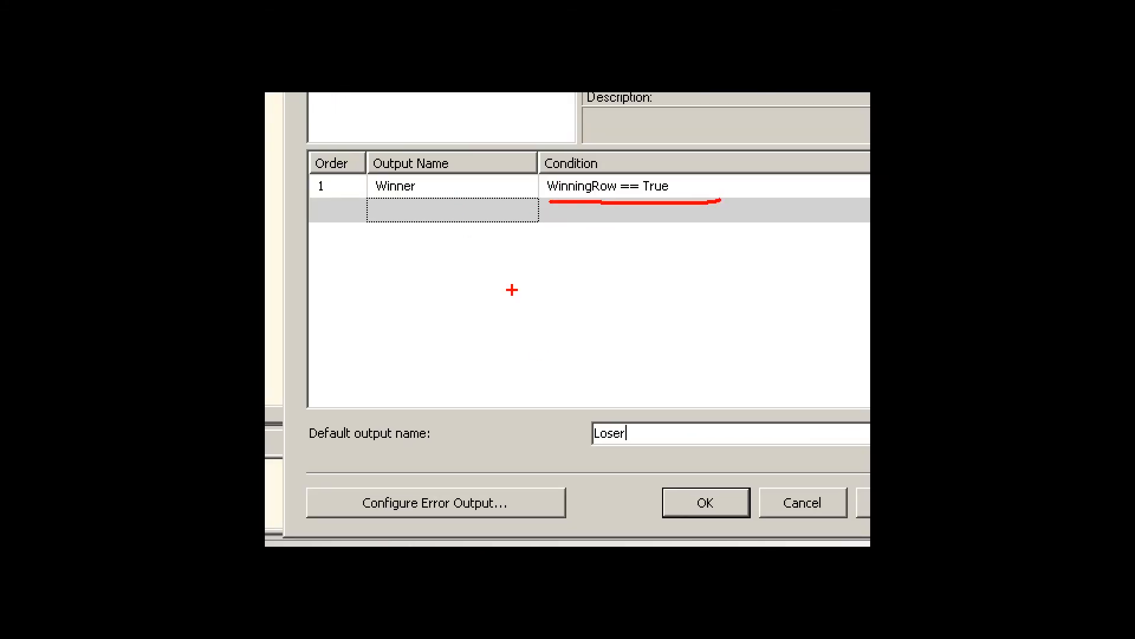
mouse_move(640, 408)
left_mouse_down()
mouse_move(638, 445)
mouse_move(628, 408)
left_mouse_up()
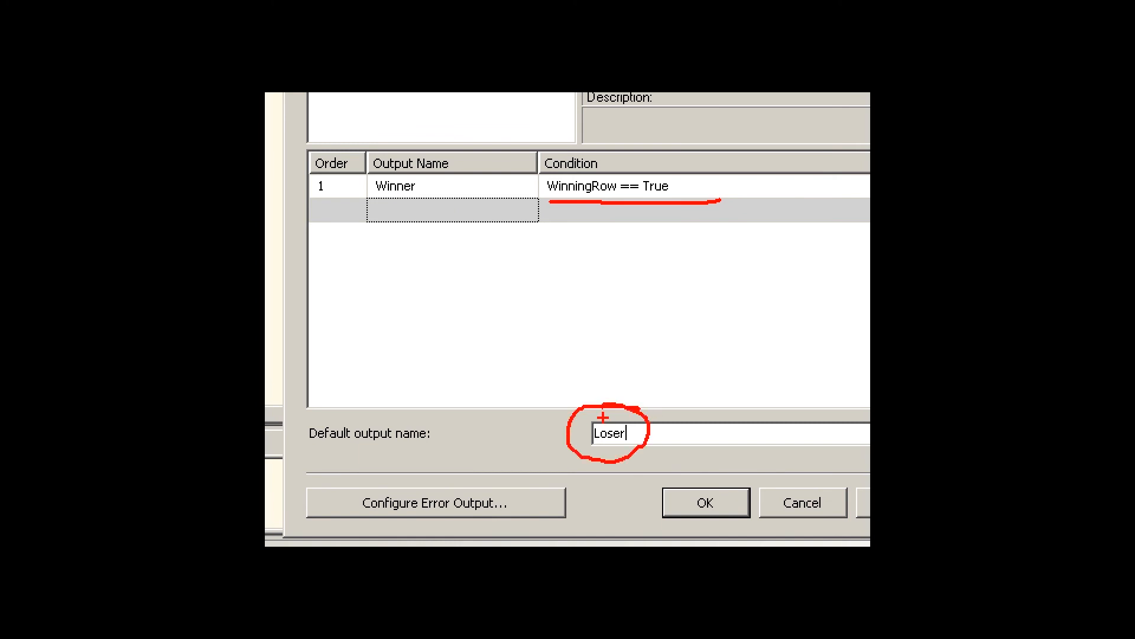
key("Escape")
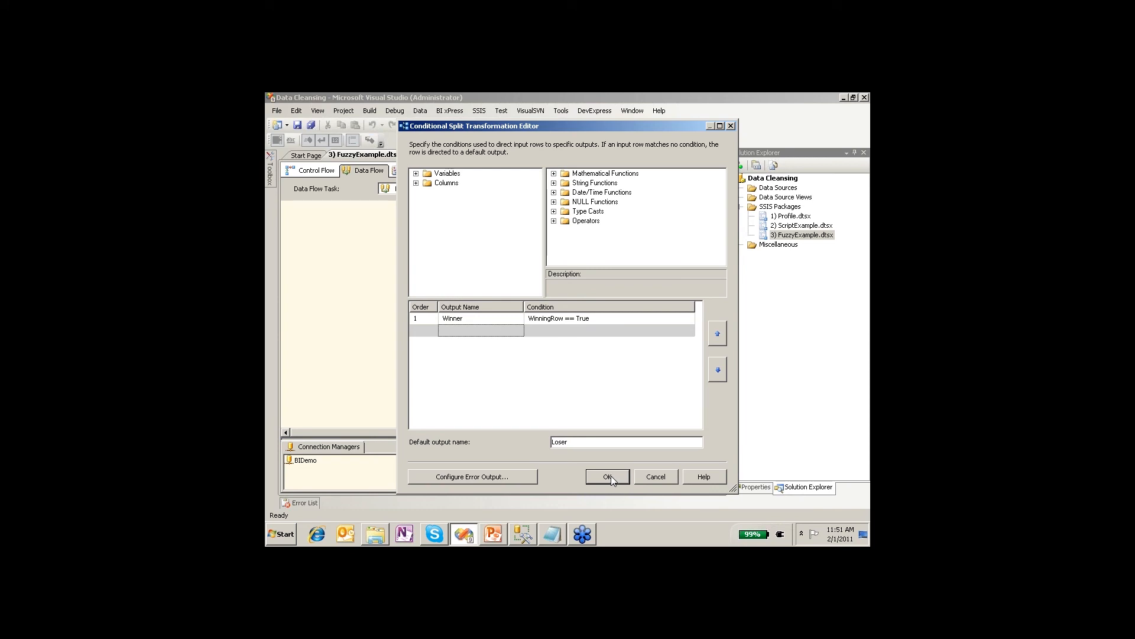
left_click(608, 477)
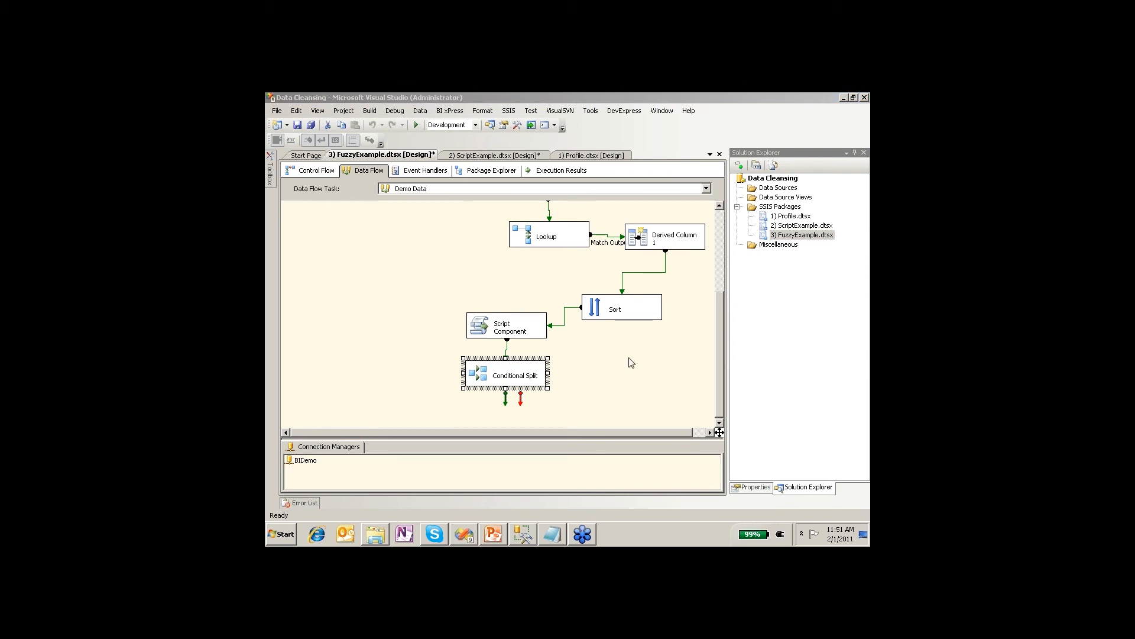
Add two TF Terminator Destinations to the data flow beneath the Conditional Split, one on each side.
left_click(403, 285)
mouse_move(269, 183)
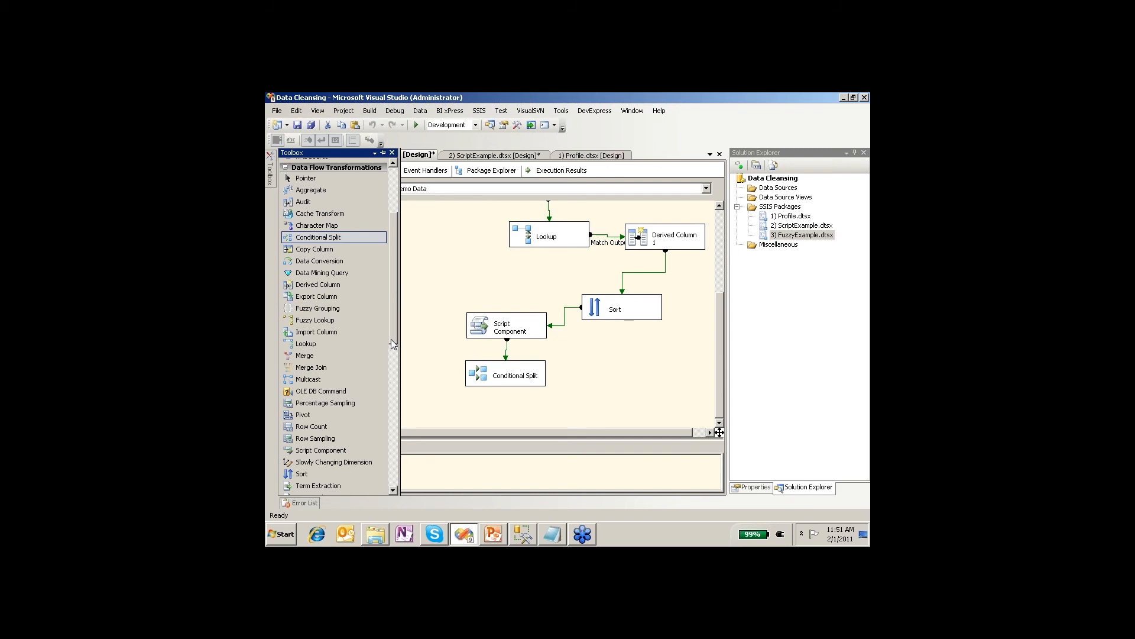
scroll(392, 340, "down", 6)
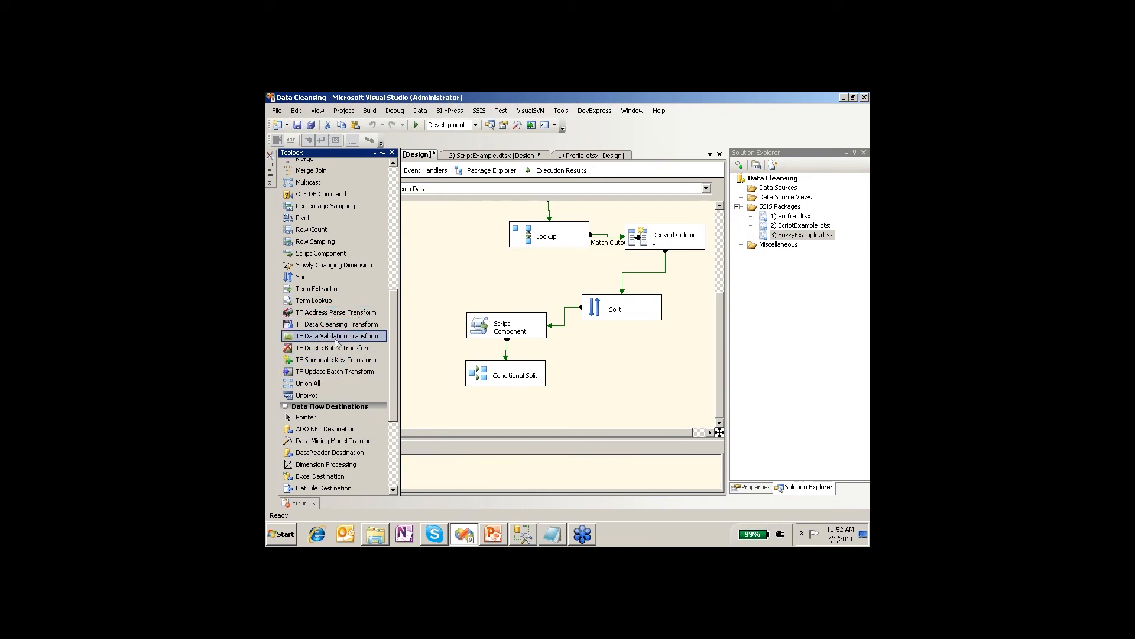
scroll(333, 423, "down", 3)
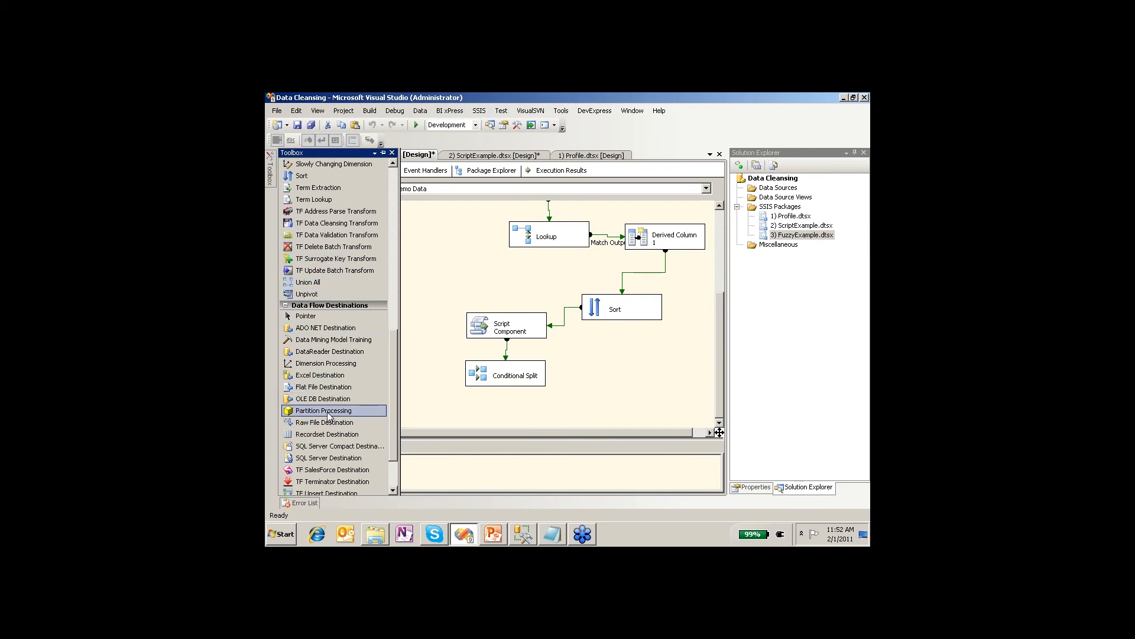
scroll(333, 421, "down", 2)
left_click_drag(333, 421, 609, 417)
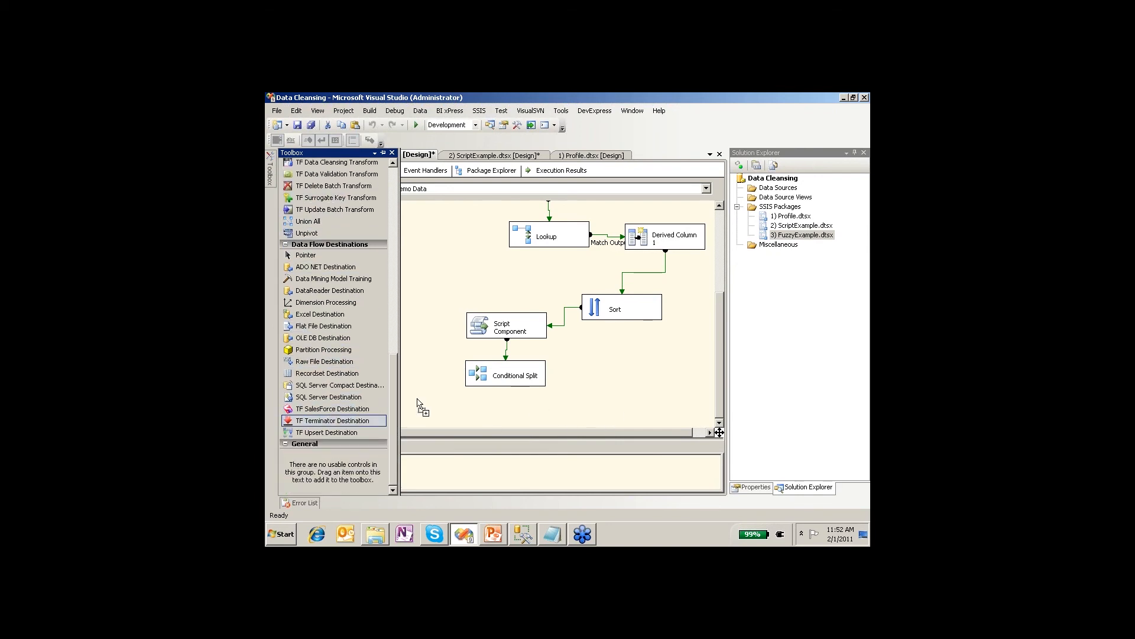
left_click_drag(419, 410, 418, 409)
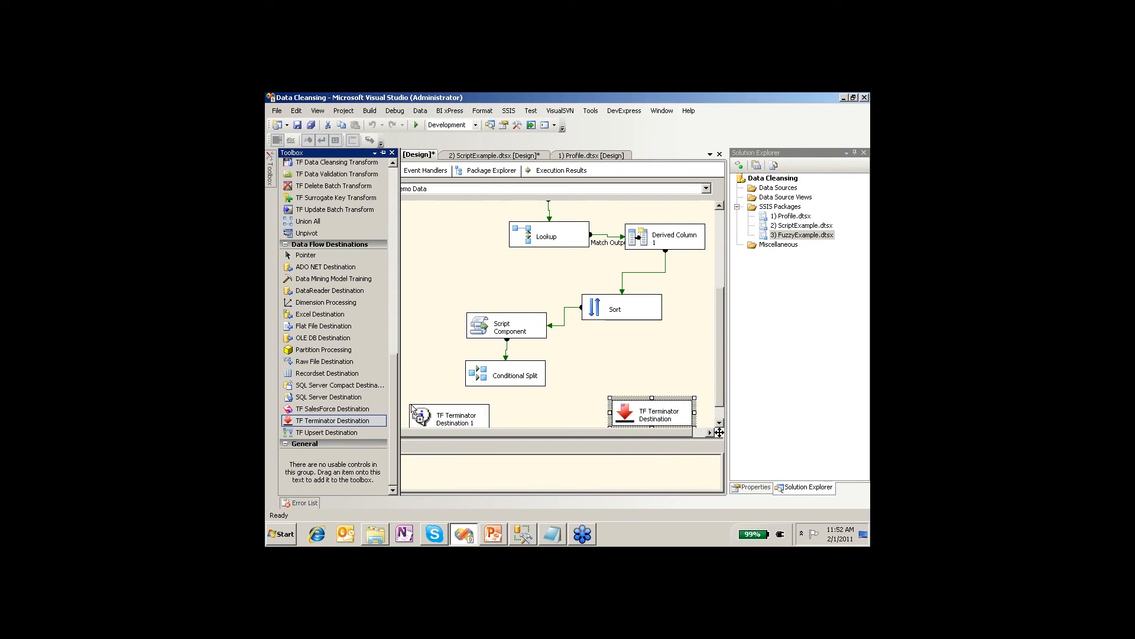
Connect the Conditional Split's Winner output to TF Terminator Destination 1 and its Loser output to TF Terminator Destination.
left_click(506, 383)
left_click_drag(506, 399, 449, 355)
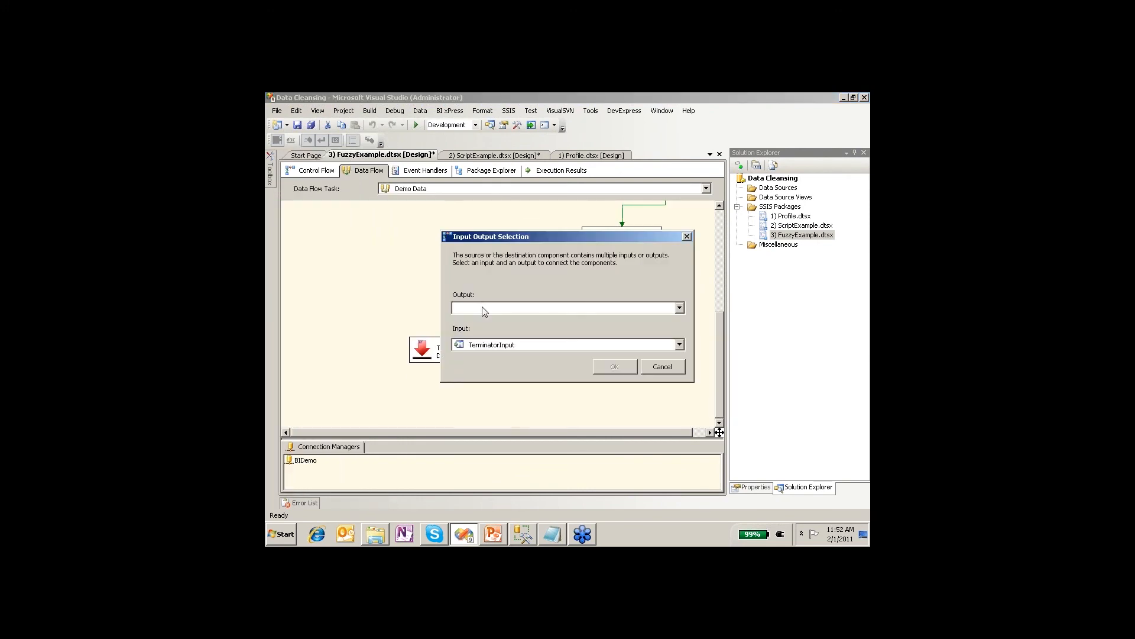
left_click(679, 308)
left_click(532, 327)
left_click(606, 371)
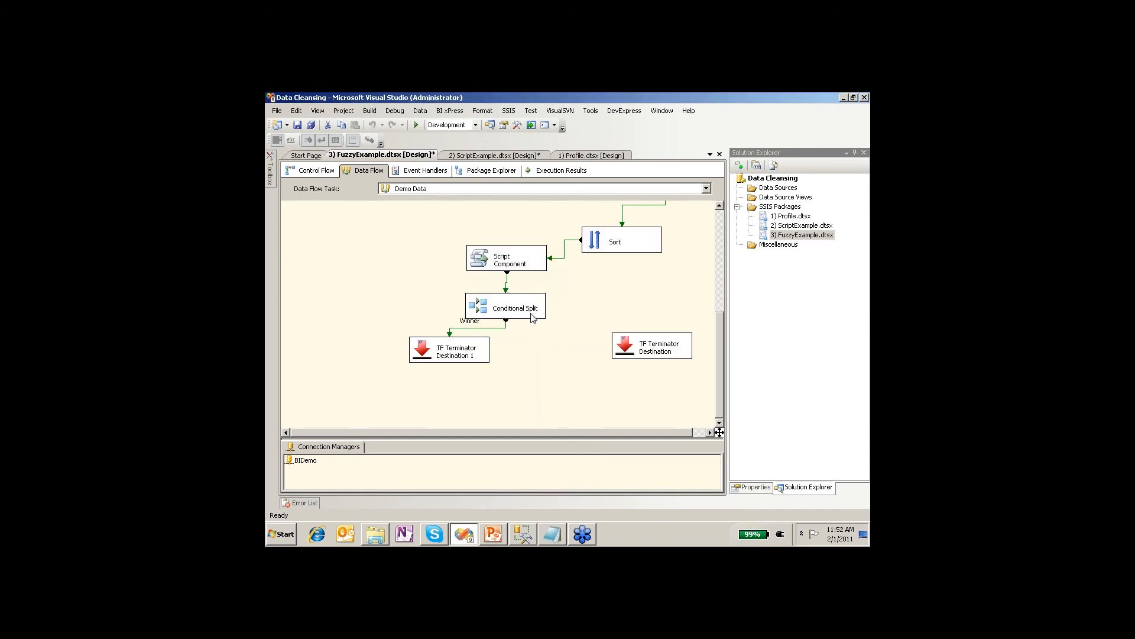
left_click_drag(526, 336, 618, 342)
Add a grid data viewer to the Loser path between the Conditional Split and its TF Terminator Destination.
left_click(584, 327)
right_click(584, 328)
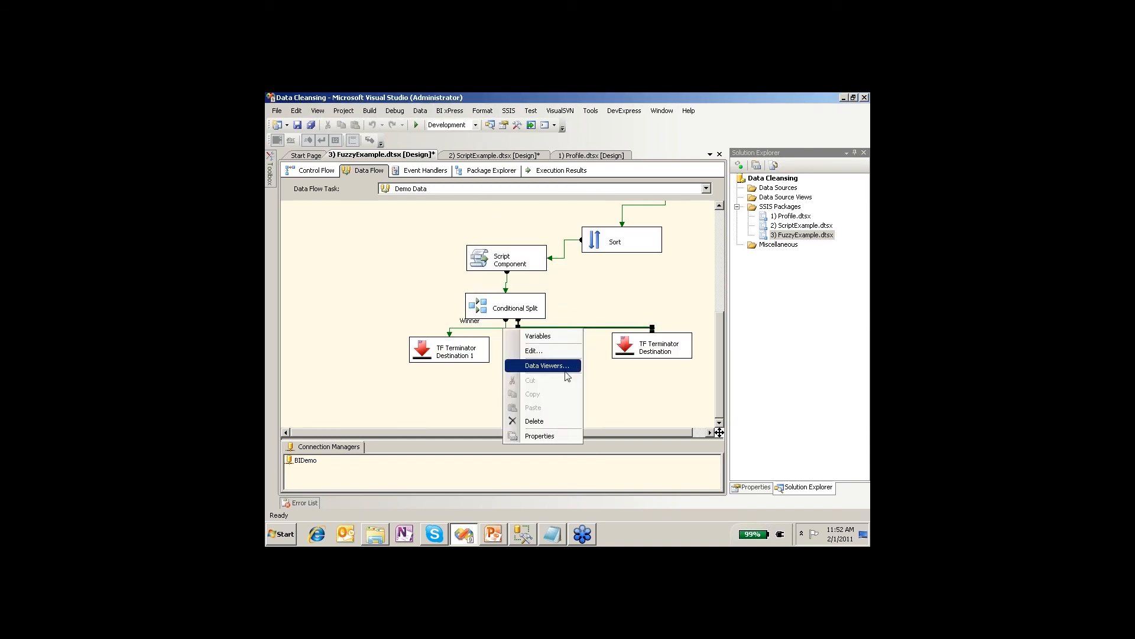
left_click(559, 364)
left_click(595, 415)
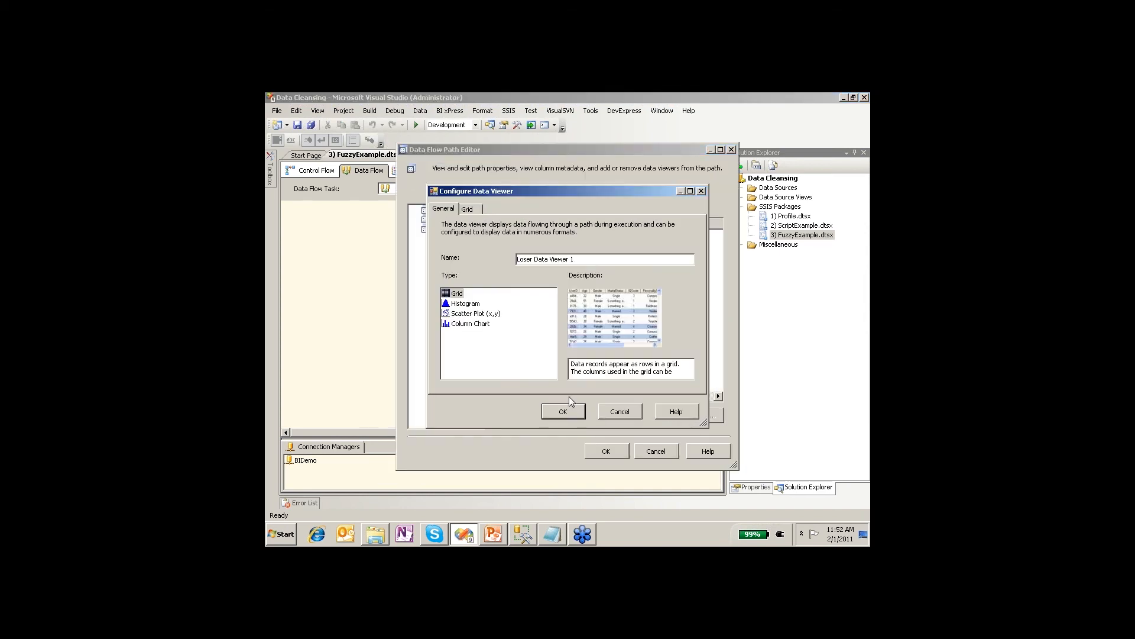
left_click(562, 411)
left_click(604, 449)
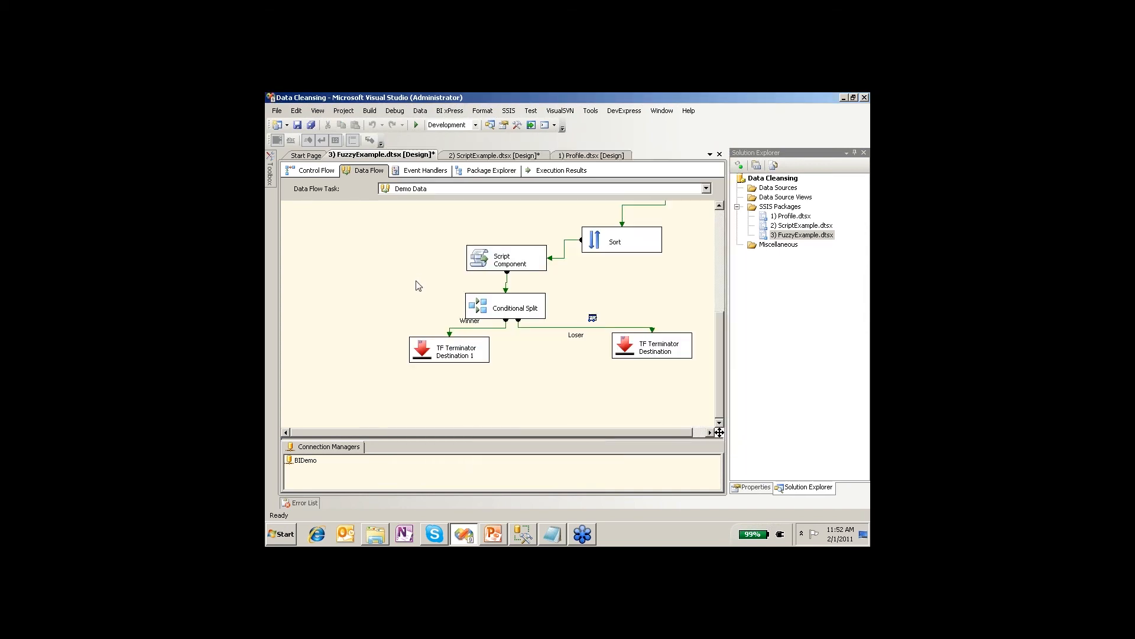
Execute the Demo Data data flow task and move the Loser data viewer clear of the Winner and Loser paths.
right_click(417, 281)
left_click(402, 313)
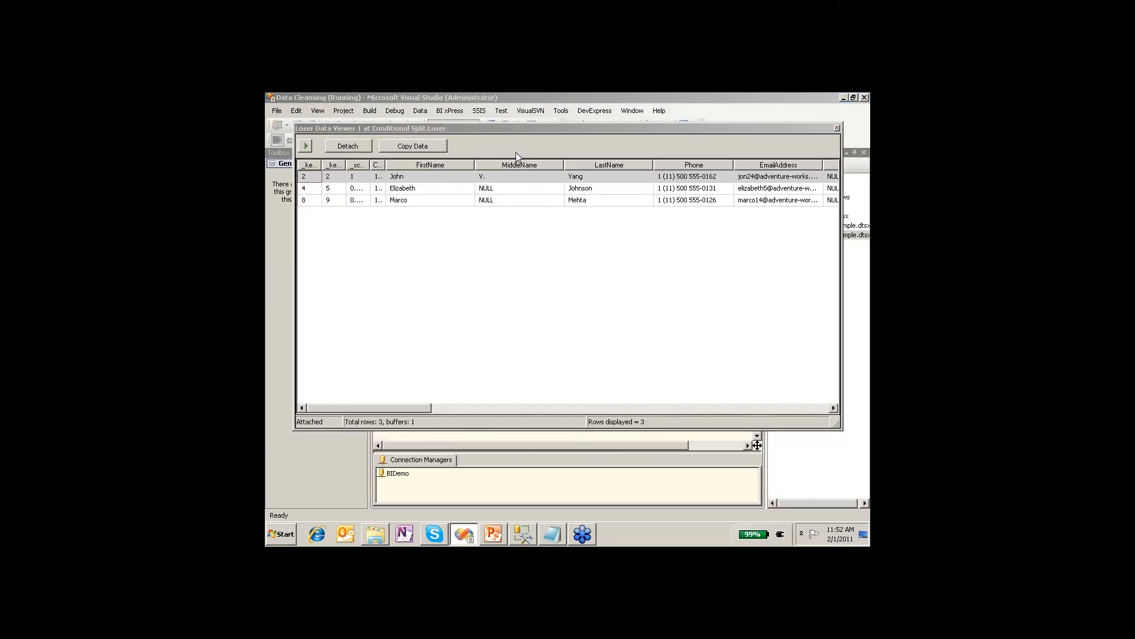
left_click_drag(514, 131, 519, 389)
left_click_drag(515, 345, 460, 361)
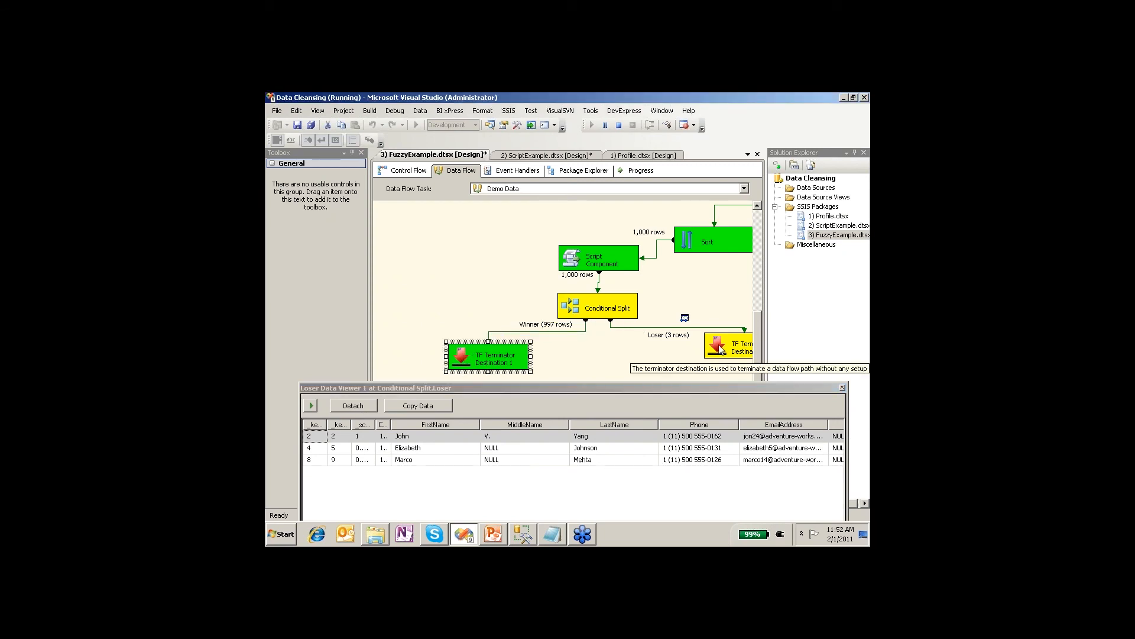
Examine the Loser data viewer's duplicate rows, including their keys, similarity values, total scores, WinningRow flag and cleaned columns.
left_click(469, 459)
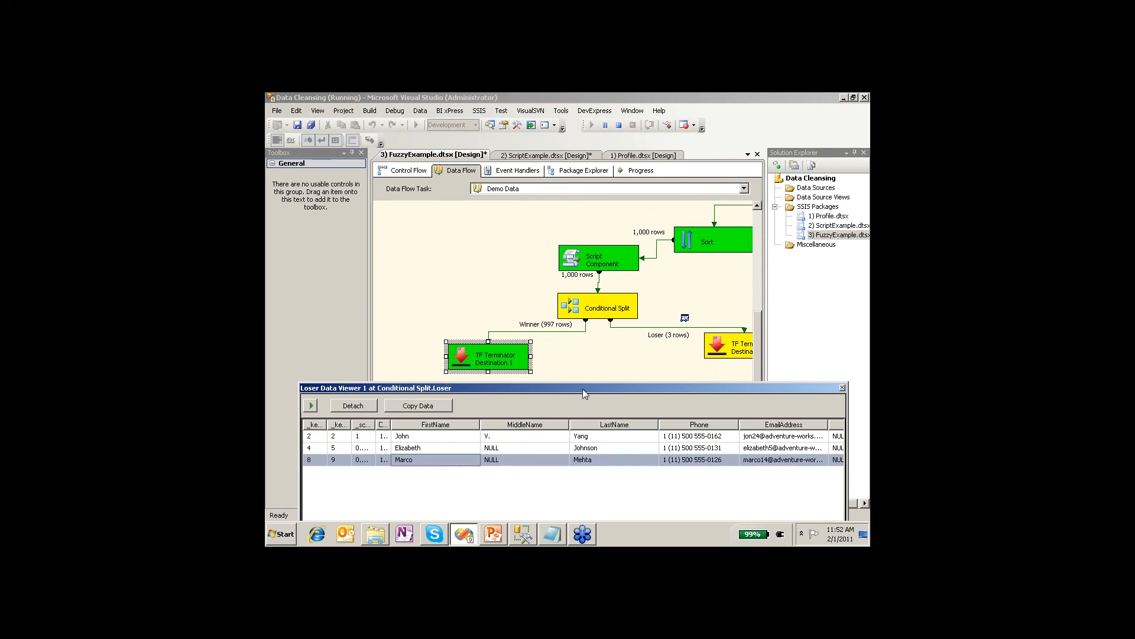
left_click_drag(583, 388, 580, 190)
mouse_move(400, 467)
left_mouse_down()
mouse_move(431, 468)
mouse_move(378, 466)
left_mouse_up()
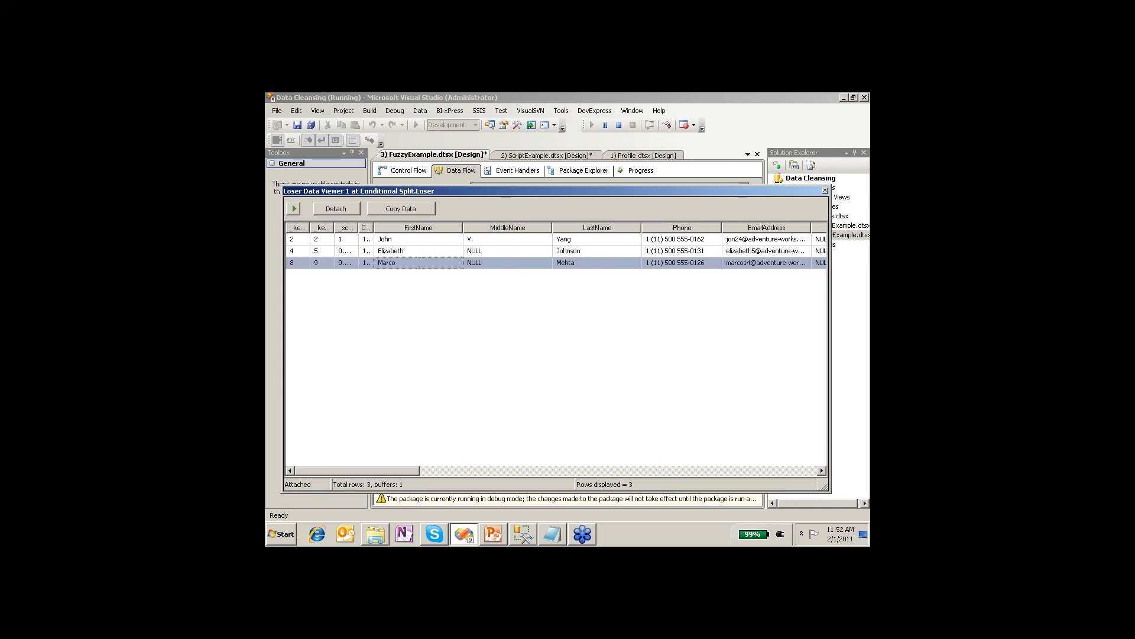
left_click(633, 254)
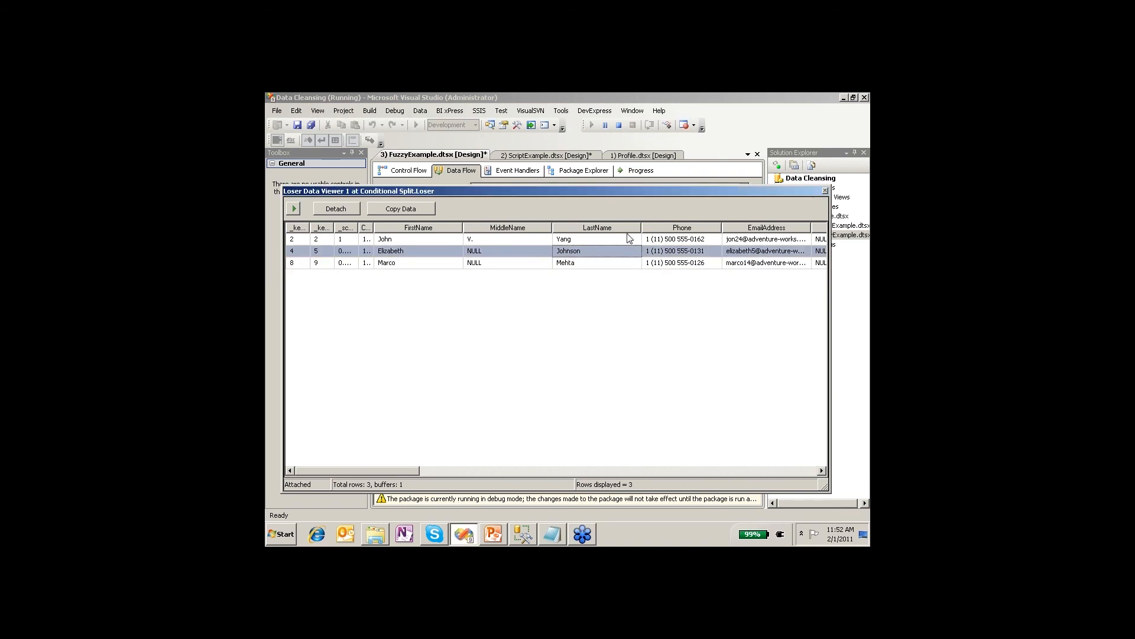
left_click(628, 237)
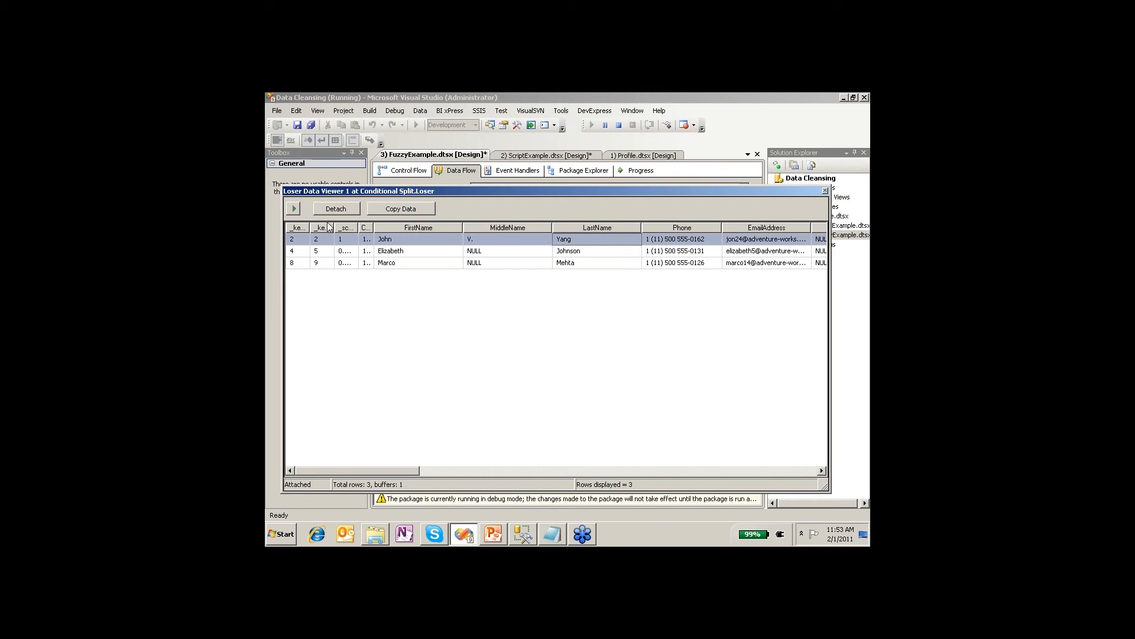
left_click_drag(523, 467, 797, 466)
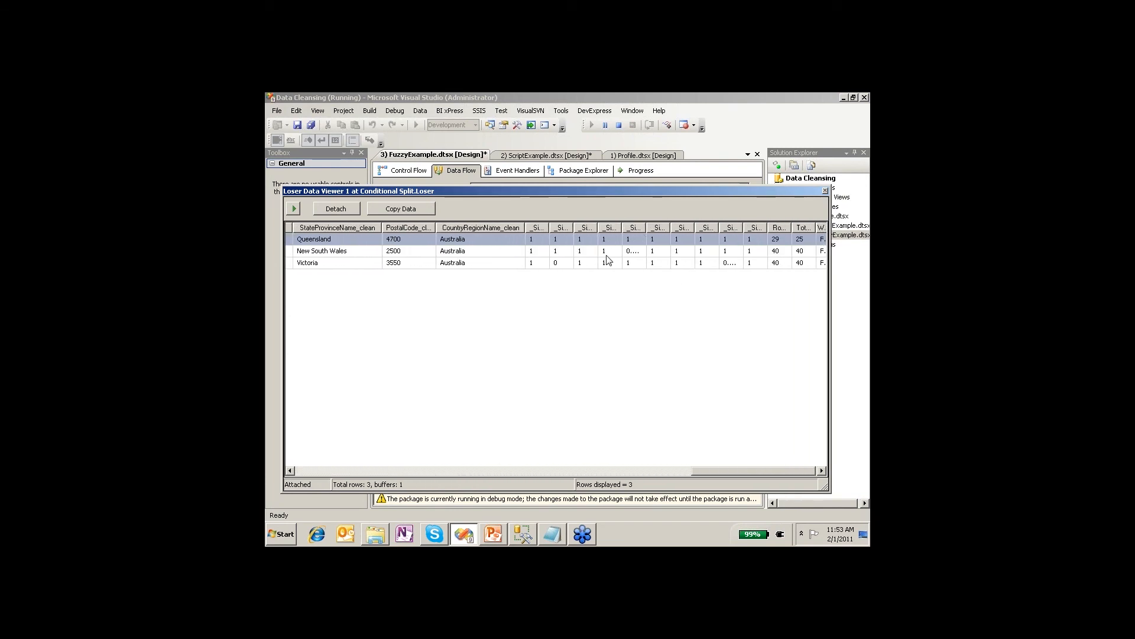
left_click(629, 470)
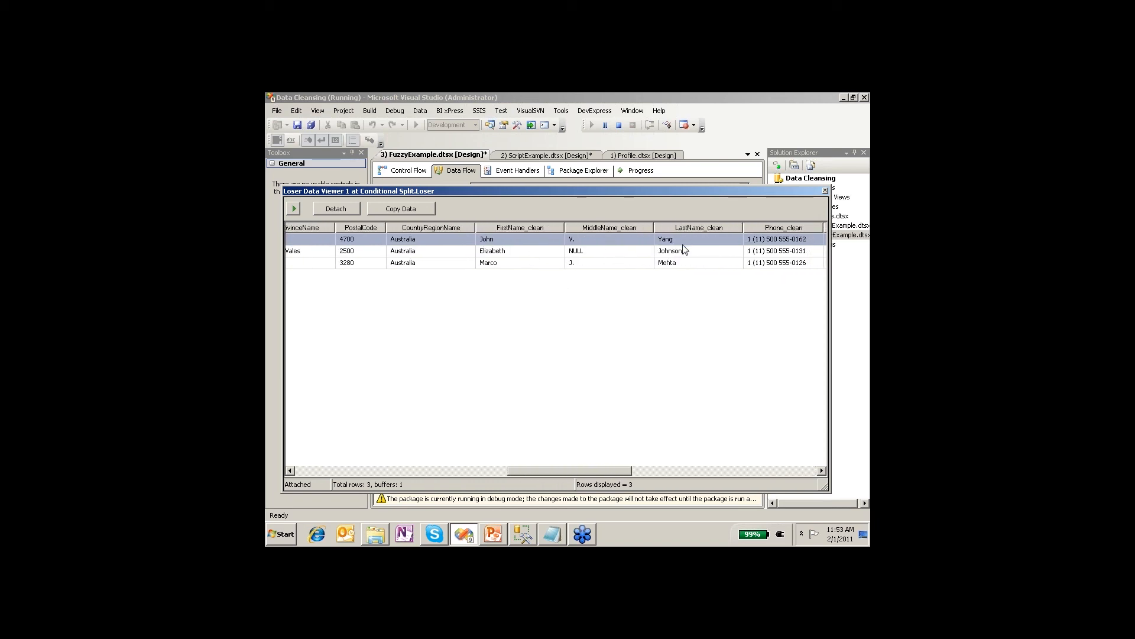
Close the Loser data viewer and stop debugging the package.
mouse_move(603, 465)
left_mouse_down()
mouse_move(460, 459)
mouse_move(539, 454)
mouse_move(582, 469)
left_mouse_up()
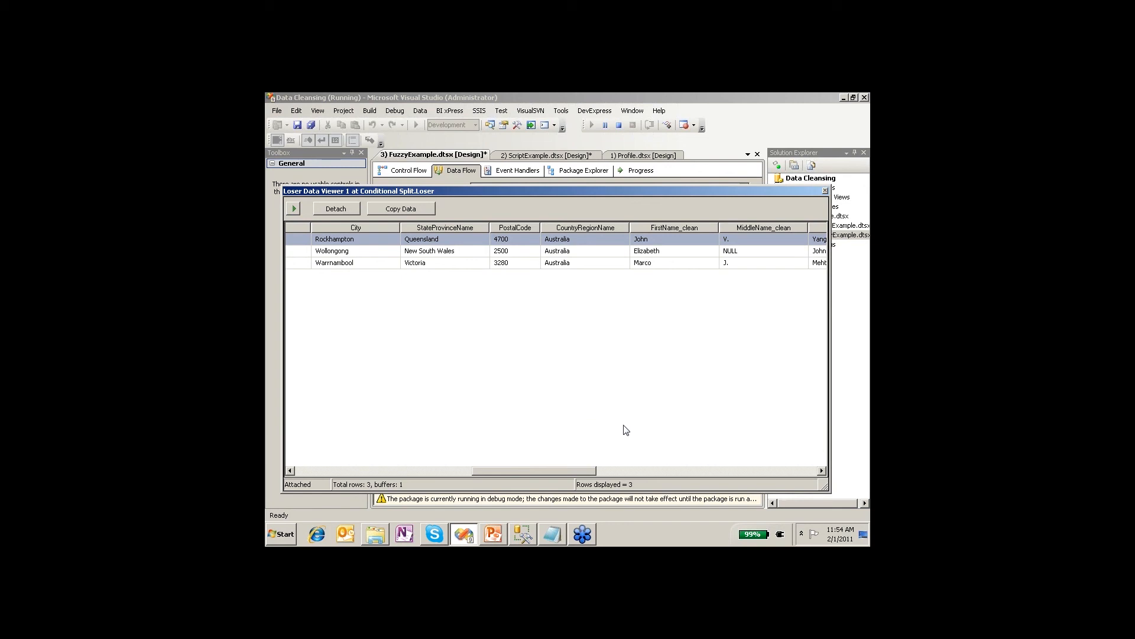
left_click(825, 191)
left_click(619, 125)
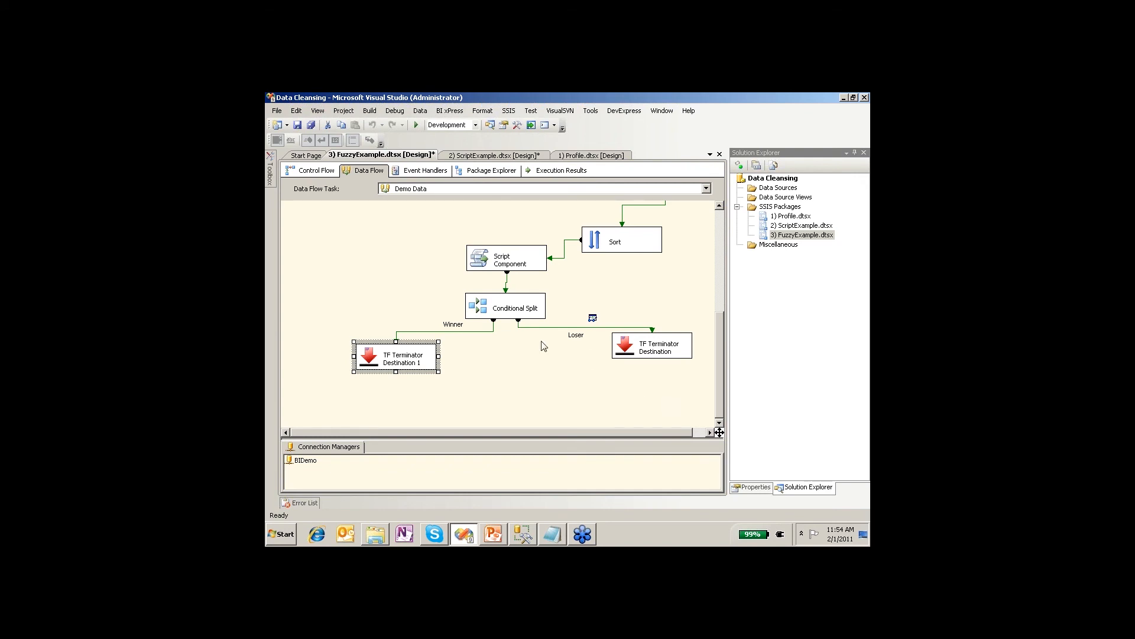
left_click(534, 381)
Switch to PowerPoint, start the slide show from the Fuzzy Grouping Demo slide and advance to the closing Questions slide.
left_click(493, 535)
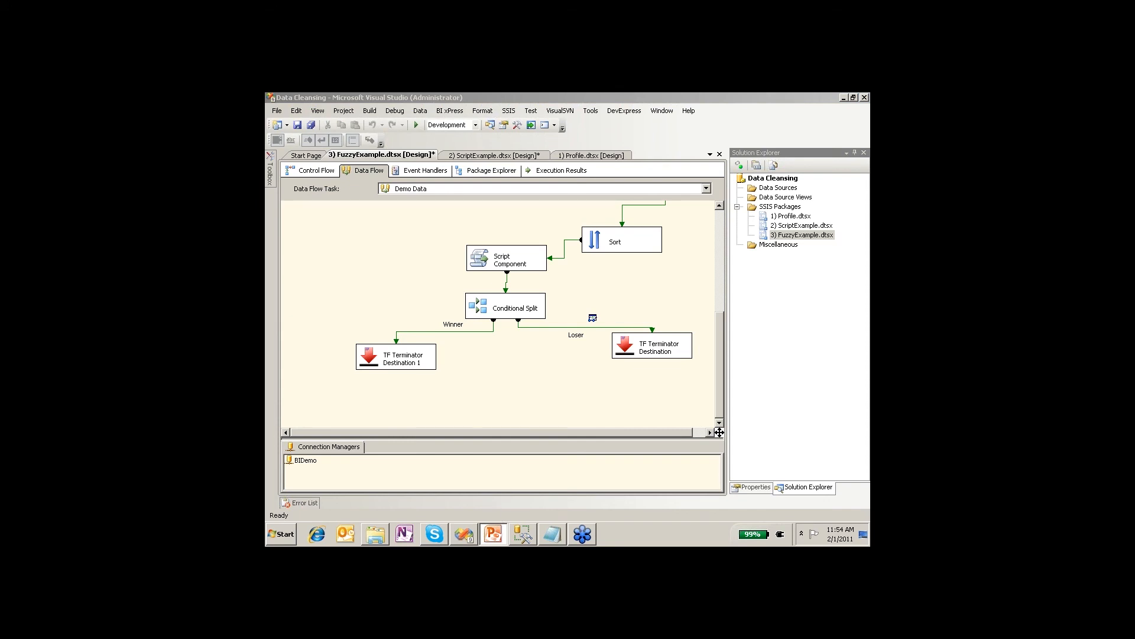
key("shift+F5")
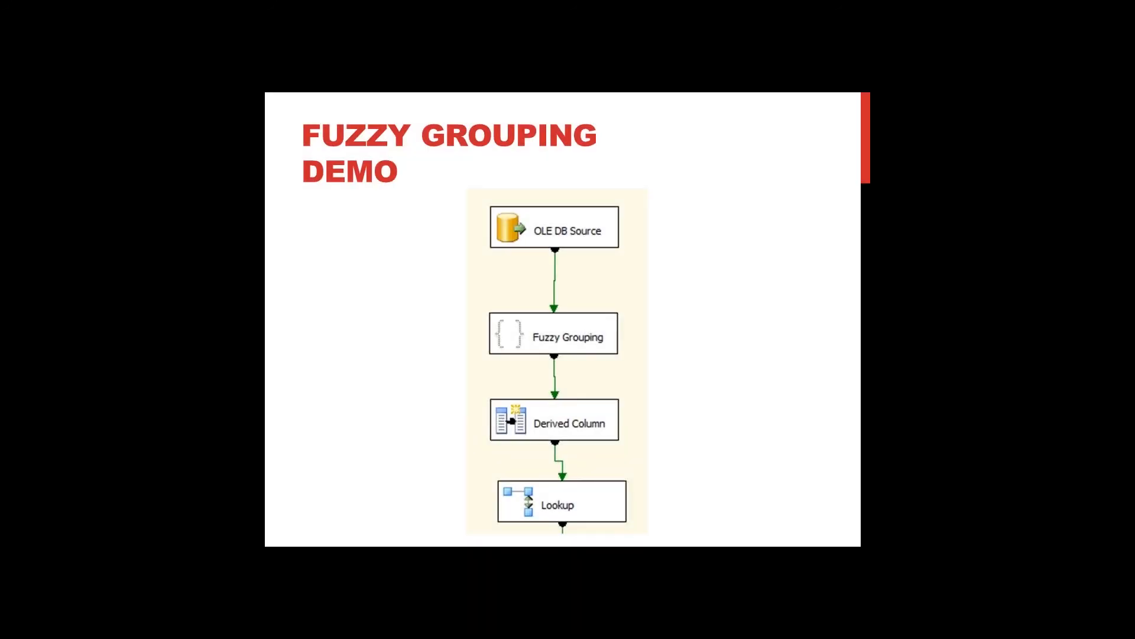
key("Right")
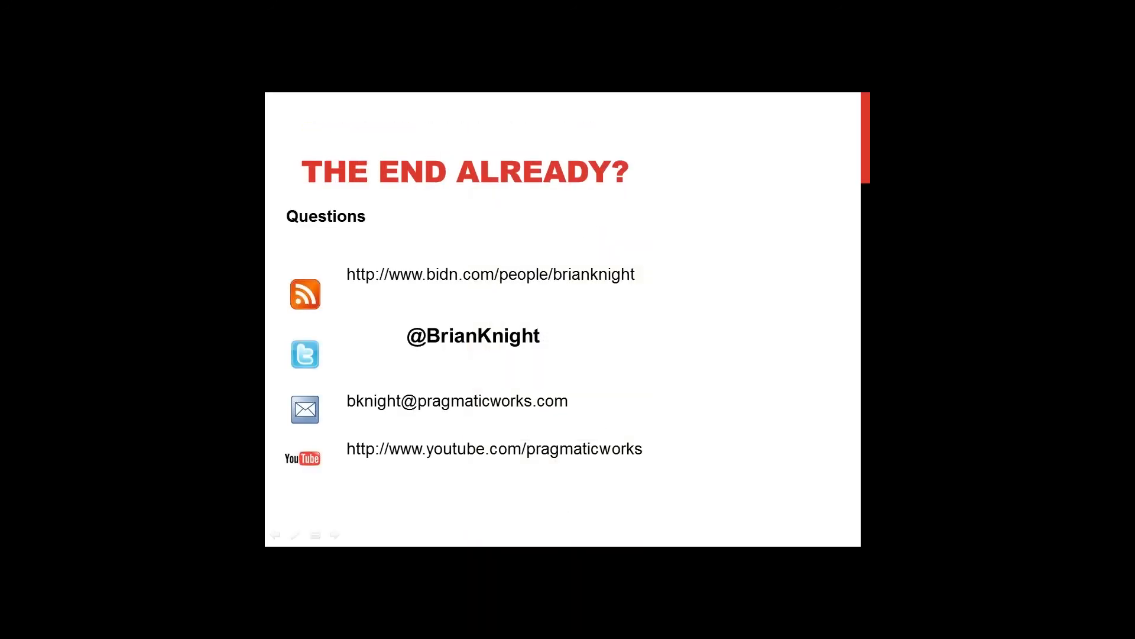
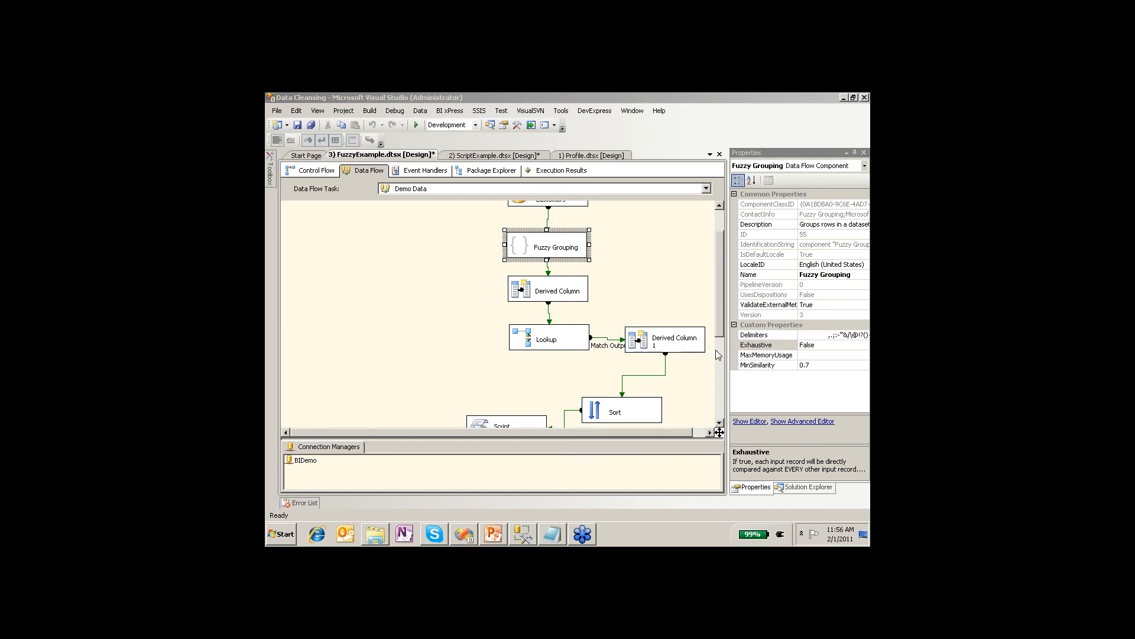
Select the Loser path between the Conditional Split and TF Terminator Destination in the Demo Data data flow.
left_click(717, 352)
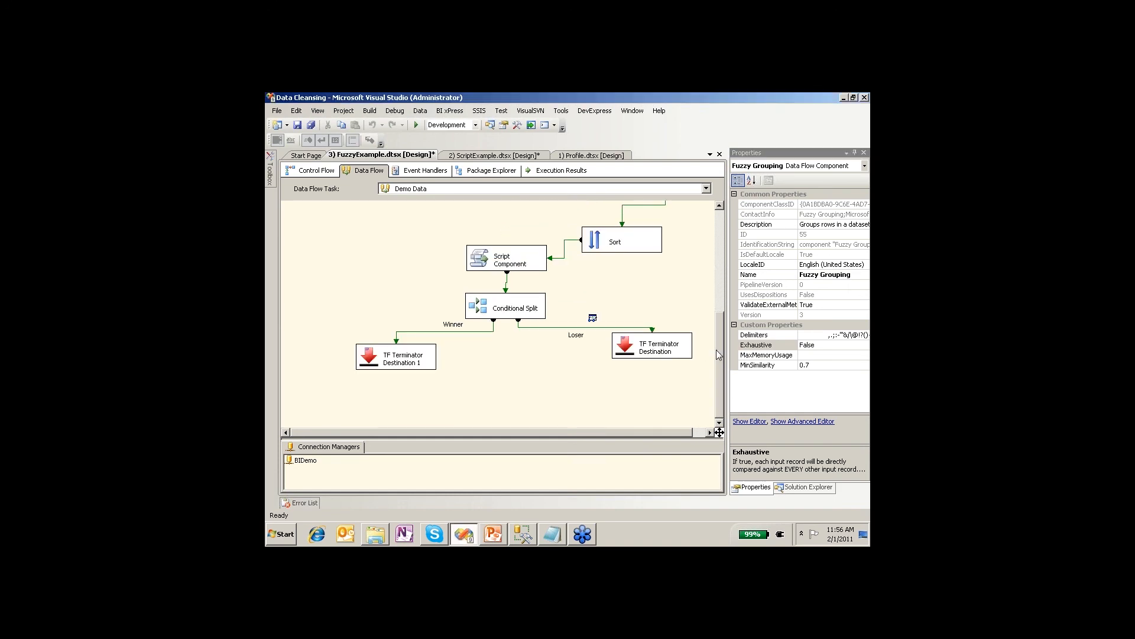
left_click(571, 327)
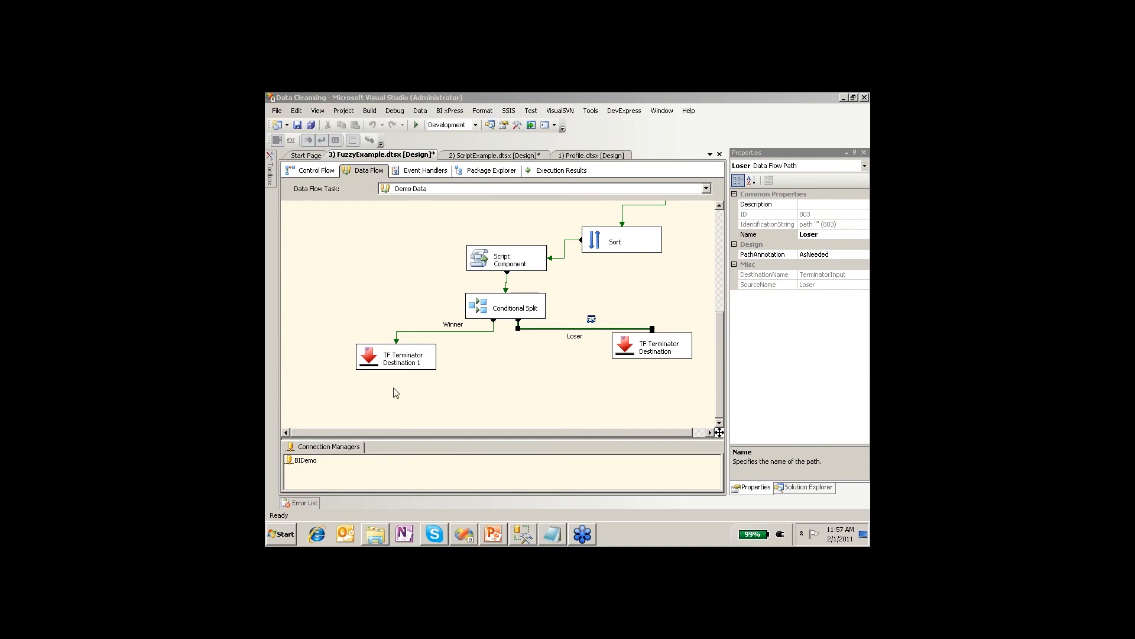
Switch to Internet Explorer and open the pragmaticworks.com home page.
left_click(318, 534)
type("www.prag")
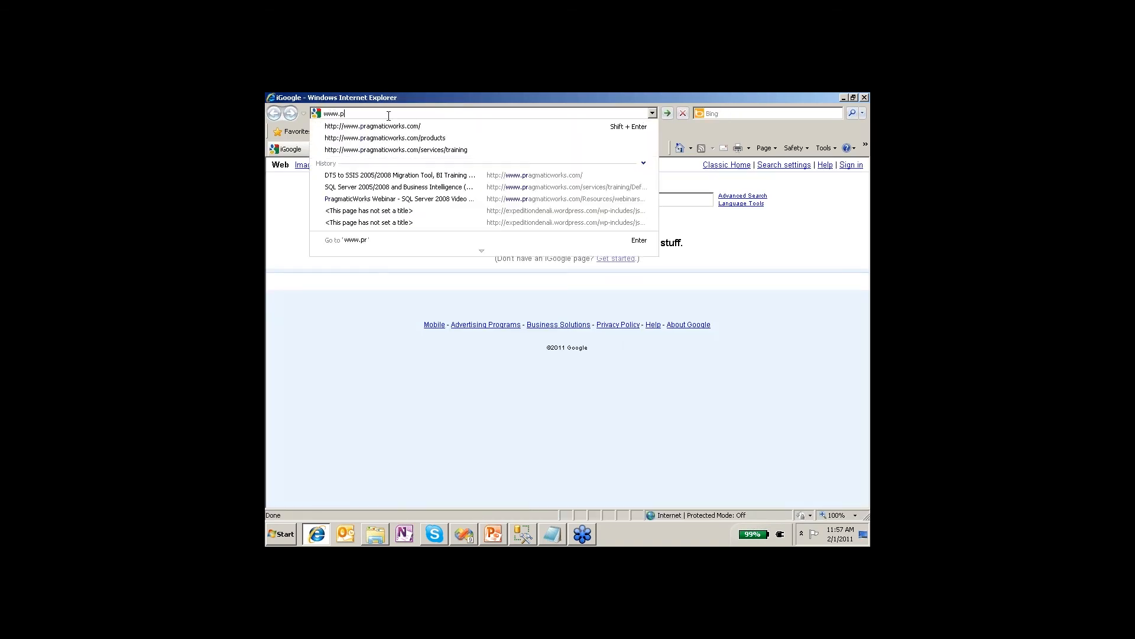
key("Down")
key("Return")
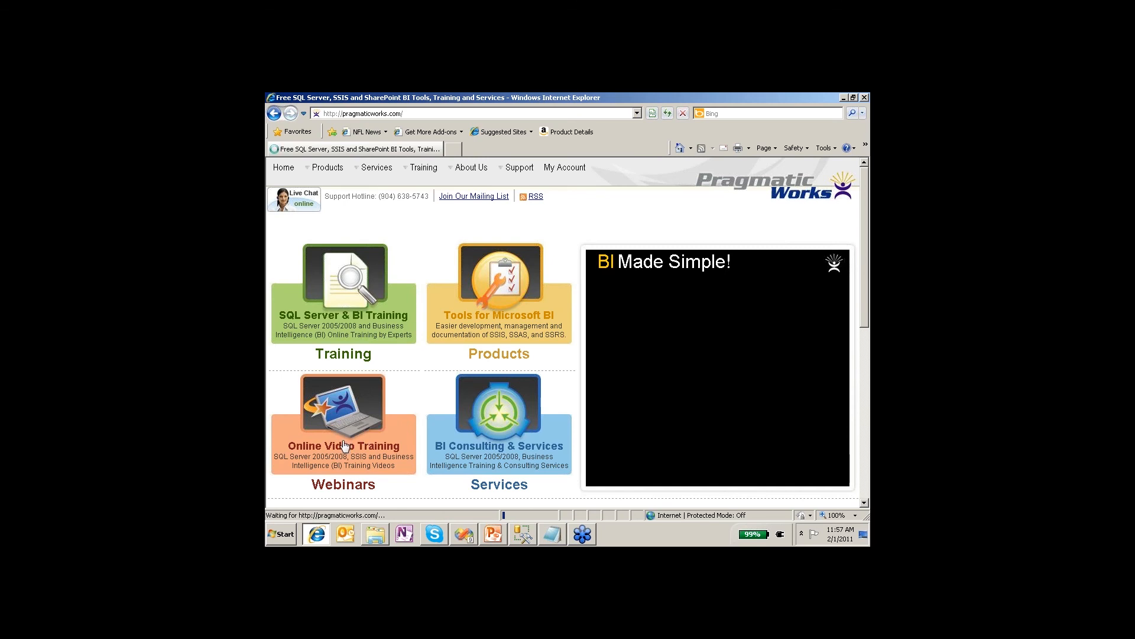
Open the Task Factory product page from the site's products, view its trial download form and return to the product page.
left_click(477, 303)
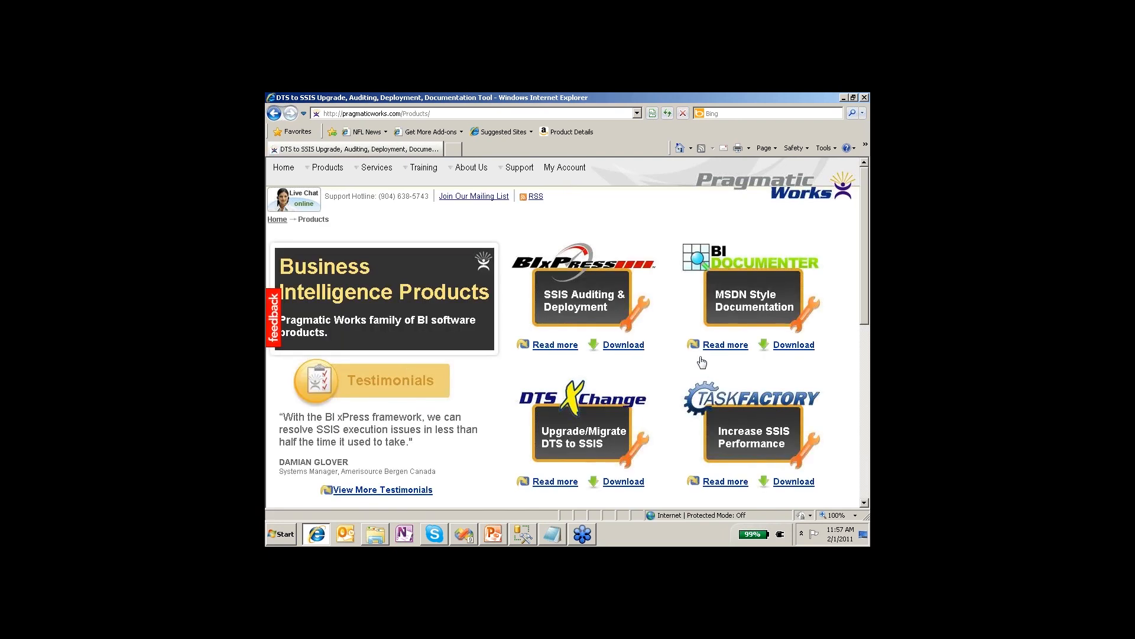
left_click(738, 430)
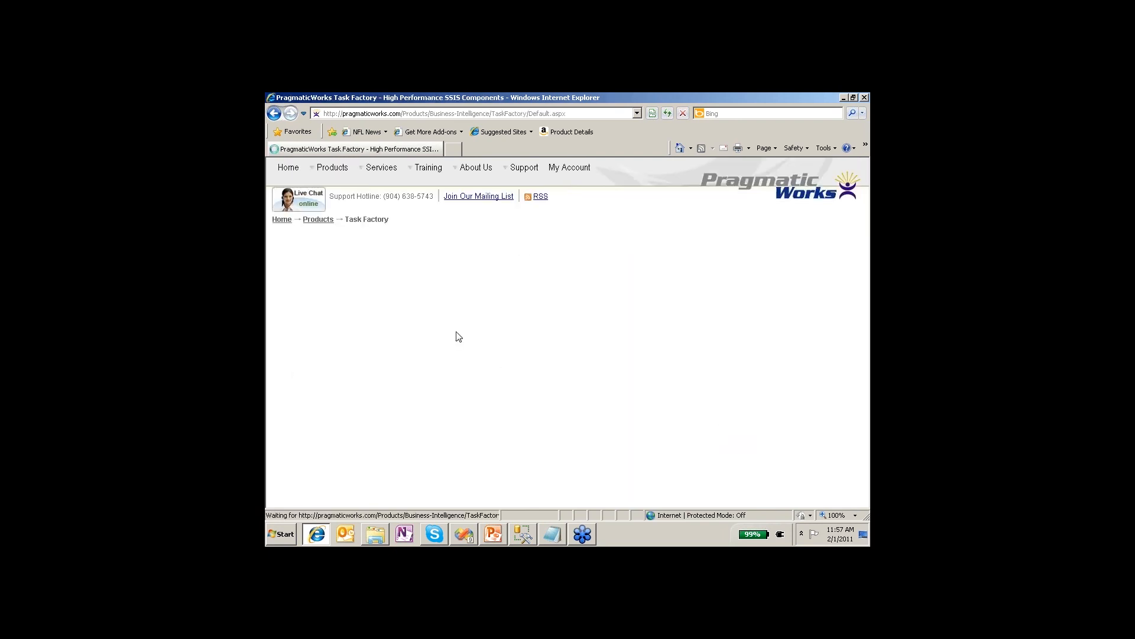
left_click(353, 449)
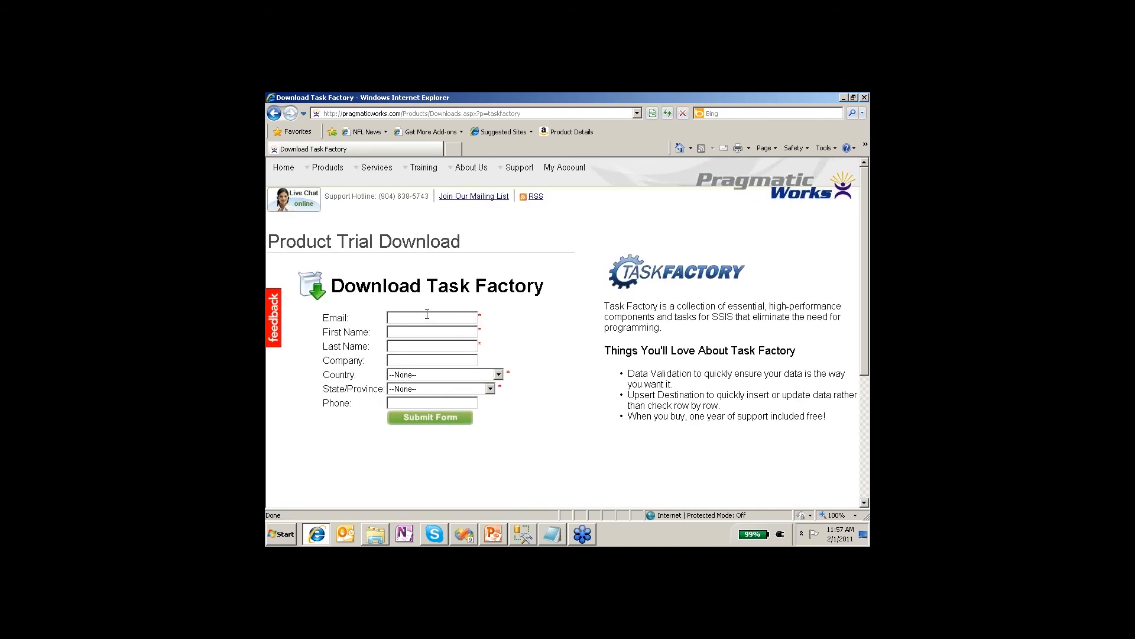
left_click(274, 113)
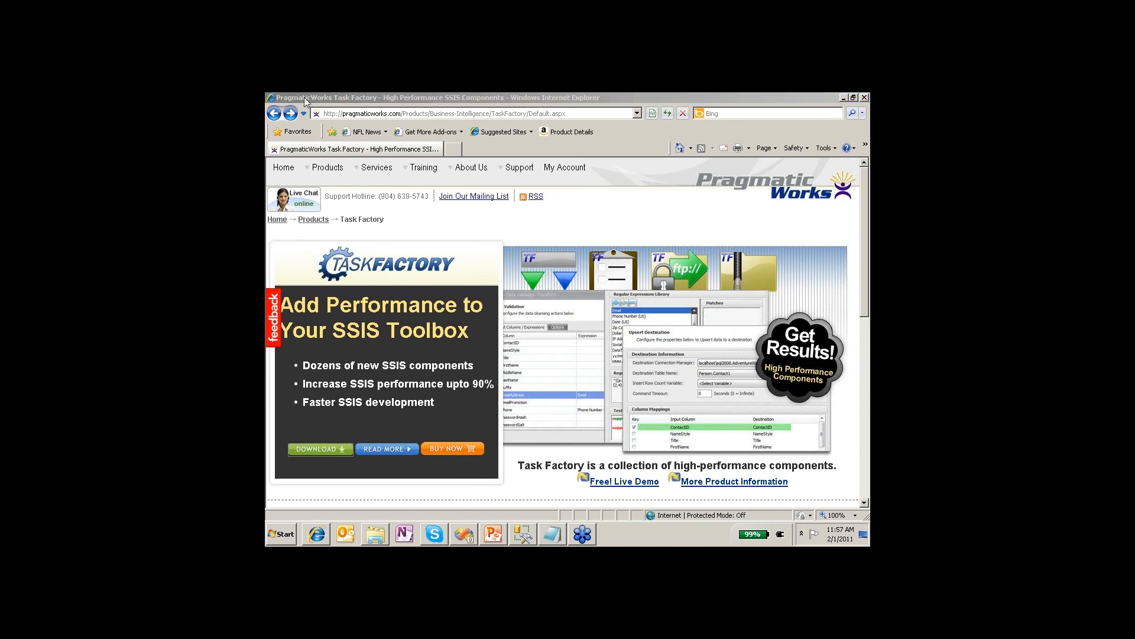
Go to pragmaticworks.com/cheatsheet/ and look through the SSIS Expression Cheat Sheet.
left_click(405, 112)
left_click_drag(403, 113, 767, 141)
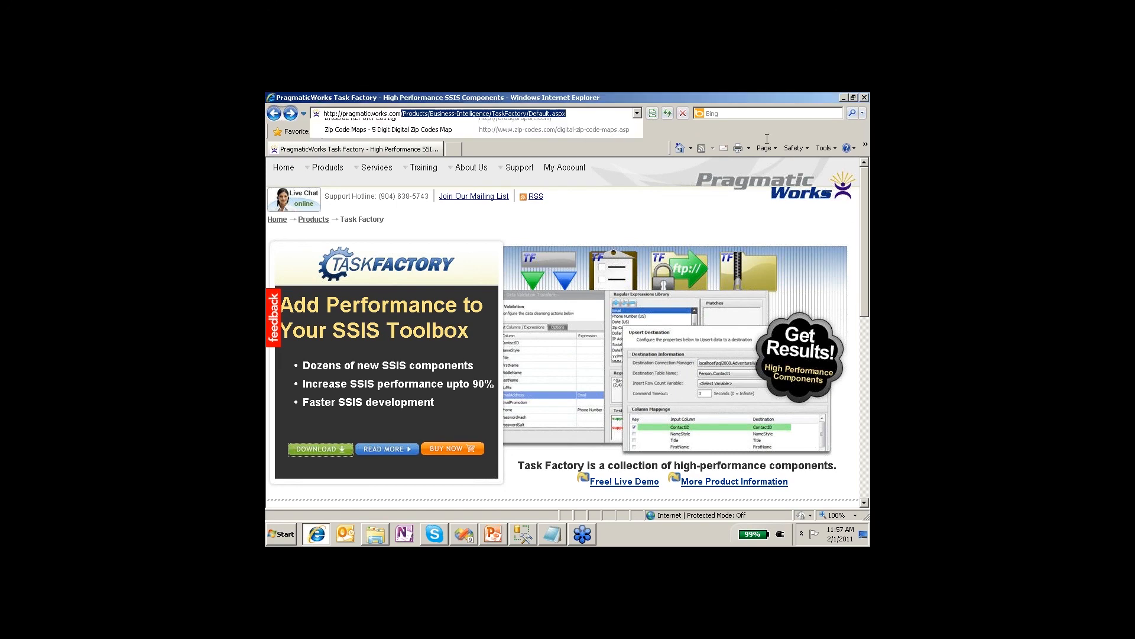
type("cheatsheet/")
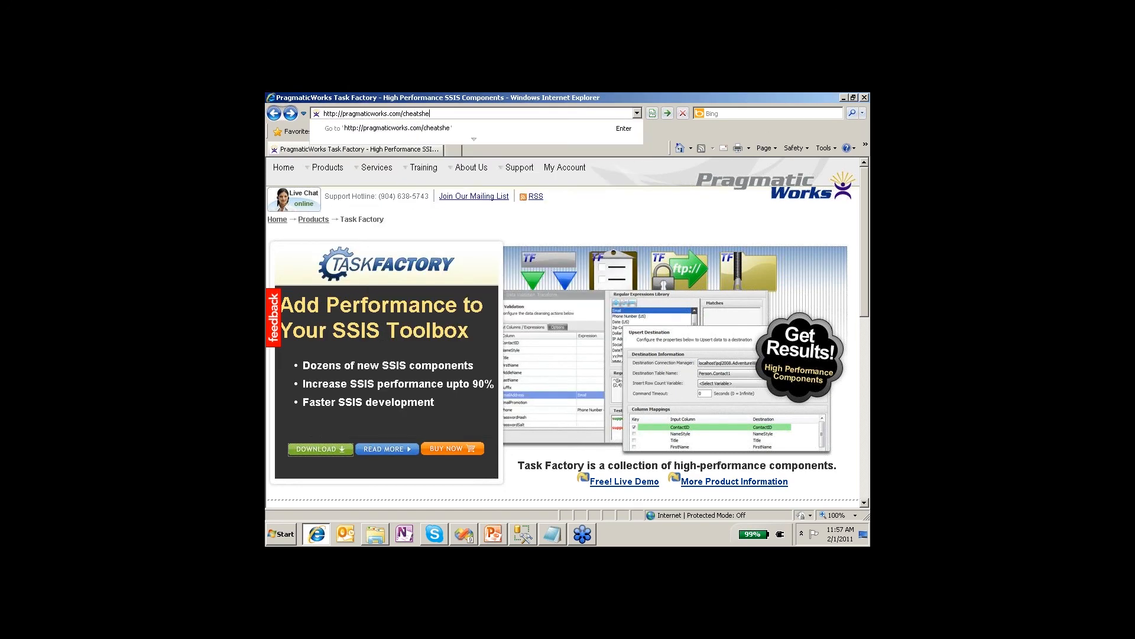
key("Return")
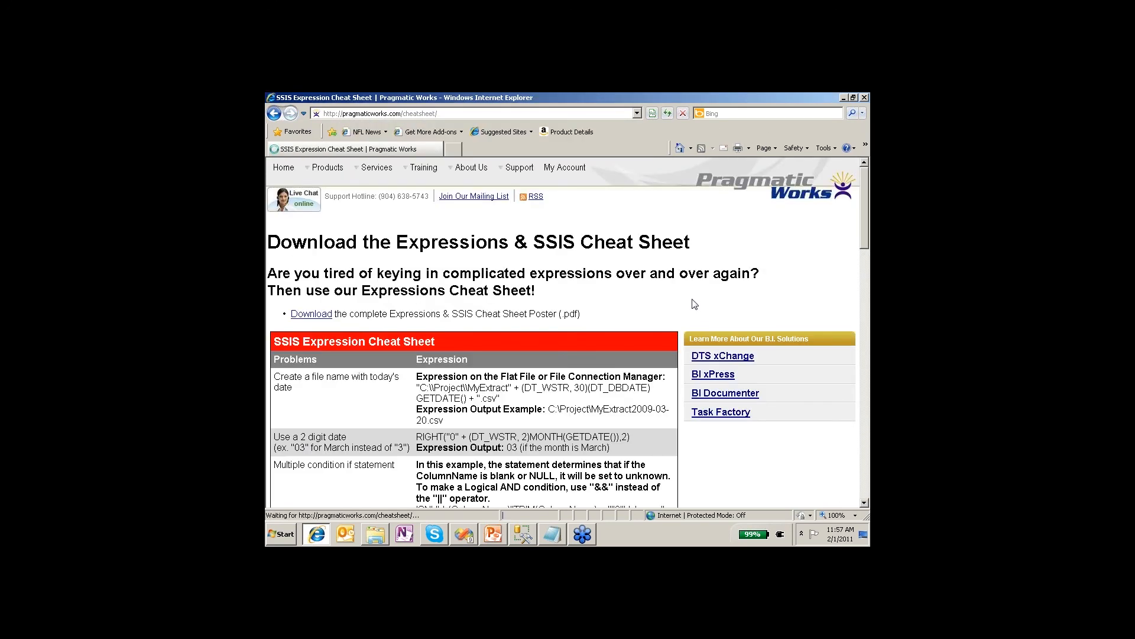
scroll(484, 392, "down", 20)
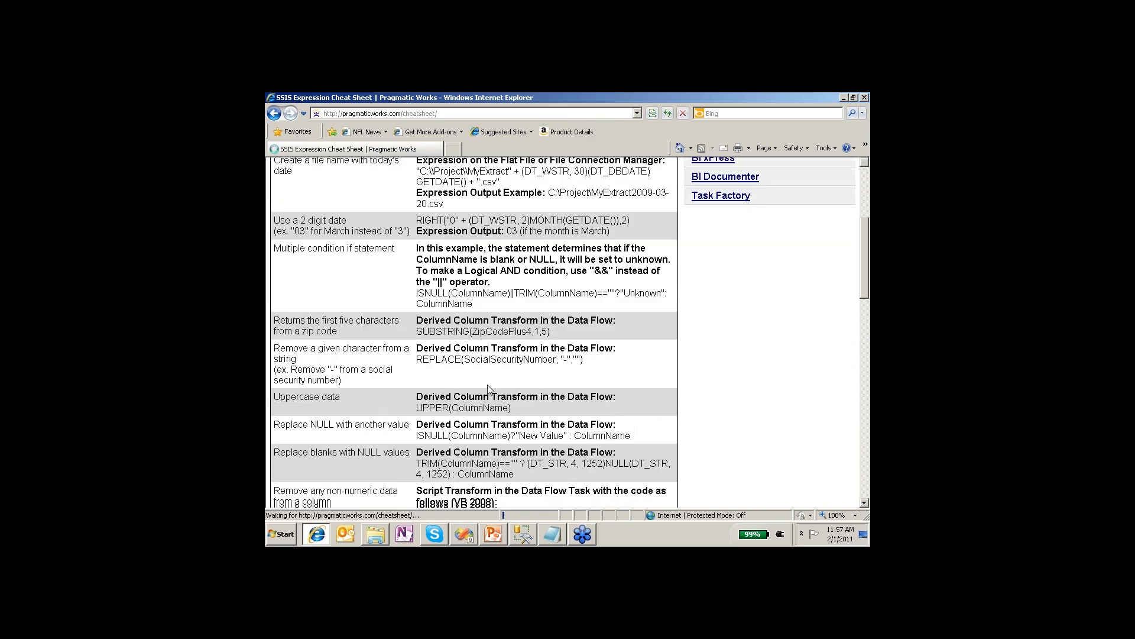
scroll(522, 348, "up", 15)
scroll(522, 348, "up", 5)
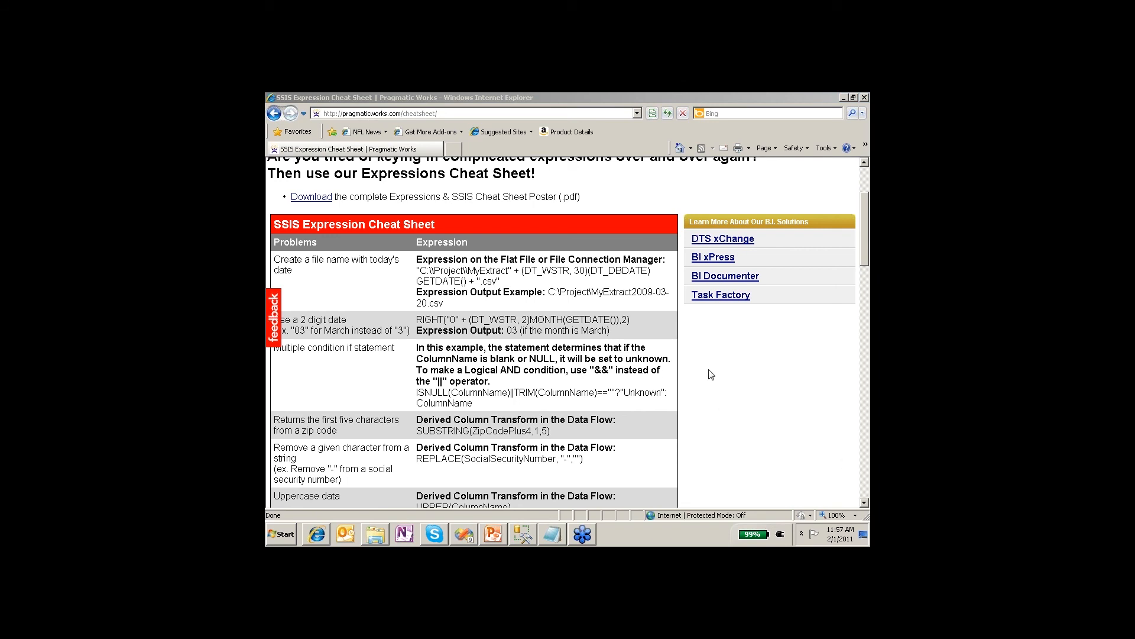
Return to Visual Studio and review the editor settings of the Script Component and the Sort without changing them.
key("alt+Tab")
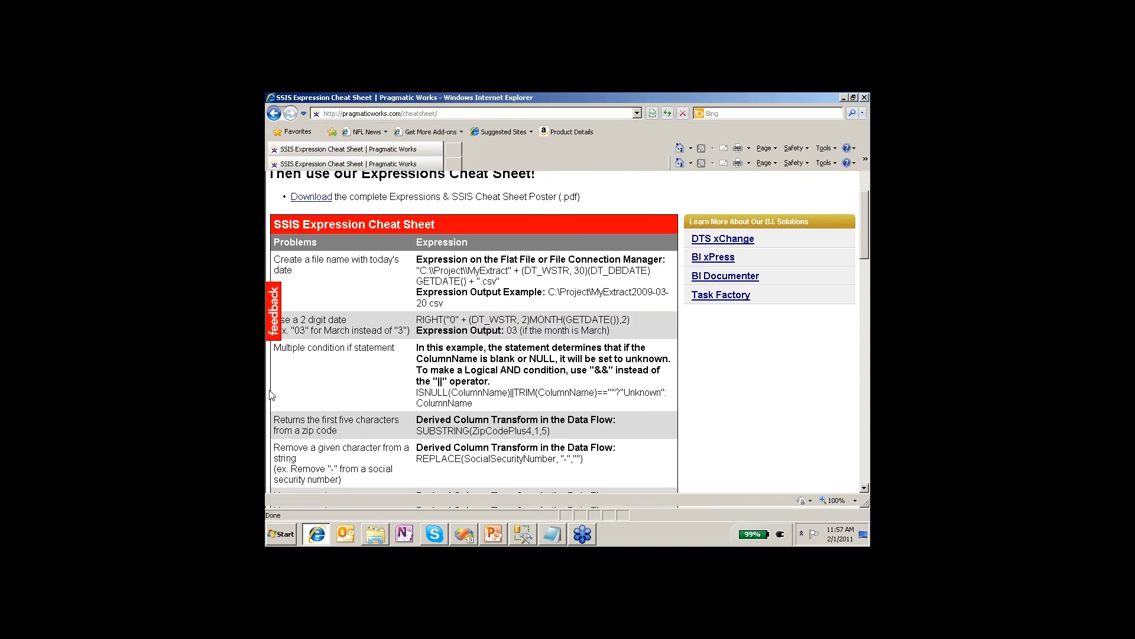
key("alt+Tab")
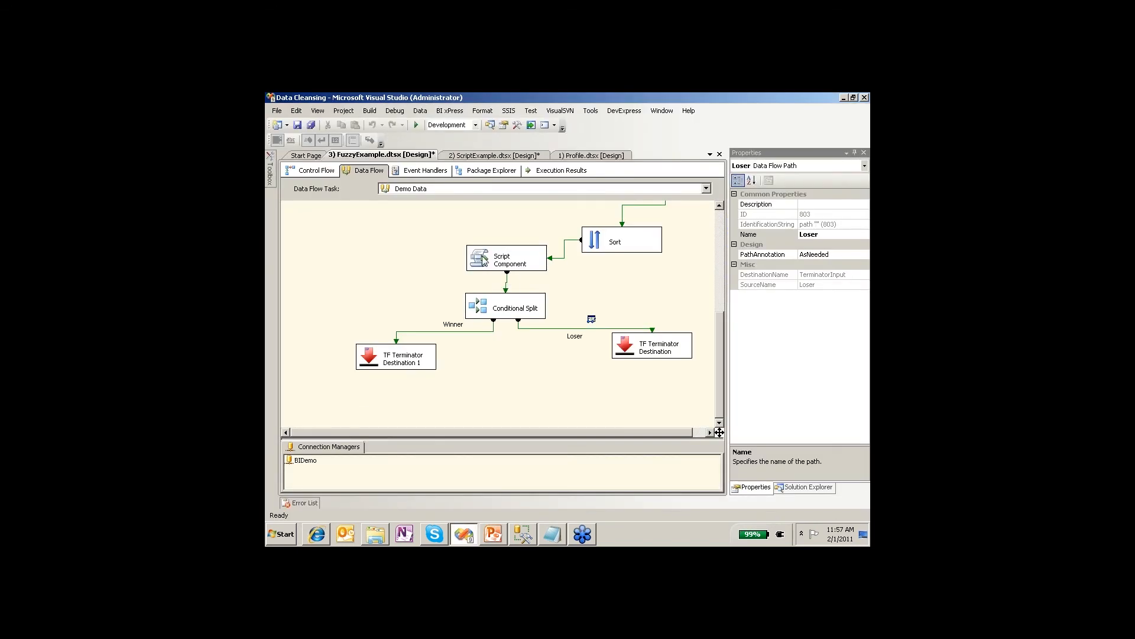
double_click(484, 260)
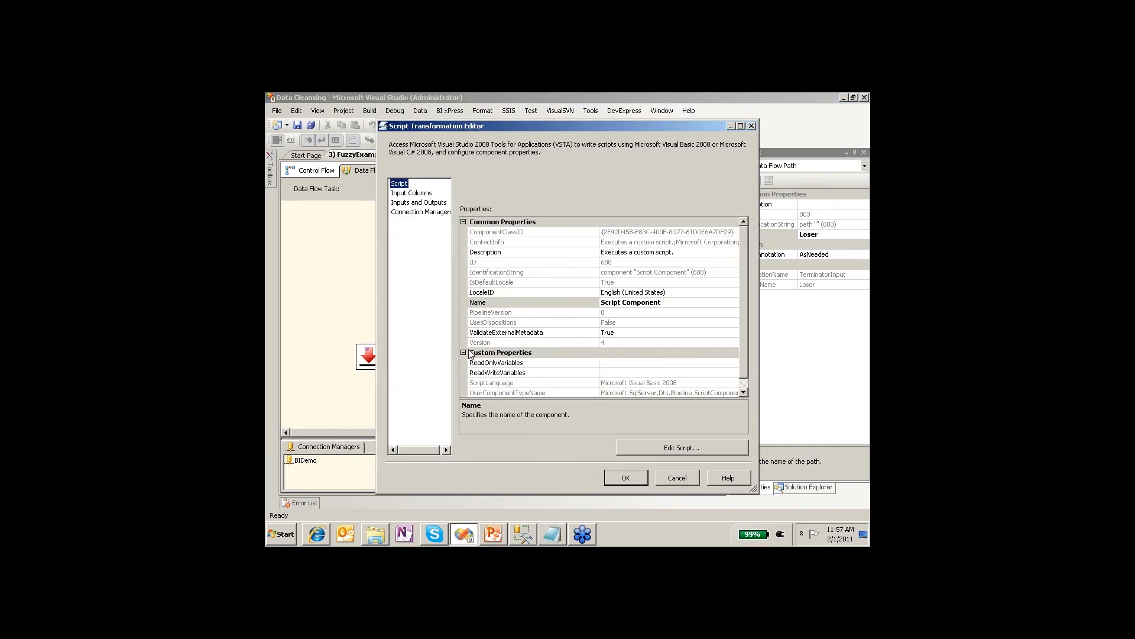
key("Escape")
double_click(595, 241)
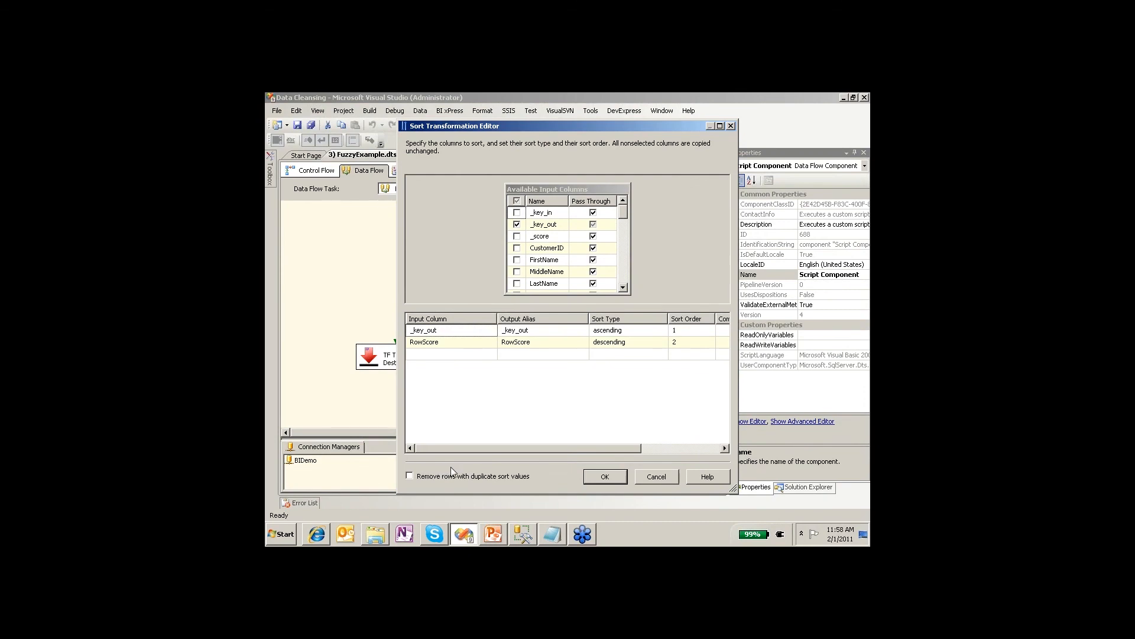
key("Escape")
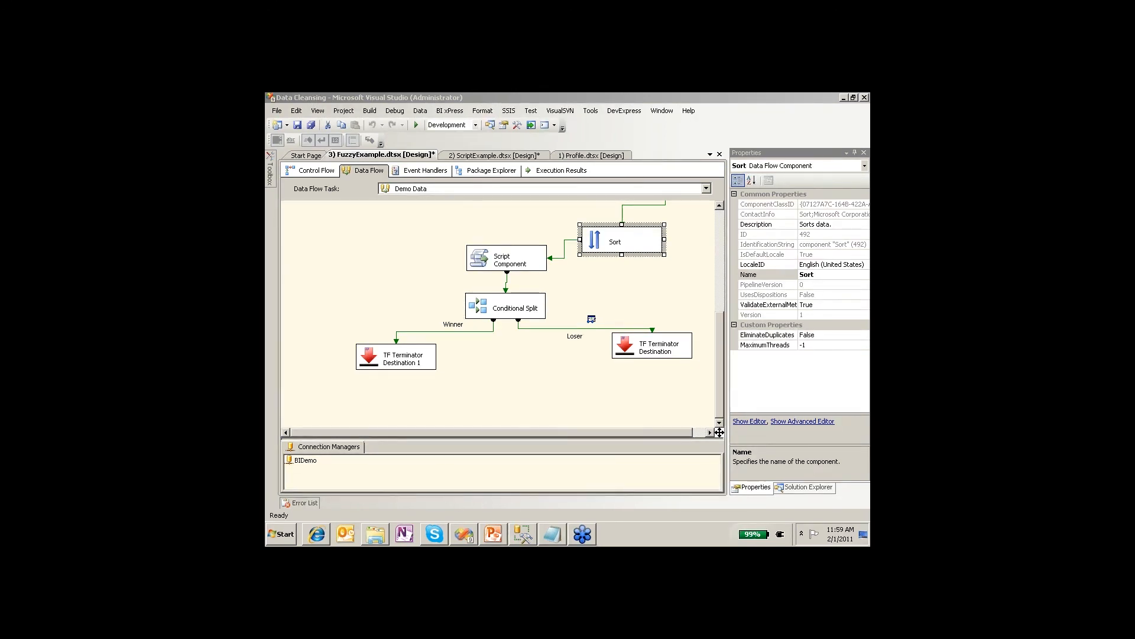
Create a new SSIS package in the Data Cleansing project and add a Data Flow task to it.
left_click(631, 290)
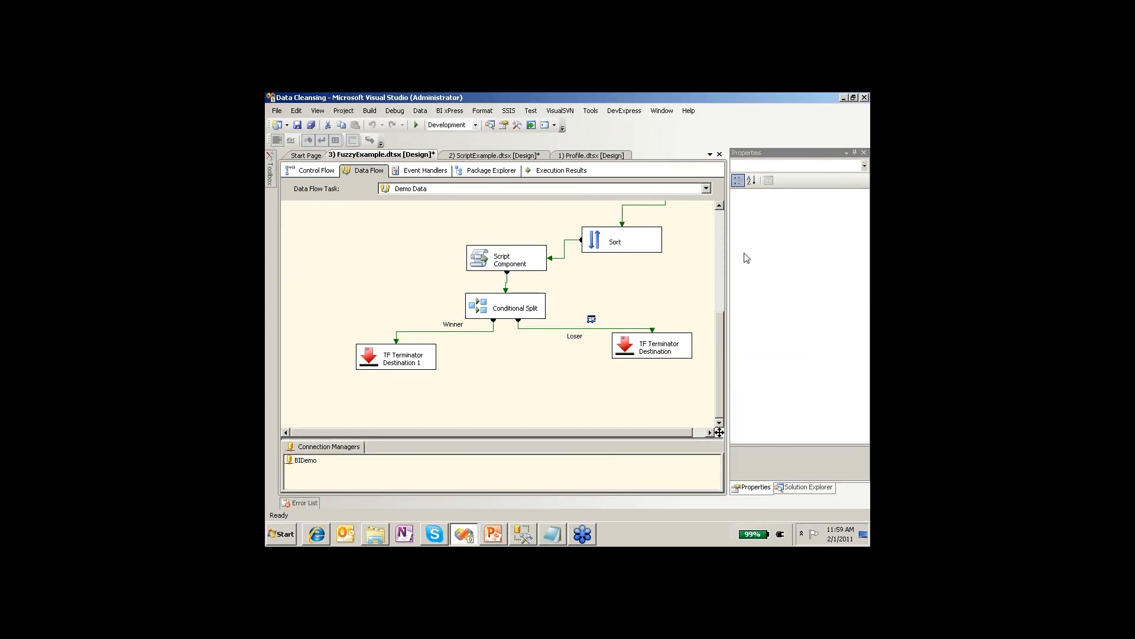
left_click(805, 487)
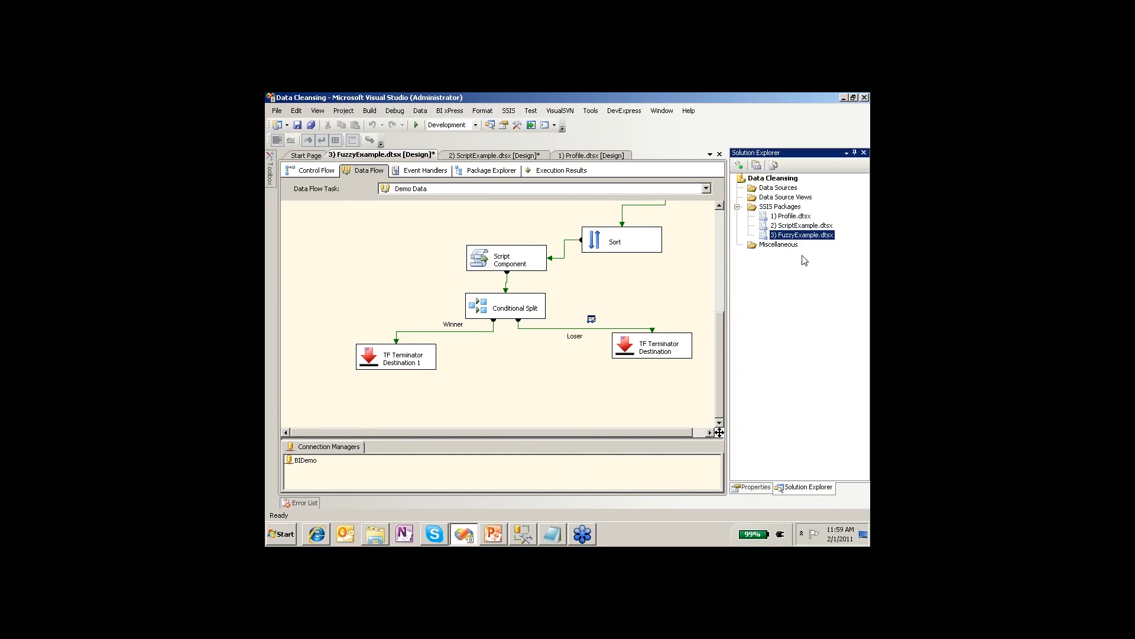
right_click(774, 207)
left_click(757, 216)
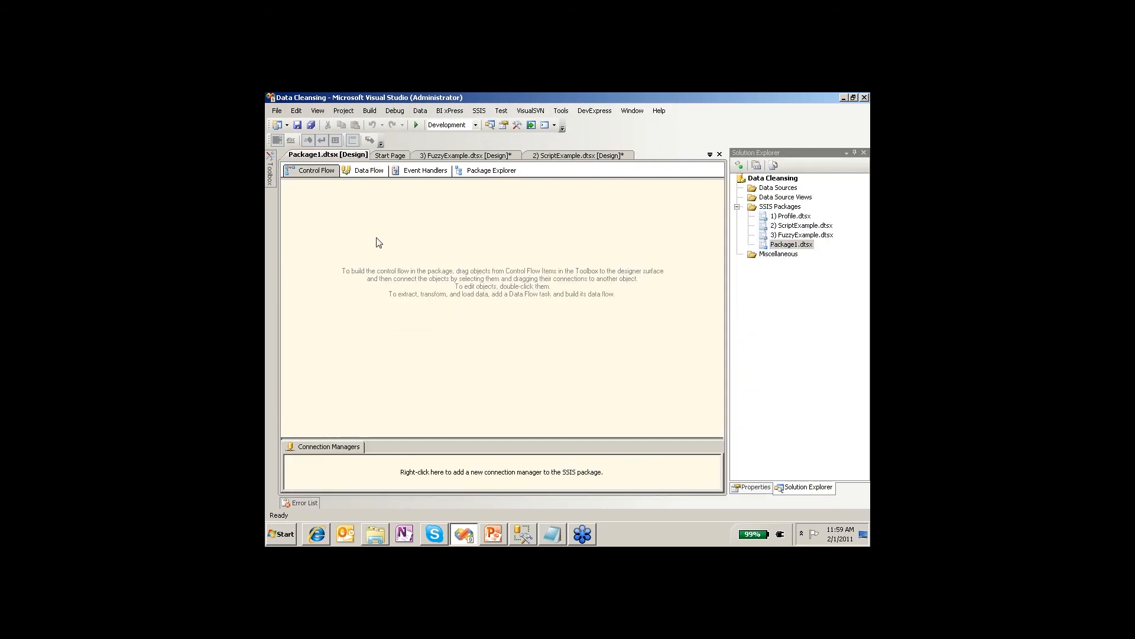
left_click(362, 171)
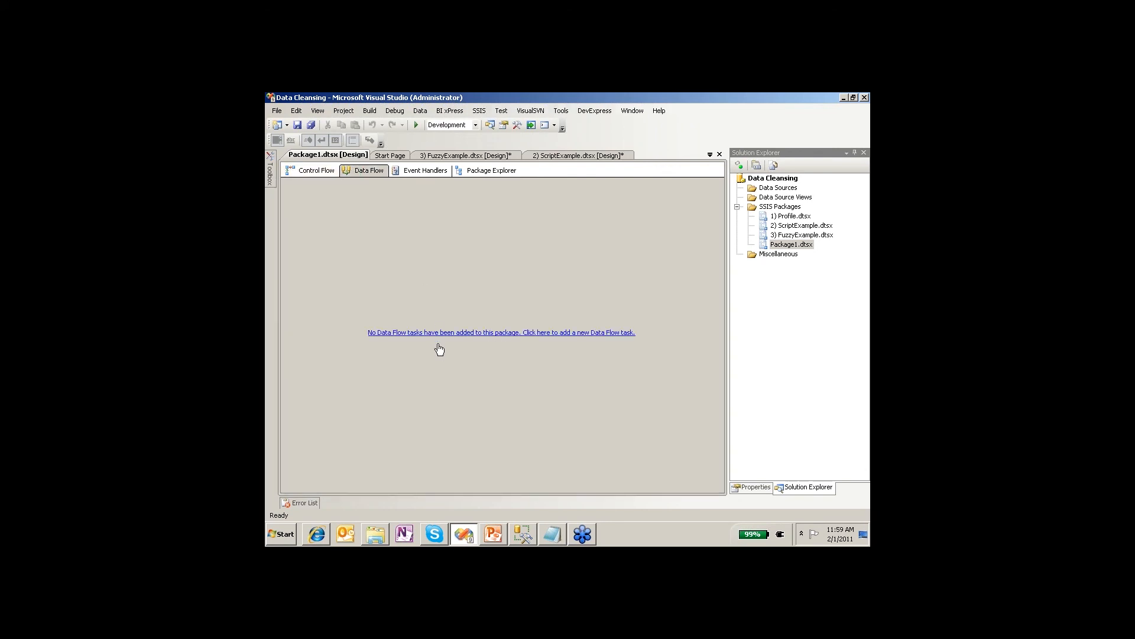
left_click(438, 335)
Add an Excel Source to the data flow that reads Sheet1$ through a new Microsoft Excel 97-2003 connection to C:\code\USCustomers.xls with column names in the first row.
mouse_move(270, 171)
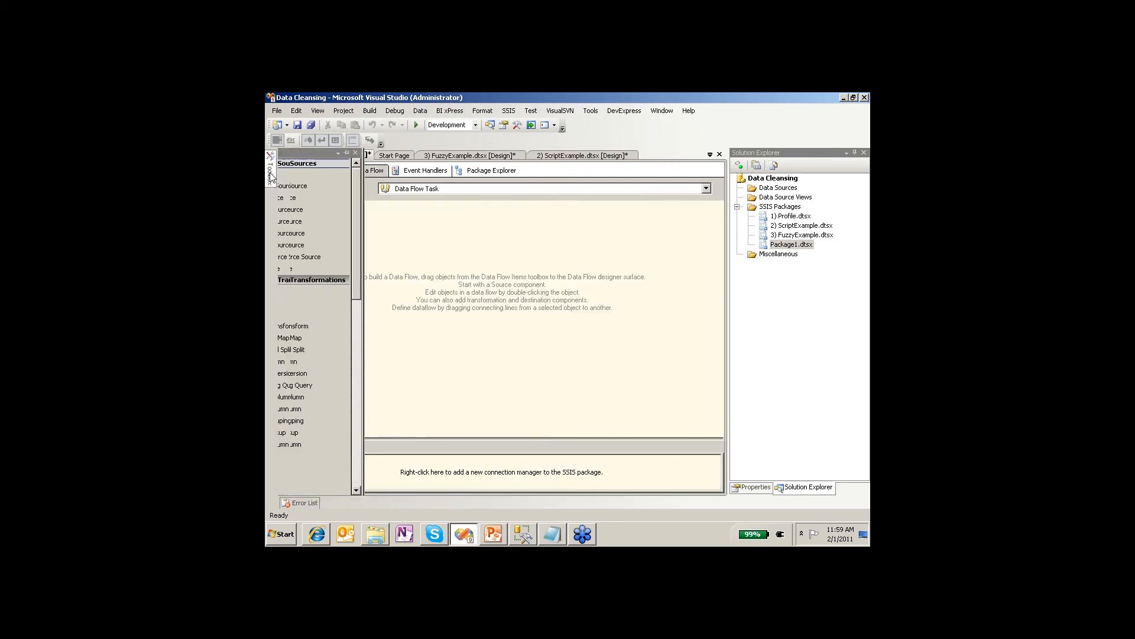
left_click_drag(313, 198, 534, 267)
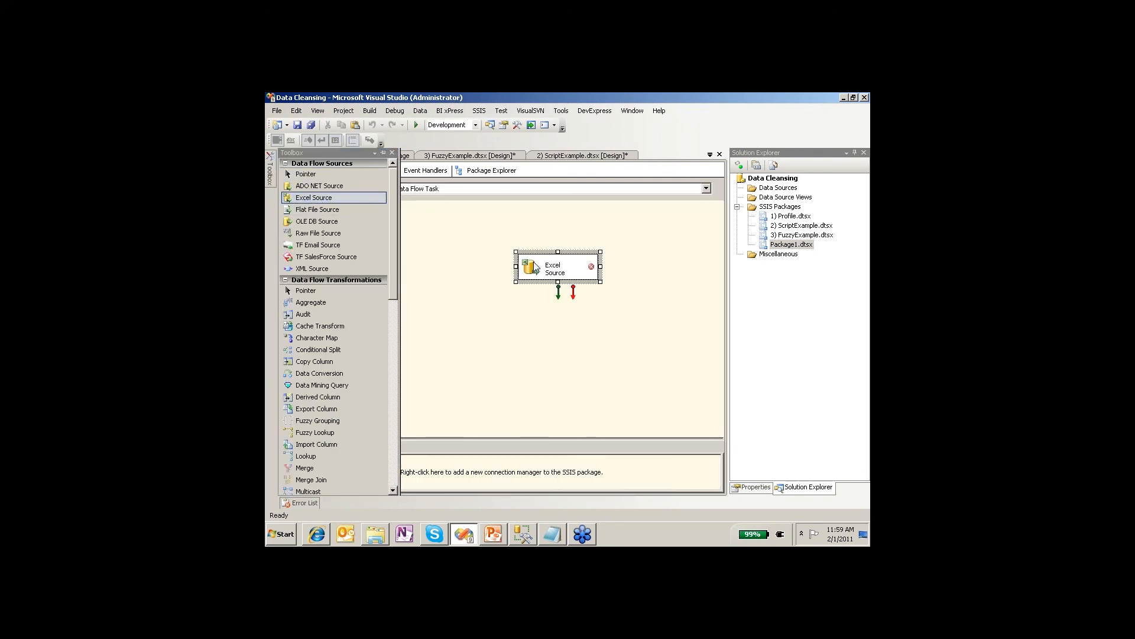
double_click(534, 267)
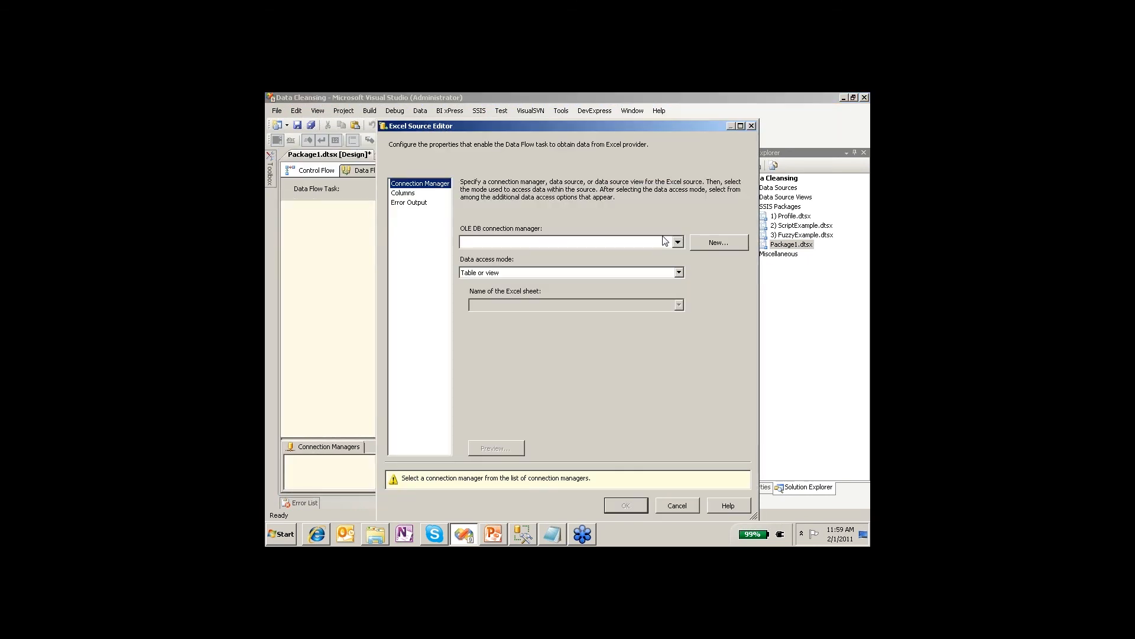
left_click(704, 242)
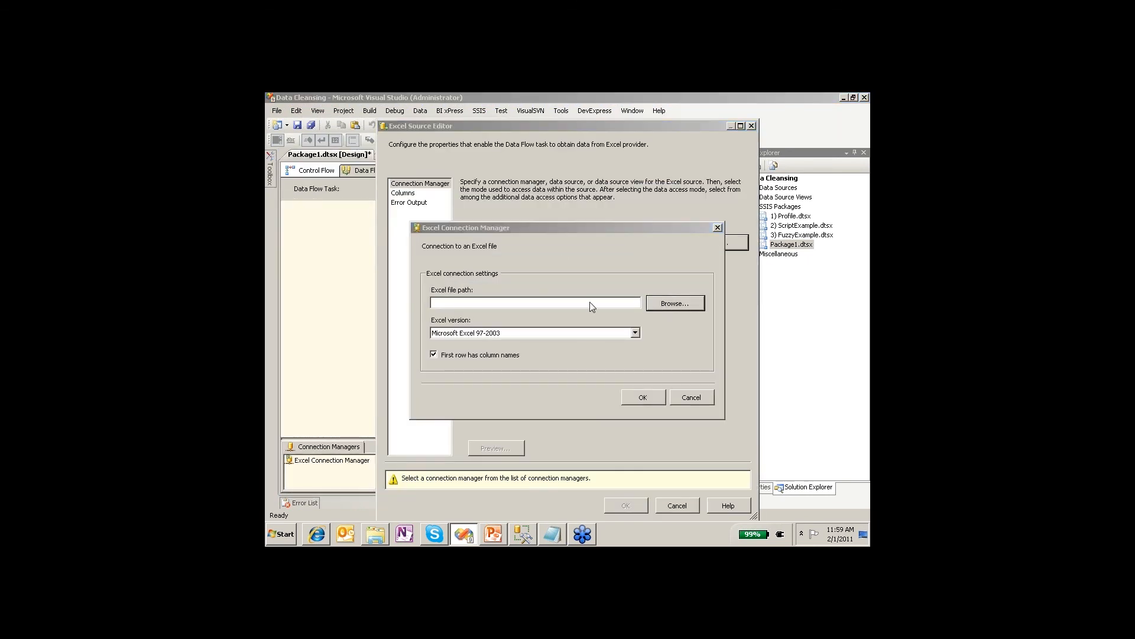
double_click(545, 301)
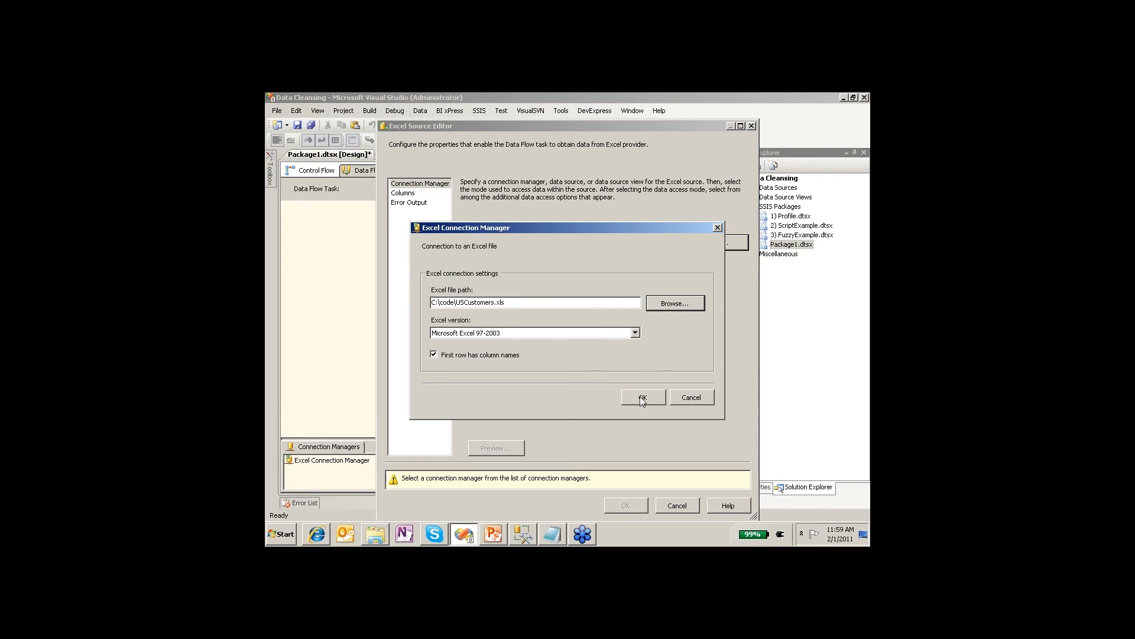
left_click(642, 399)
left_click(513, 305)
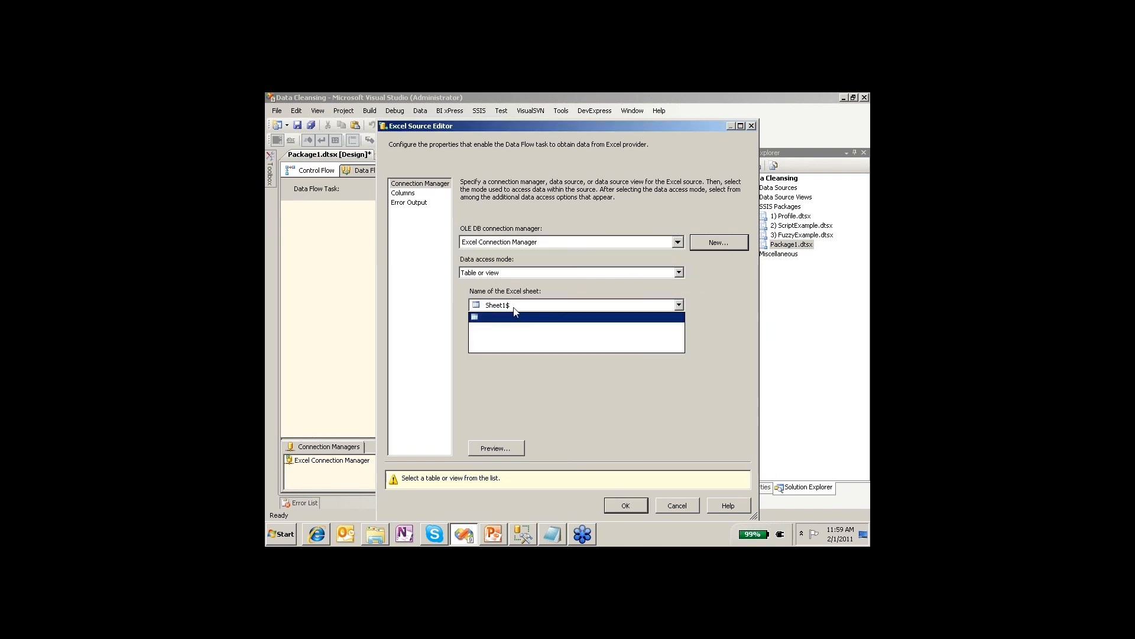
left_click(509, 317)
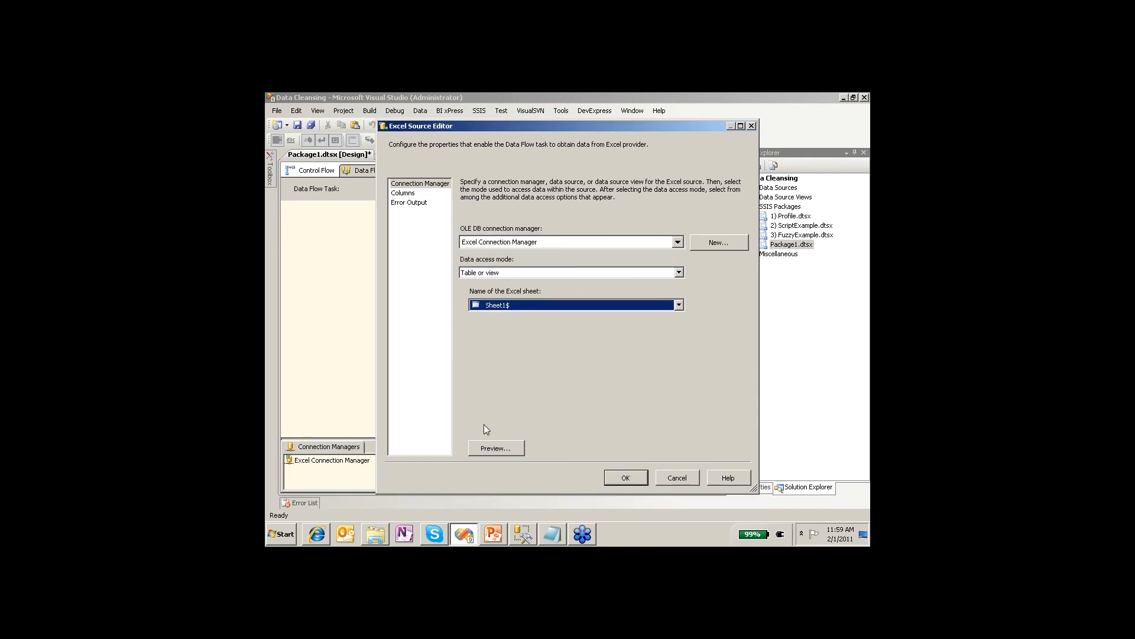
Preview the Sheet1$ customer rows across the name, address, city and state columns, and accept the Excel Source configuration.
left_click(489, 448)
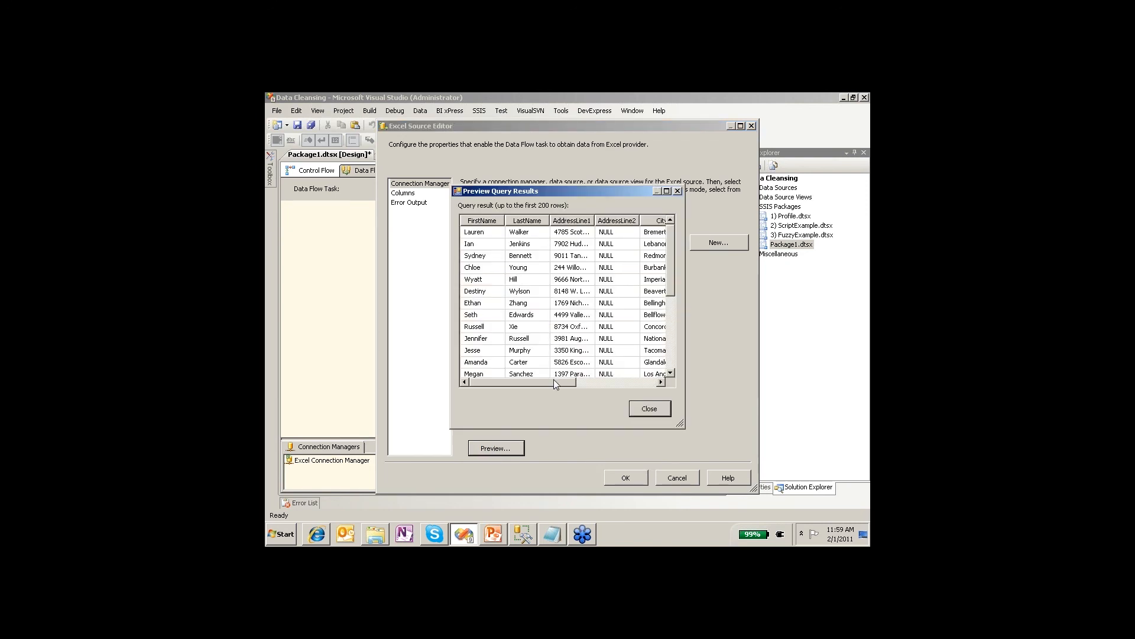
left_click_drag(554, 381, 570, 382)
left_click_drag(601, 381, 553, 382)
left_click(552, 375)
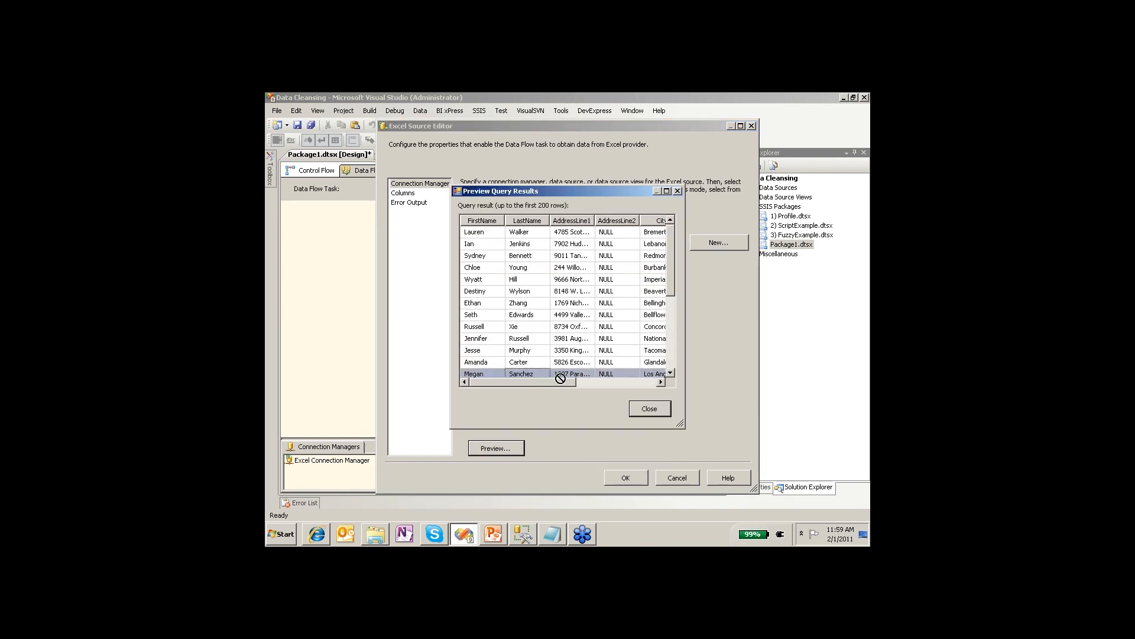
left_click(489, 236)
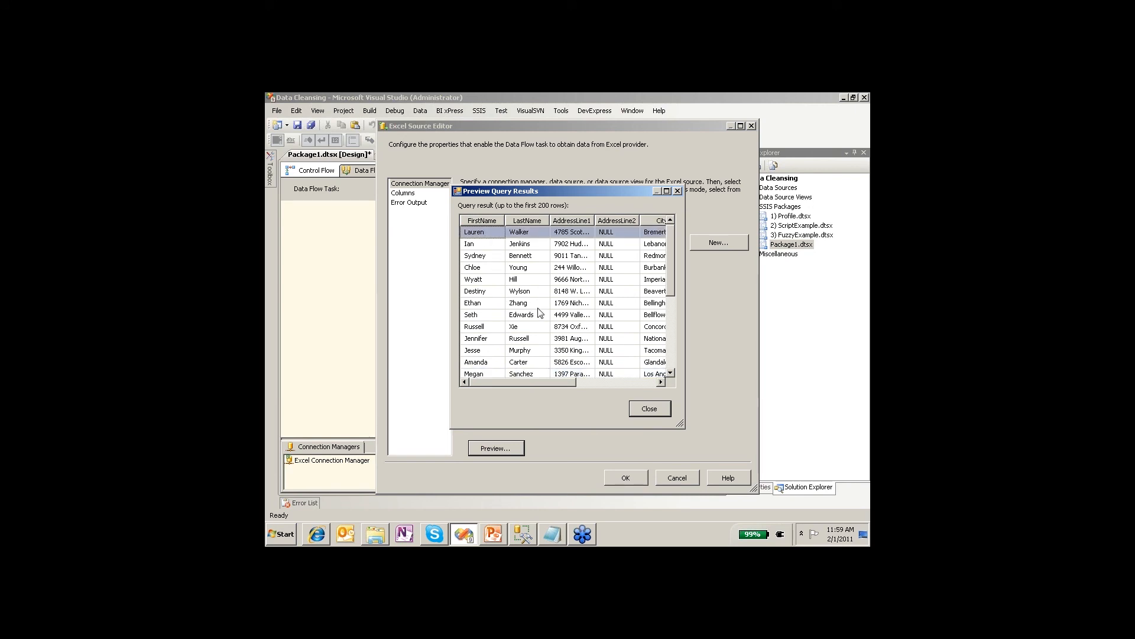
left_click(599, 381)
left_click_drag(605, 385, 510, 381)
left_click_drag(551, 381, 588, 382)
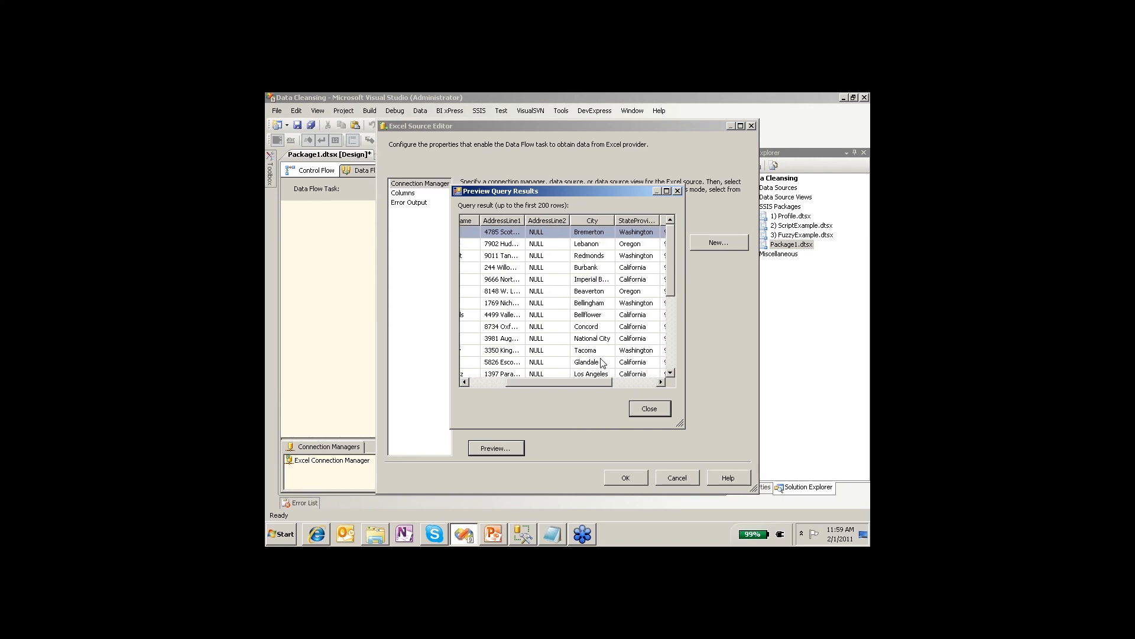
left_click(641, 408)
left_click(629, 480)
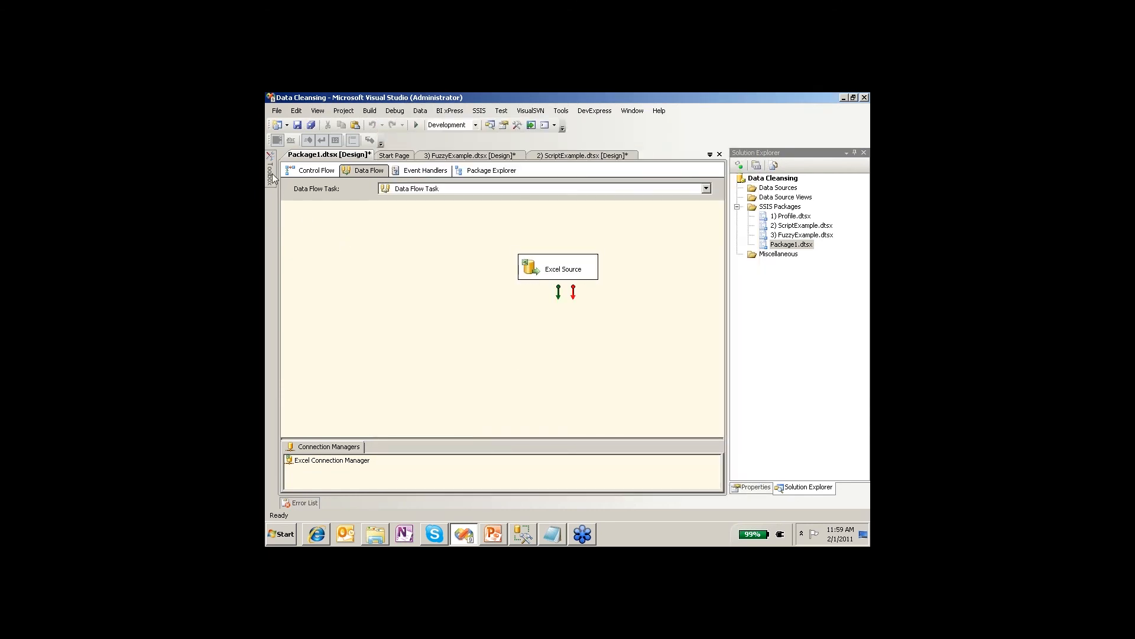
Add a Fuzzy Lookup transformation below the Excel Source and connect the source's output to it.
mouse_move(276, 185)
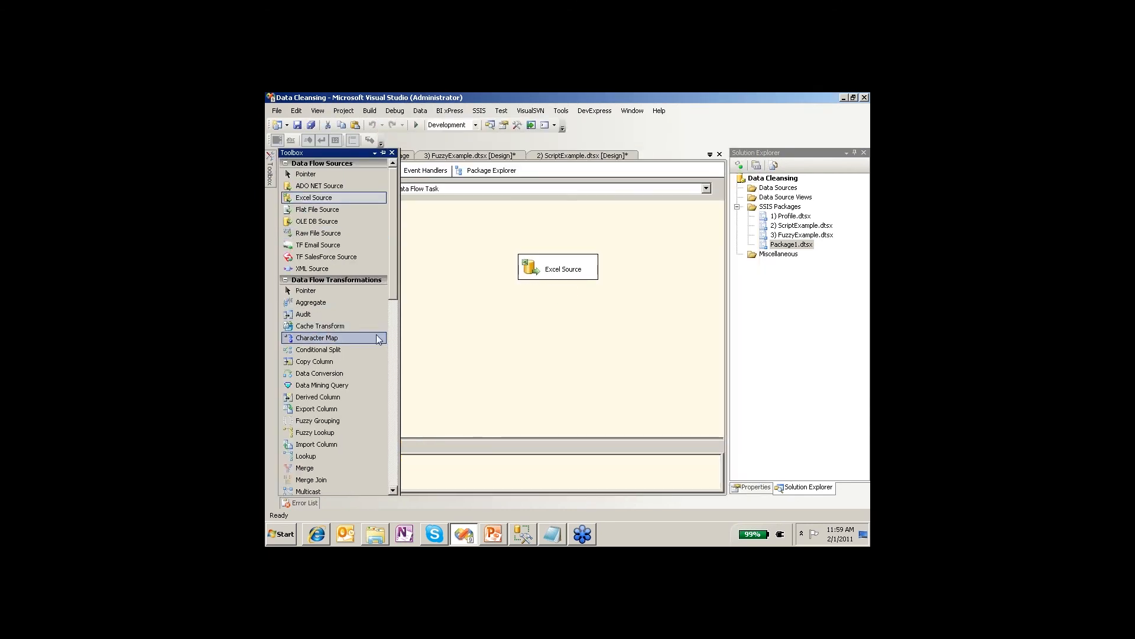
scroll(392, 337, "down", 6)
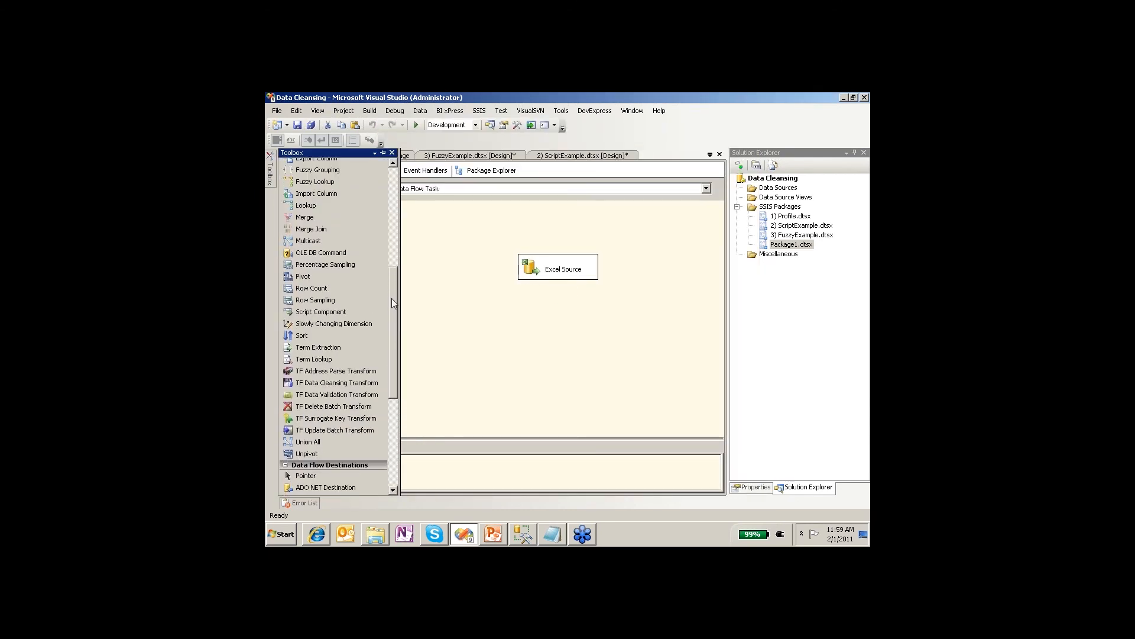
scroll(391, 294, "up", 1)
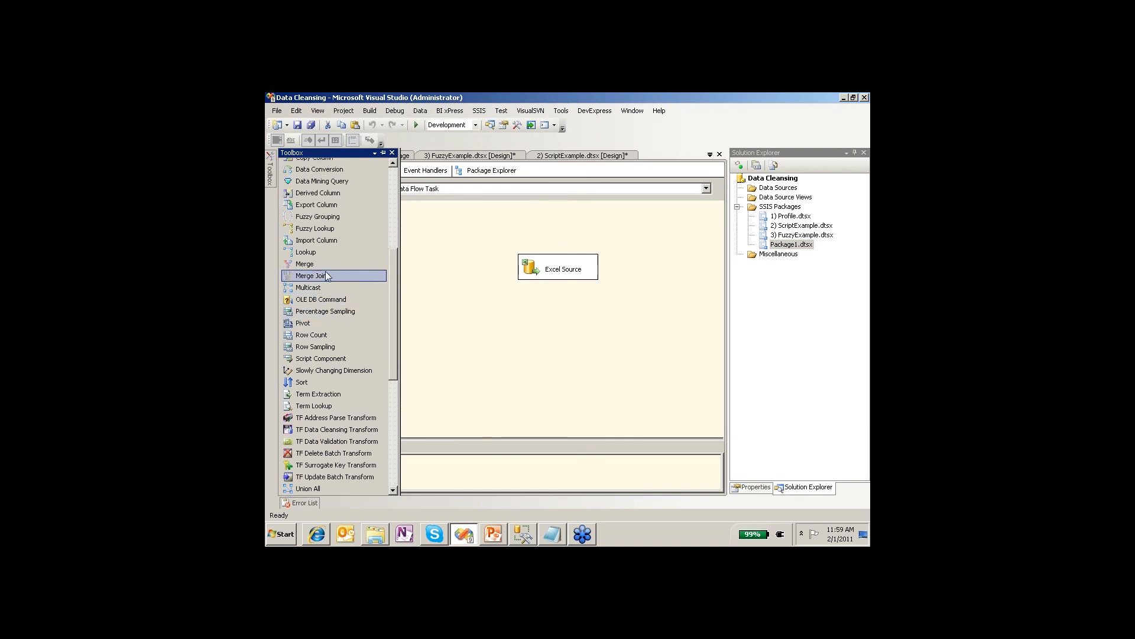
left_click_drag(324, 231, 588, 322)
left_click(539, 276)
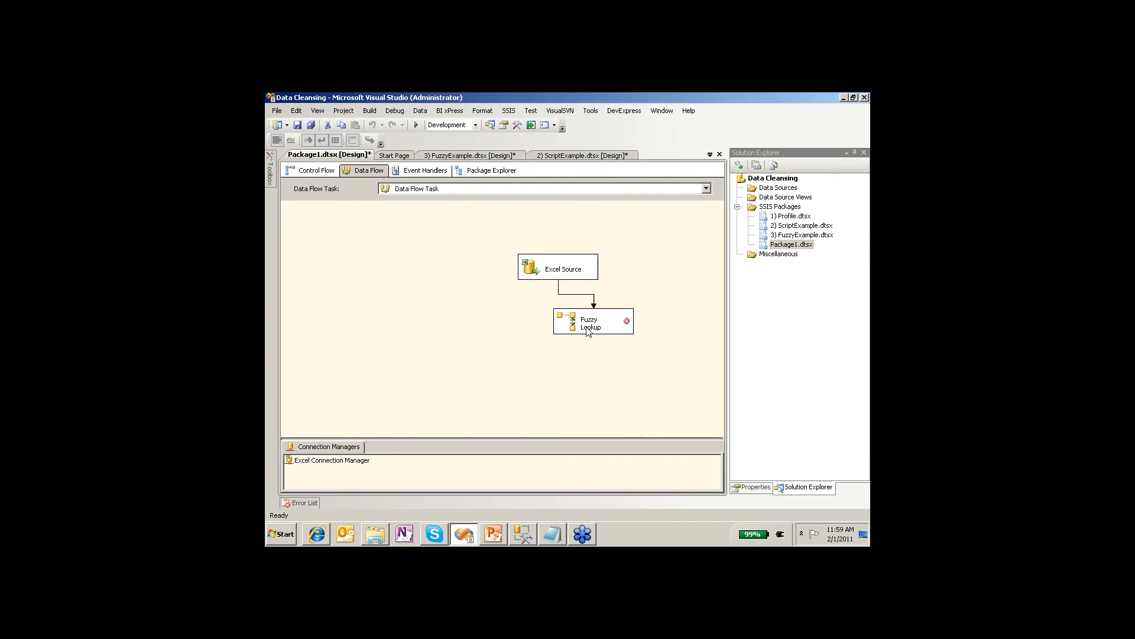
Point the Fuzzy Lookup at a new localhost.BIDemo connection with [dbo].[inCustomers] as the reference table for a new index.
double_click(560, 329)
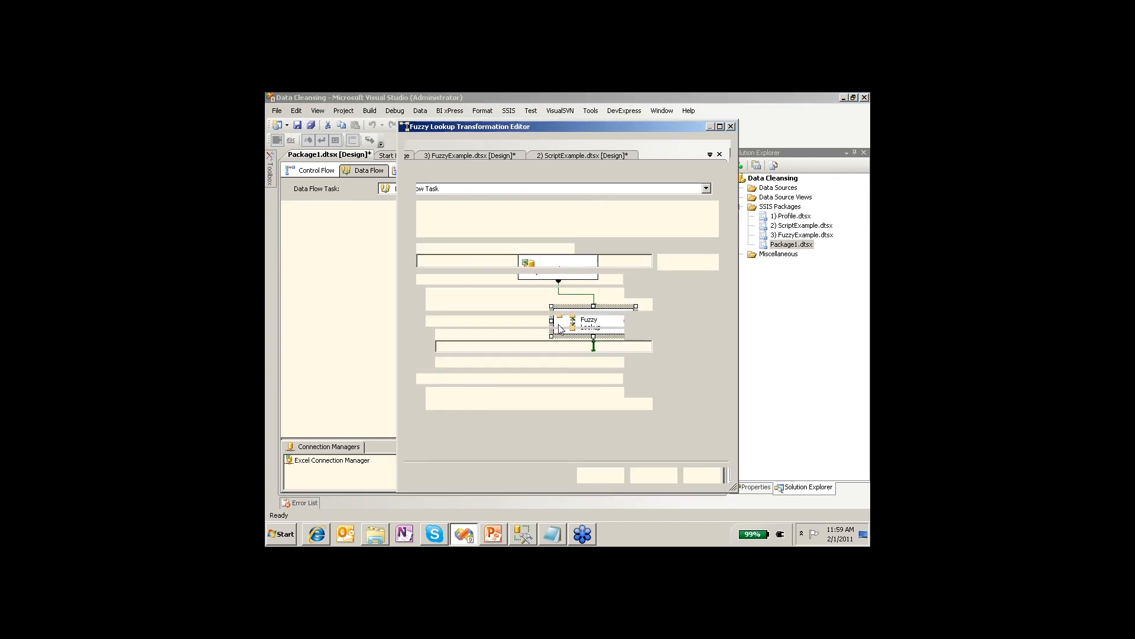
left_click(495, 261)
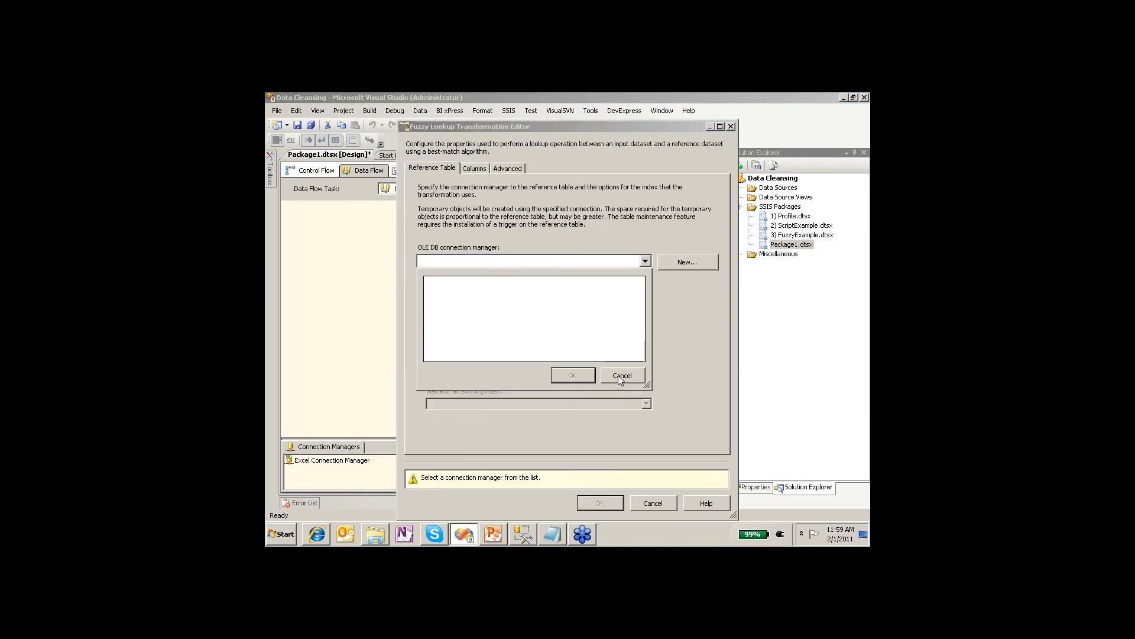
left_click(663, 302)
left_click(665, 264)
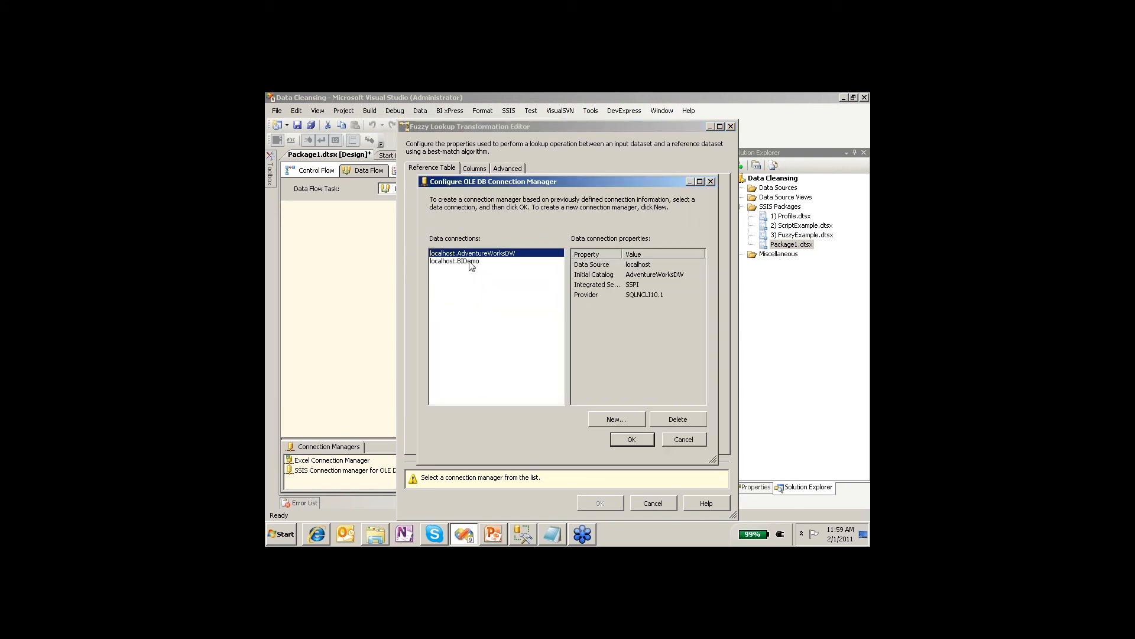
left_click(473, 261)
left_click(631, 439)
left_click(524, 304)
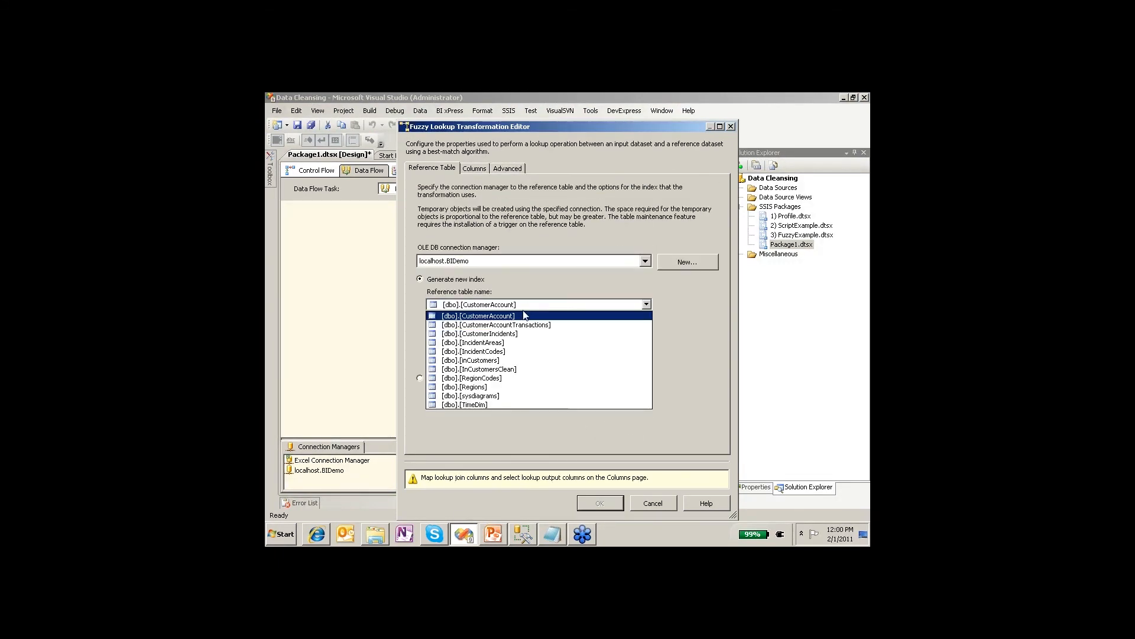
left_click(485, 360)
Return CustomerID as the Fuzzy Lookup's lookup column, and look over its similarity threshold and maximum matches per lookup options.
left_click(474, 168)
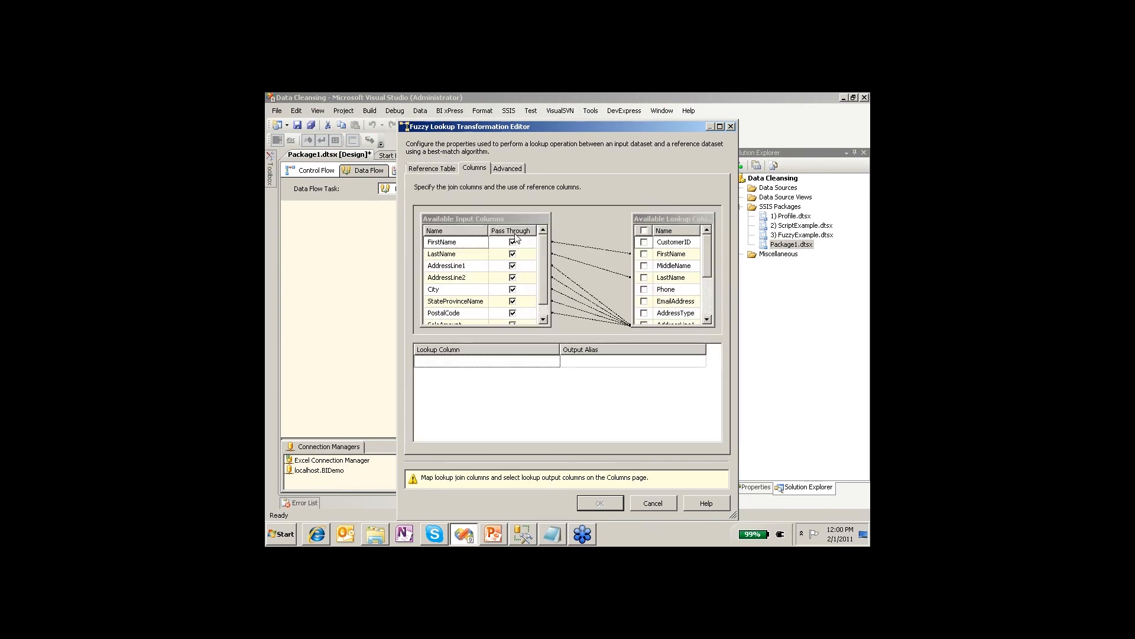
left_click(644, 242)
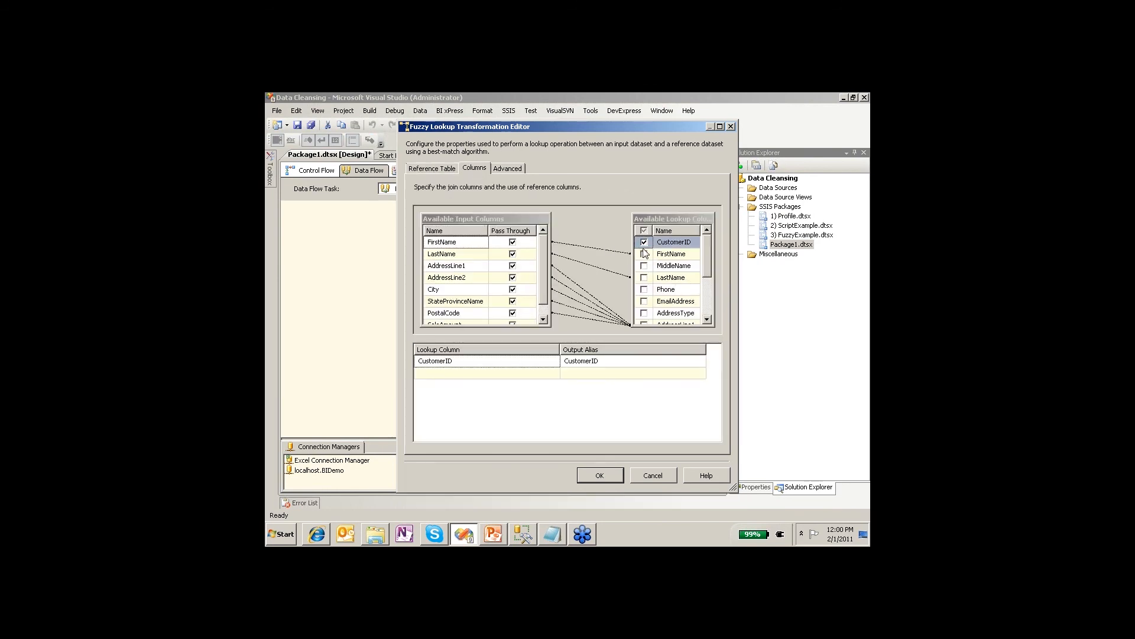
left_click(506, 169)
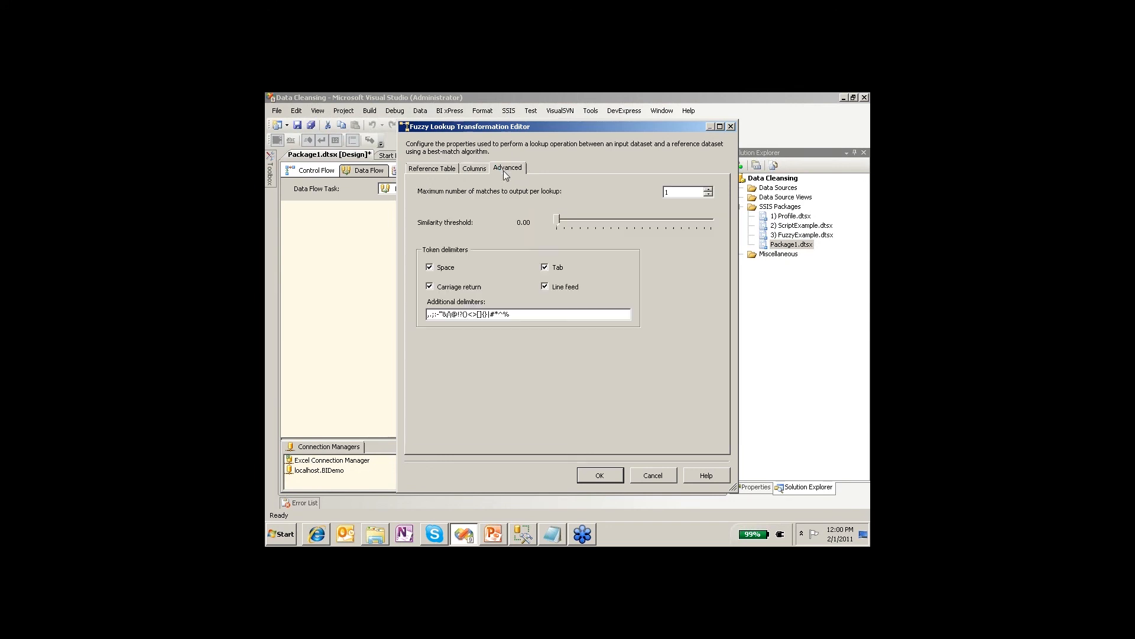
left_click_drag(561, 227, 666, 225)
double_click(674, 193)
left_click(475, 168)
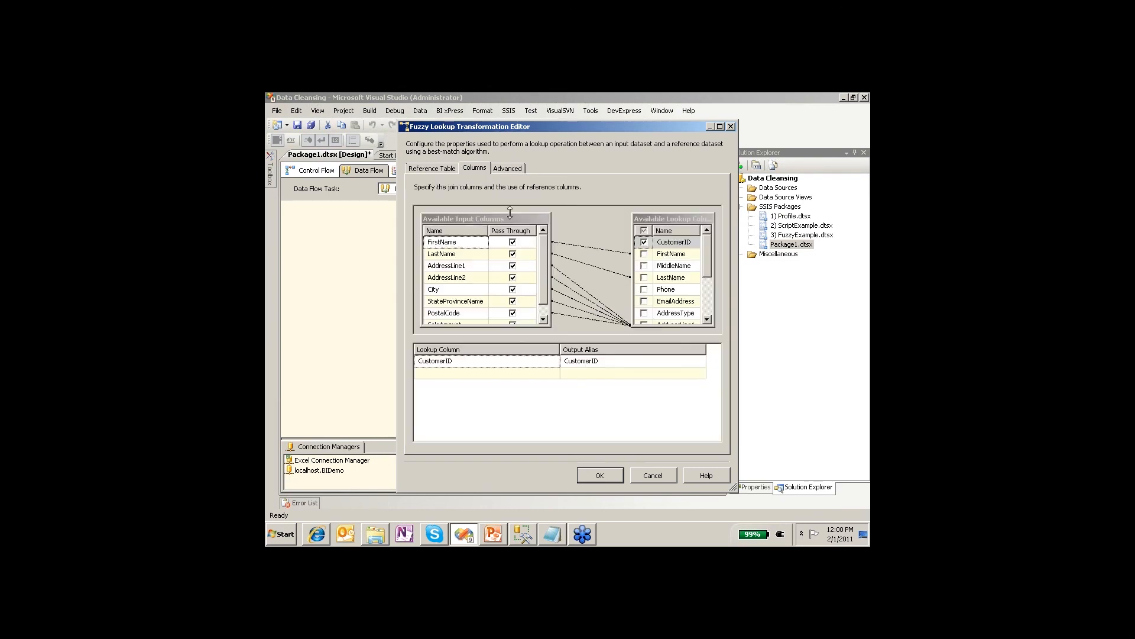
Review the fuzzy column relationships and their minimum similarity settings, and accept the Fuzzy Lookup configuration.
right_click(574, 243)
left_click(585, 250)
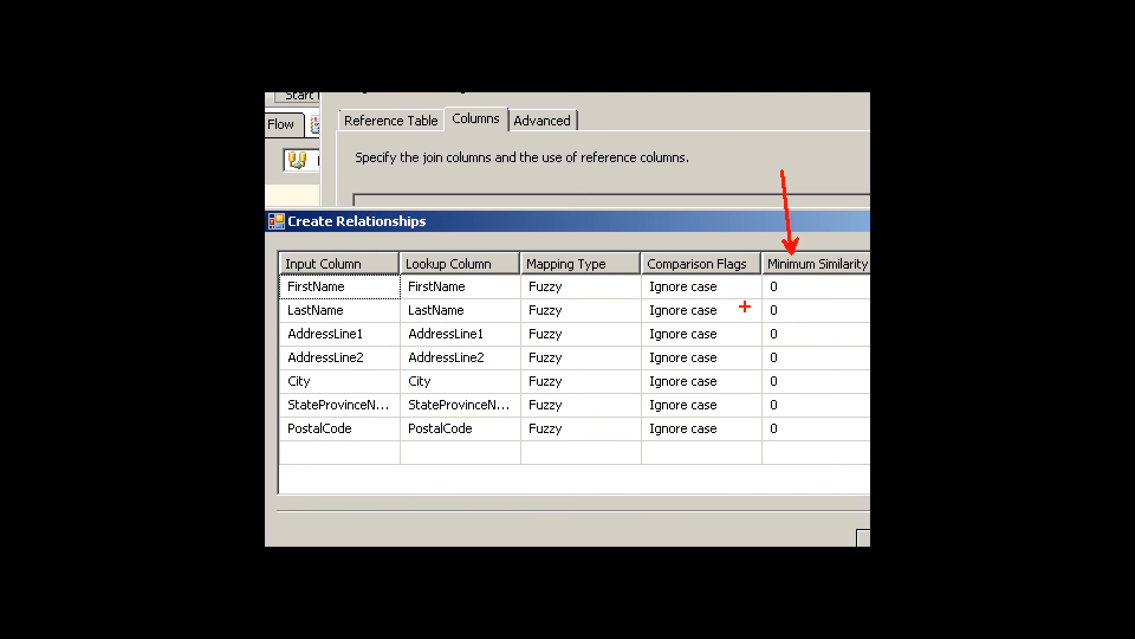
left_click(685, 379)
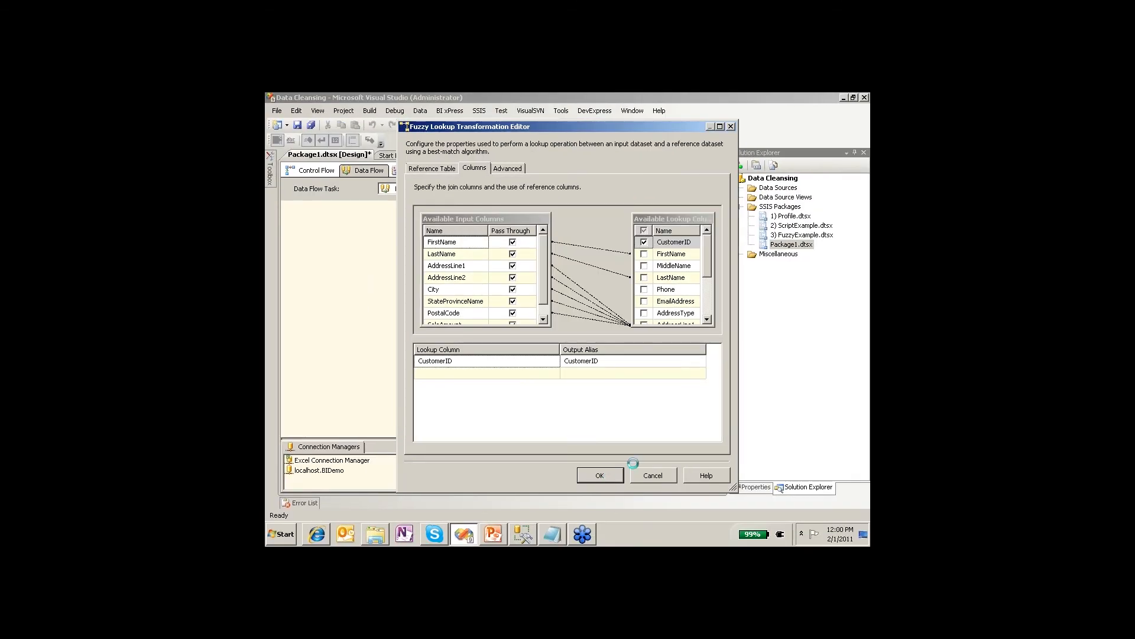
key("Return")
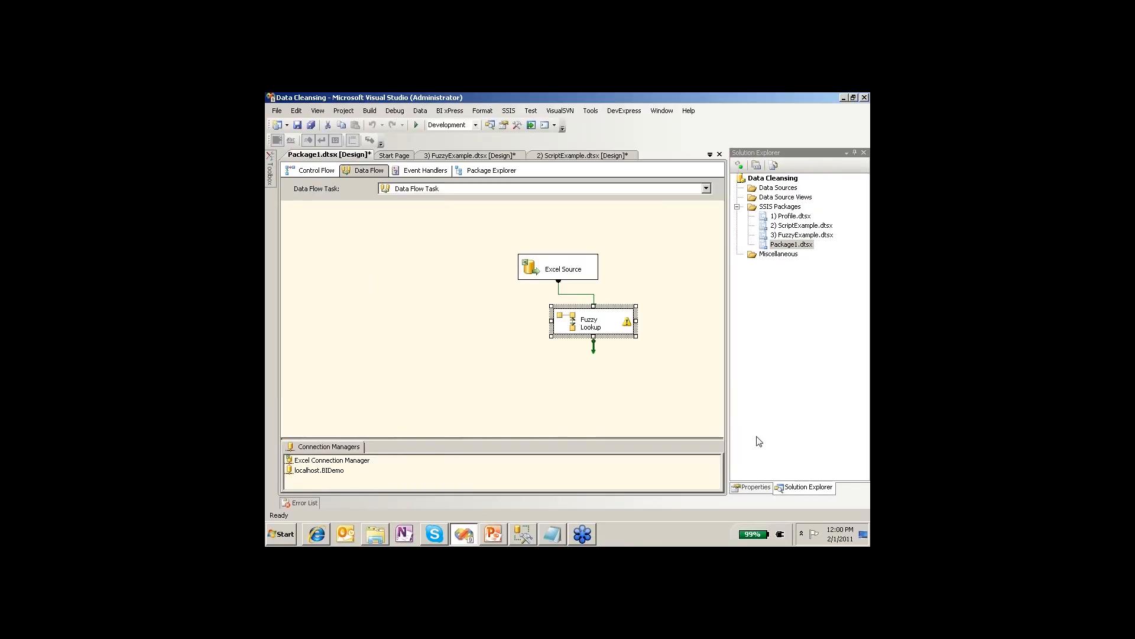